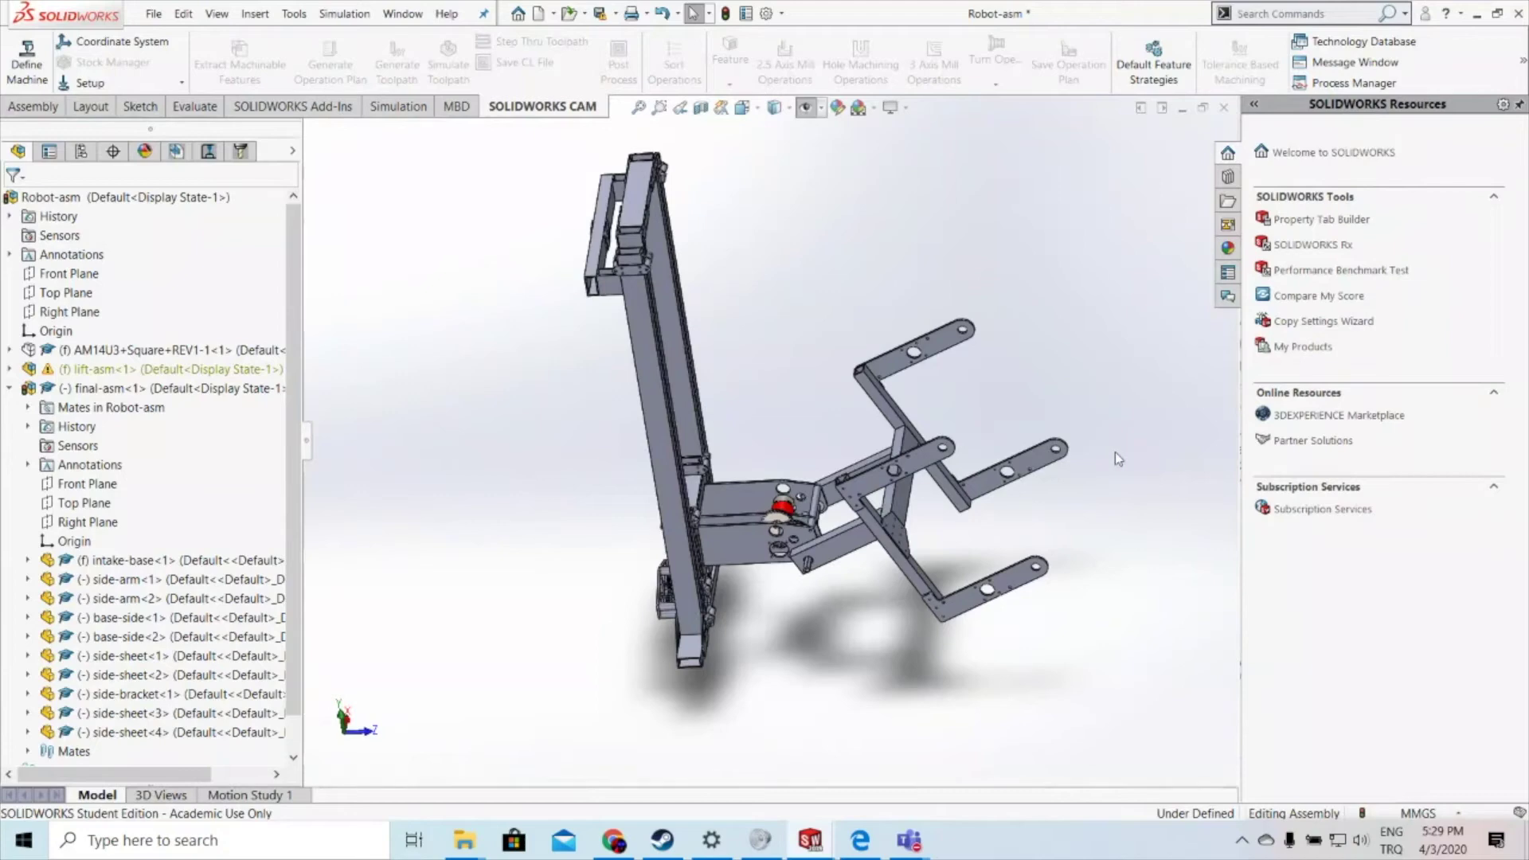
# Step: Orbit the robot assembly, select then clear intake-base, and select a frame beam in the tree
pyautogui.moveTo(971, 423)
pyautogui.mouseDown(button='middle')
pyautogui.moveTo(947, 395)
pyautogui.moveTo(894, 413)
pyautogui.mouseUp(button='middle')
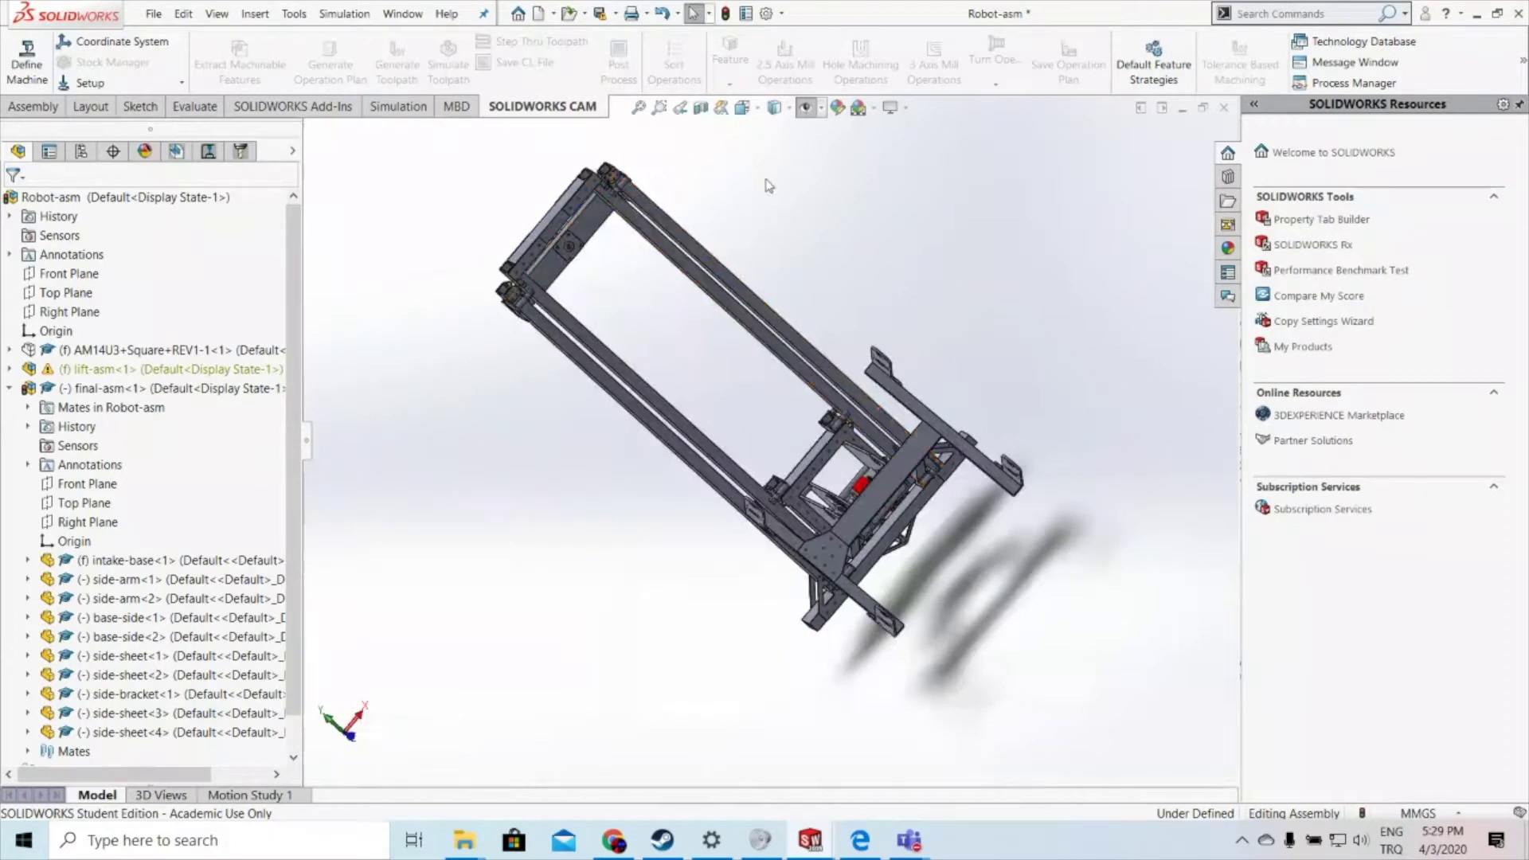
pyautogui.moveTo(1048, 365); pyautogui.dragTo(1091, 335, button='middle')
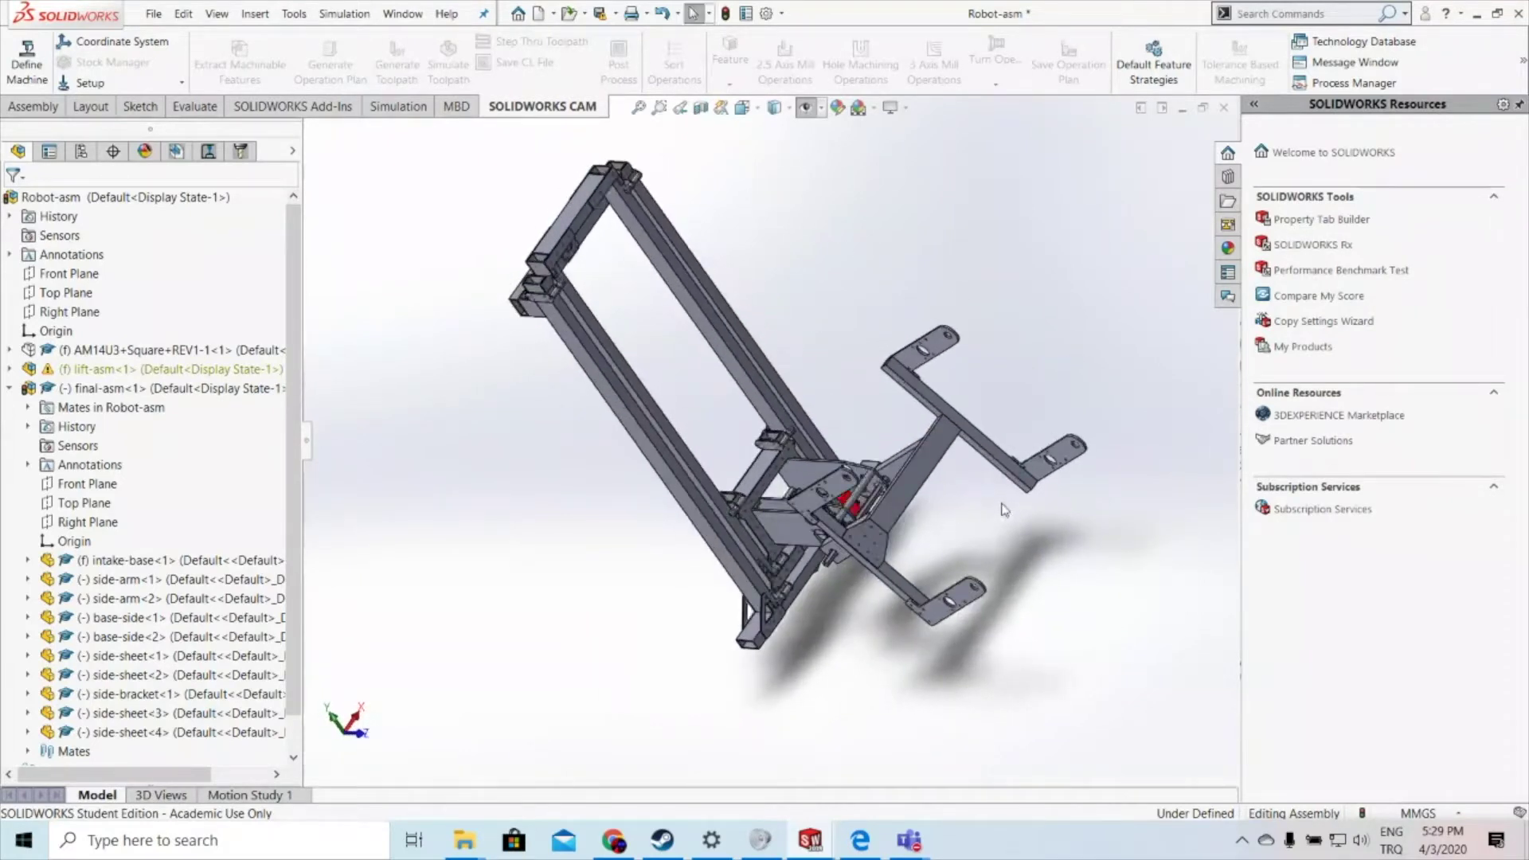
pyautogui.moveTo(936, 484)
pyautogui.mouseDown()
pyautogui.moveTo(859, 423)
pyautogui.moveTo(895, 450)
pyautogui.mouseUp()
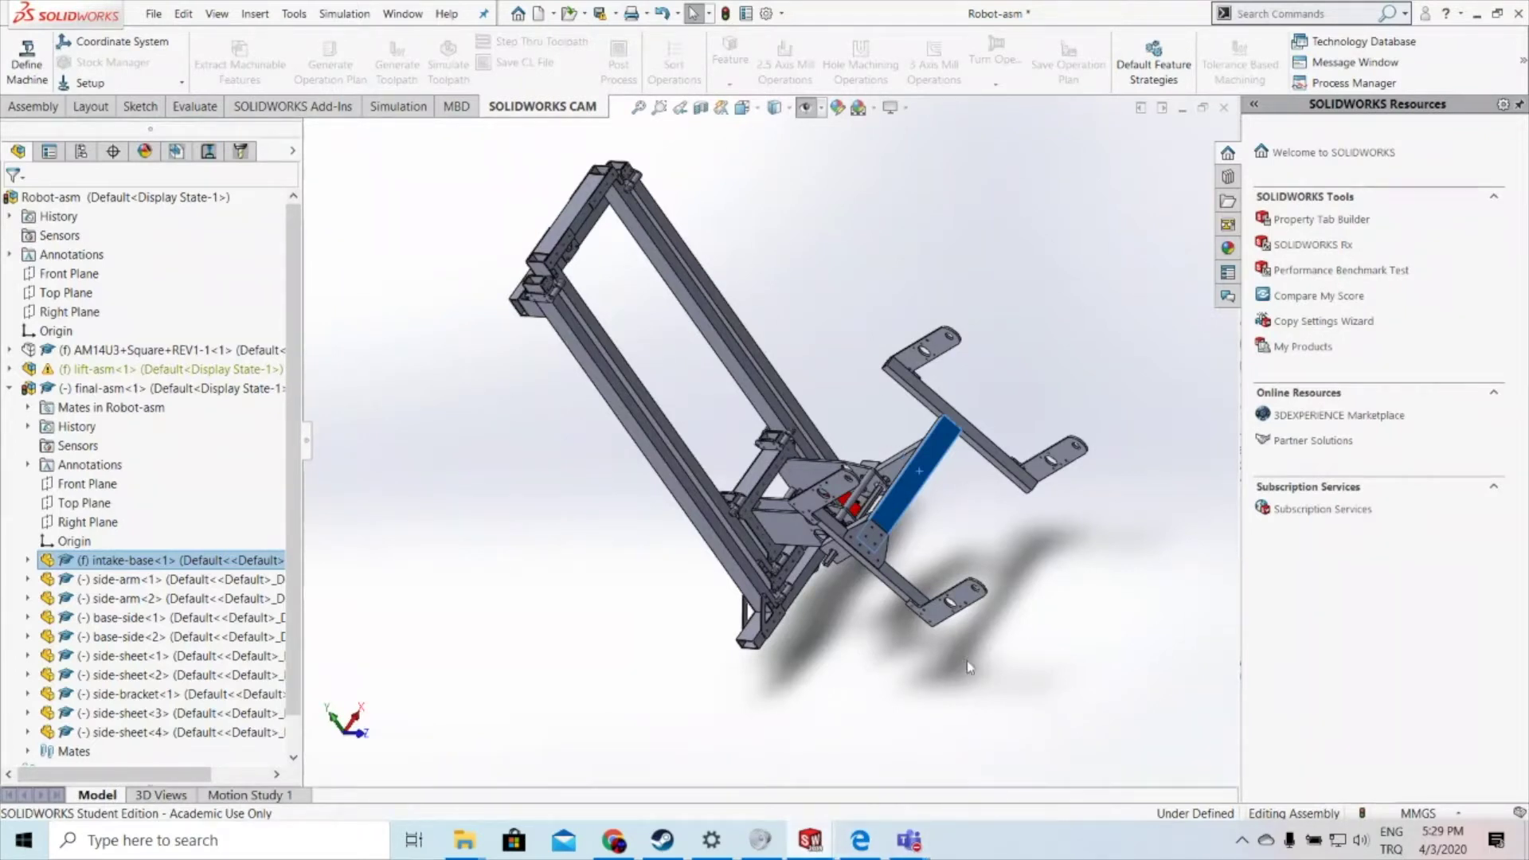
pyautogui.click(876, 683)
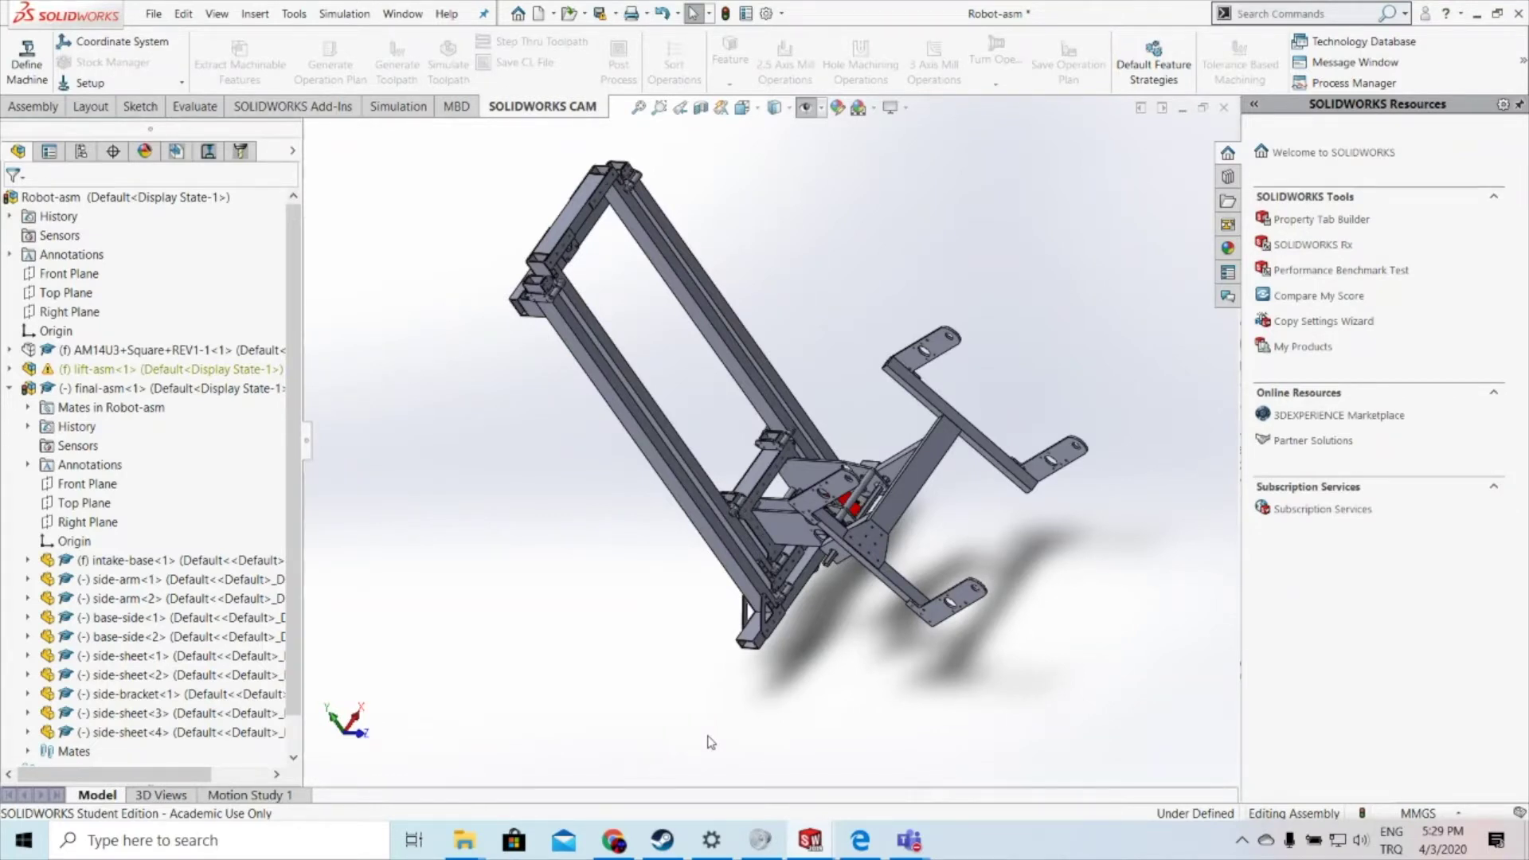
pyautogui.click(576, 217)
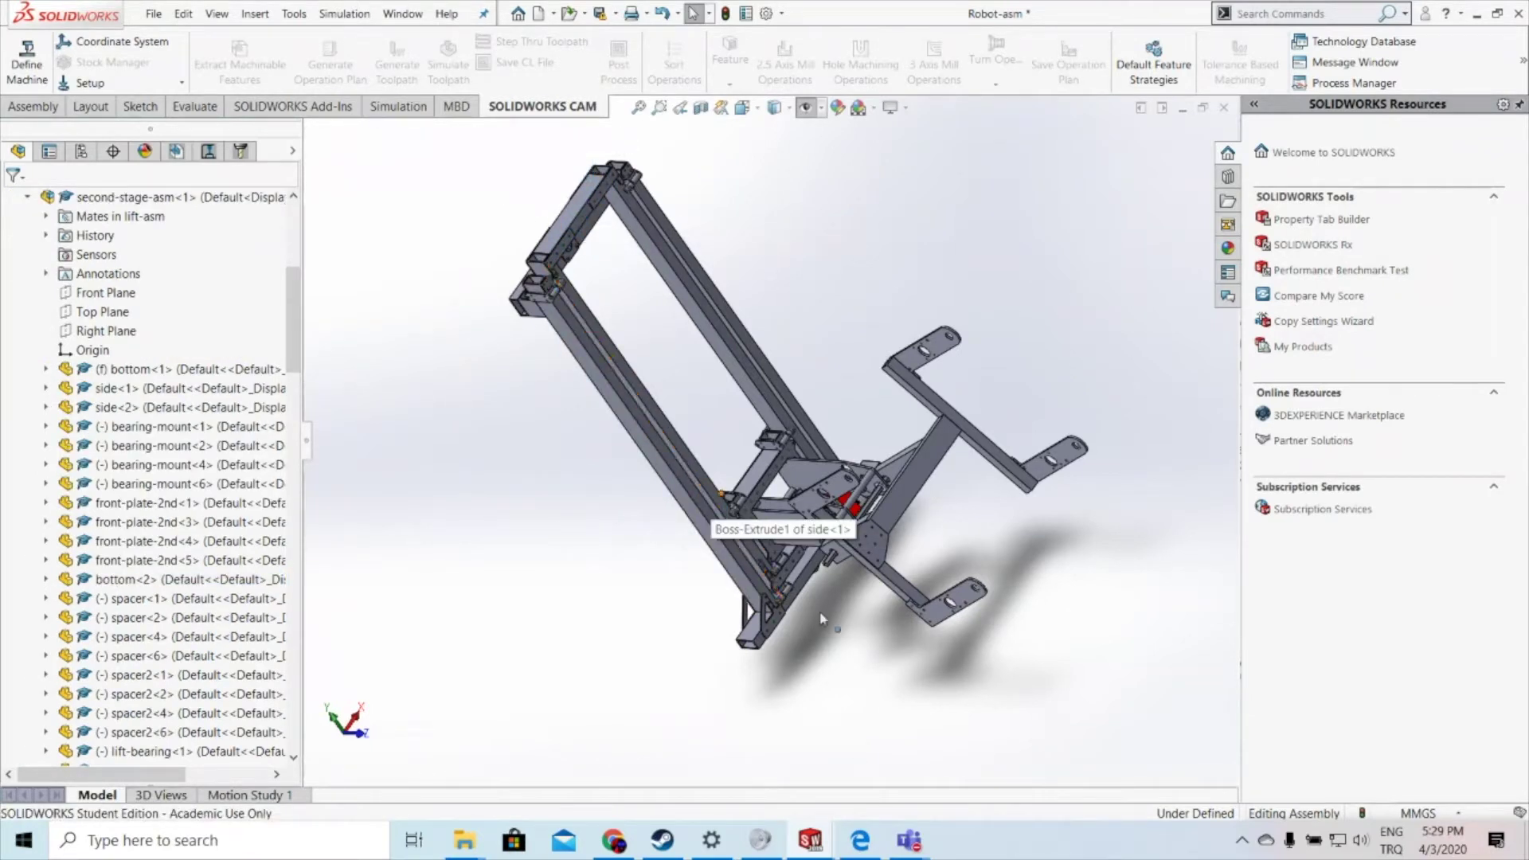
# Step: Orbit the assembly further, then switch to the browser's torque, distance and force diagram
pyautogui.moveTo(862, 673)
pyautogui.mouseDown(button='middle')
pyautogui.moveTo(809, 610)
pyautogui.moveTo(581, 744)
pyautogui.moveTo(564, 792)
pyautogui.mouseUp(button='middle')
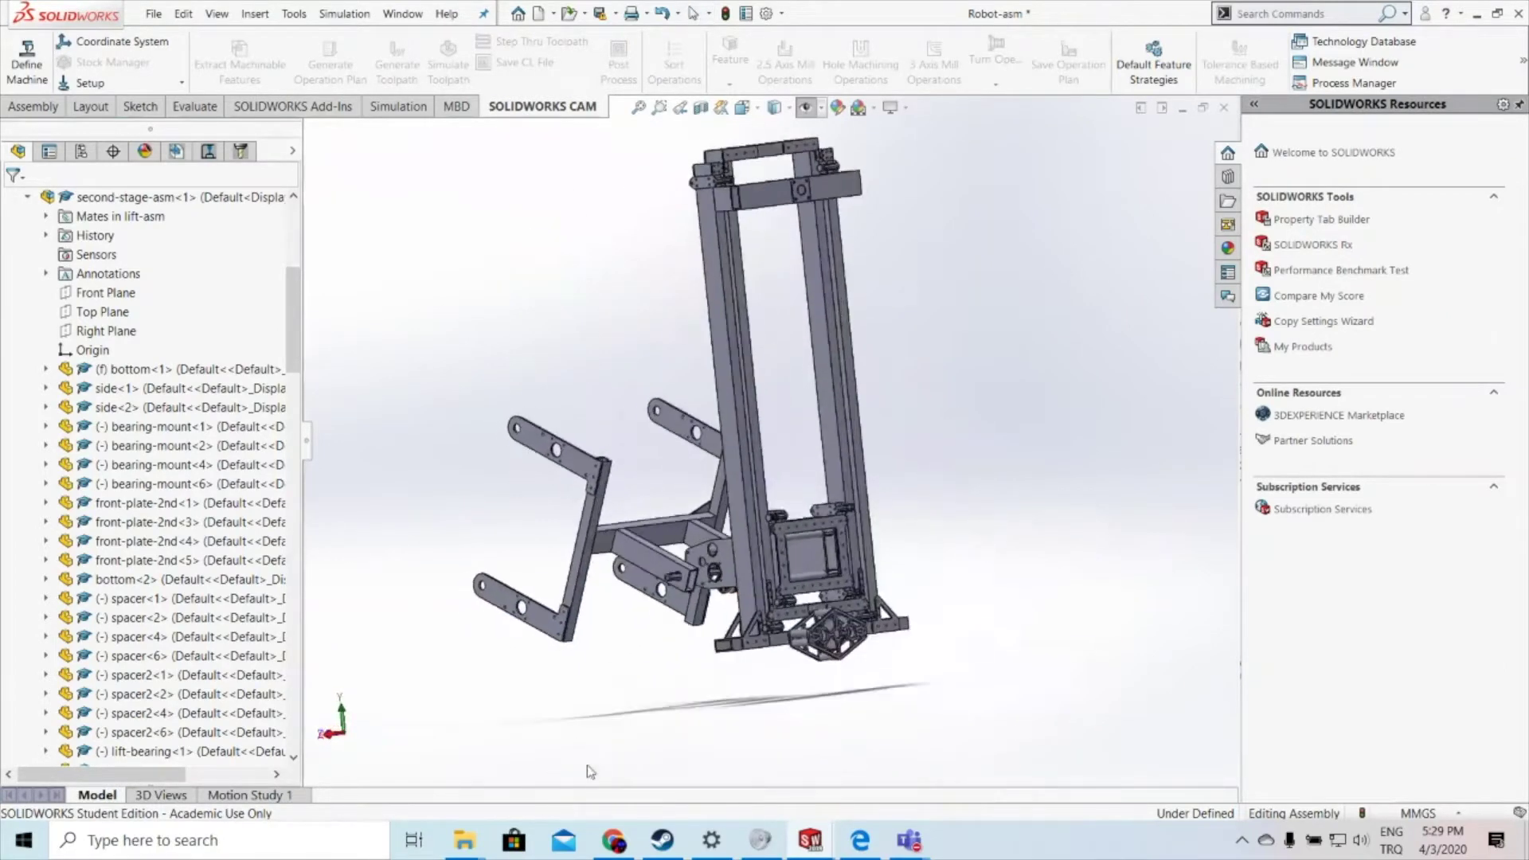
pyautogui.moveTo(593, 681)
pyautogui.mouseDown(button='middle')
pyautogui.moveTo(648, 682)
pyautogui.moveTo(693, 717)
pyautogui.moveTo(728, 712)
pyautogui.mouseUp(button='middle')
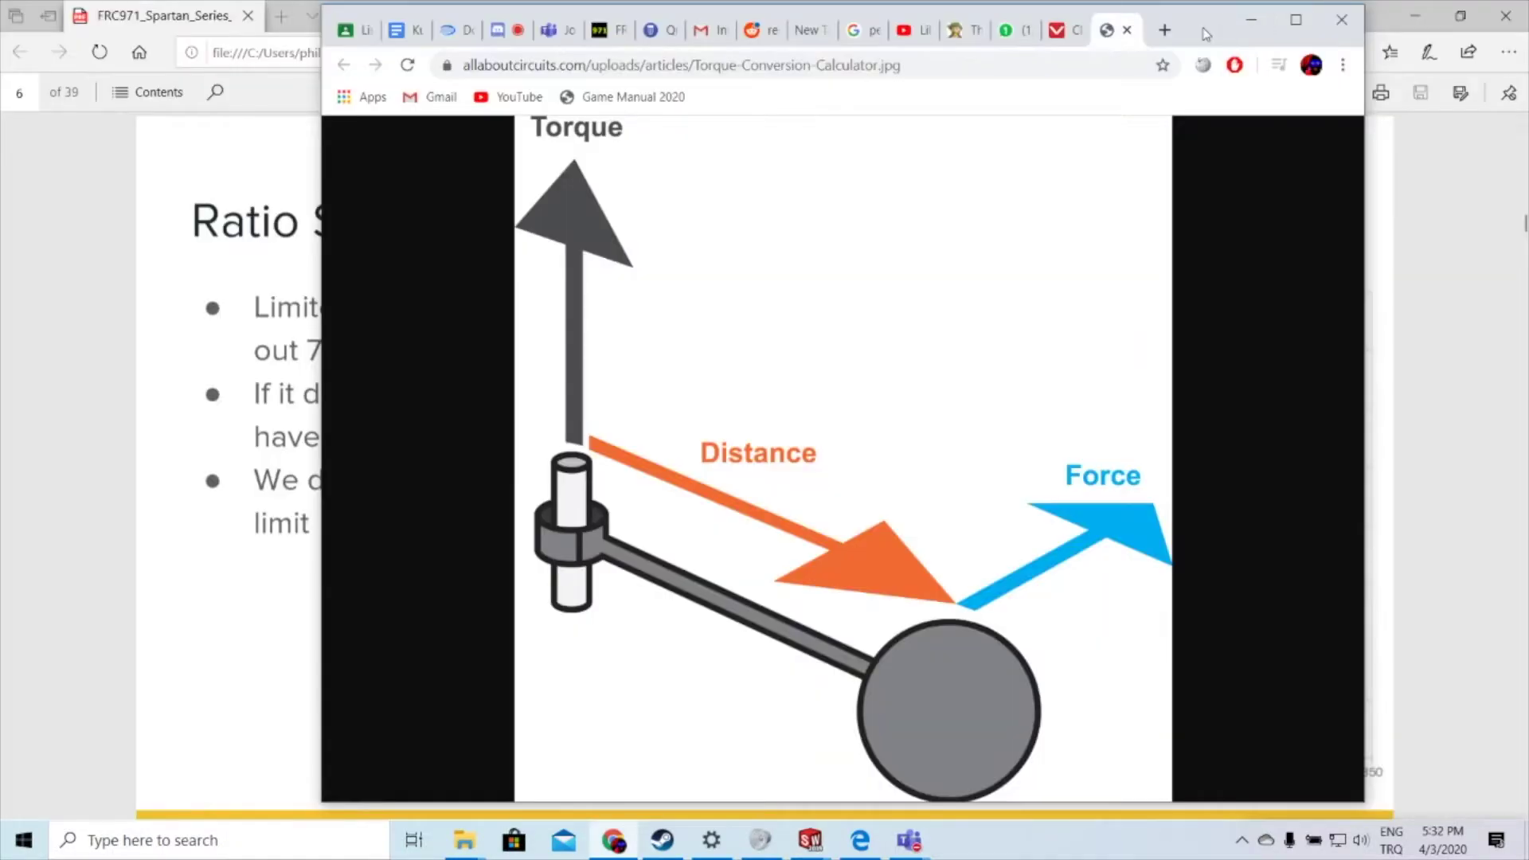
pyautogui.moveTo(1208, 32); pyautogui.dragTo(1153, 29)
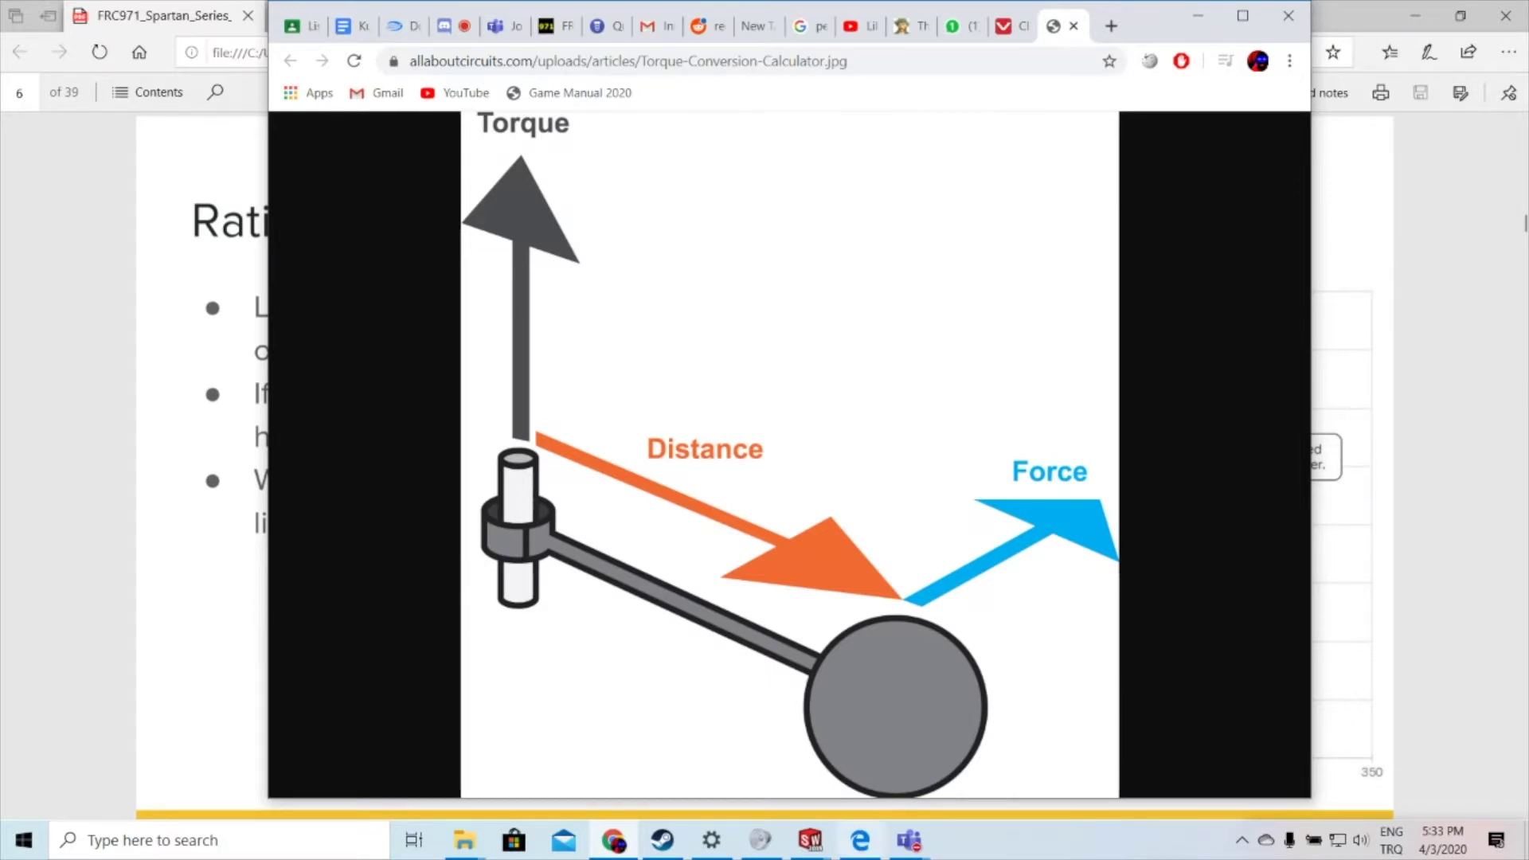
pyautogui.click(860, 842)
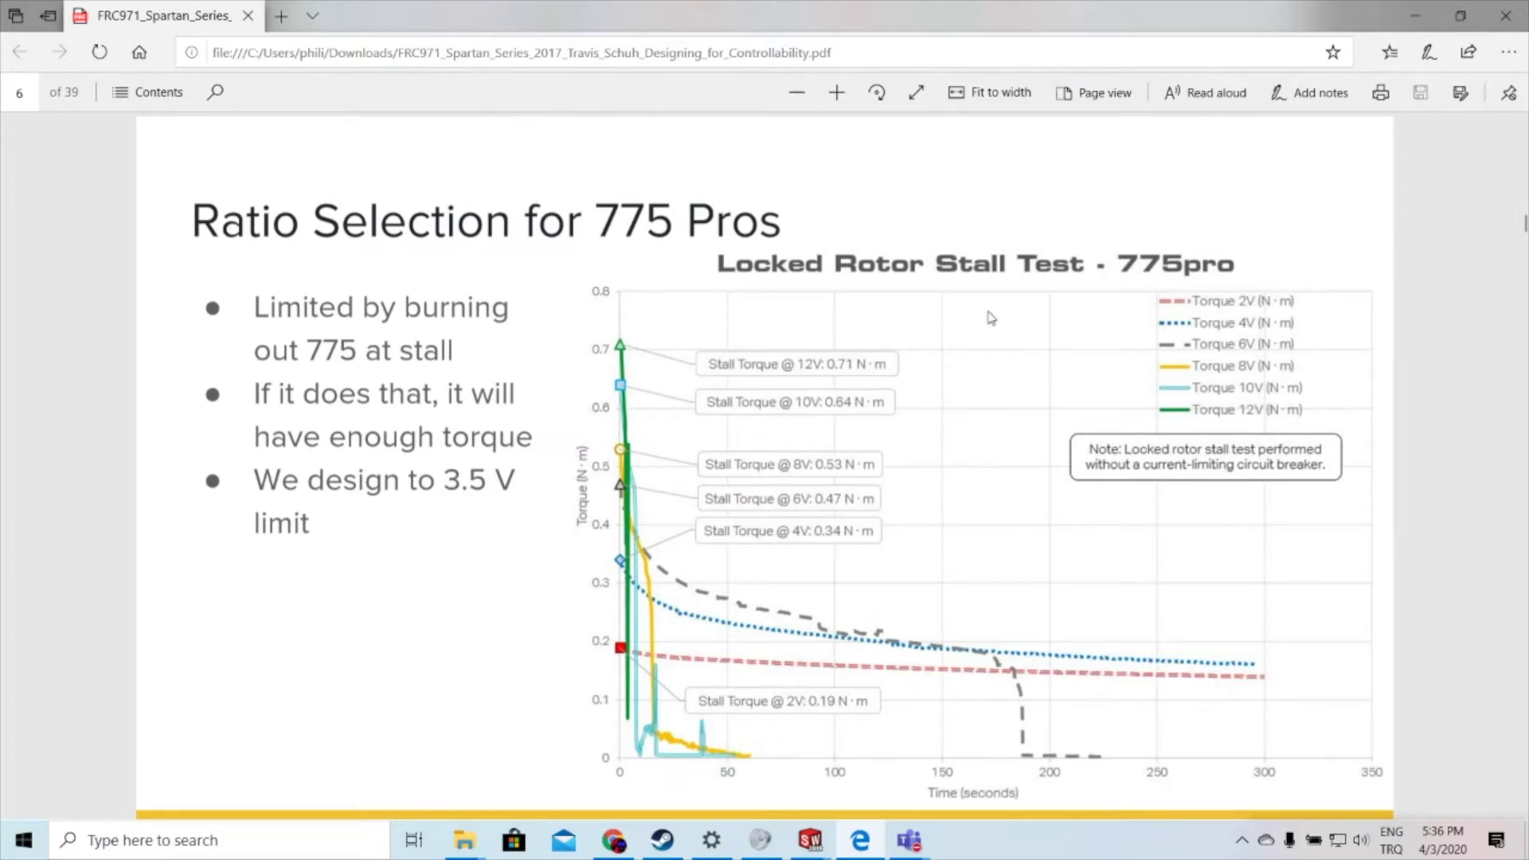
# Step: Scroll the PDF to page 7, 'Torque at 3.5 V limit', with the full 775pro chart
pyautogui.scroll(-7, 988, 318)
pyautogui.scroll(-2, 950, 367)
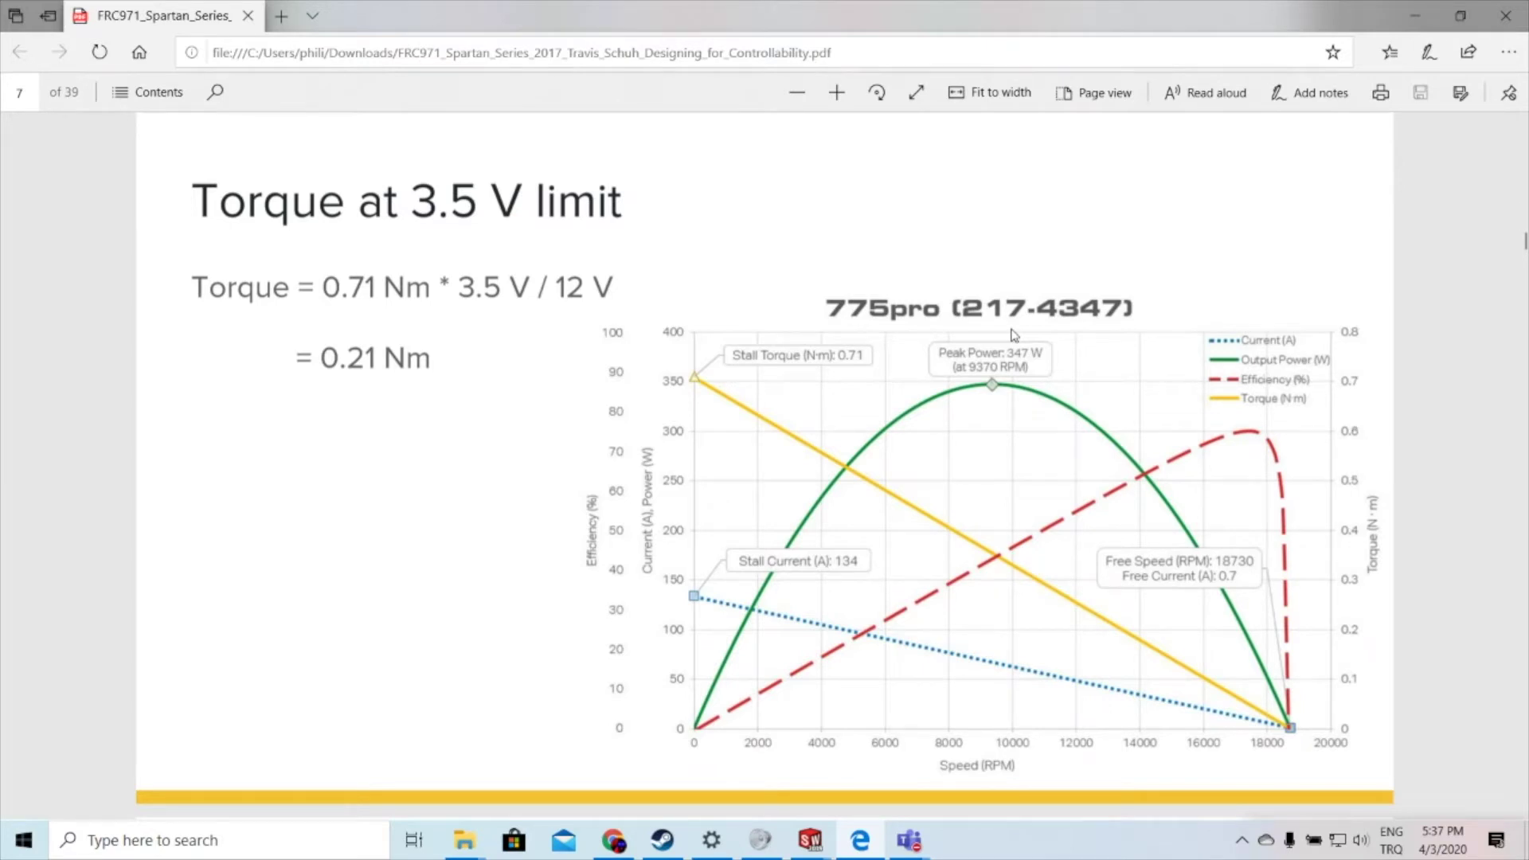
# Step: Scroll down to page 8, the Ratio Calculation slide deriving a 49:1 ratio
pyautogui.scroll(-8, 1103, 295)
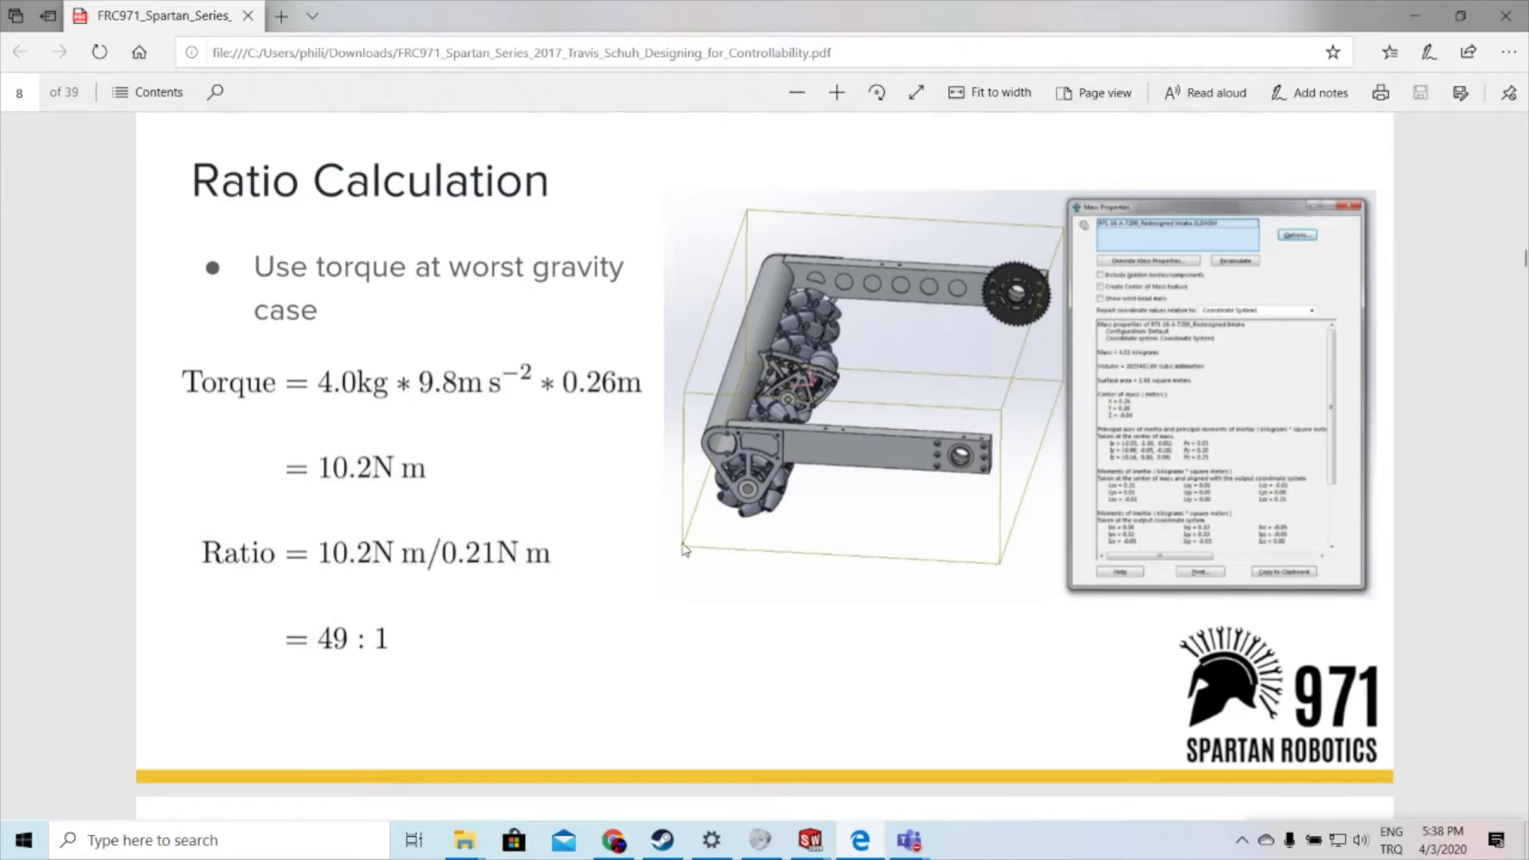
# Step: Scroll the PDF back and forth to settle on the full page 8 Ratio Calculation slide
pyautogui.scroll(1, 683, 548)
pyautogui.scroll(-1, 684, 548)
pyautogui.scroll(-1, 735, 657)
pyautogui.scroll(2, 734, 660)
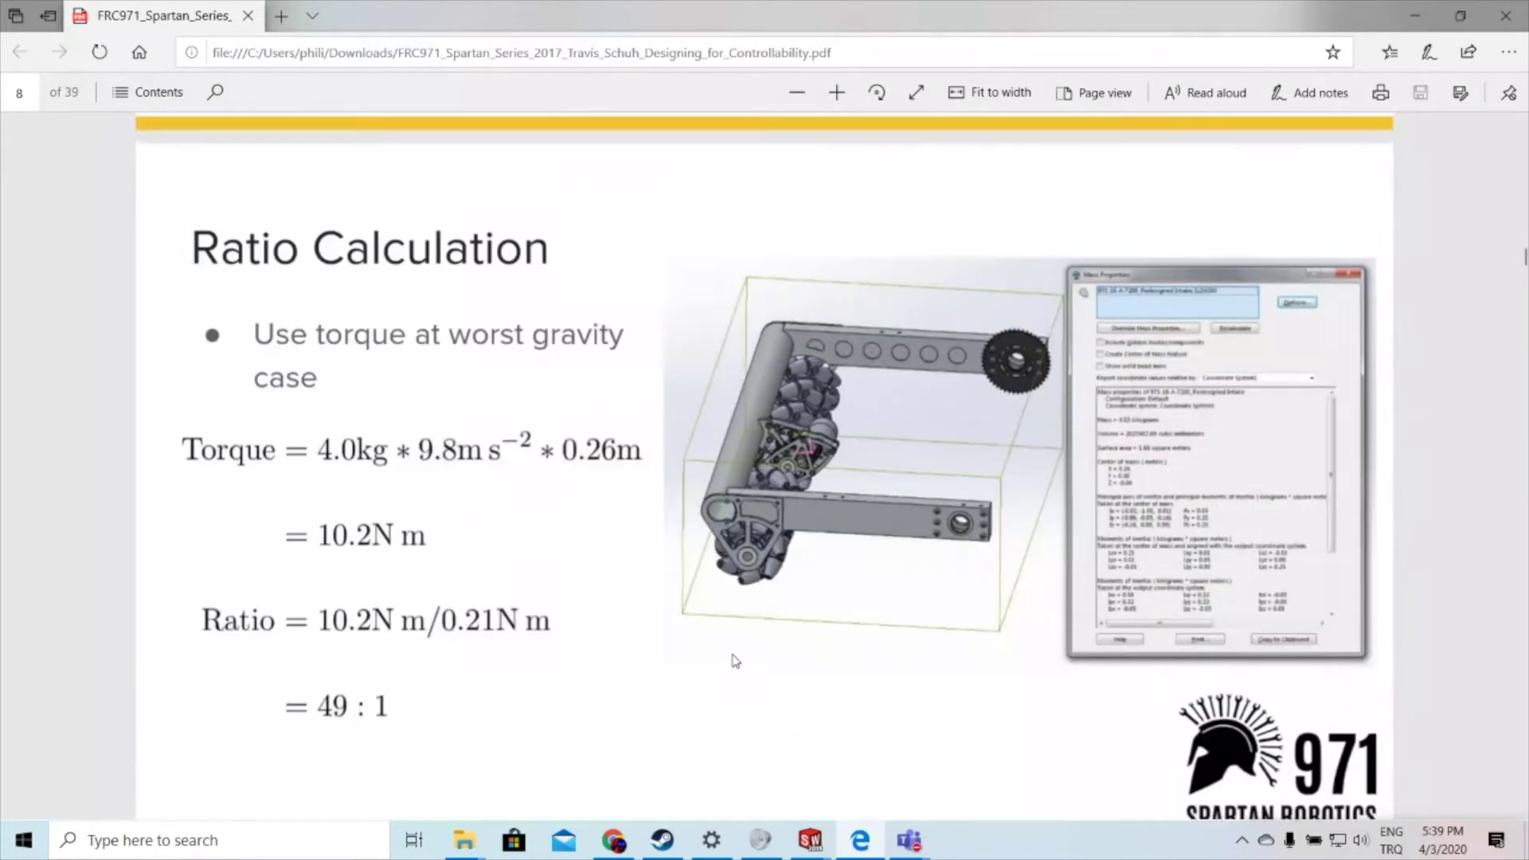
pyautogui.scroll(-1, 734, 660)
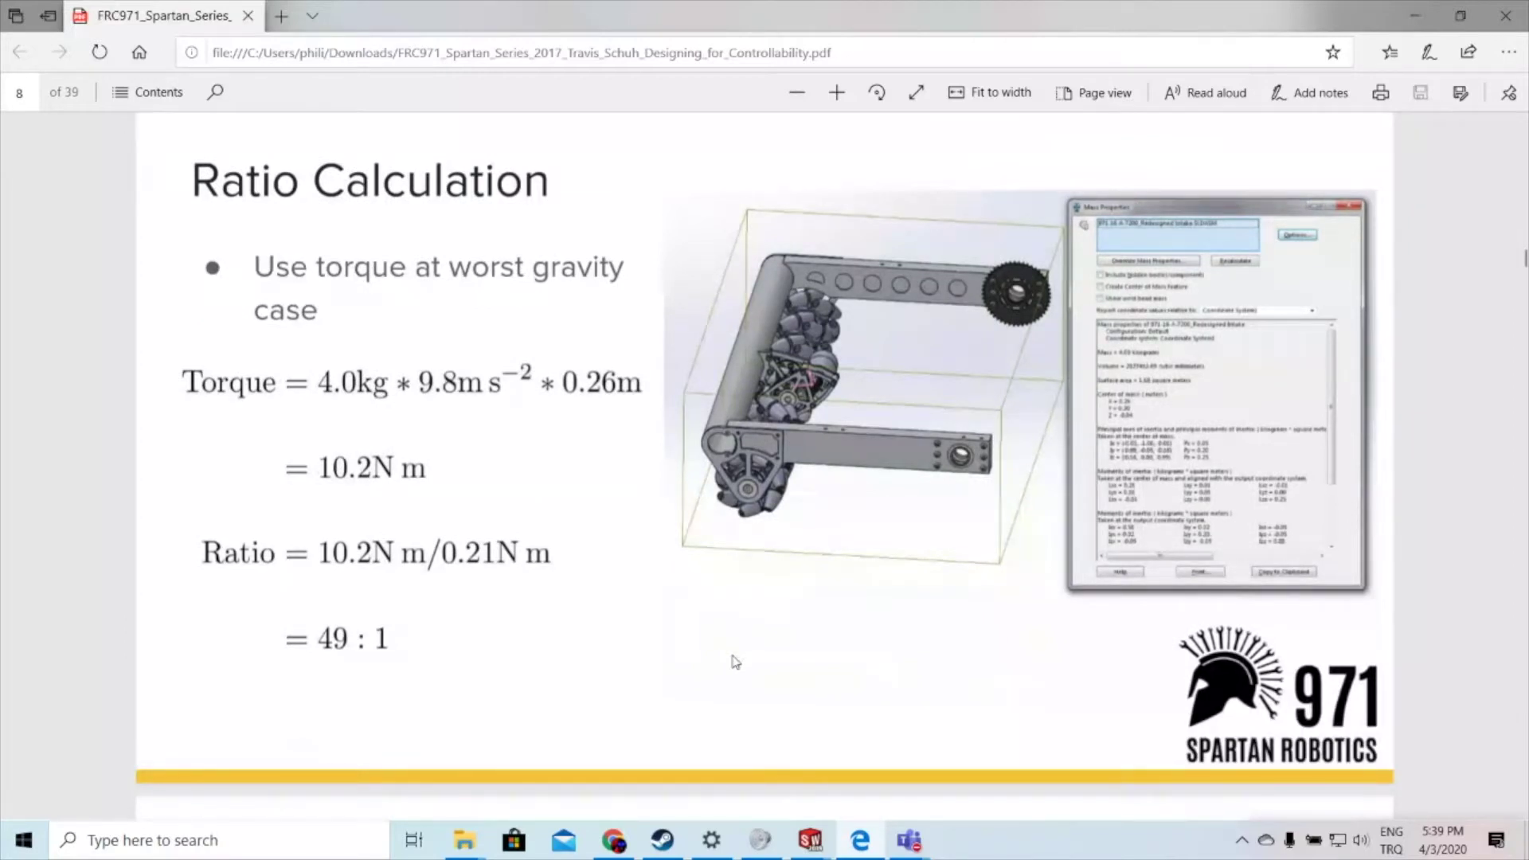
pyautogui.scroll(-2, 734, 662)
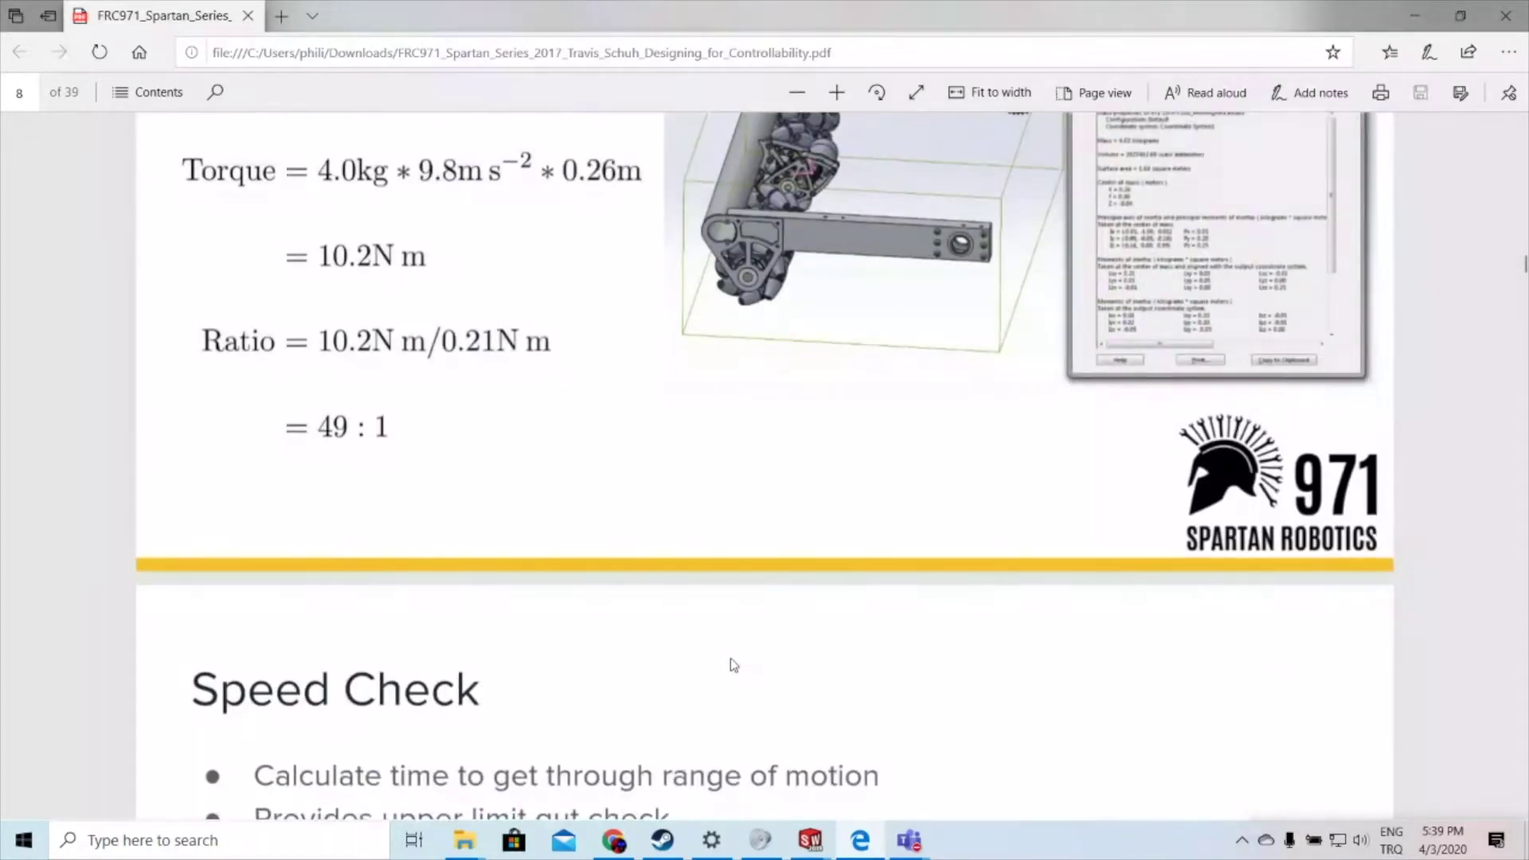
pyautogui.scroll(-2, 731, 661)
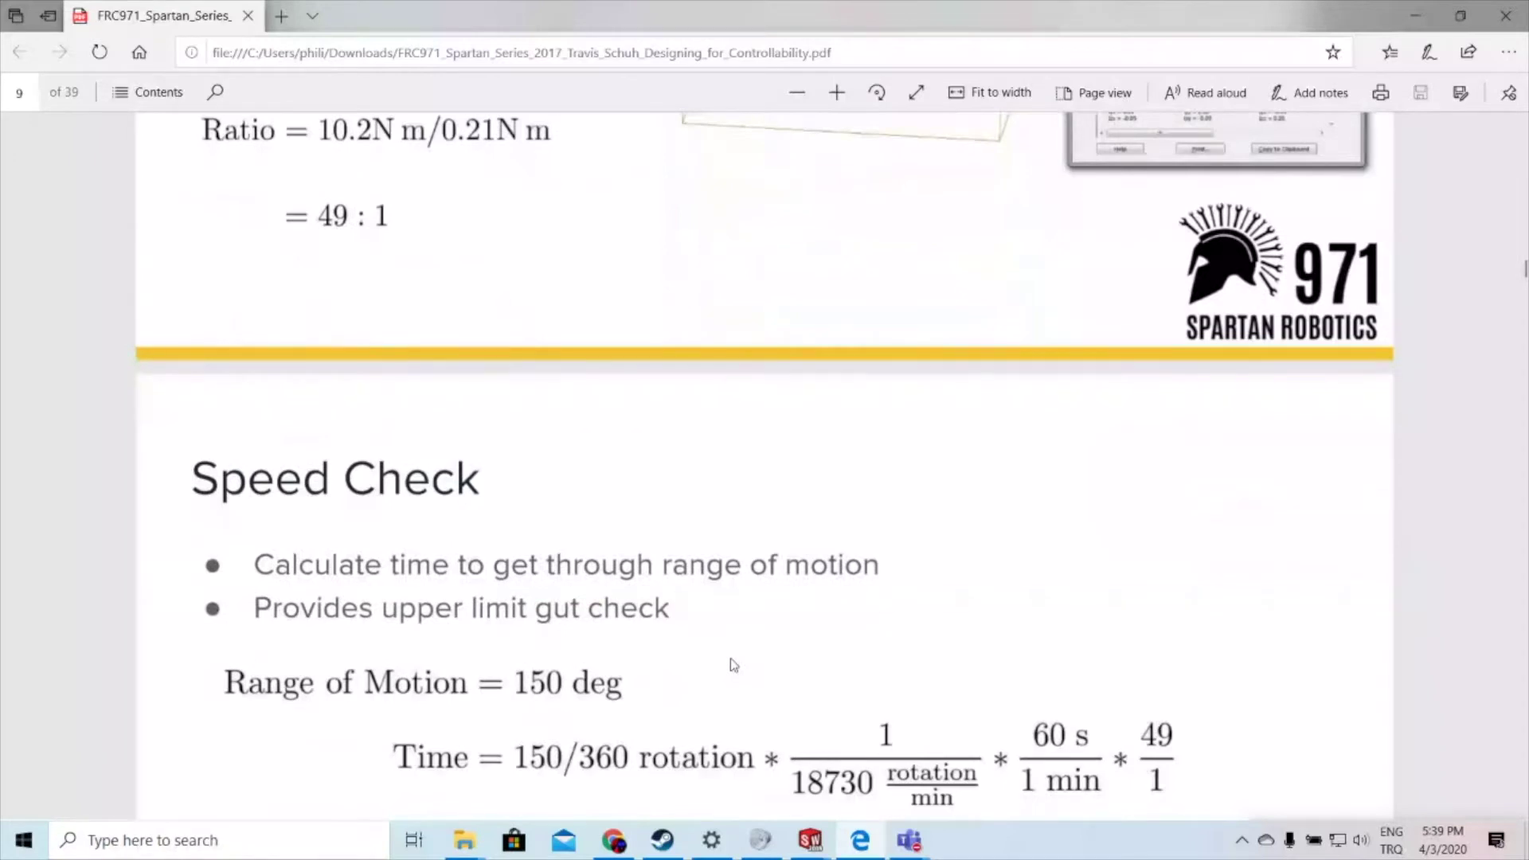
pyautogui.scroll(4, 734, 664)
pyautogui.scroll(1, 734, 664)
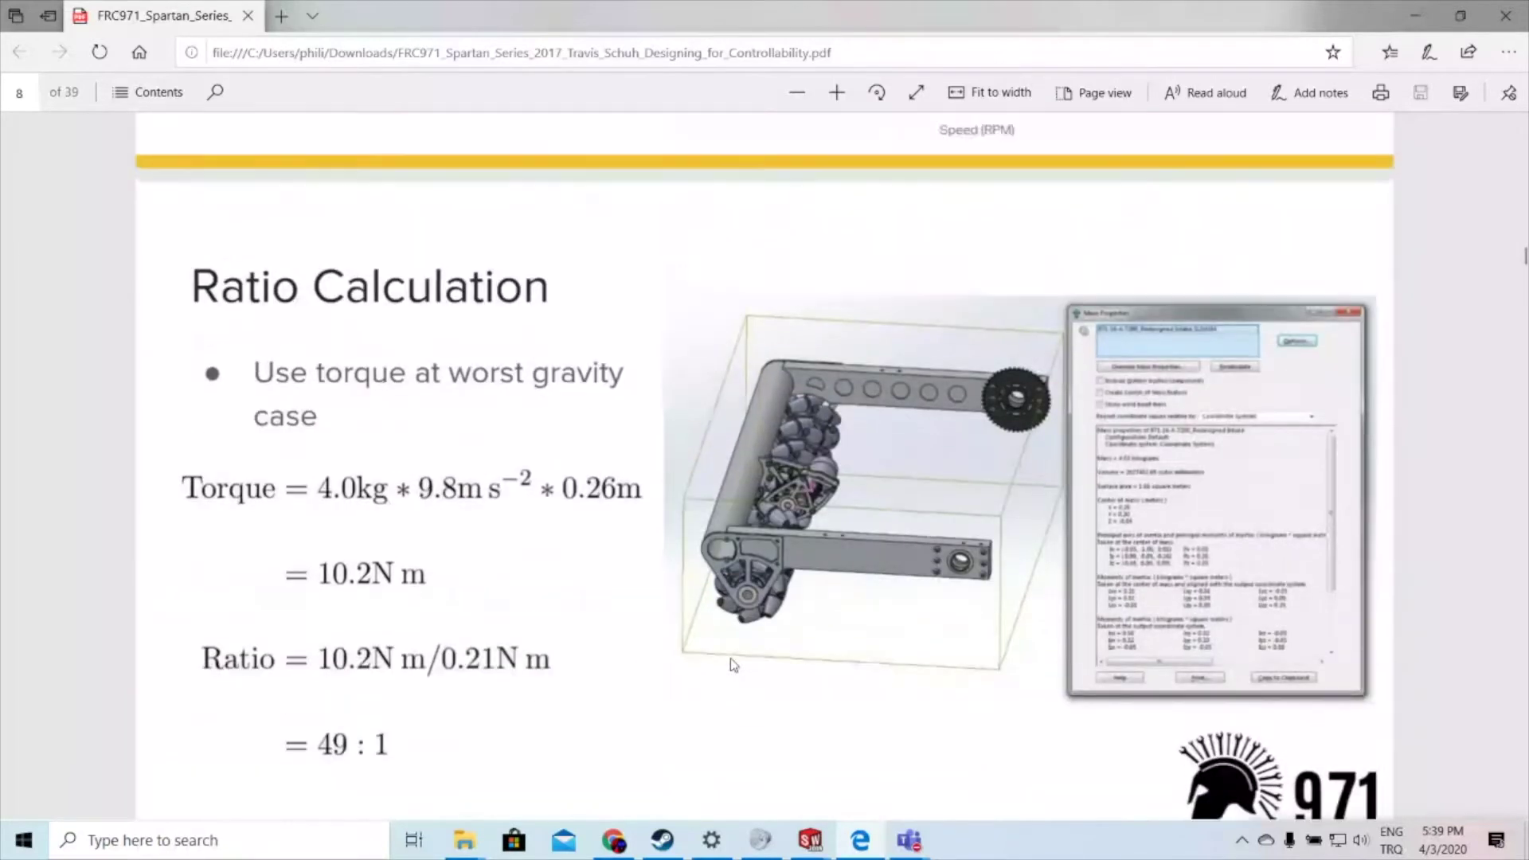
pyautogui.scroll(-1, 733, 665)
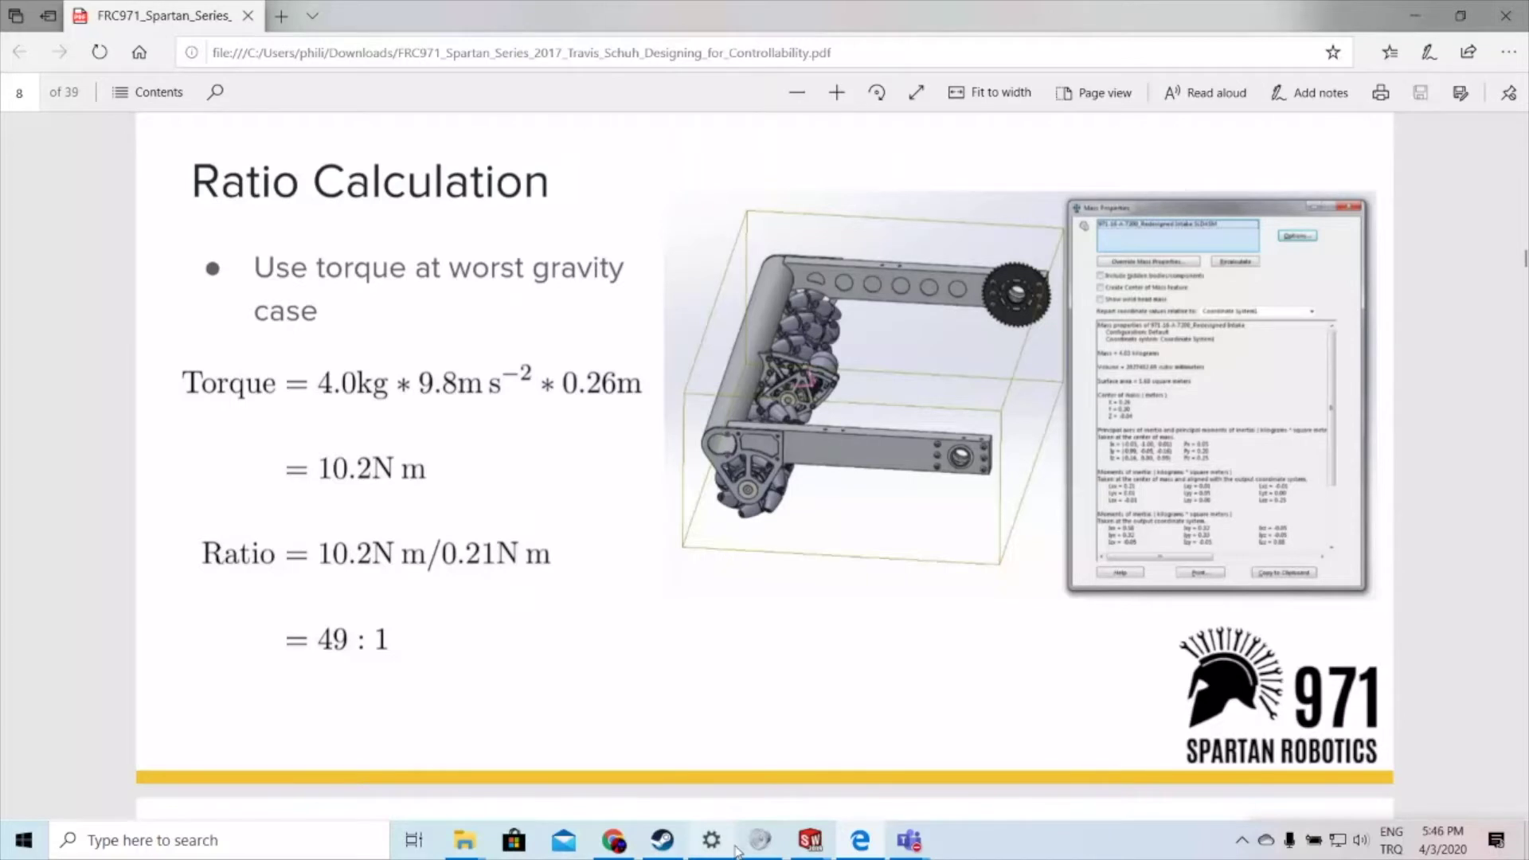
pyautogui.moveTo(810, 839)
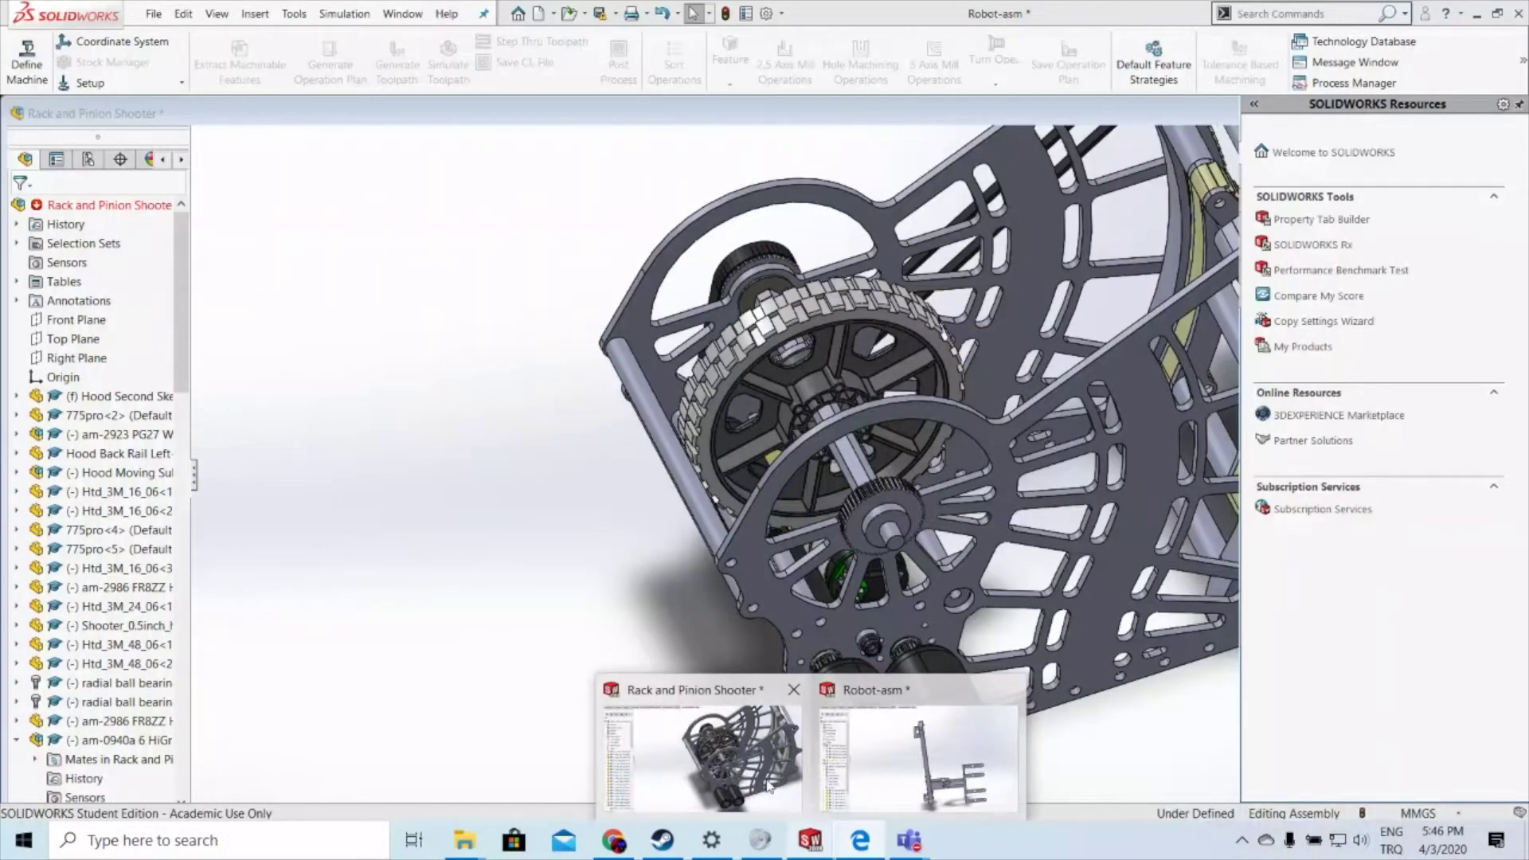
# Step: Bring up the Rack and Pinion Shooter assembly, dismiss the unsaved reminder, widen the view, select the side plate
pyautogui.click(769, 788)
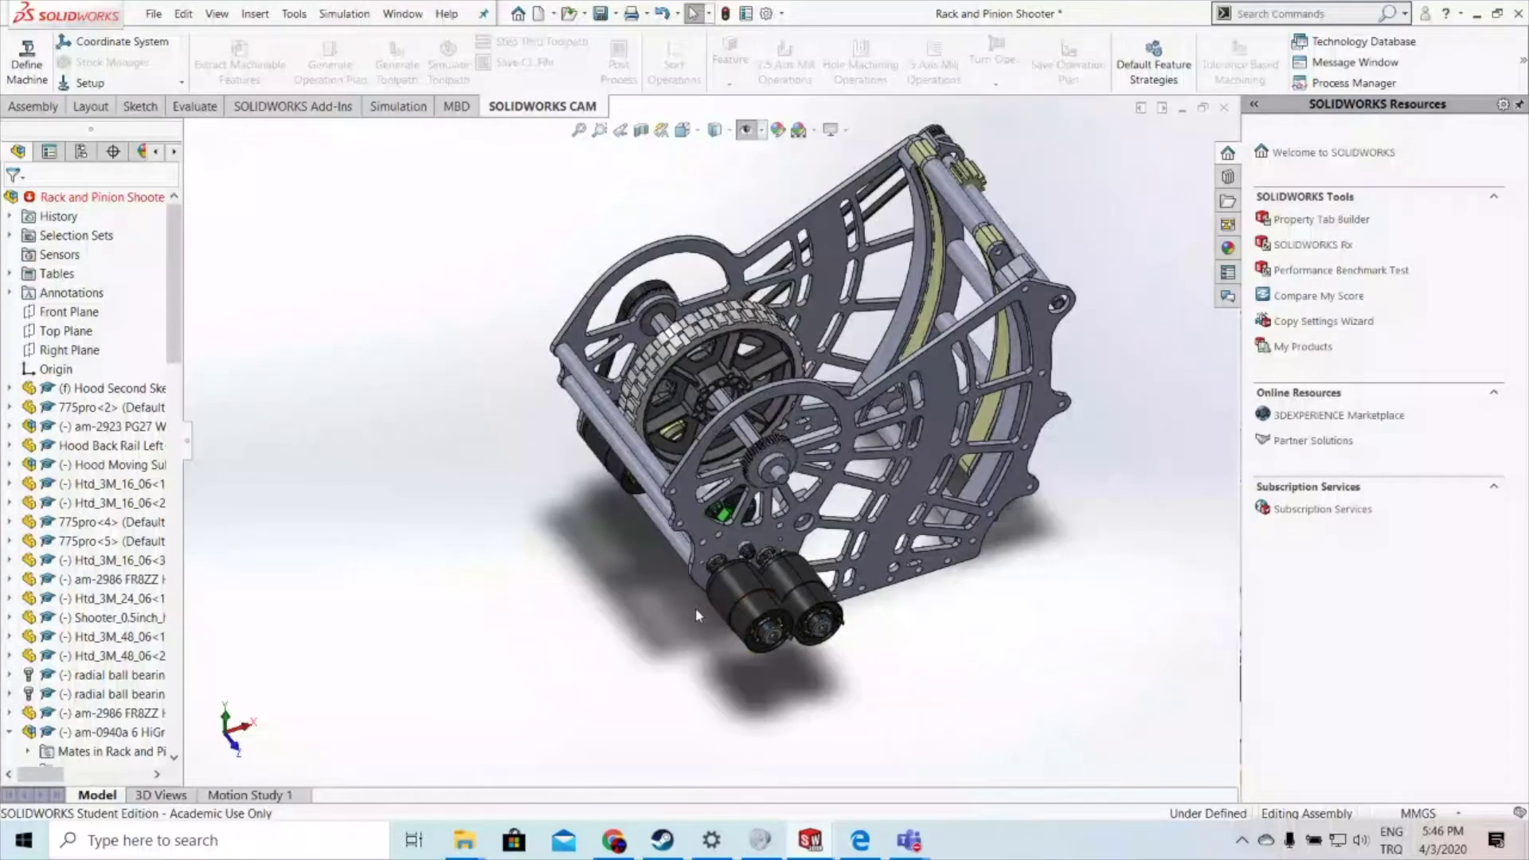
pyautogui.moveTo(695, 609); pyautogui.dragTo(705, 604, button='middle')
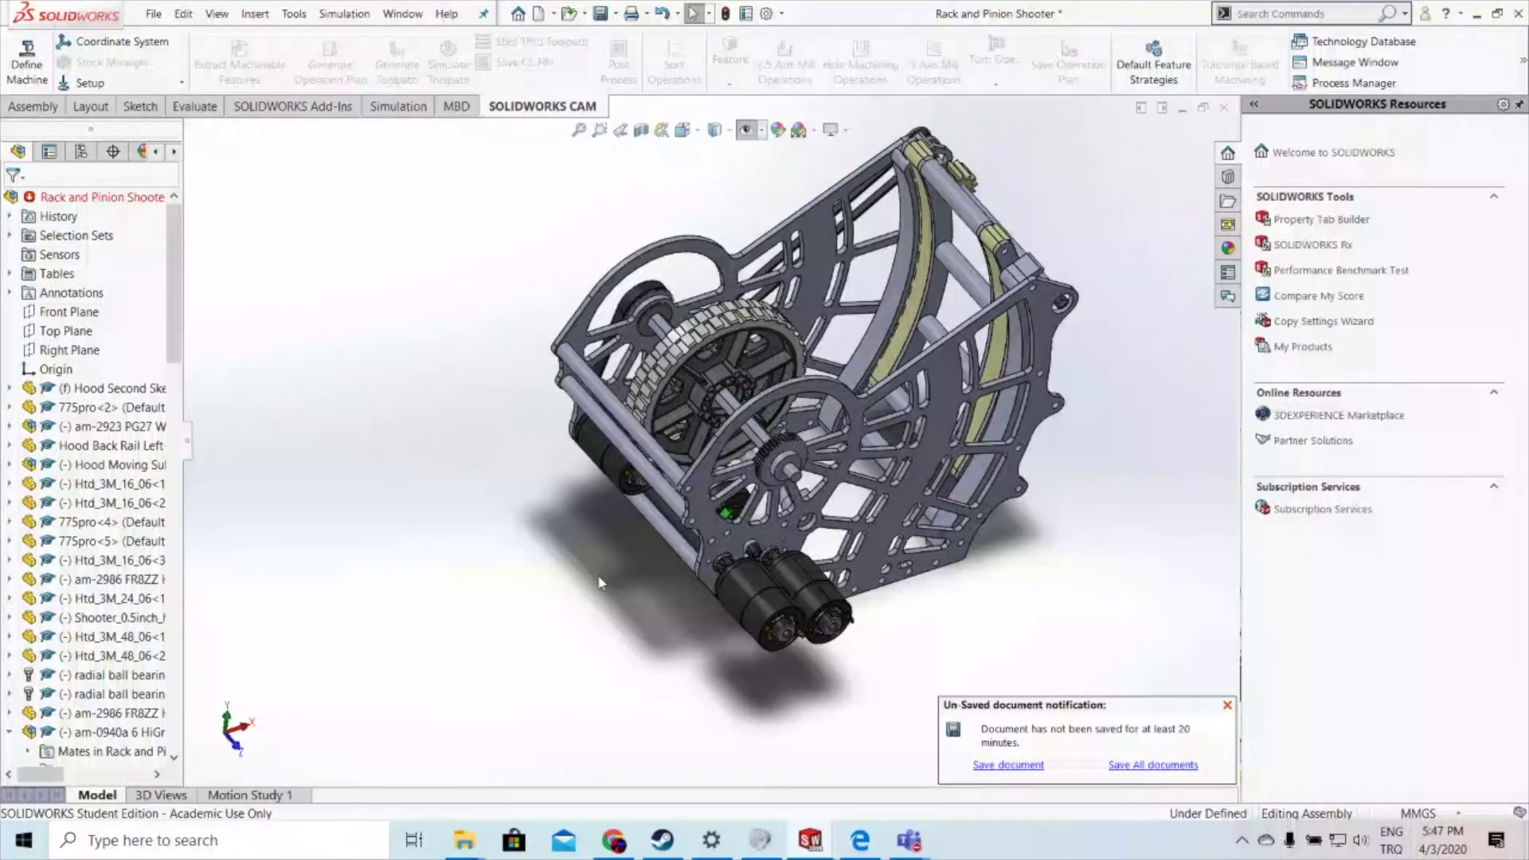
pyautogui.click(1229, 706)
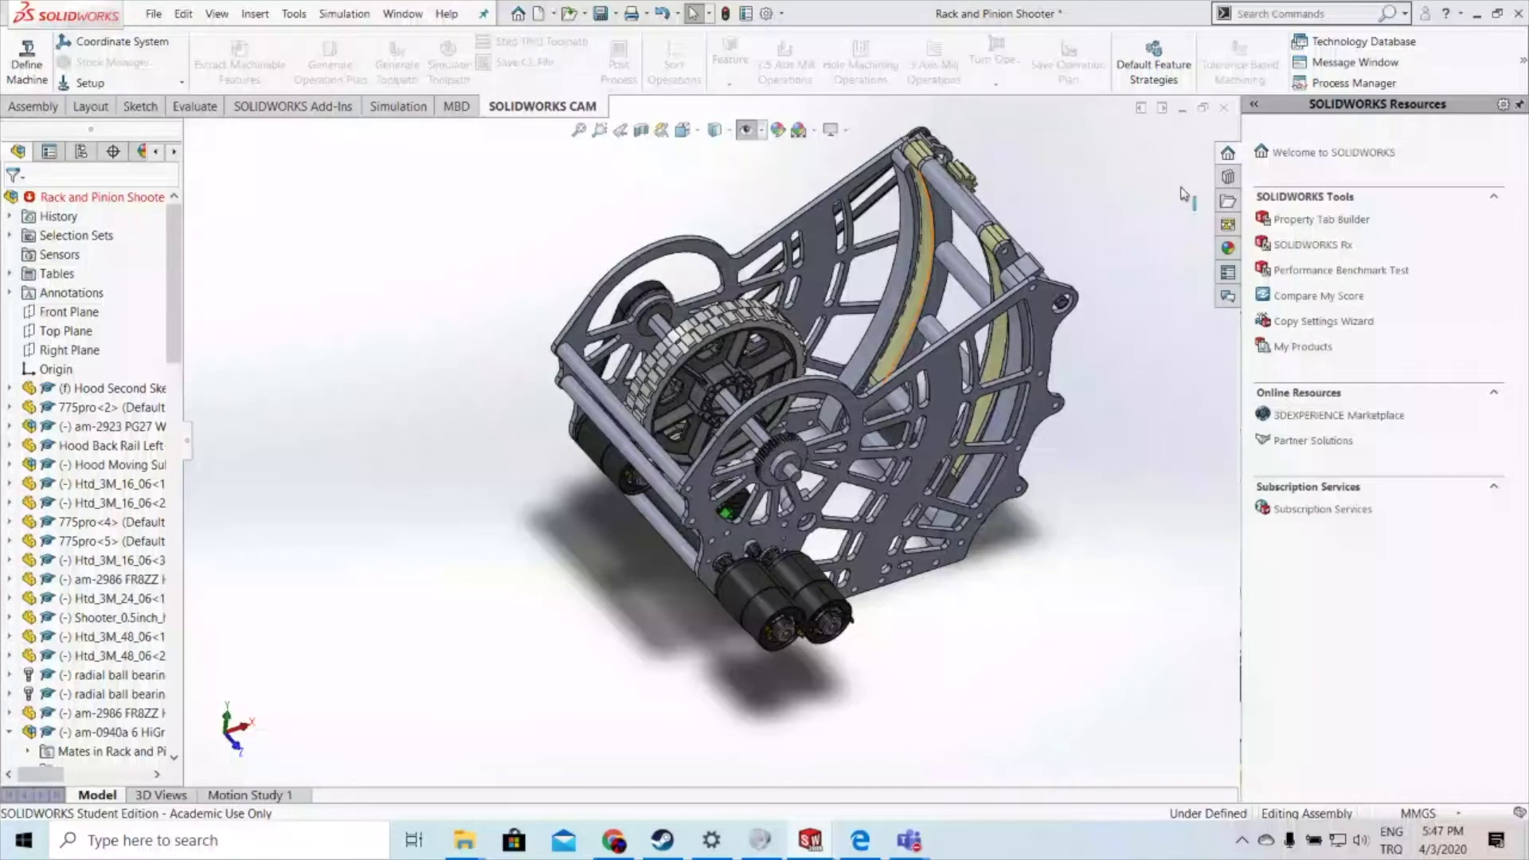
pyautogui.moveTo(1241, 717); pyautogui.dragTo(1405, 733)
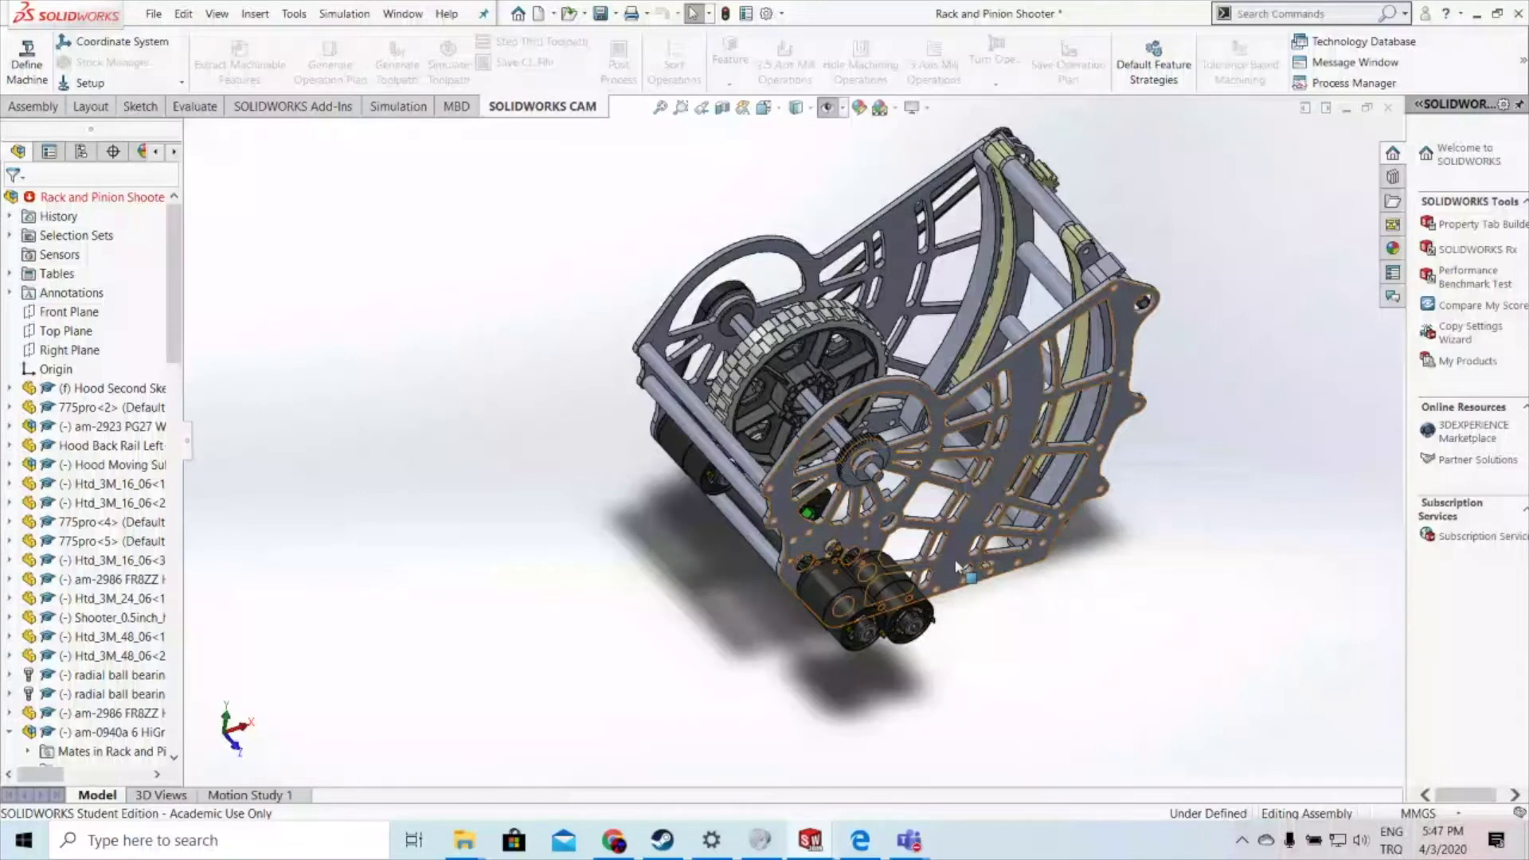
pyautogui.click(112, 388)
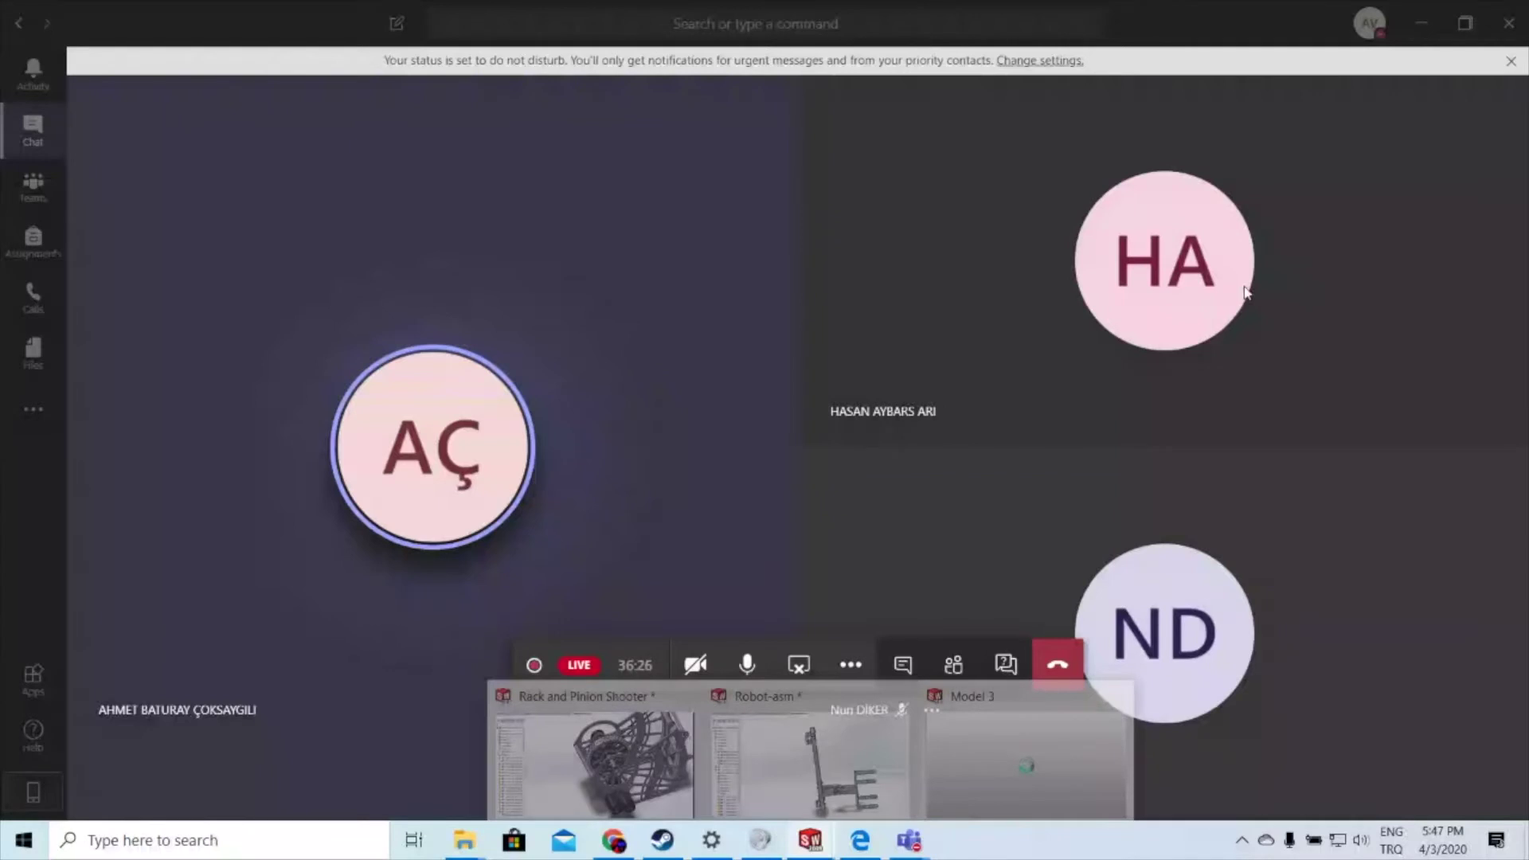
# Step: Return from Teams, open Hood Second Sketch as its own part, and edit its Sketch1
pyautogui.click(1428, 38)
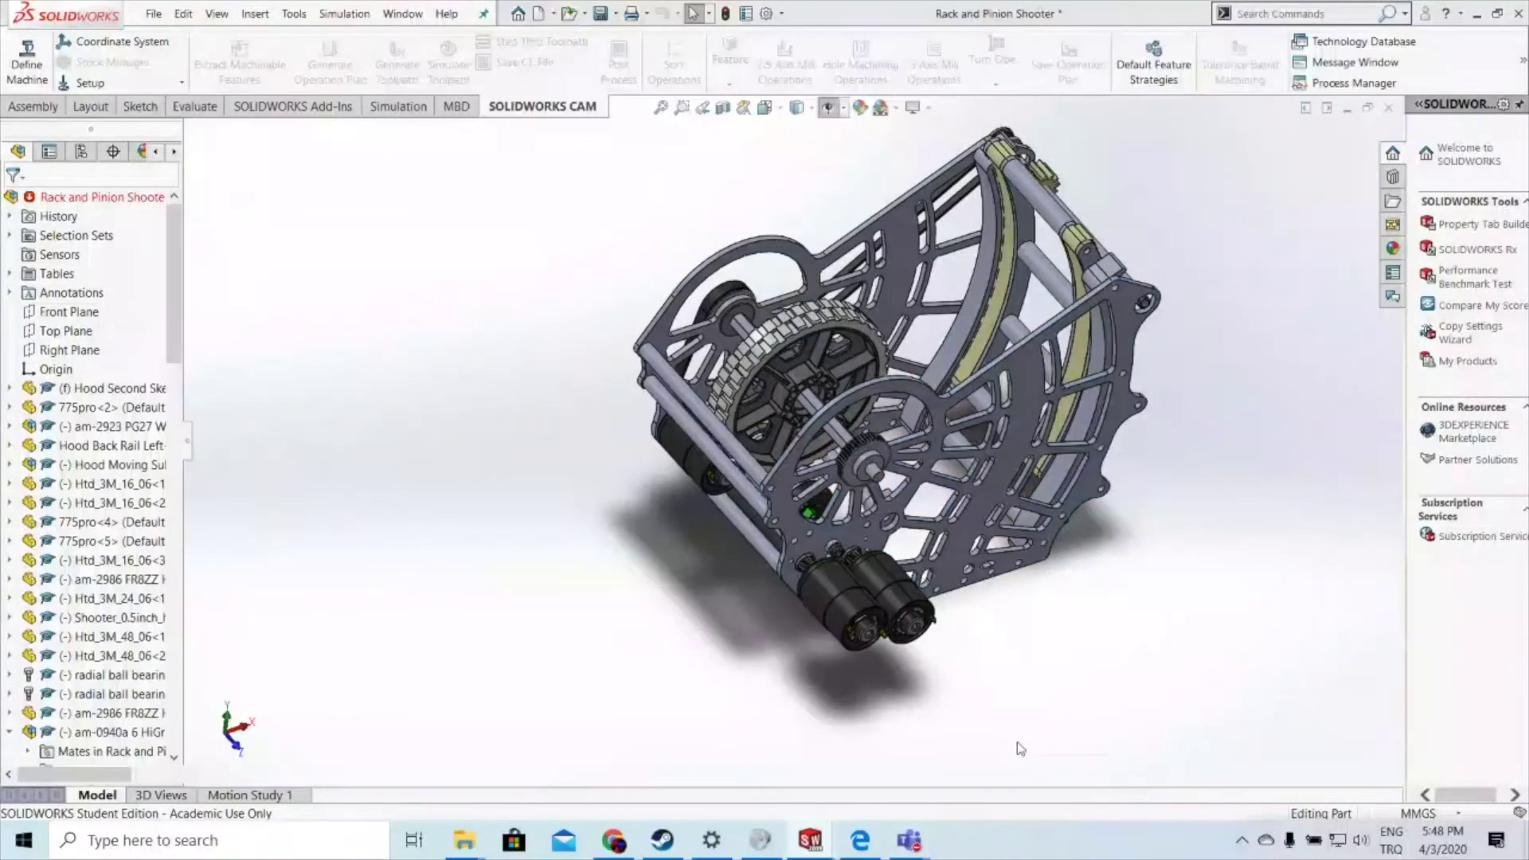
pyautogui.hotkey('ctrl', 'Tab')
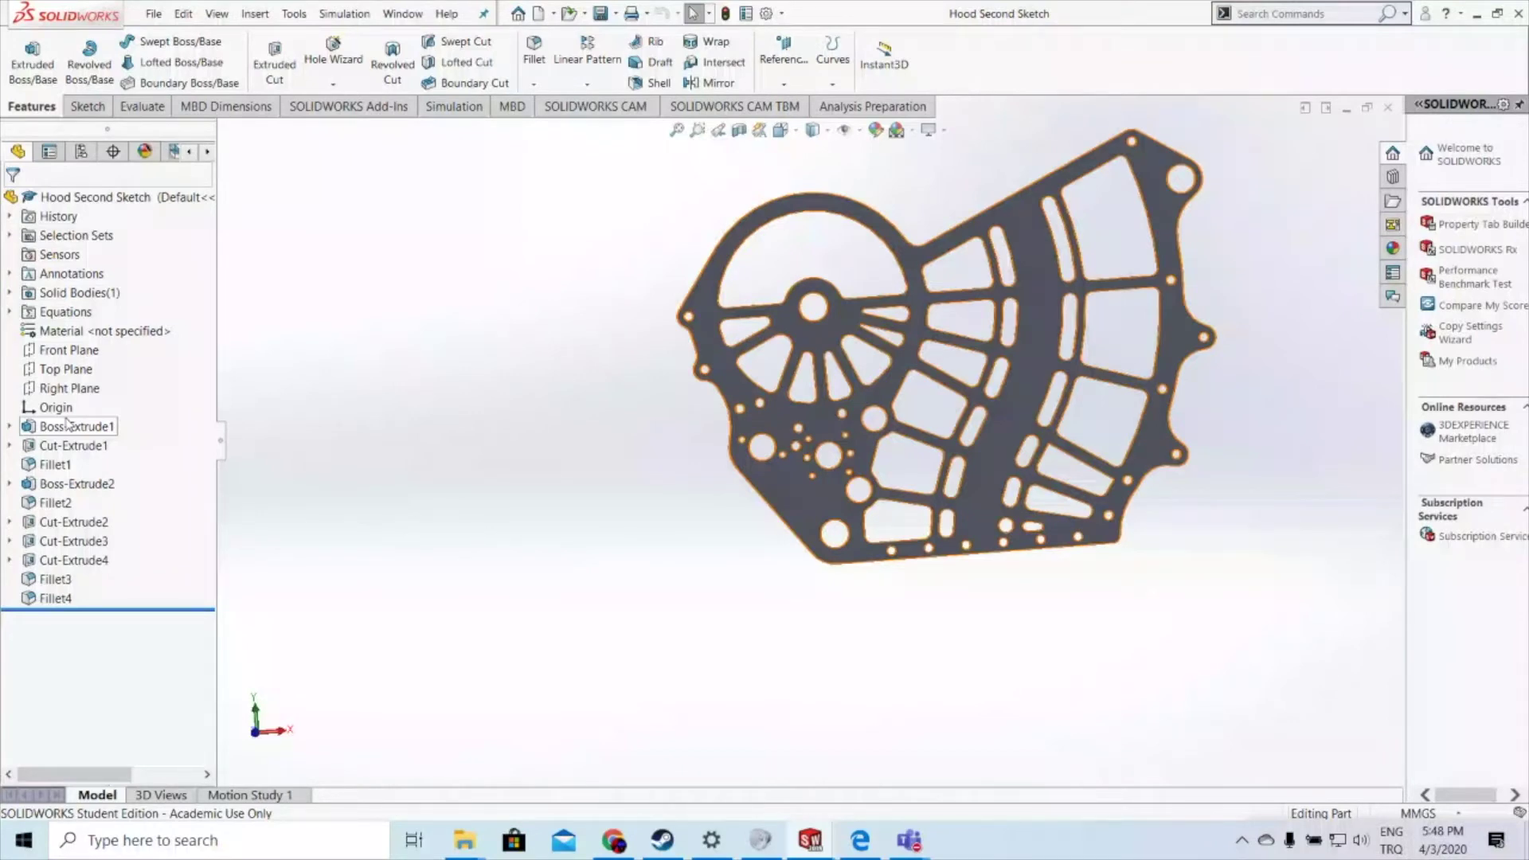
pyautogui.click(67, 424)
pyautogui.click(97, 411)
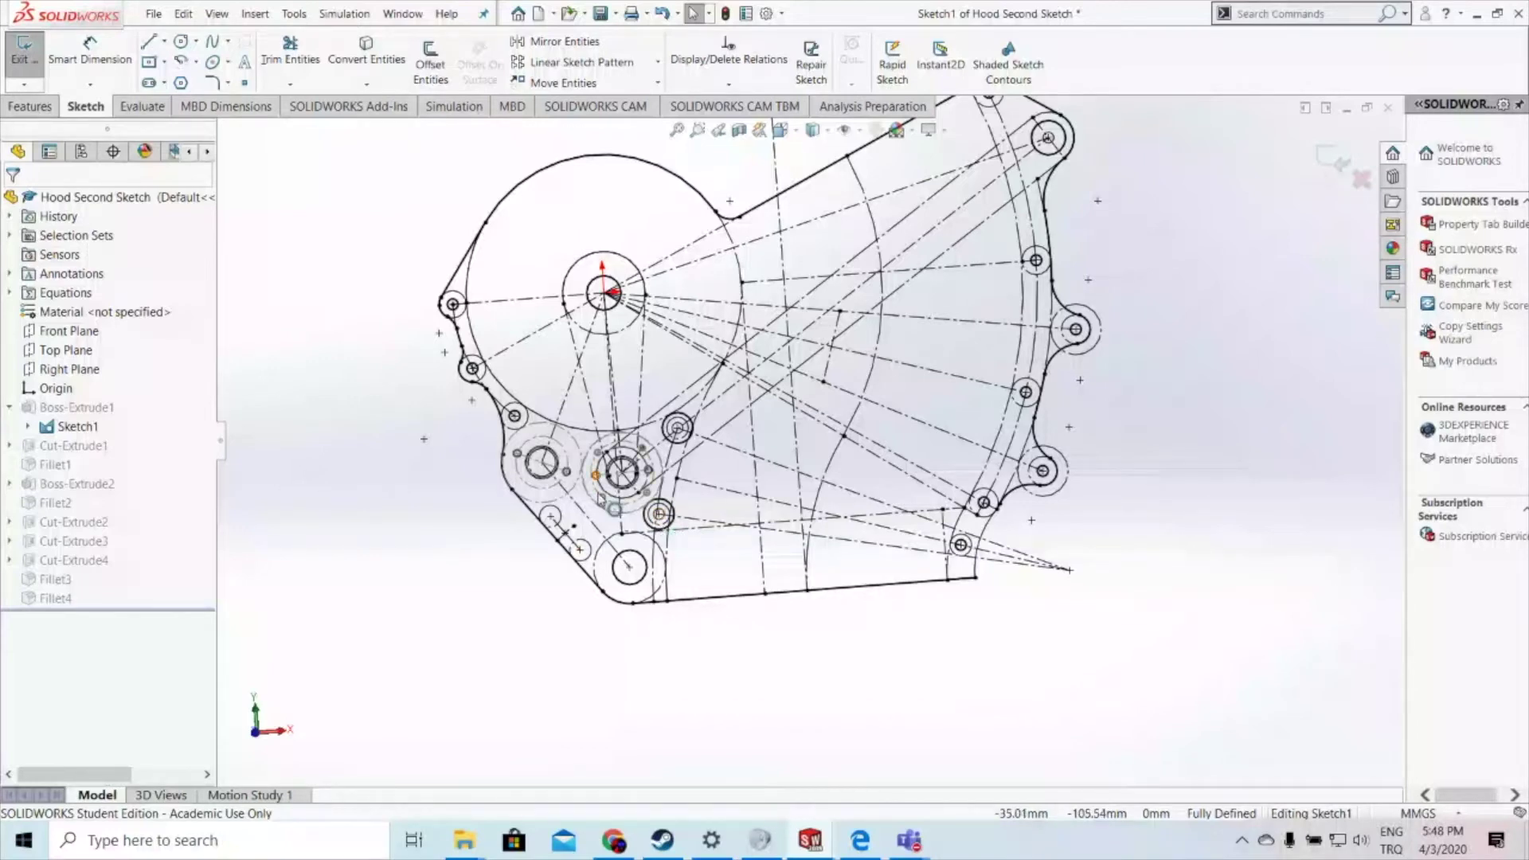
pyautogui.scroll(3, 617, 499)
pyautogui.scroll(-3, 573, 500)
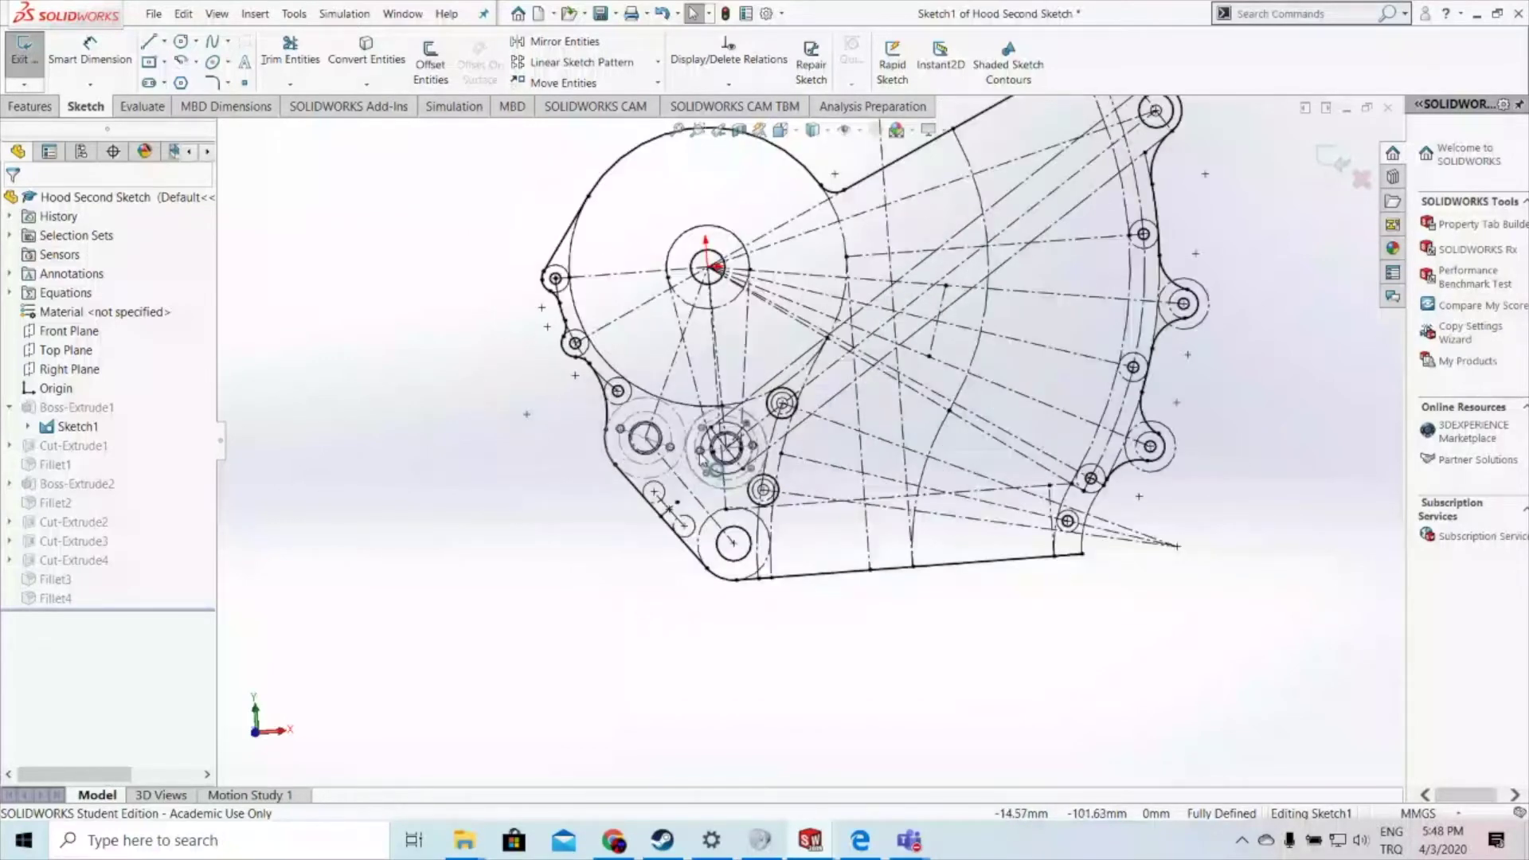
pyautogui.scroll(-2, 701, 456)
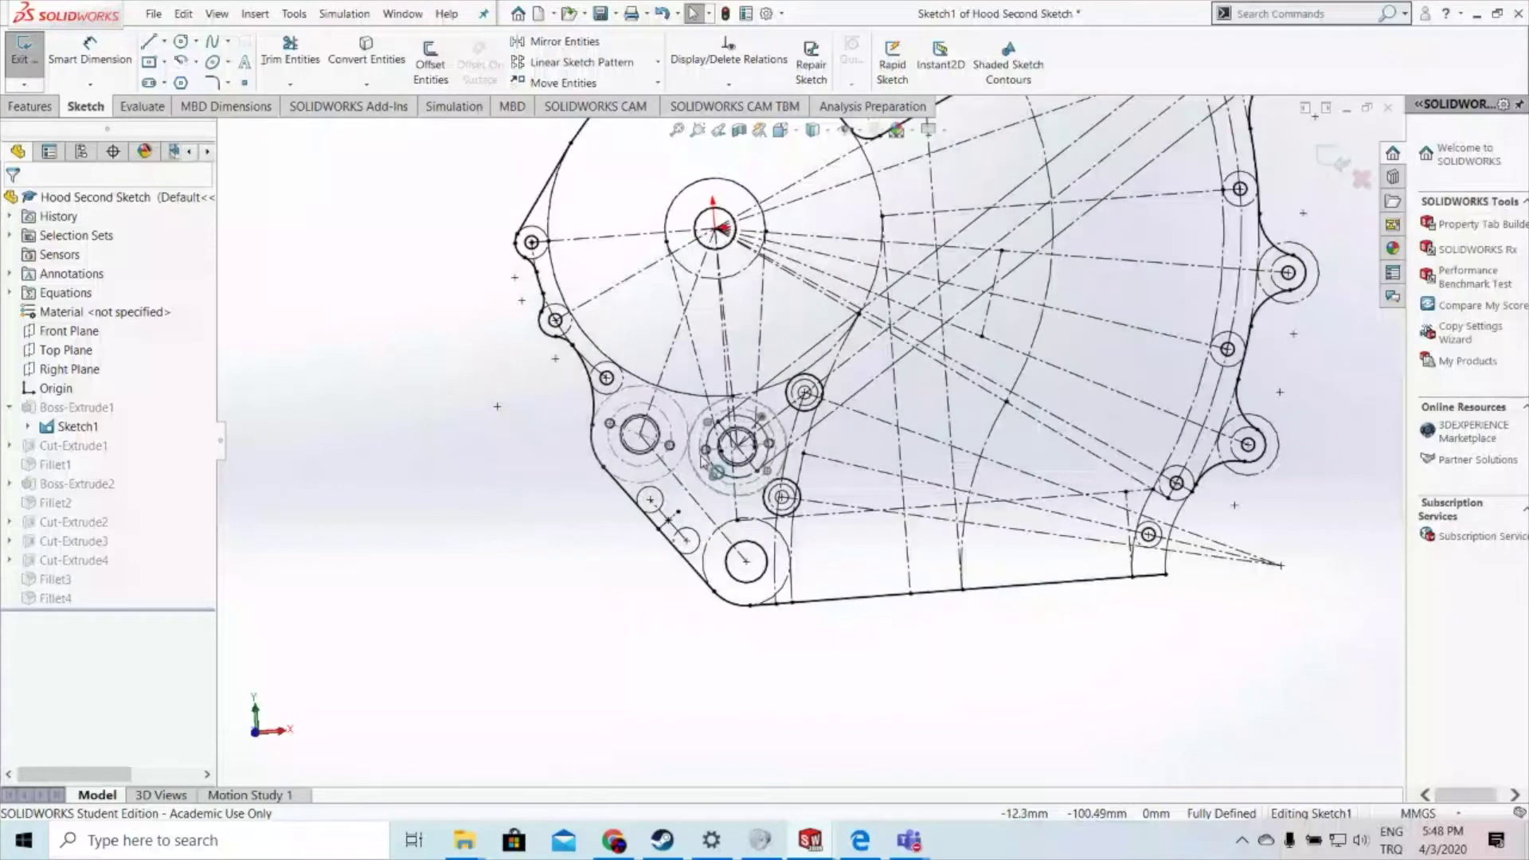
pyautogui.scroll(-2, 703, 459)
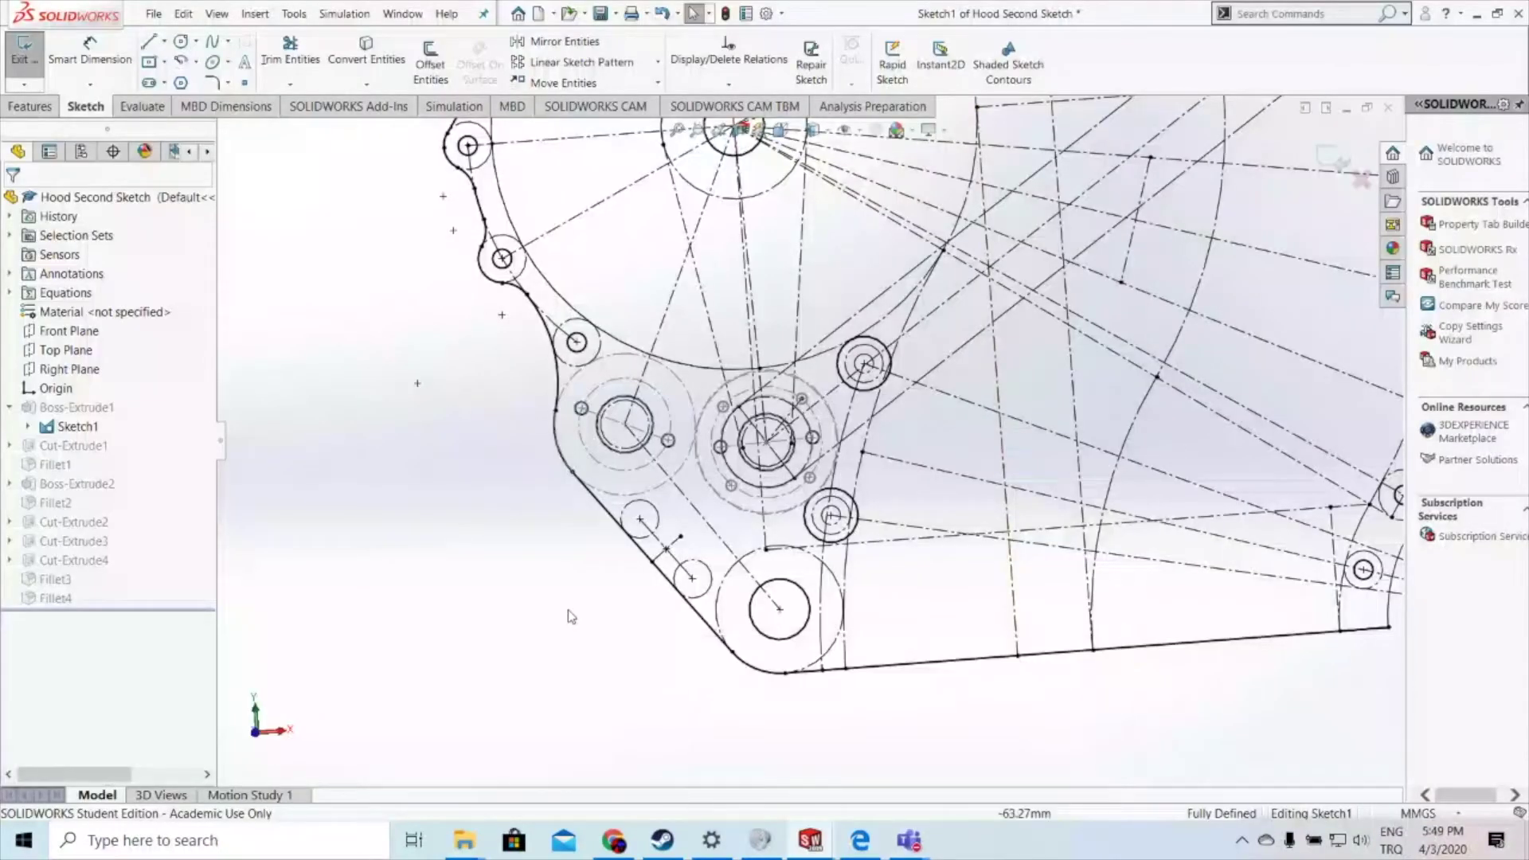
pyautogui.scroll(2, 809, 430)
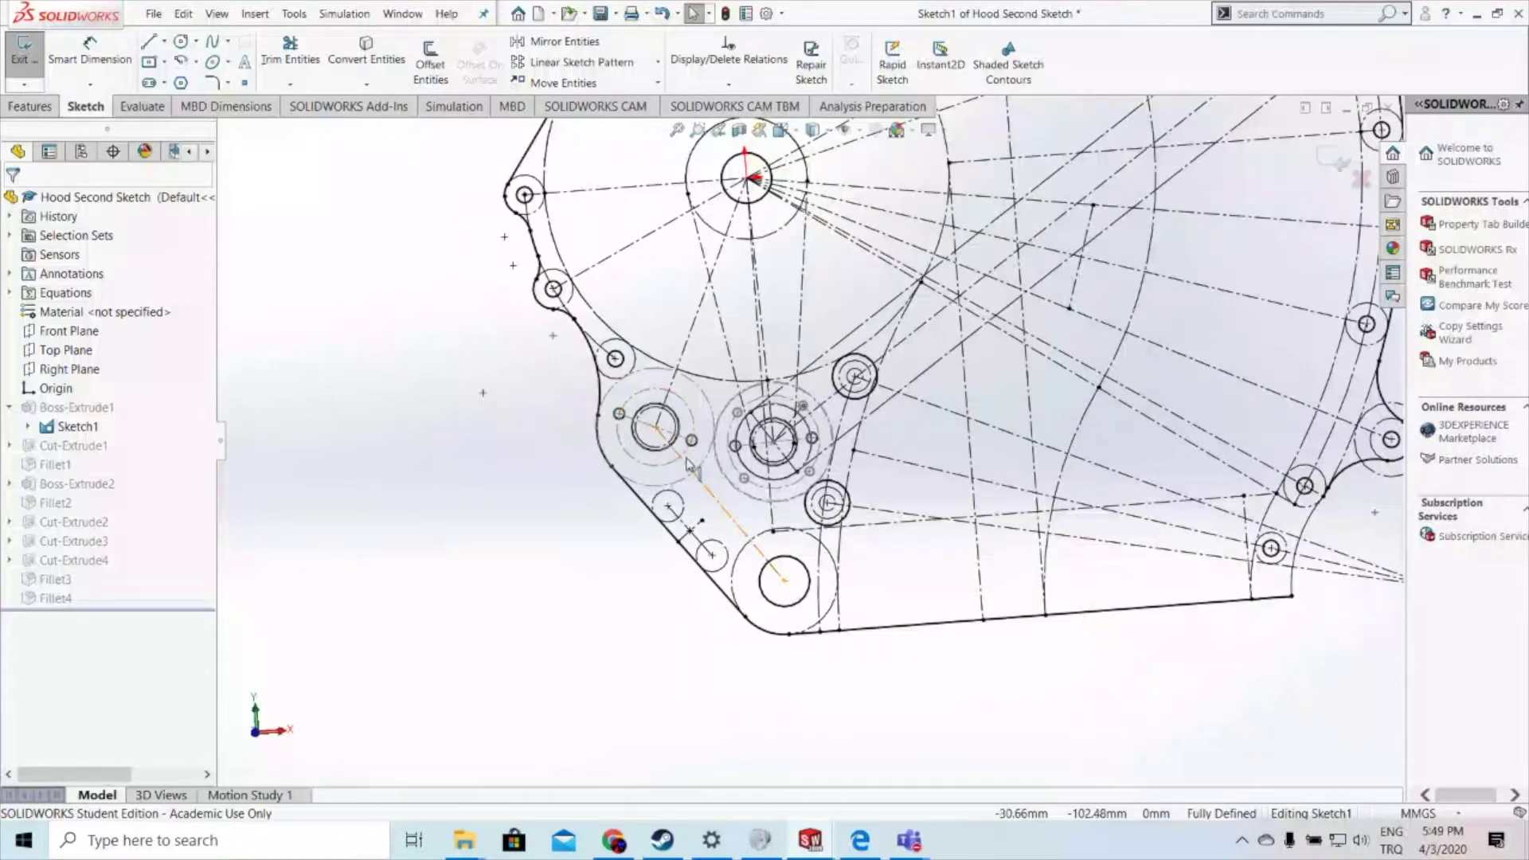
pyautogui.scroll(-2, 690, 465)
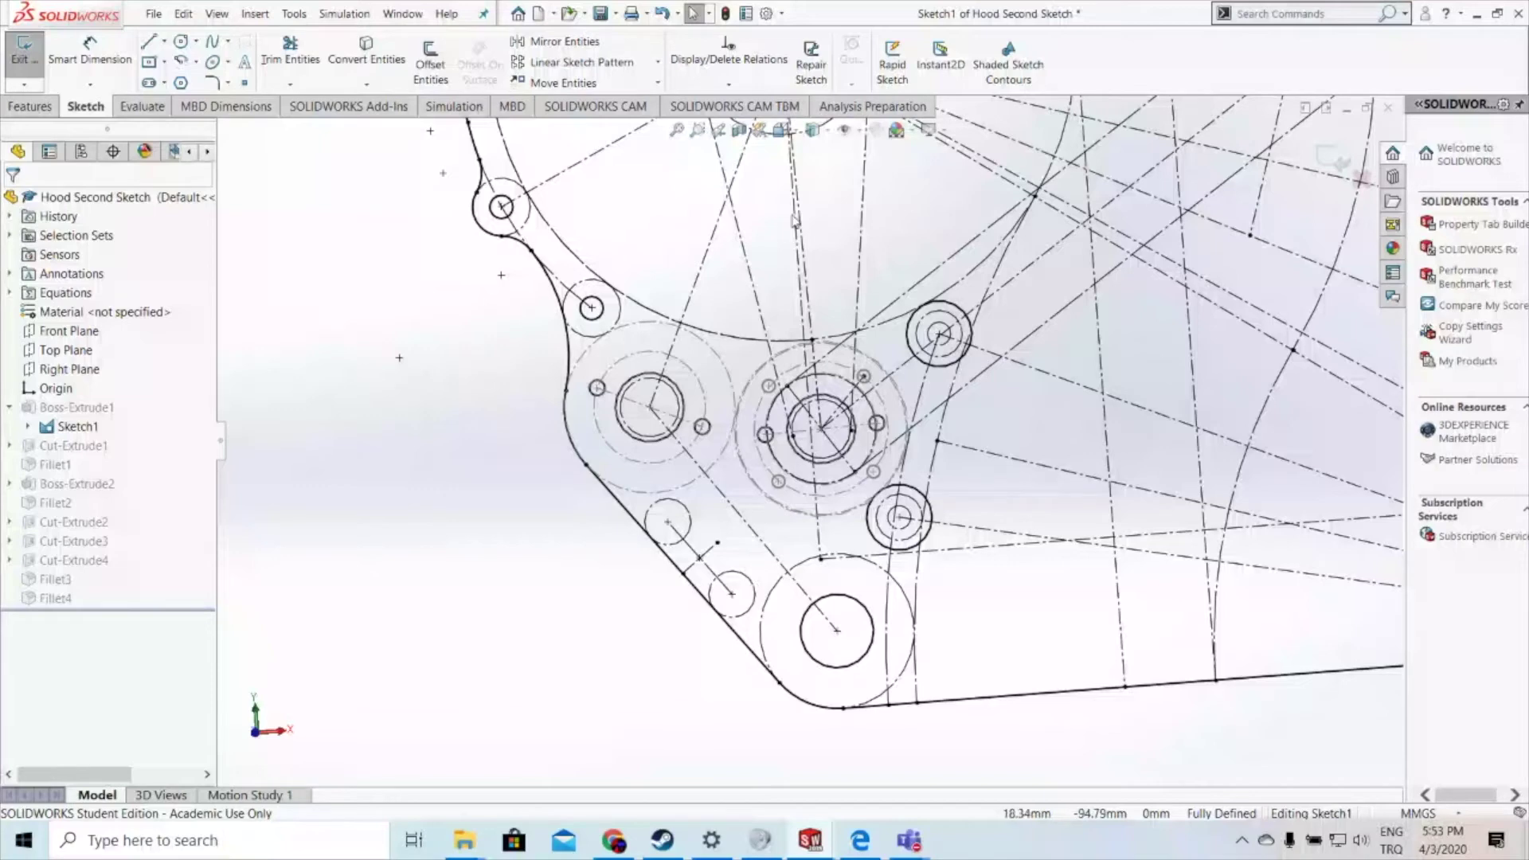
pyautogui.scroll(-2, 814, 315)
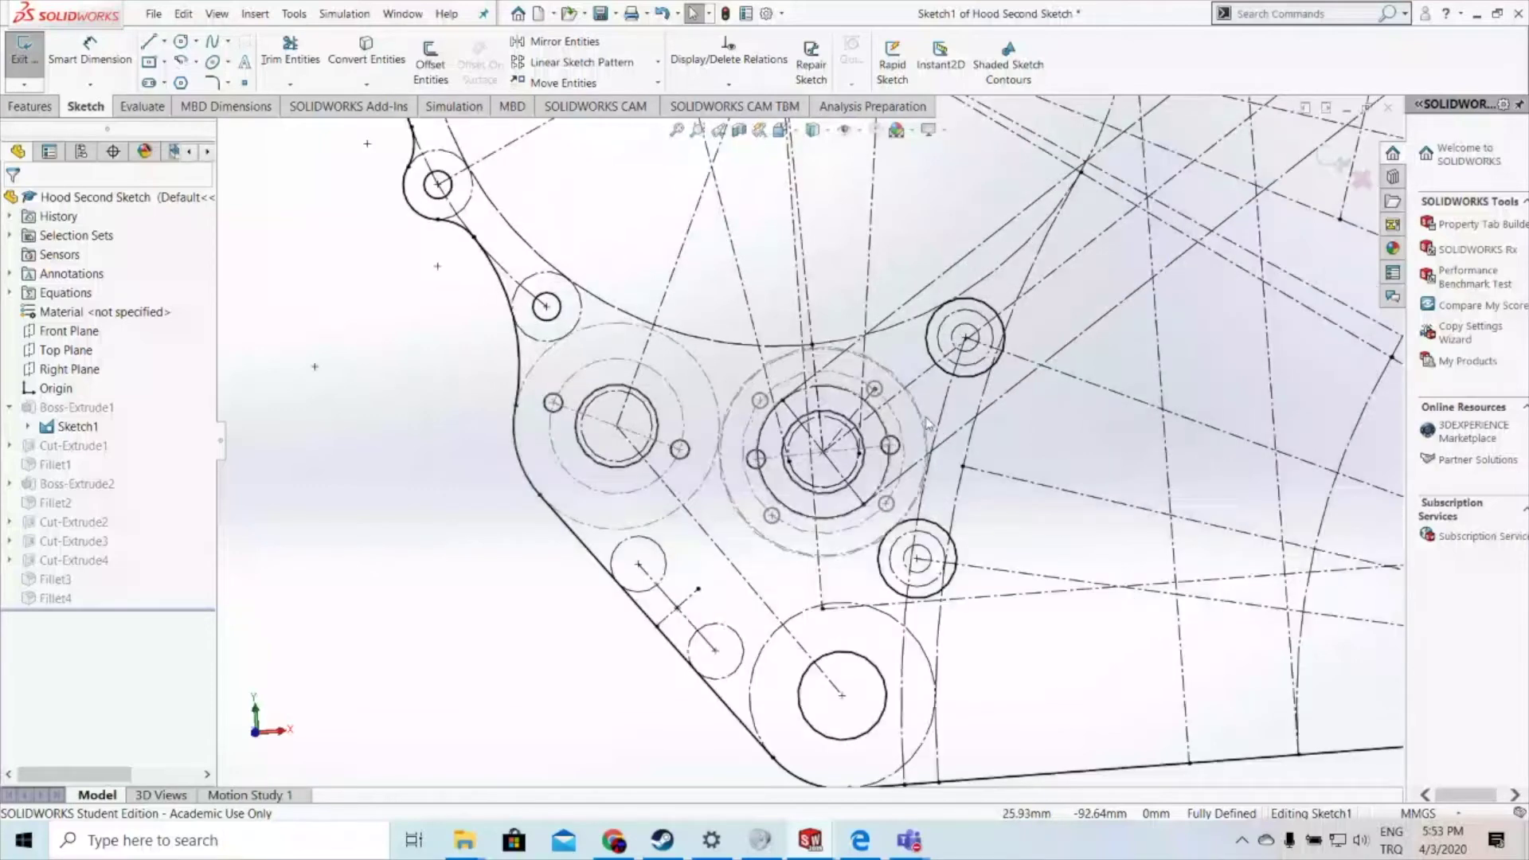
pyautogui.scroll(-2, 927, 423)
pyautogui.scroll(10, 972, 468)
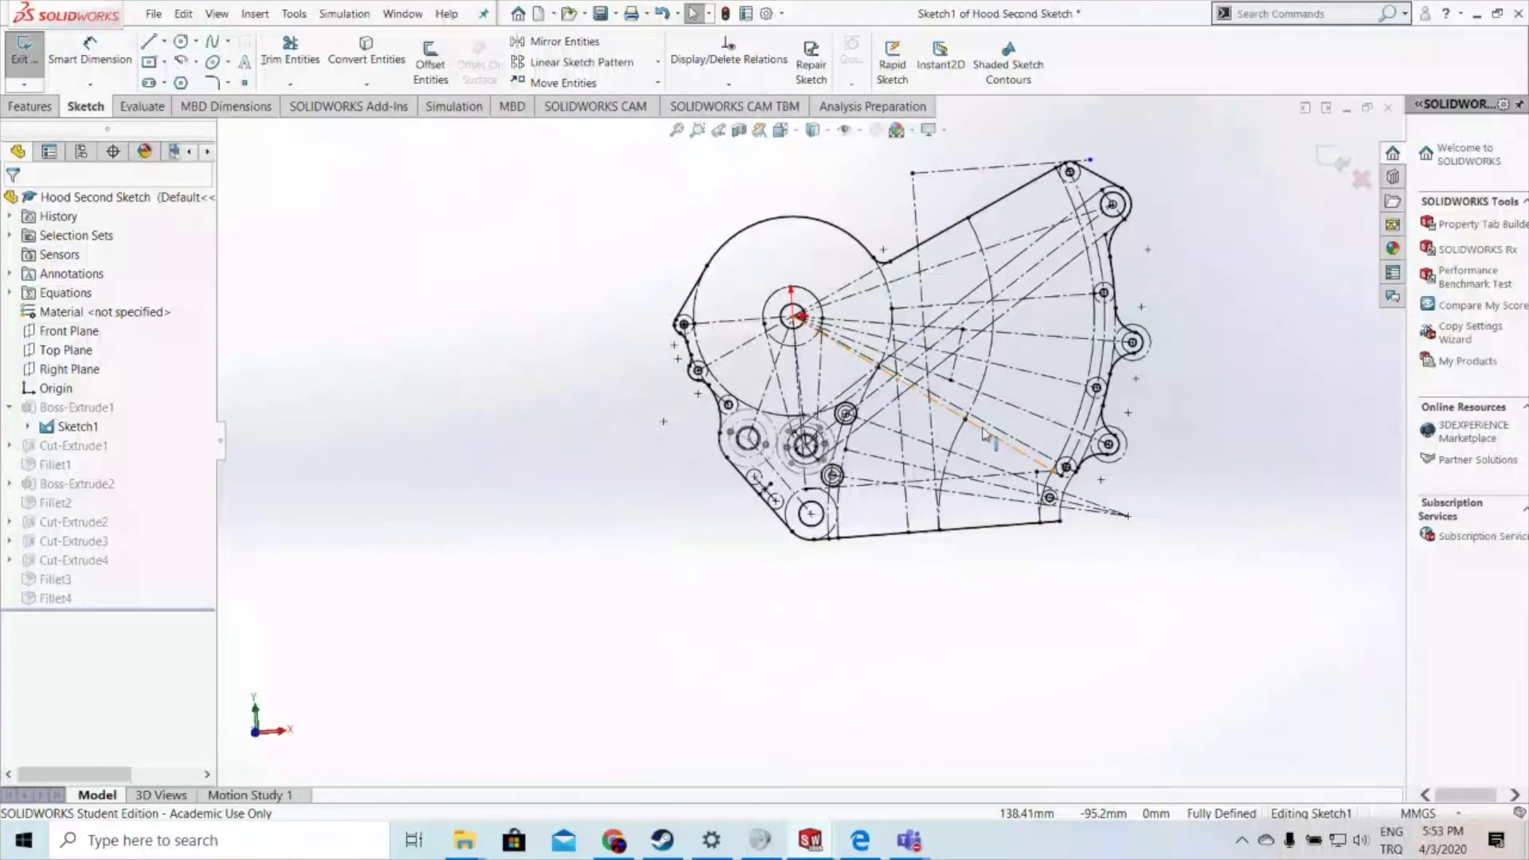
pyautogui.scroll(-3, 1098, 323)
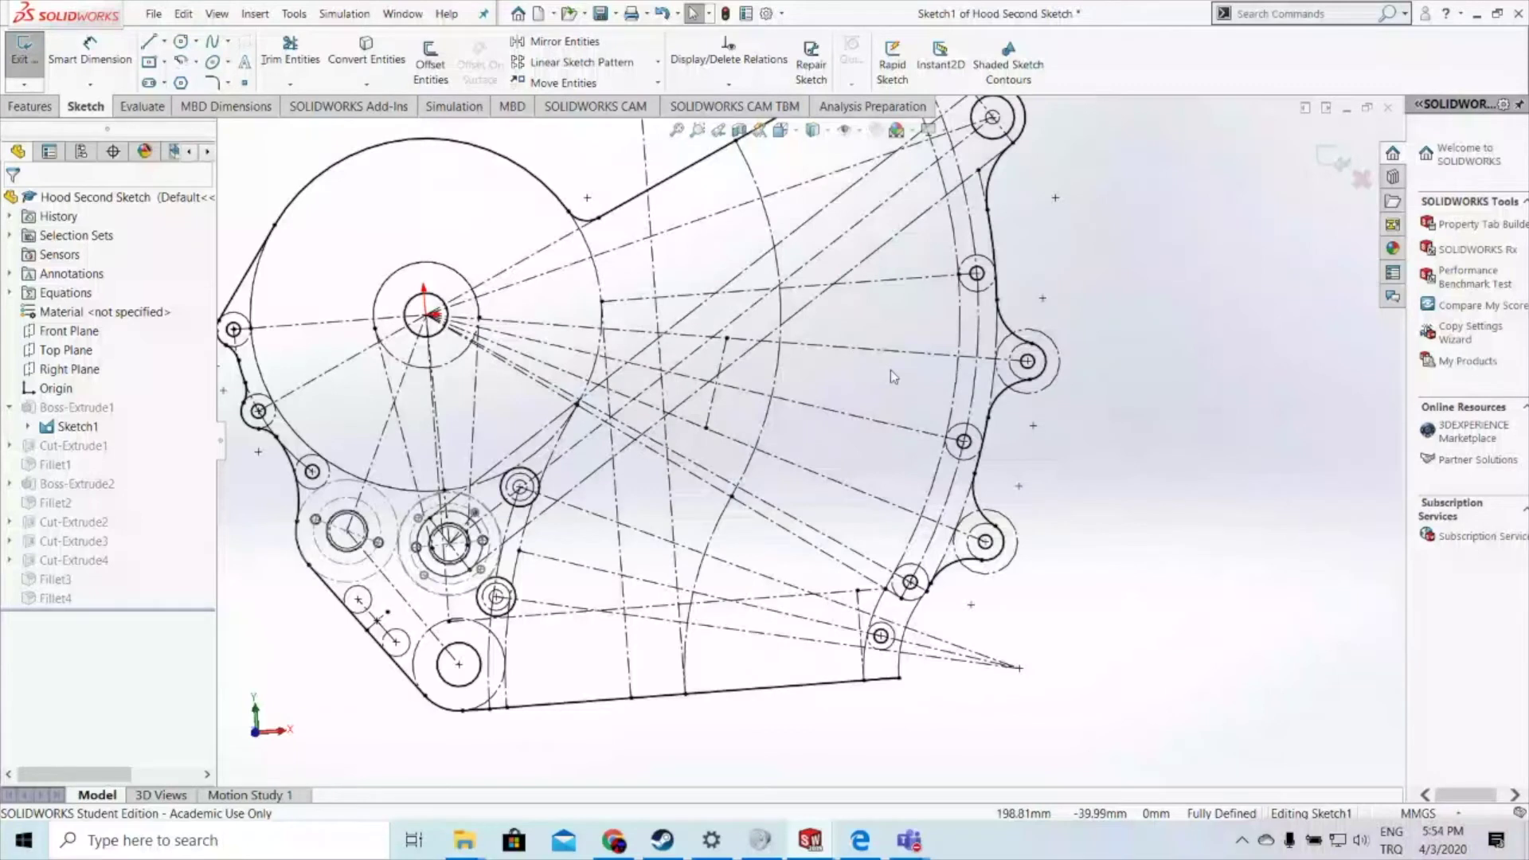
pyautogui.scroll(2, 887, 312)
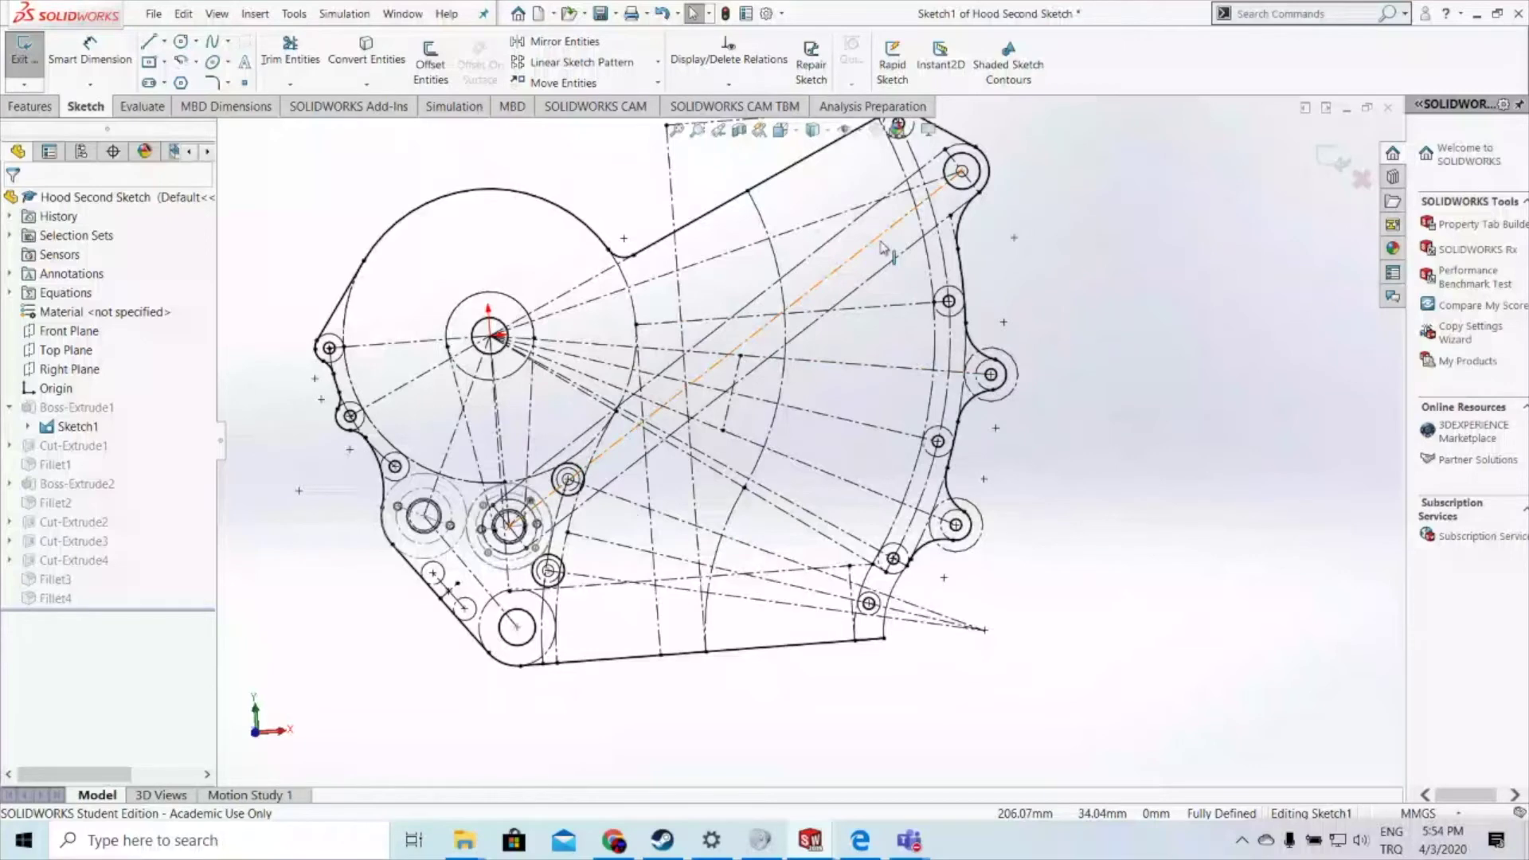
pyautogui.scroll(2, 885, 249)
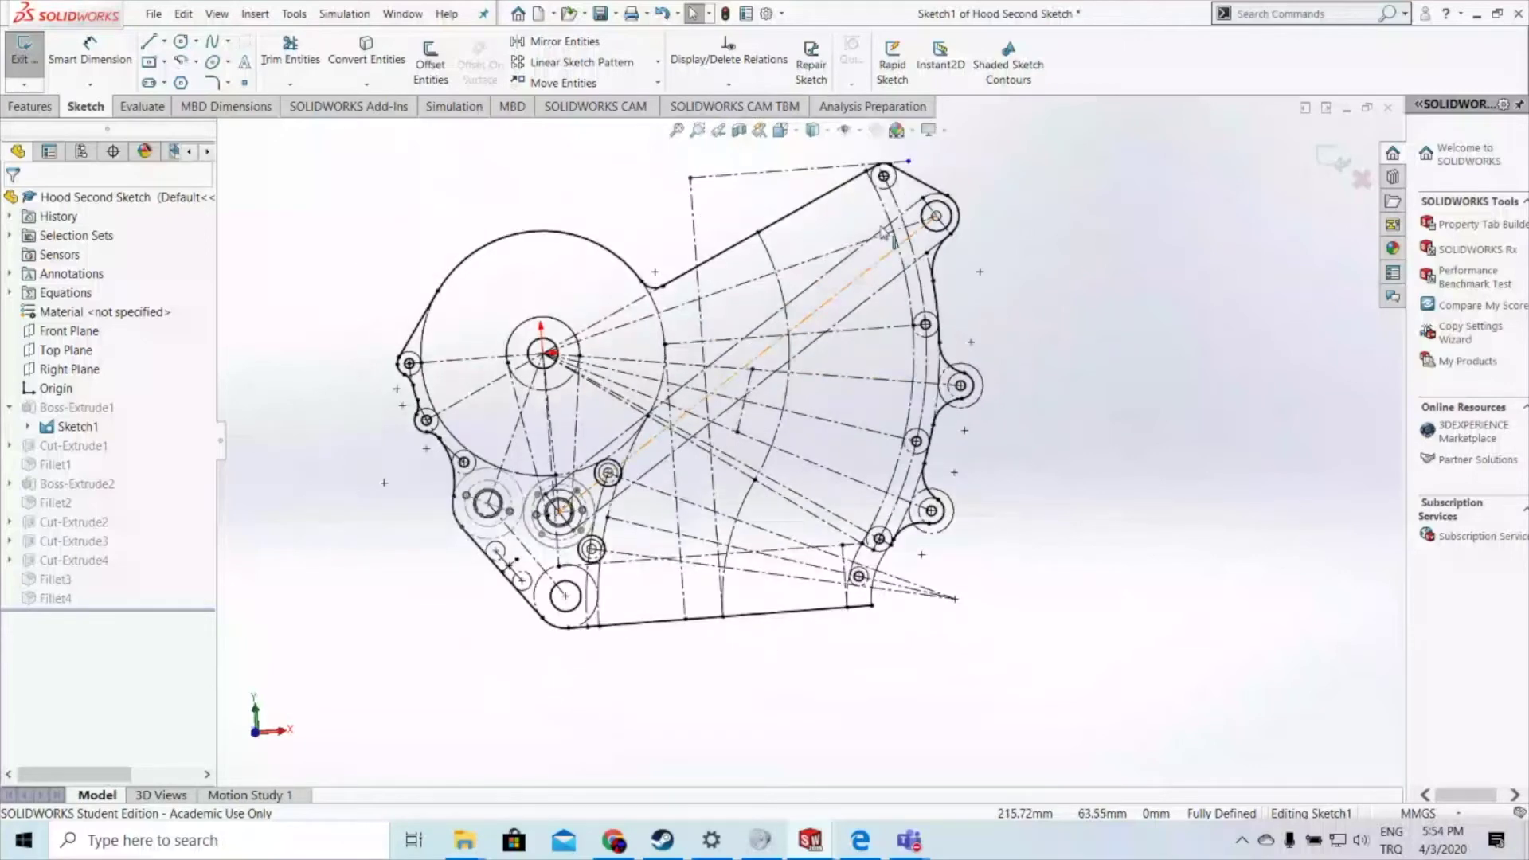
pyautogui.keyDown('ctrl'); pyautogui.moveTo(885, 235); pyautogui.dragTo(839, 338, button='middle'); pyautogui.keyUp('ctrl')
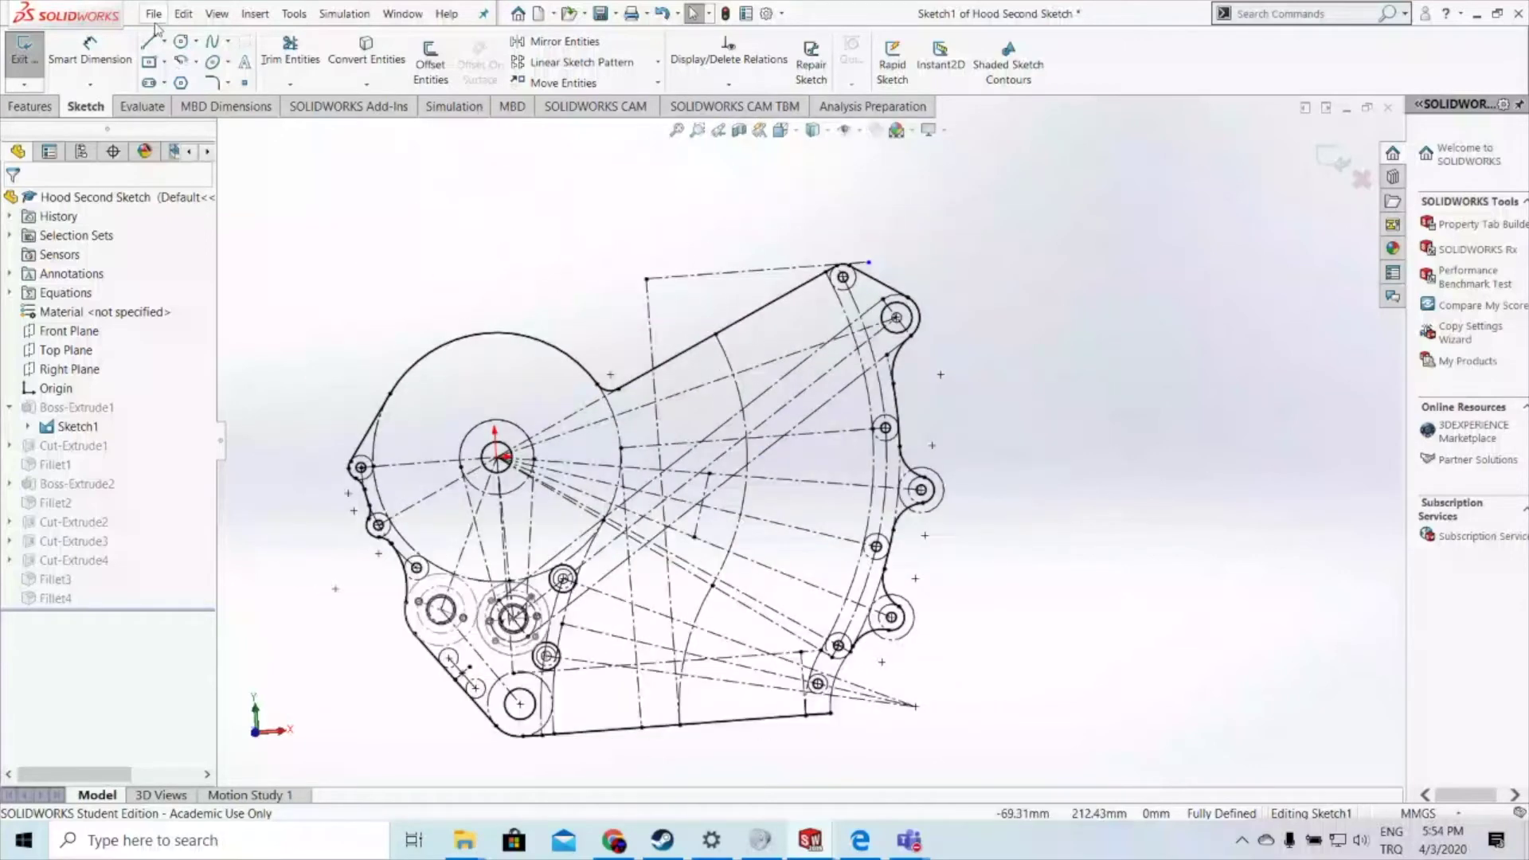
# Step: Draw a Ø177.80 mm circle right of the profile, select its centre, and exit Sketch1
pyautogui.press('s')
pyautogui.click(532, 199)
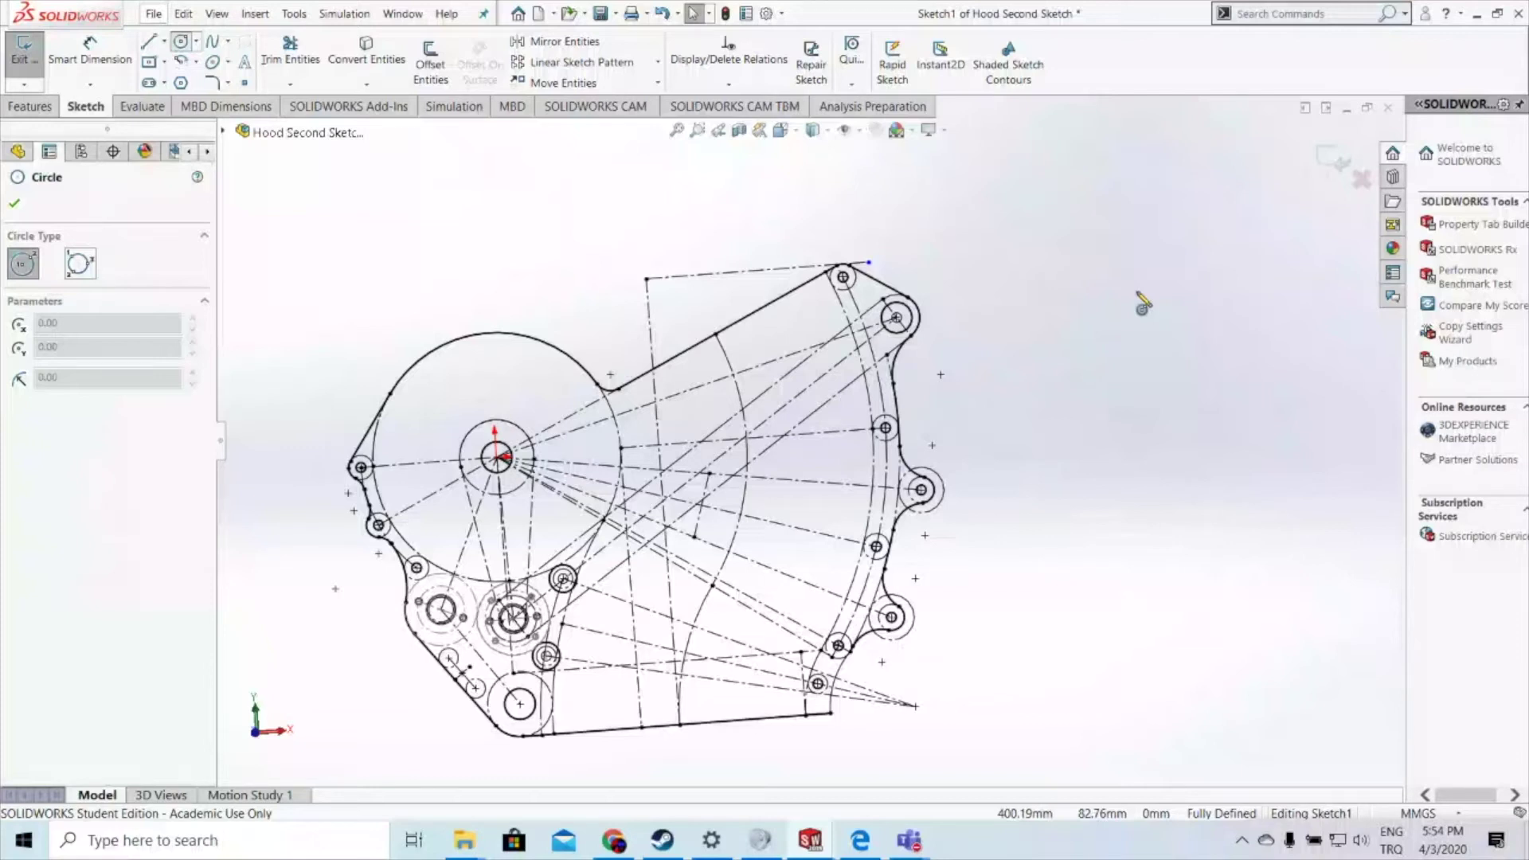
pyautogui.click(1142, 303)
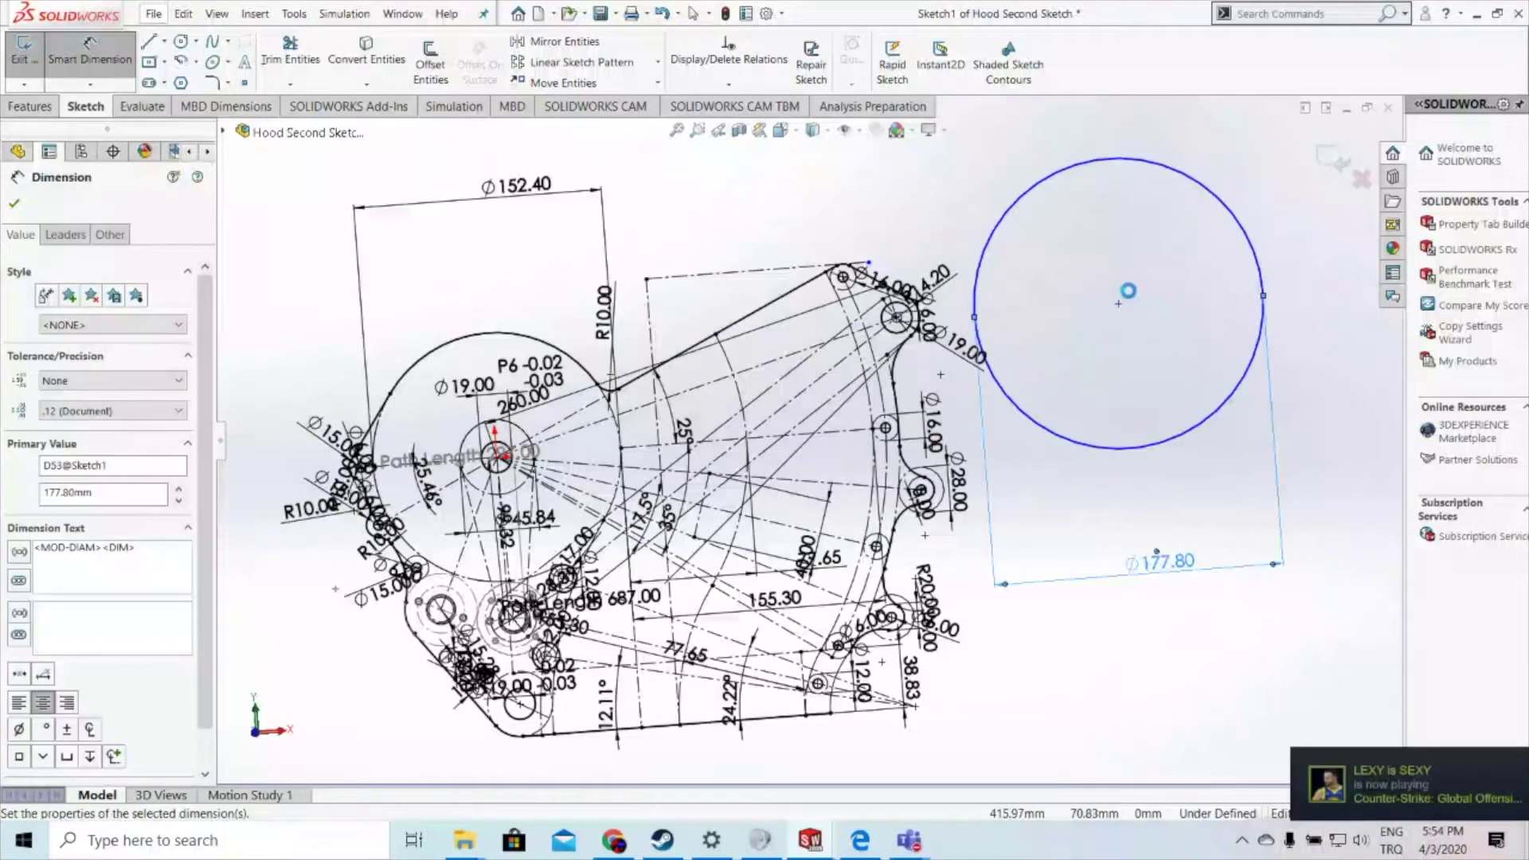
pyautogui.press('Escape')
pyautogui.click(1119, 304)
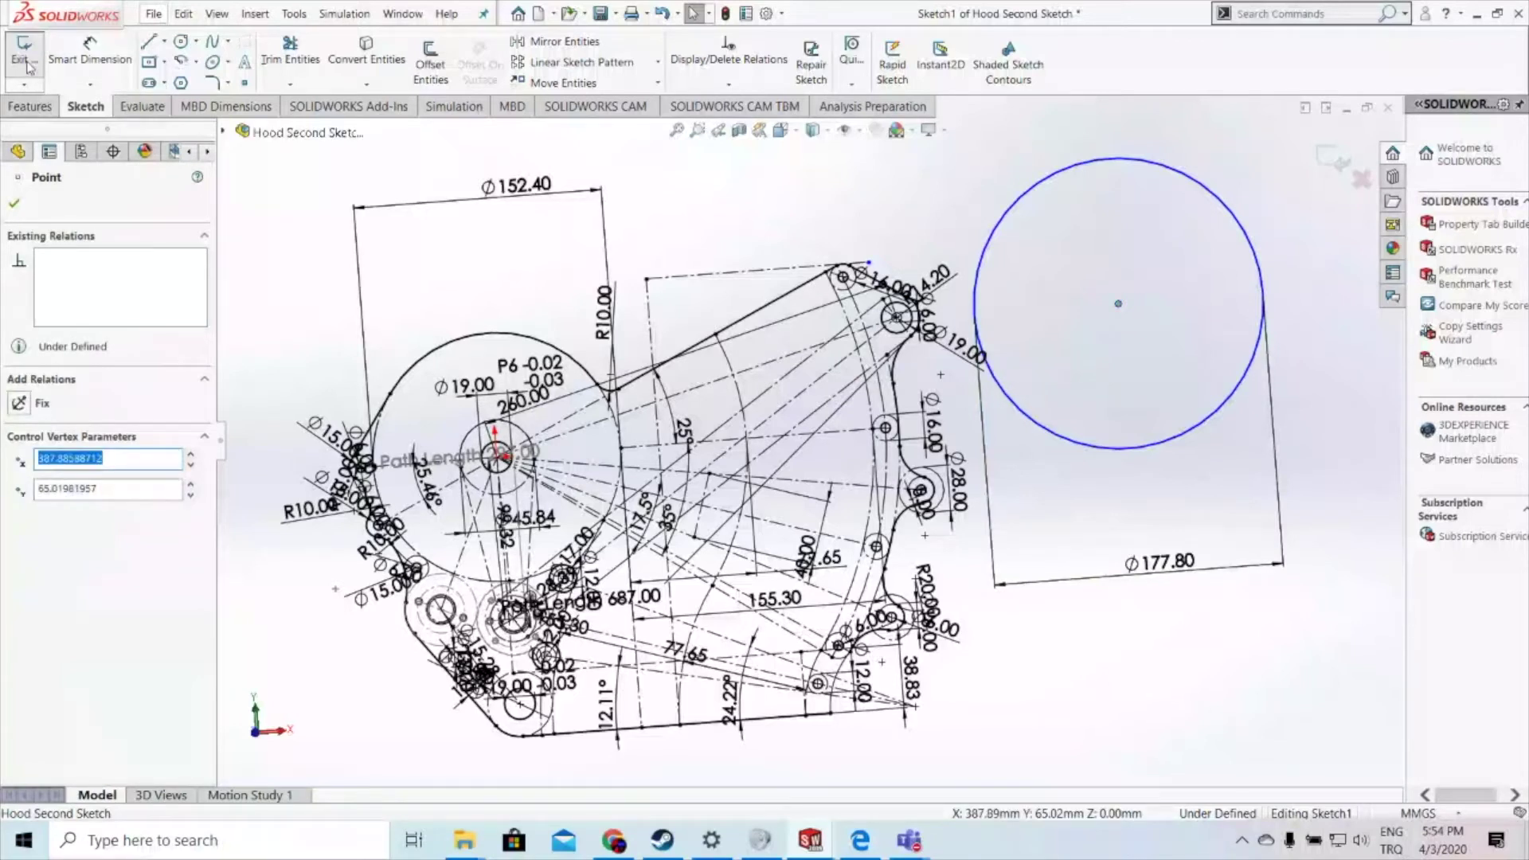
pyautogui.click(25, 56)
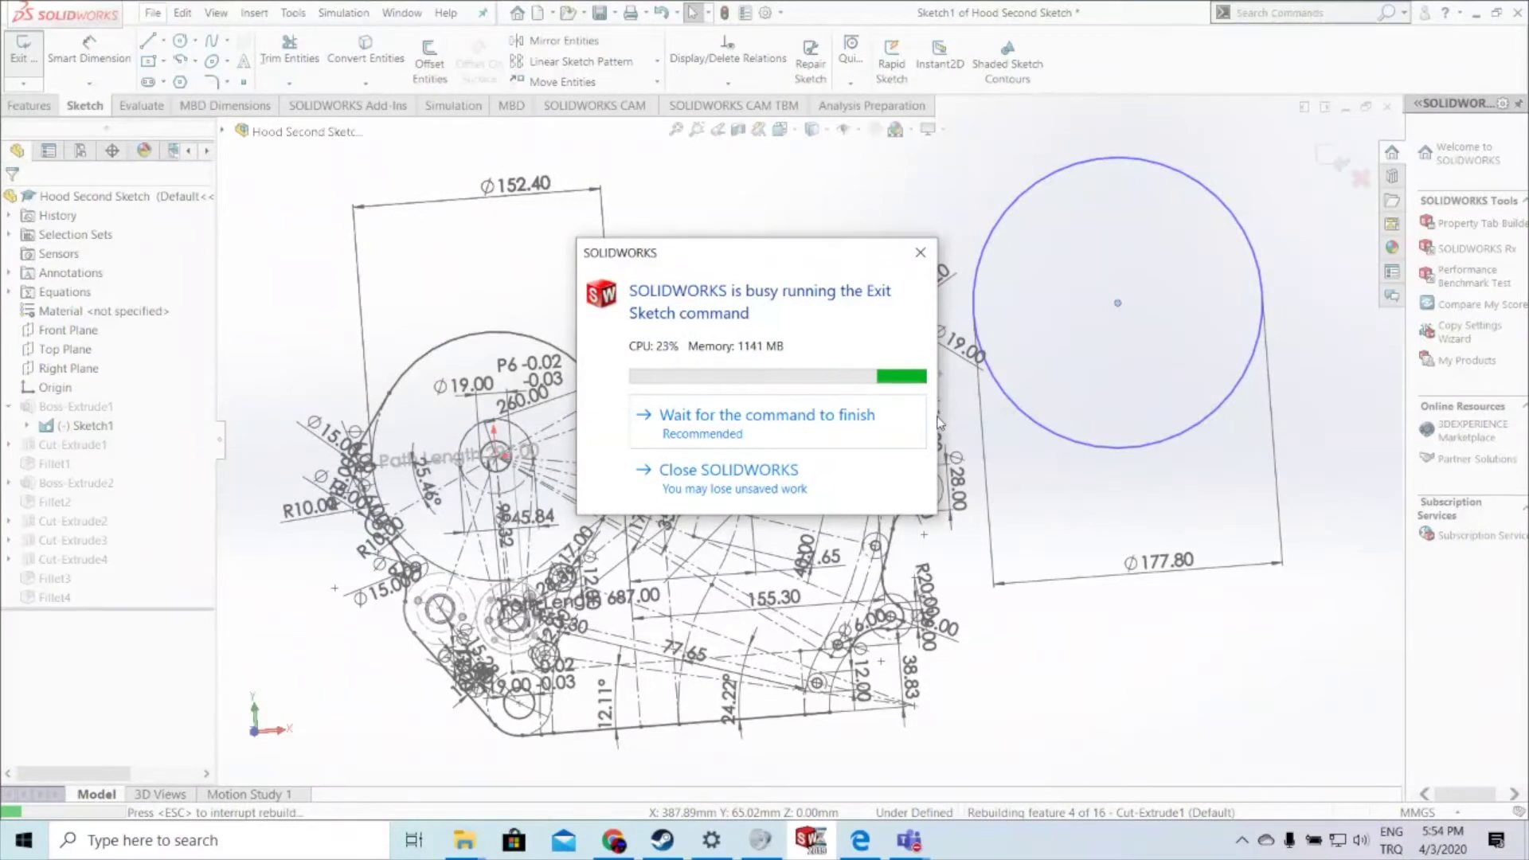
pyautogui.click(888, 423)
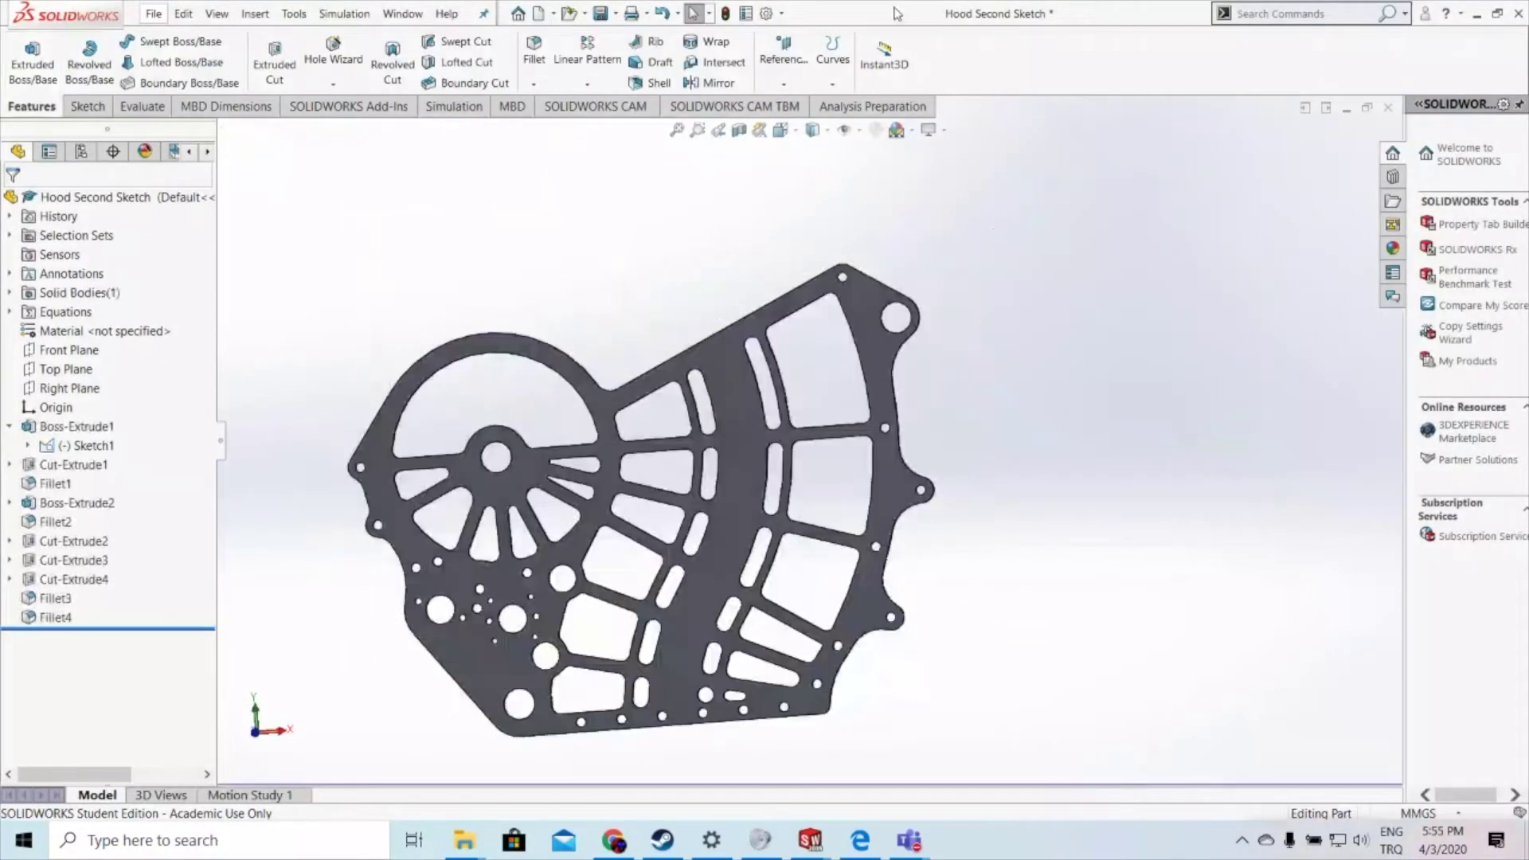
# Step: Open the Hide/Show Items flyout and select Sketch1 under Boss-Extrude1
pyautogui.click(859, 131)
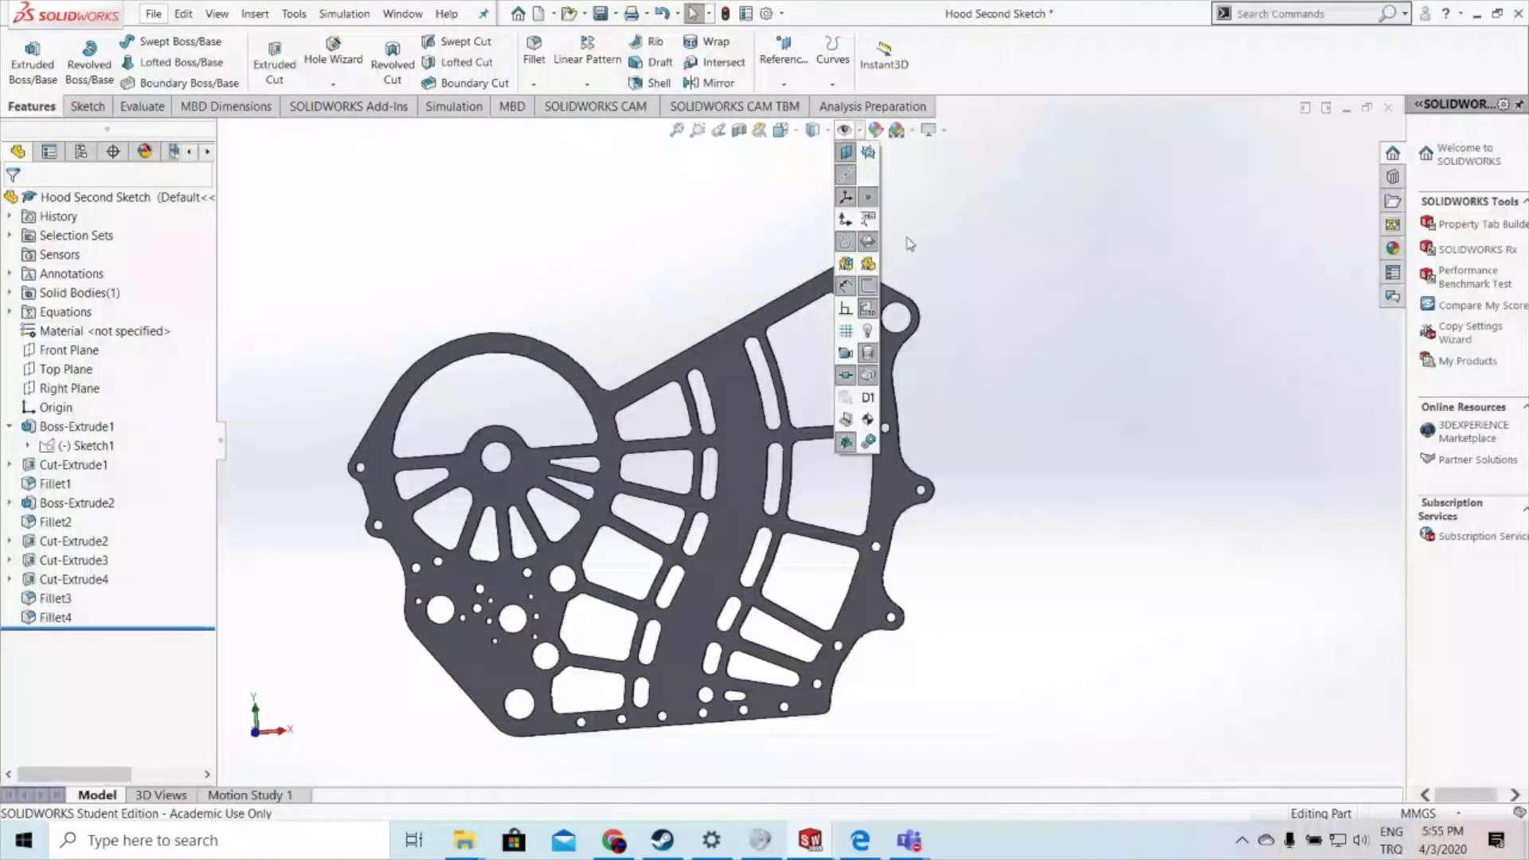
pyautogui.click(95, 443)
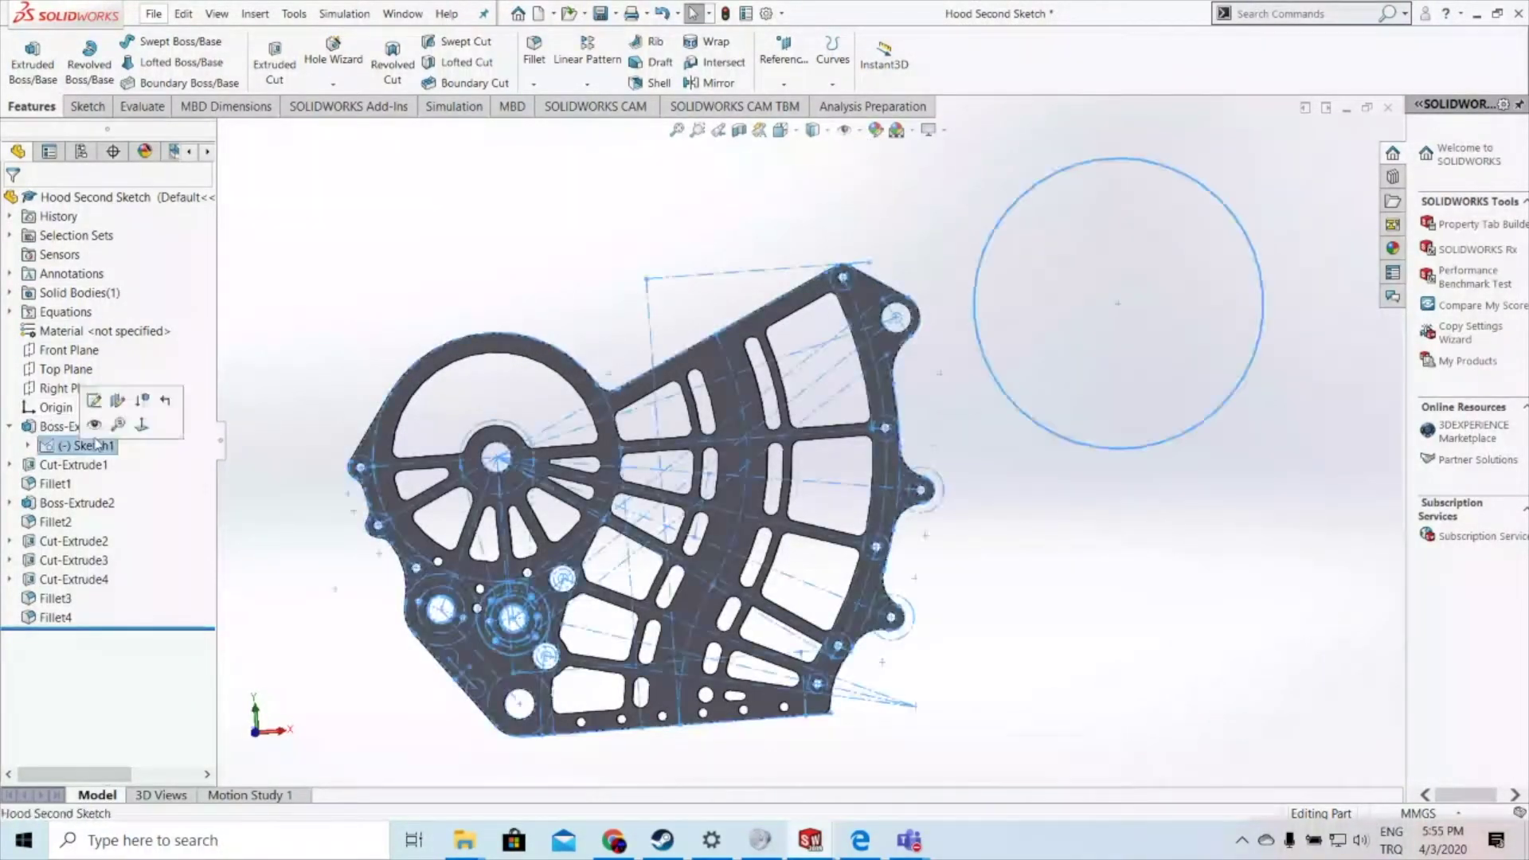
pyautogui.click(94, 423)
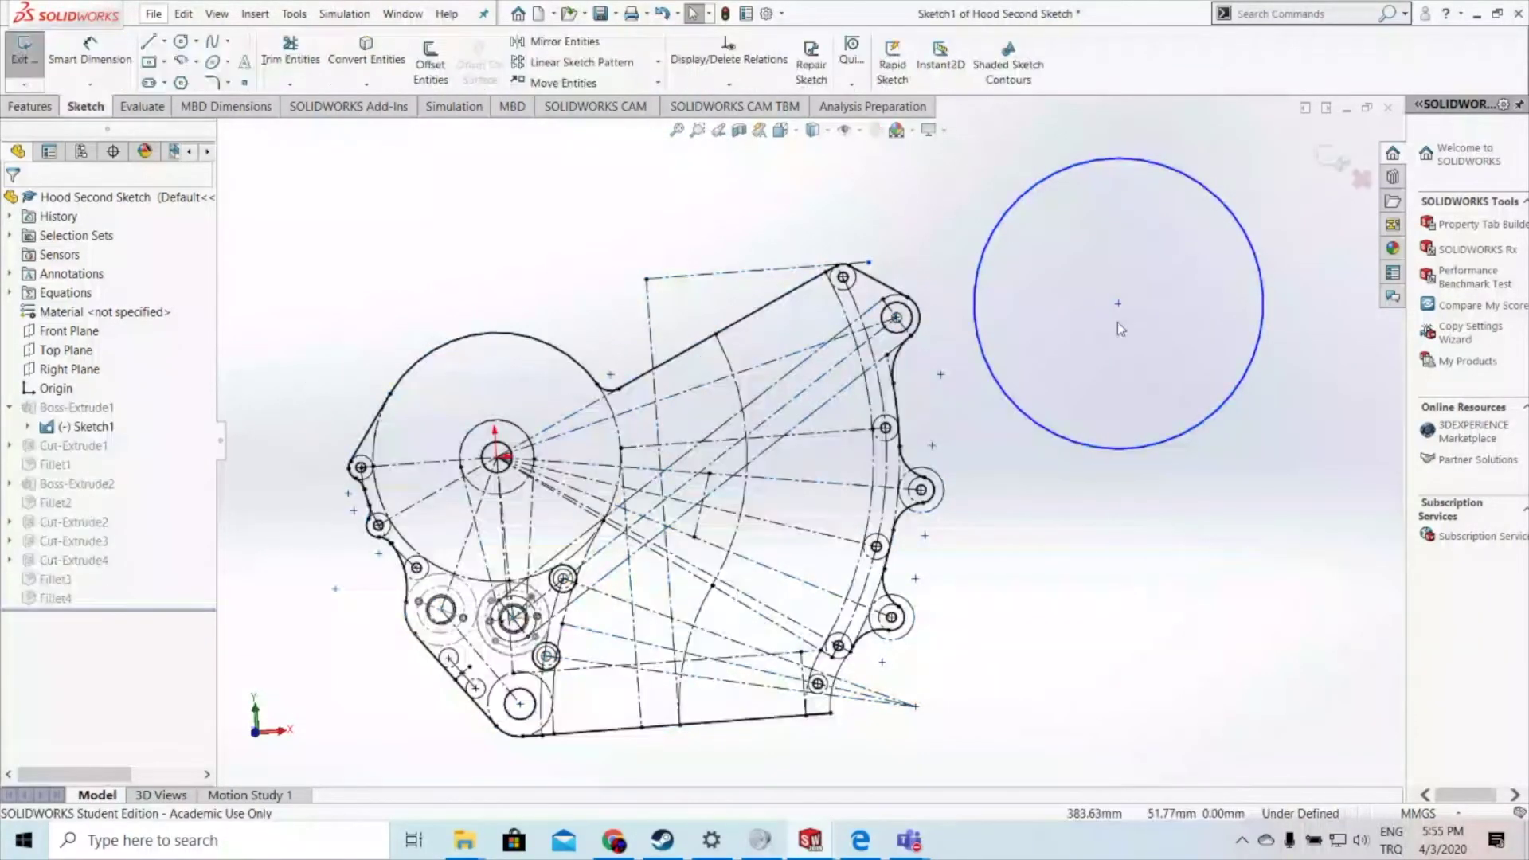
pyautogui.click(1119, 304)
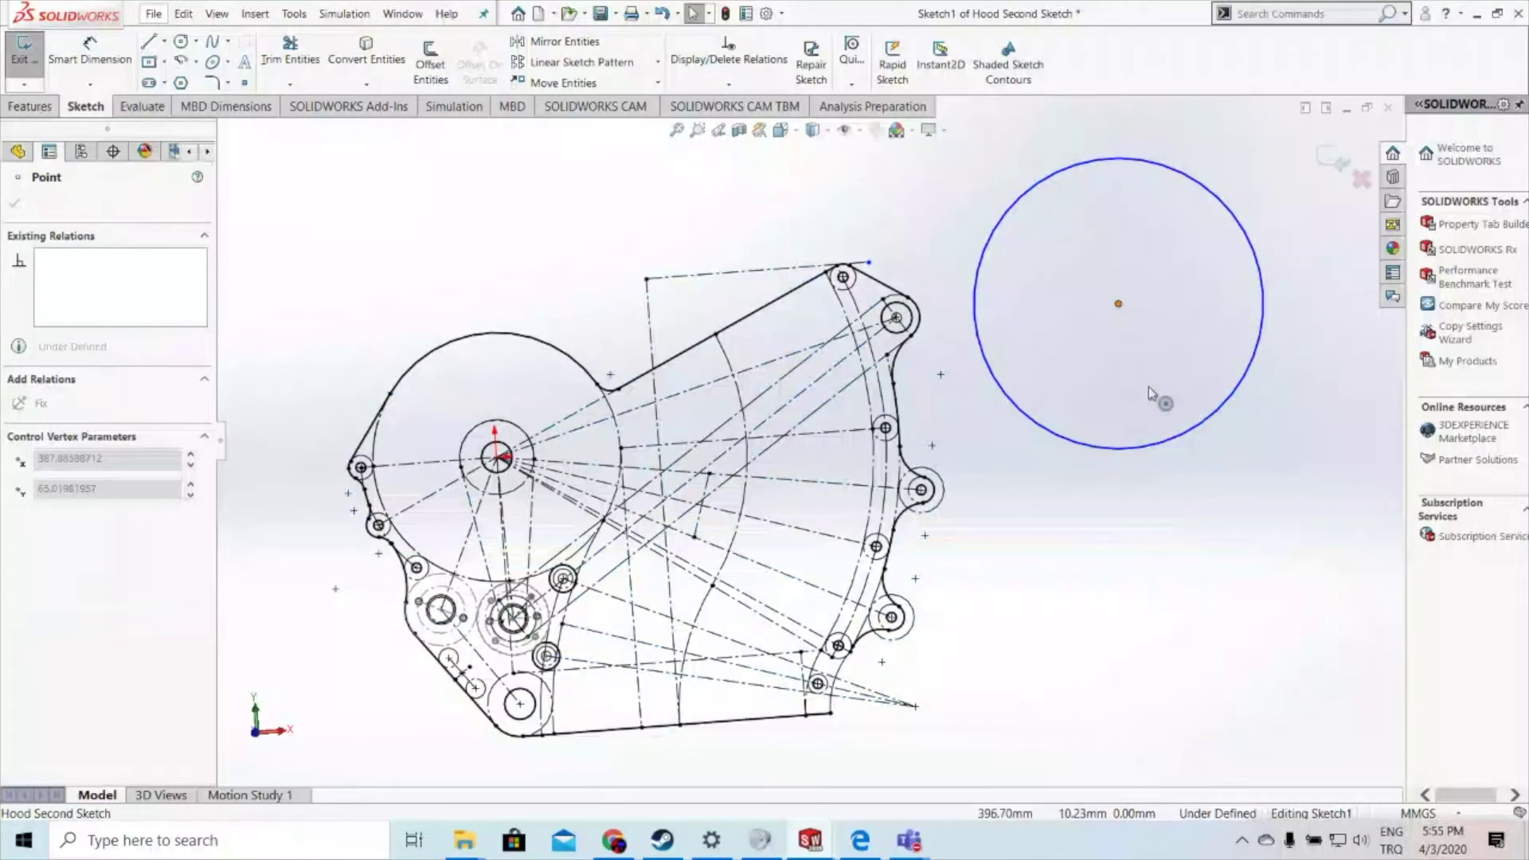
pyautogui.click(1118, 305)
pyautogui.press('Escape')
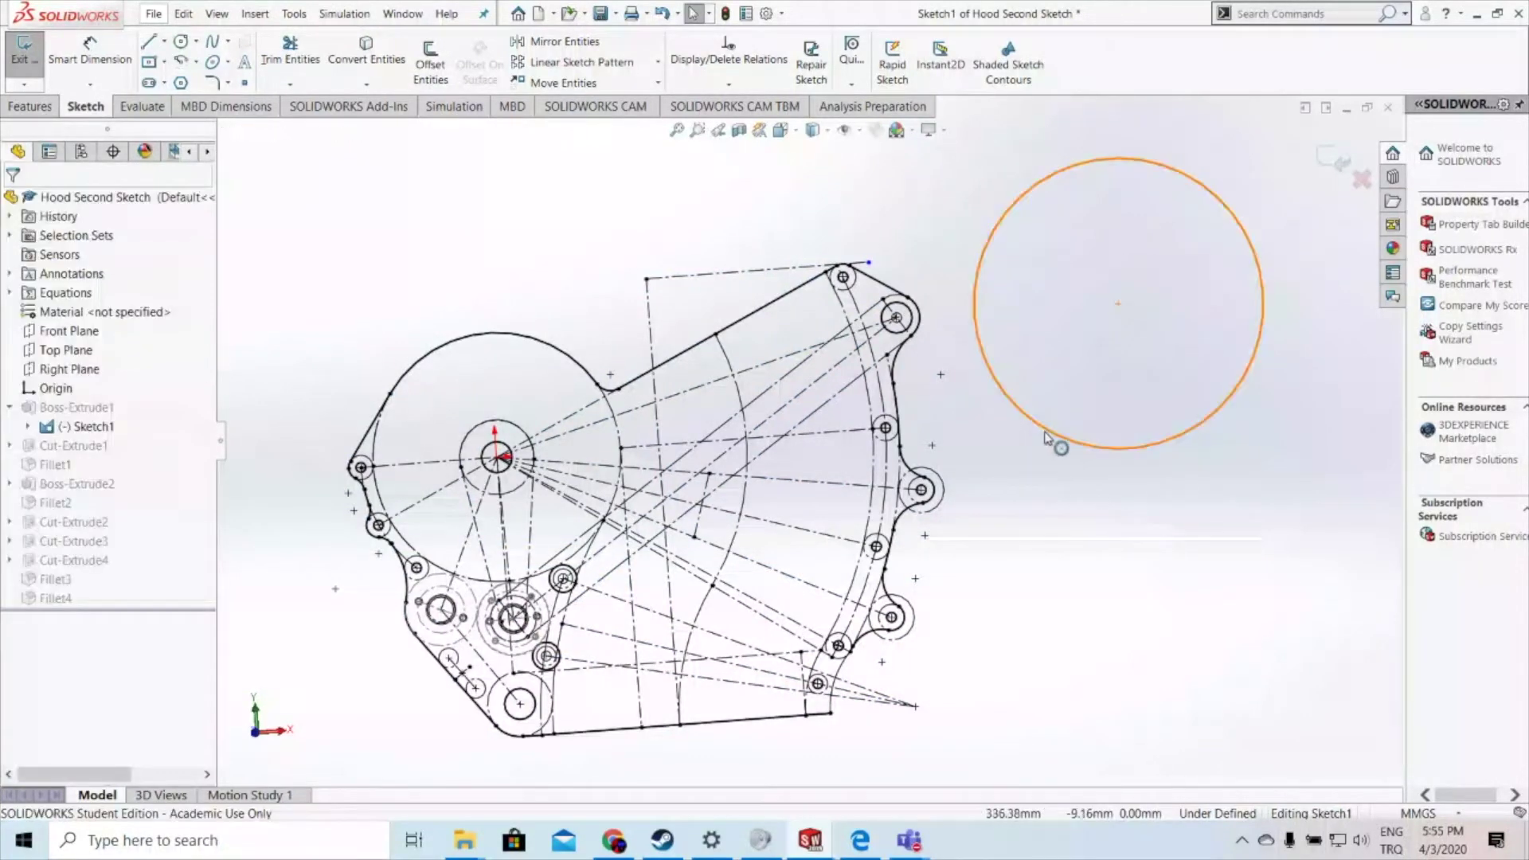
pyautogui.click(1046, 437)
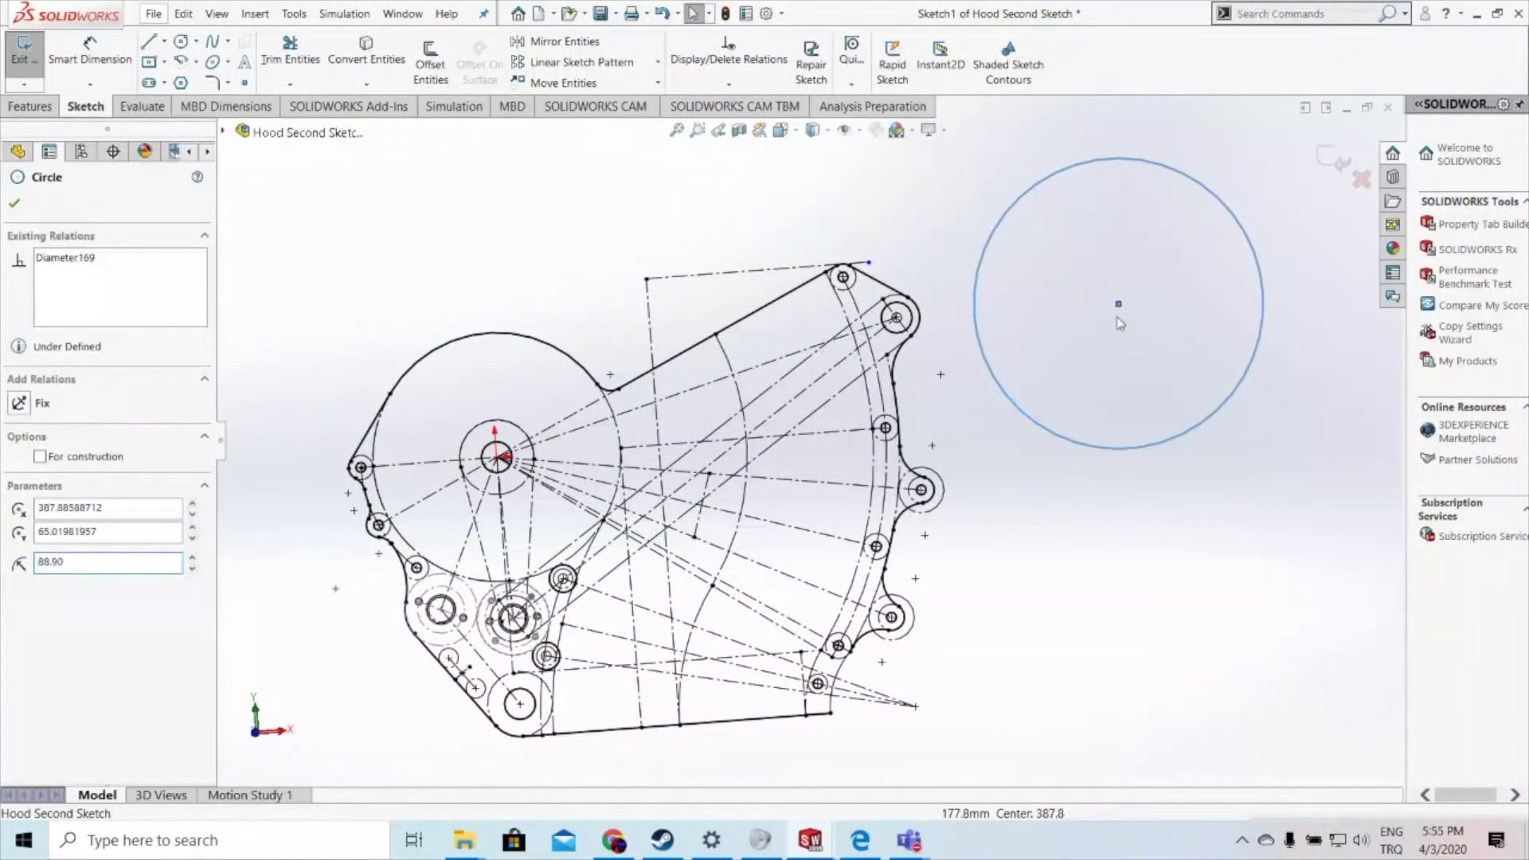
pyautogui.press('Escape')
pyautogui.click(1119, 304)
pyautogui.click(1103, 392)
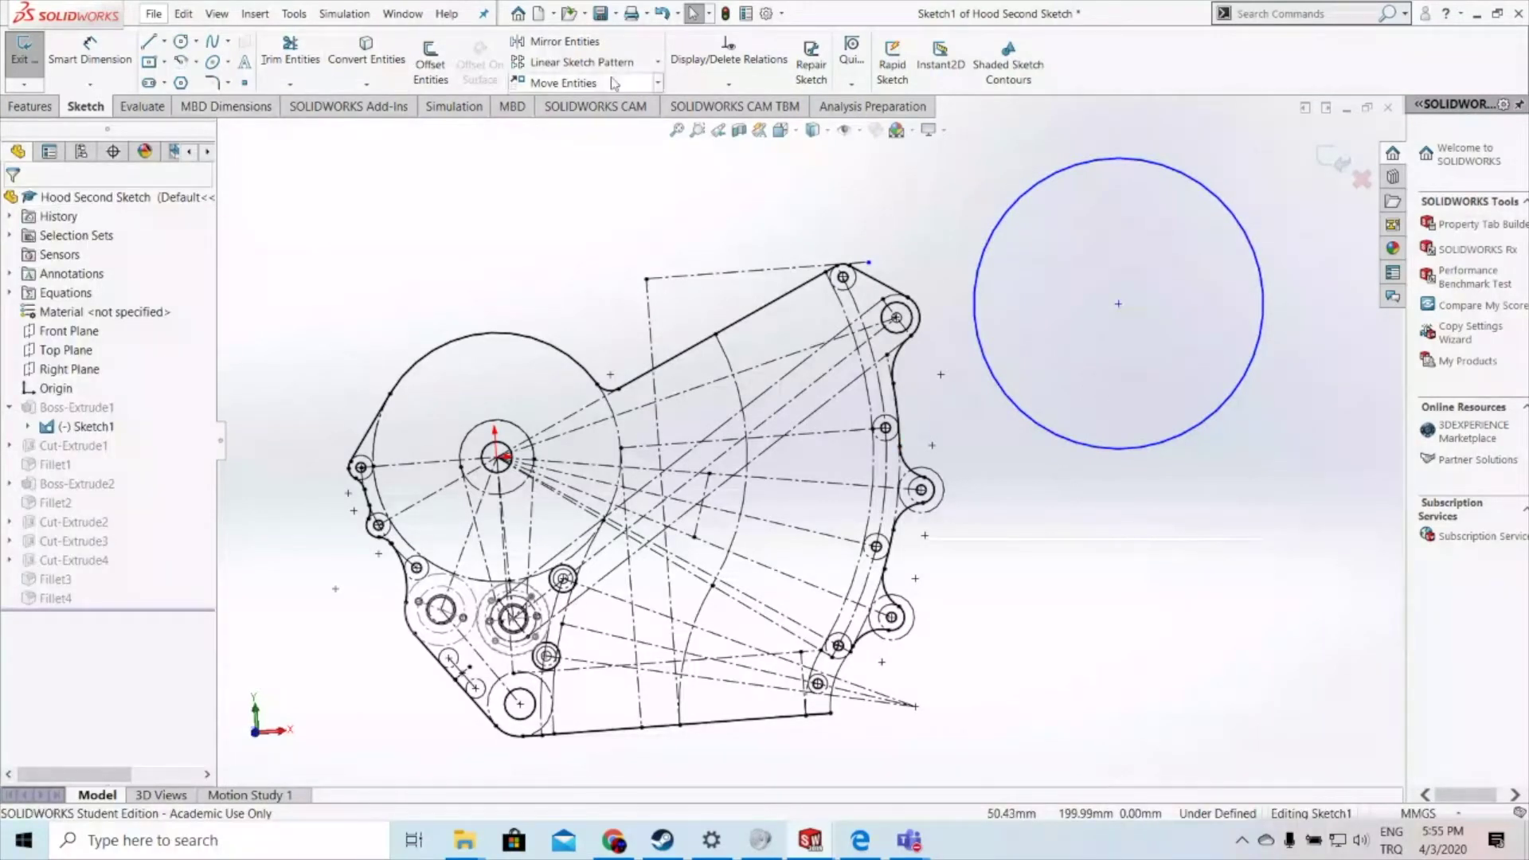
pyautogui.click(979, 271)
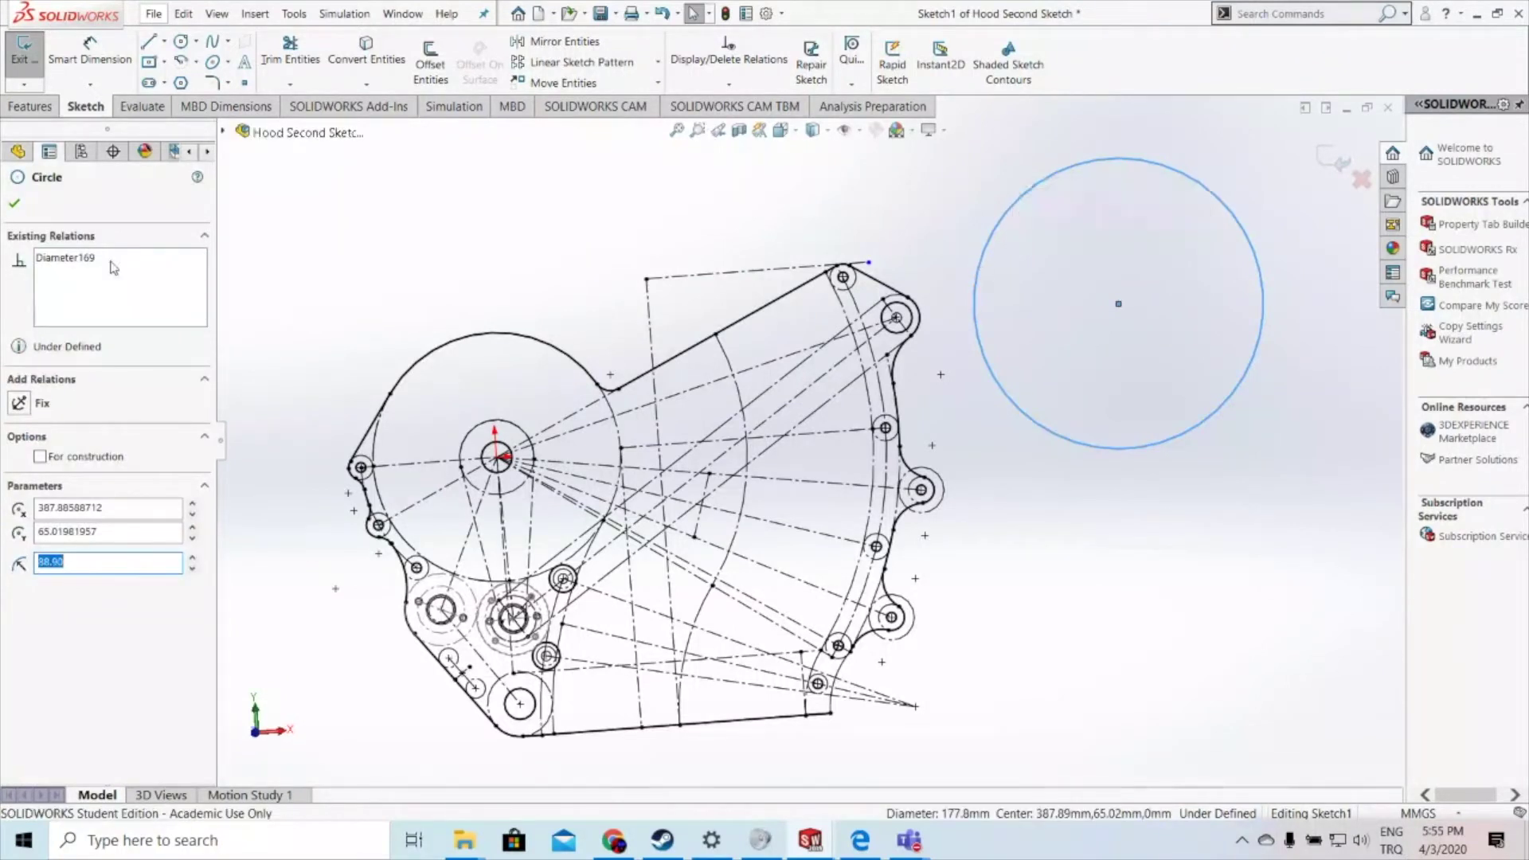
pyautogui.press('Escape')
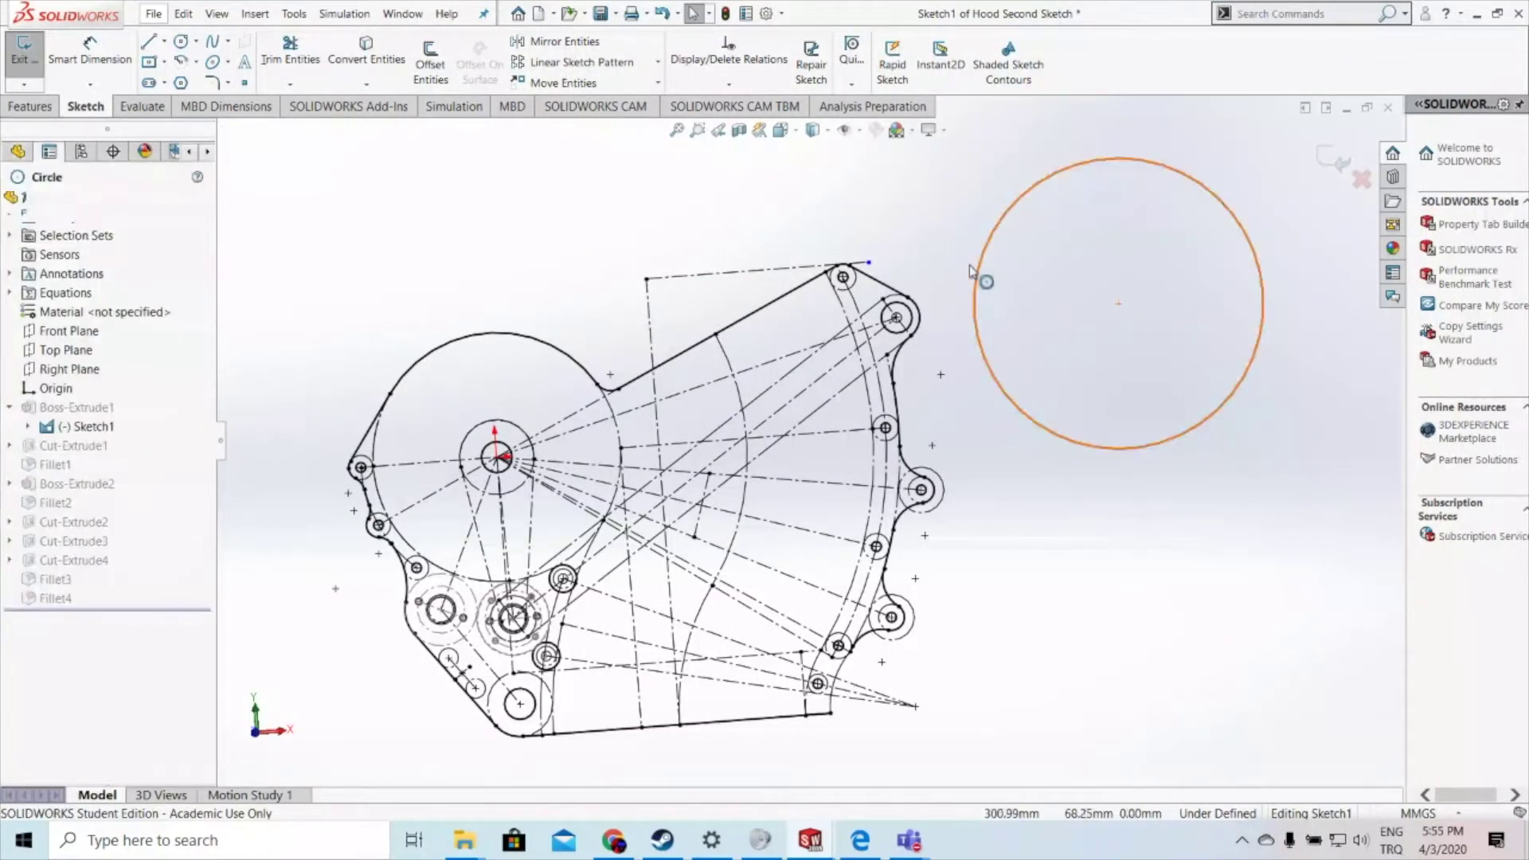
pyautogui.click(973, 273)
pyautogui.press('Escape')
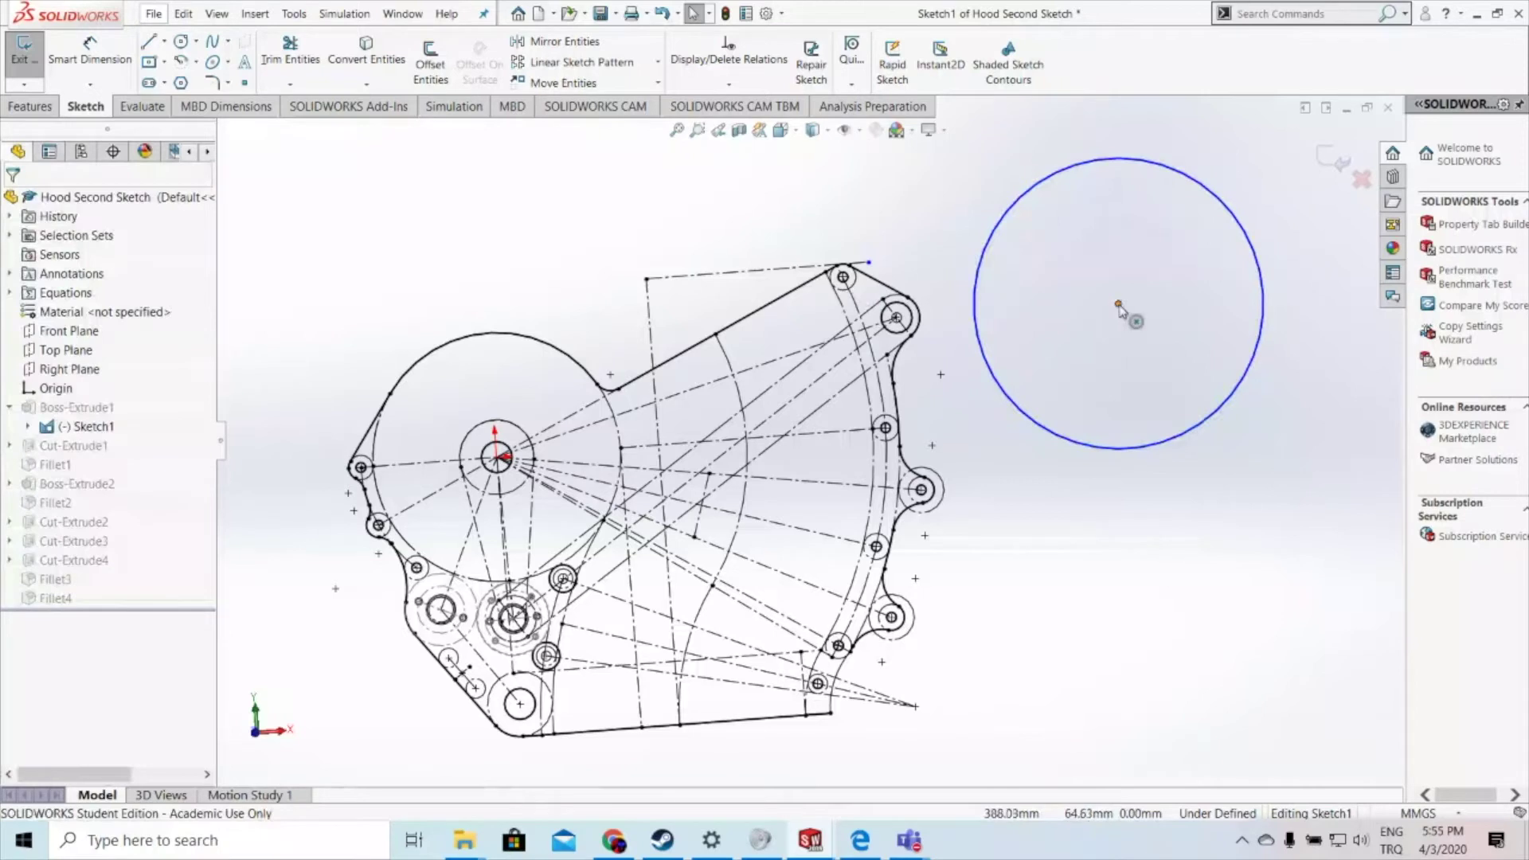
pyautogui.click(1119, 305)
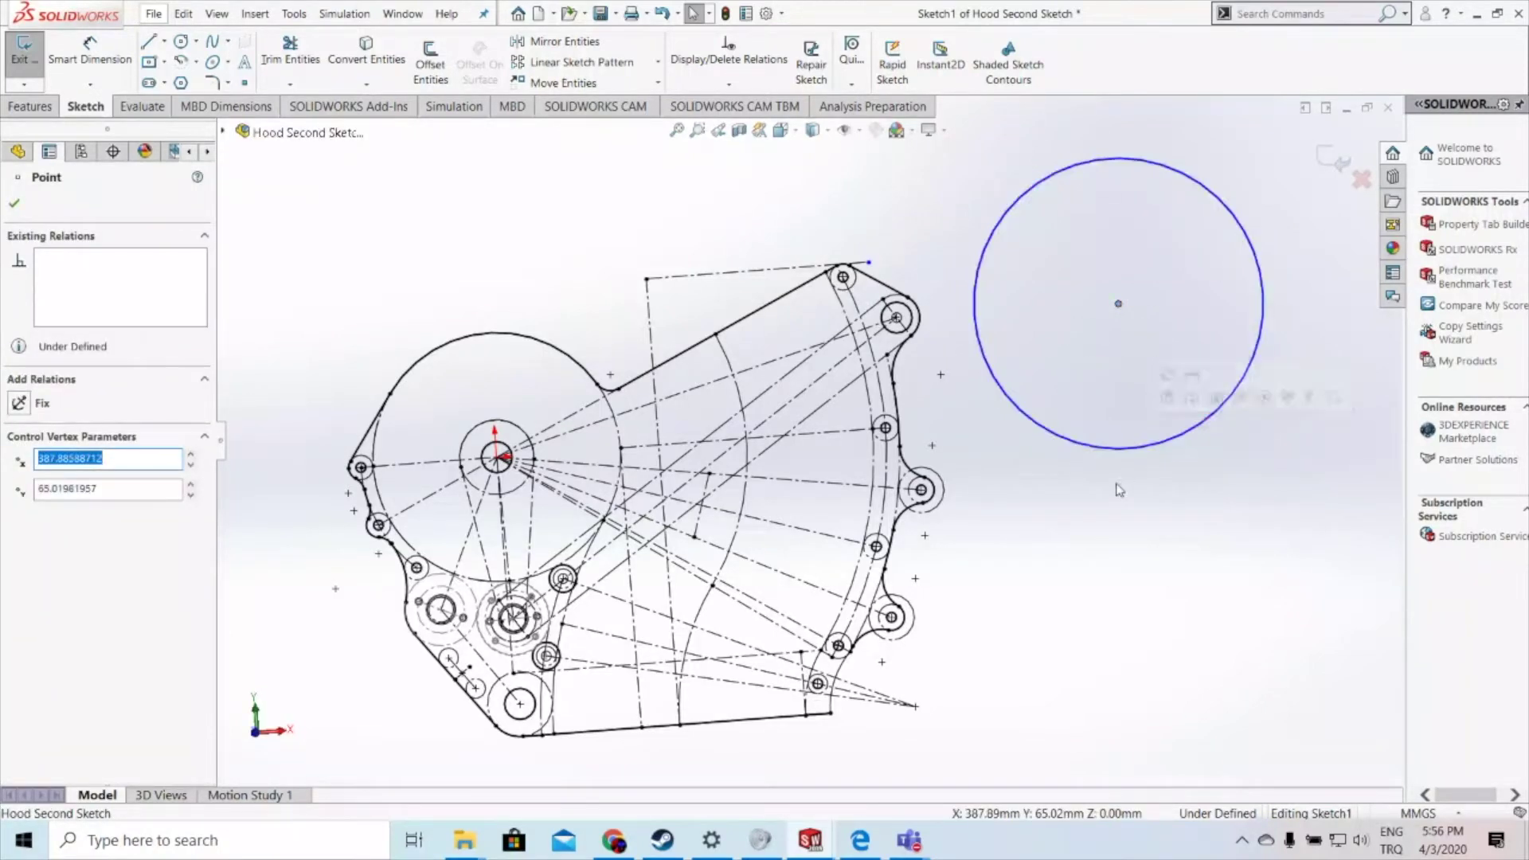
pyautogui.click(1141, 476)
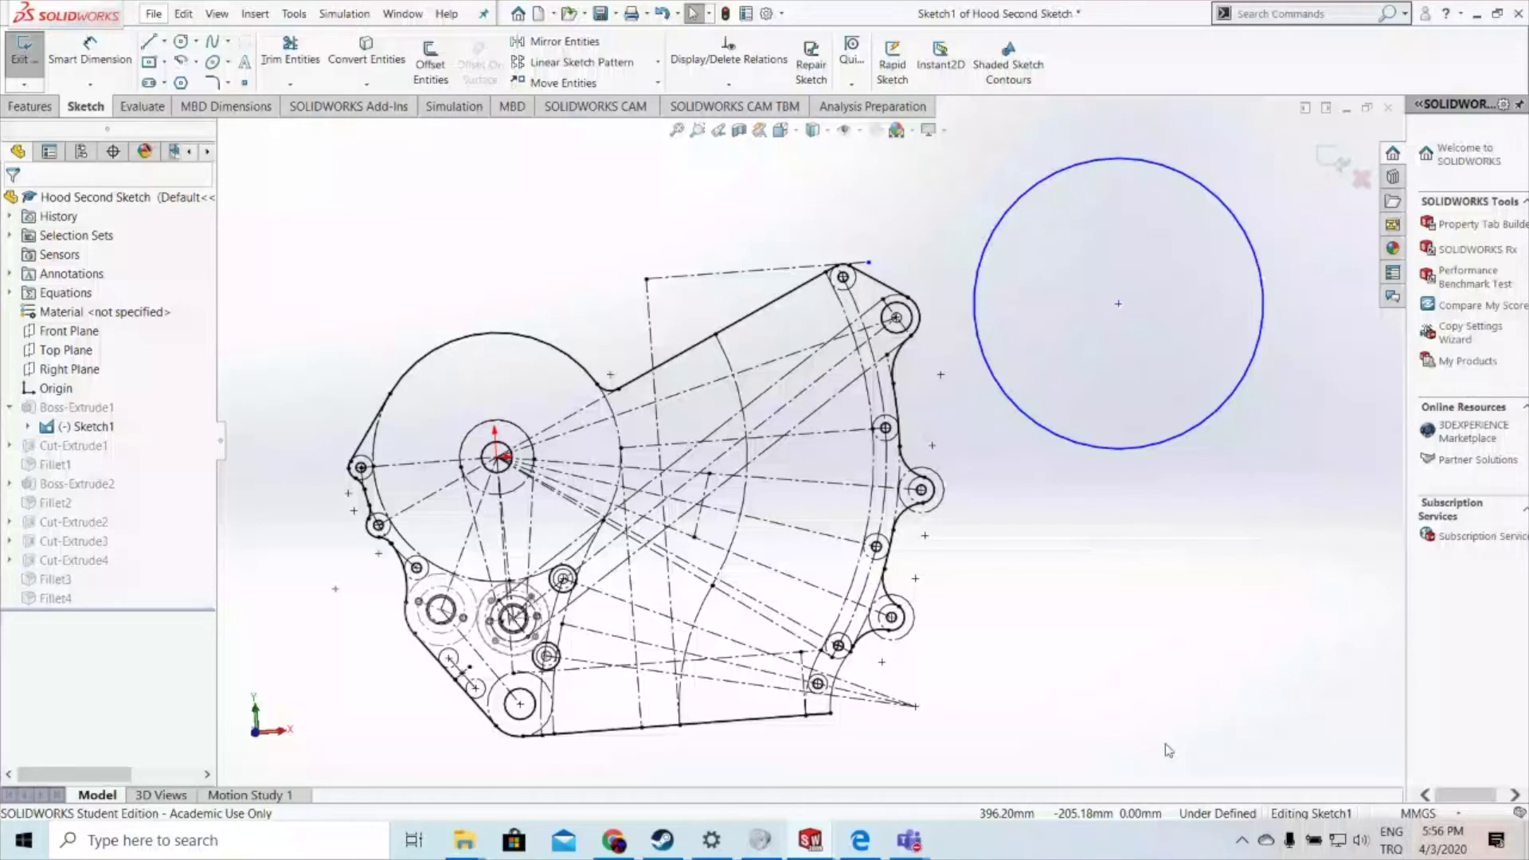
pyautogui.click(1116, 306)
# Step: Deselect the centre point and delete the 177.8 mm circle beside the profile, confirming the deletion
pyautogui.press('Escape')
pyautogui.scroll(2, 806, 437)
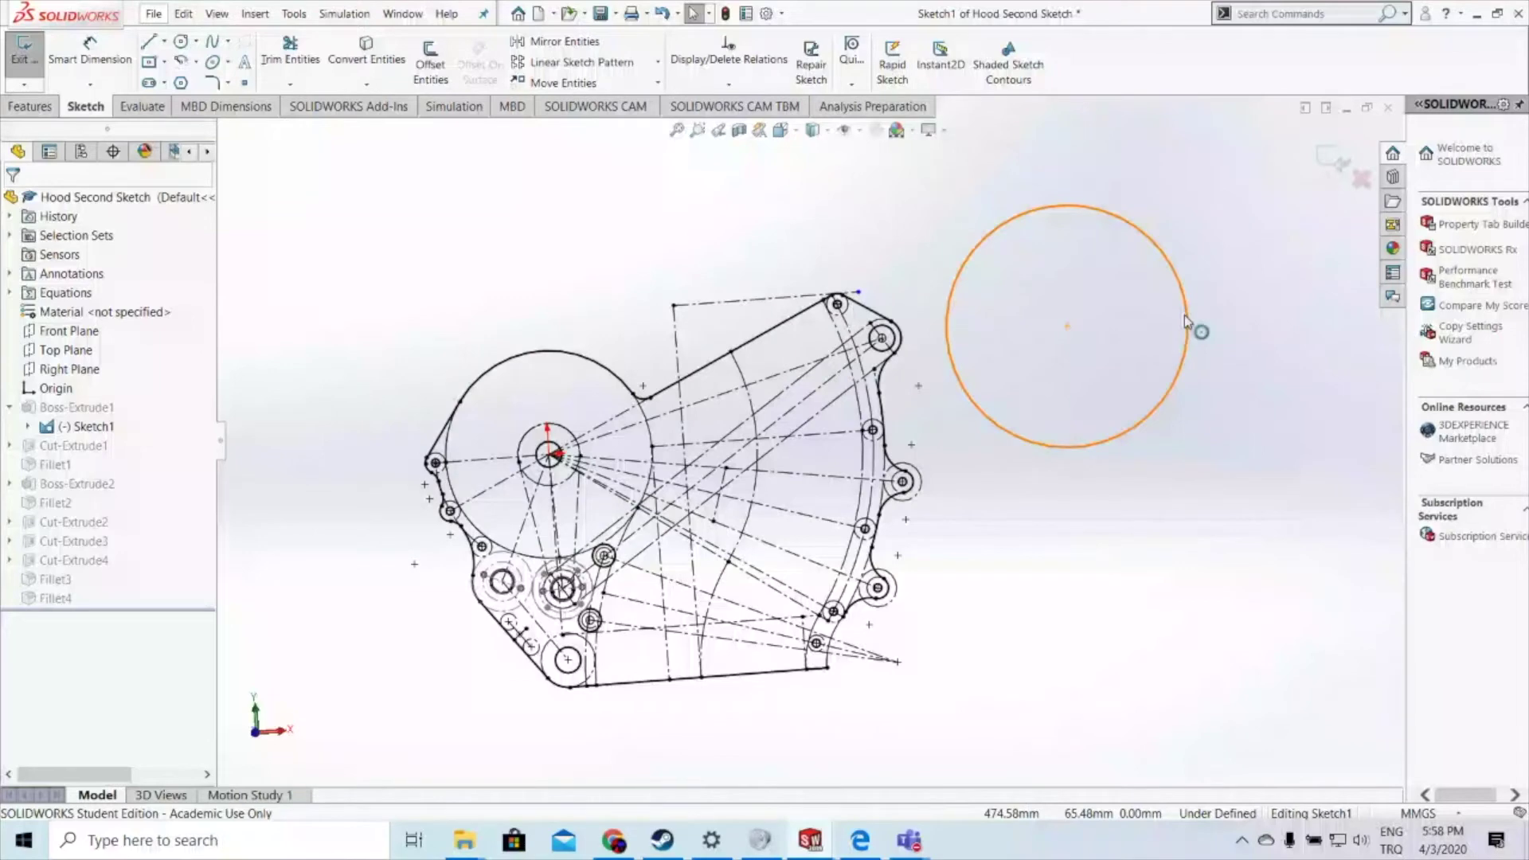
pyautogui.click(1185, 322)
pyautogui.press('Delete')
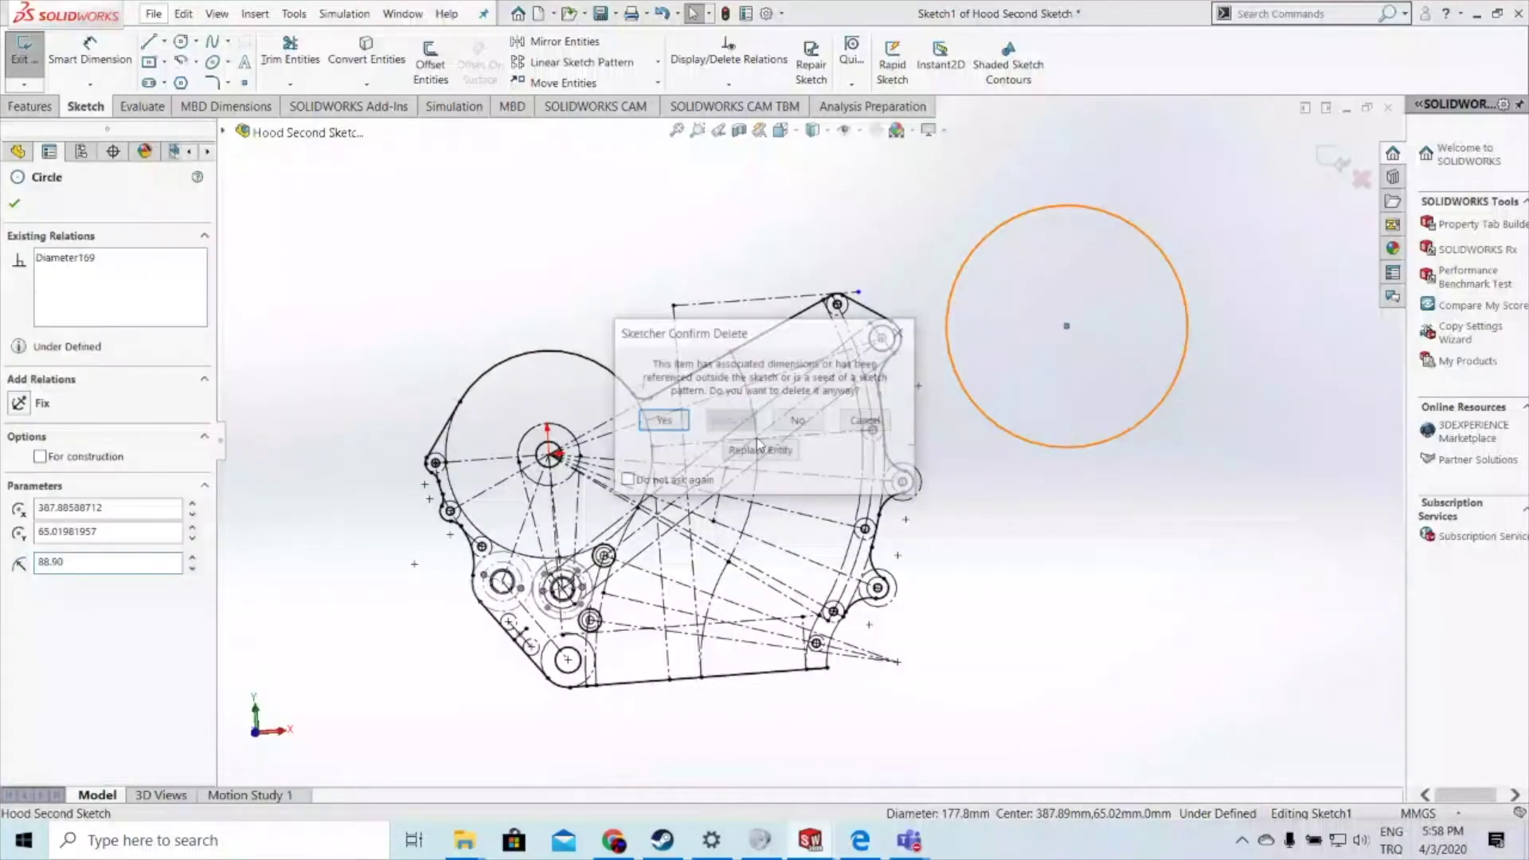
pyautogui.click(663, 420)
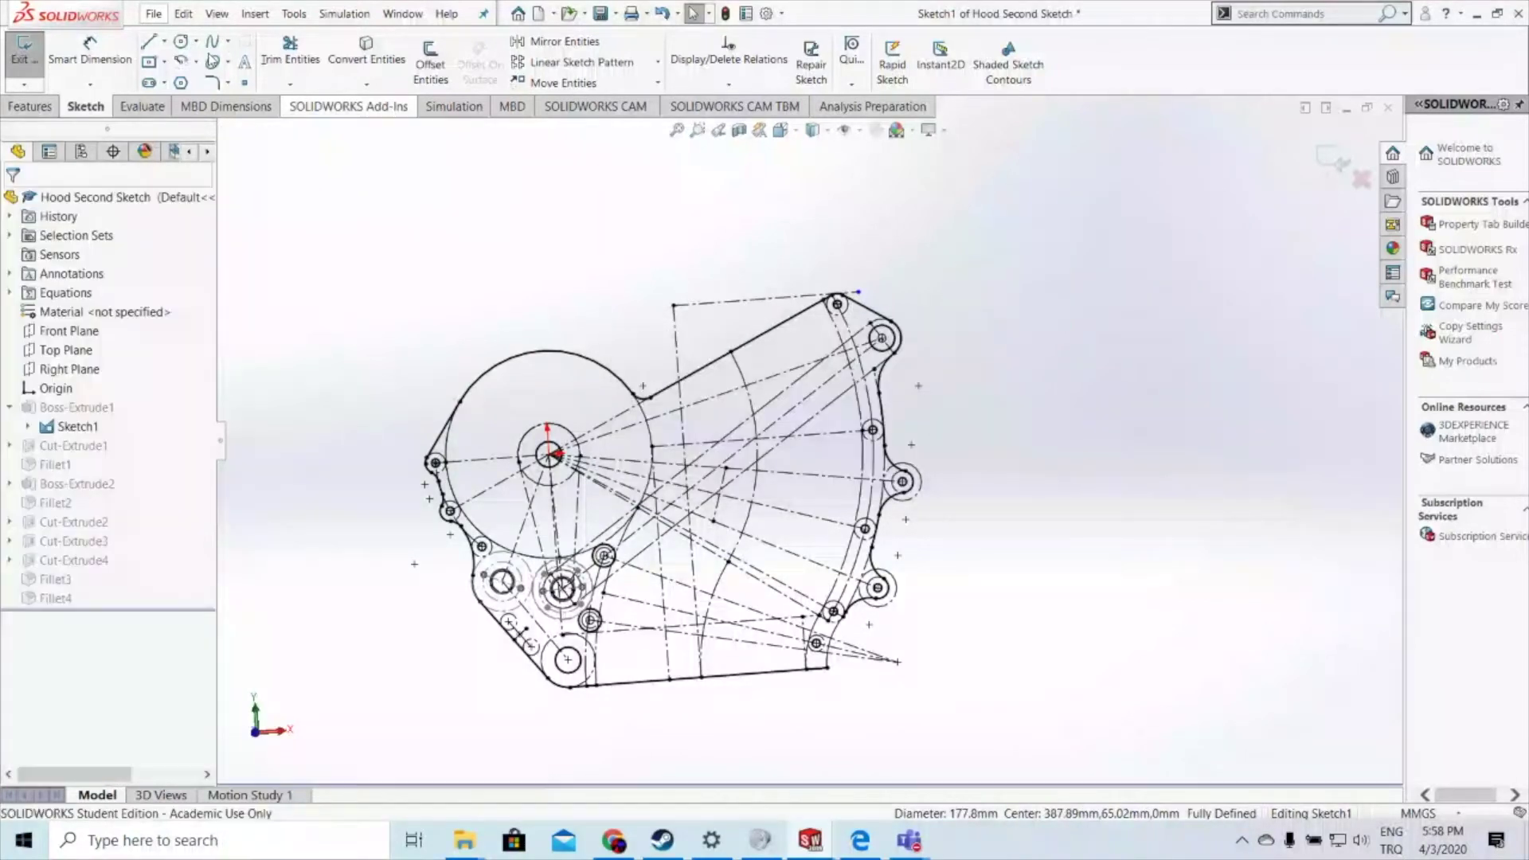
pyautogui.click(180, 42)
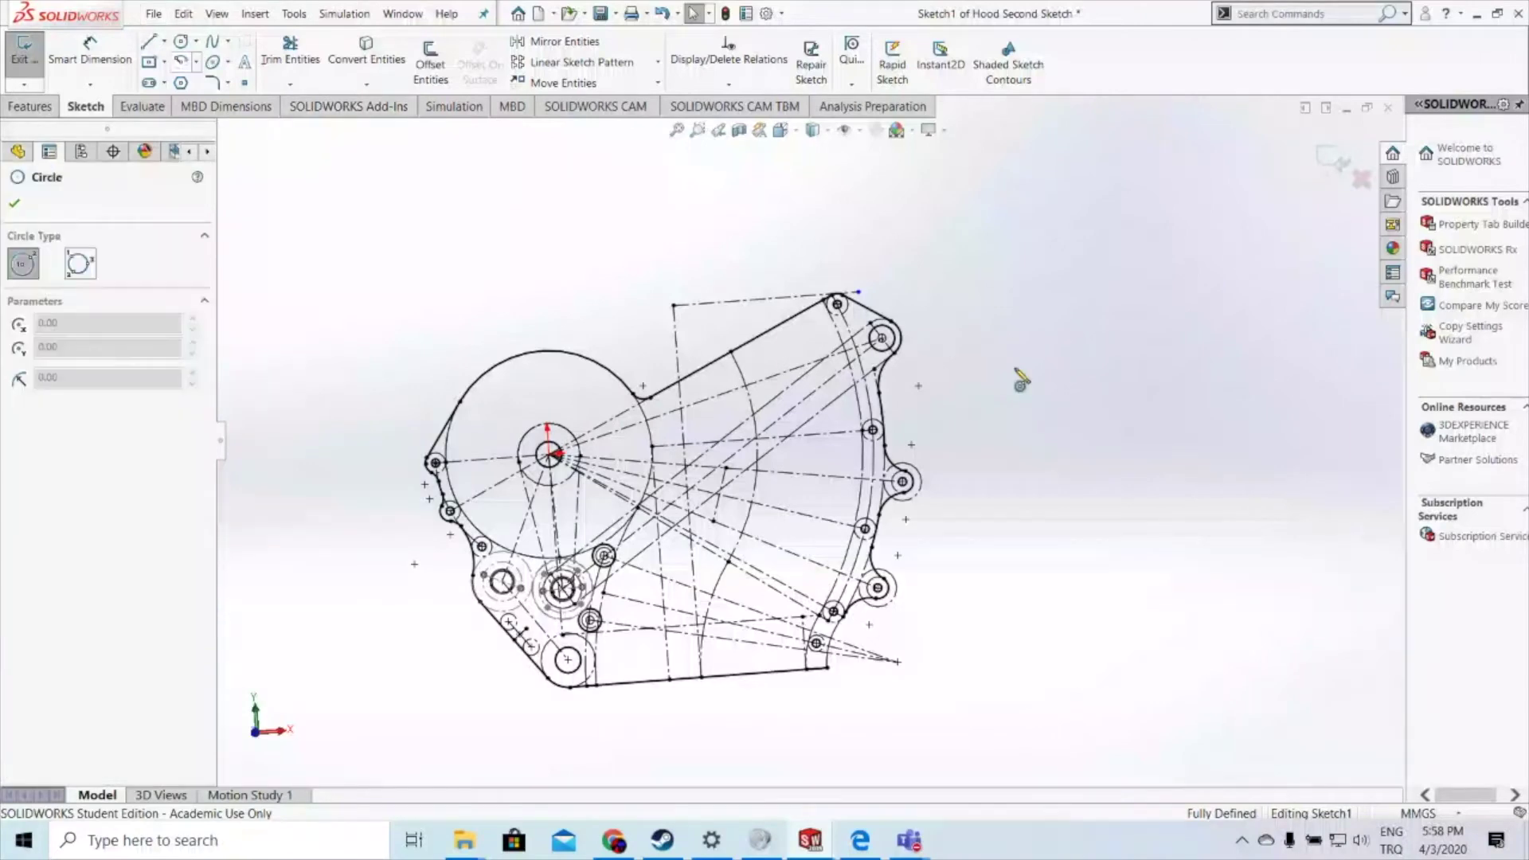
# Step: Draw a circle below right of the hood profile and dimension its diameter to 7 in
pyautogui.click(1121, 729)
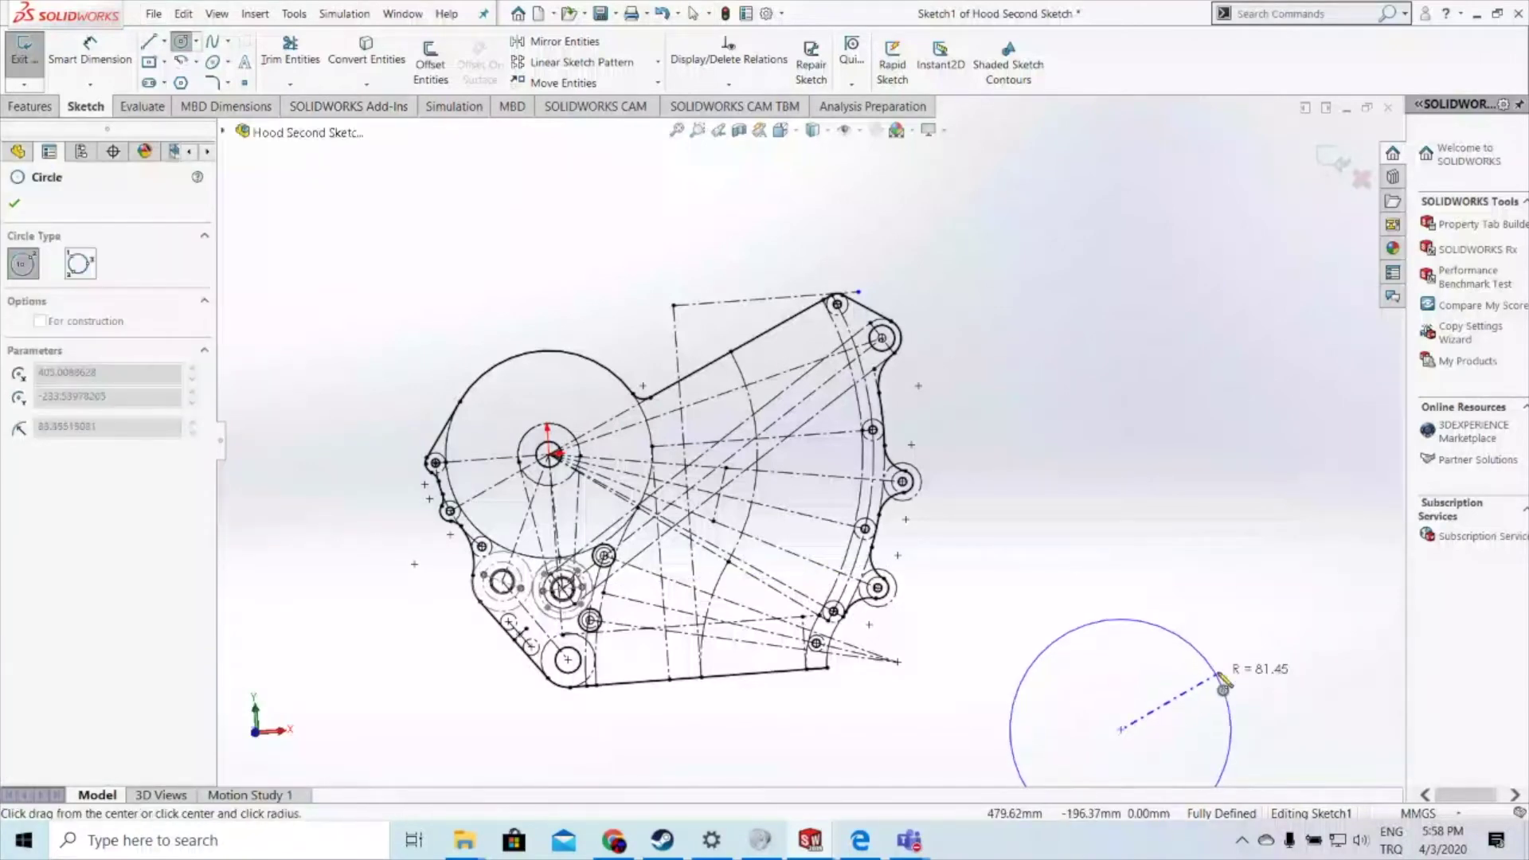
pyautogui.click(1217, 673)
pyautogui.click(90, 40)
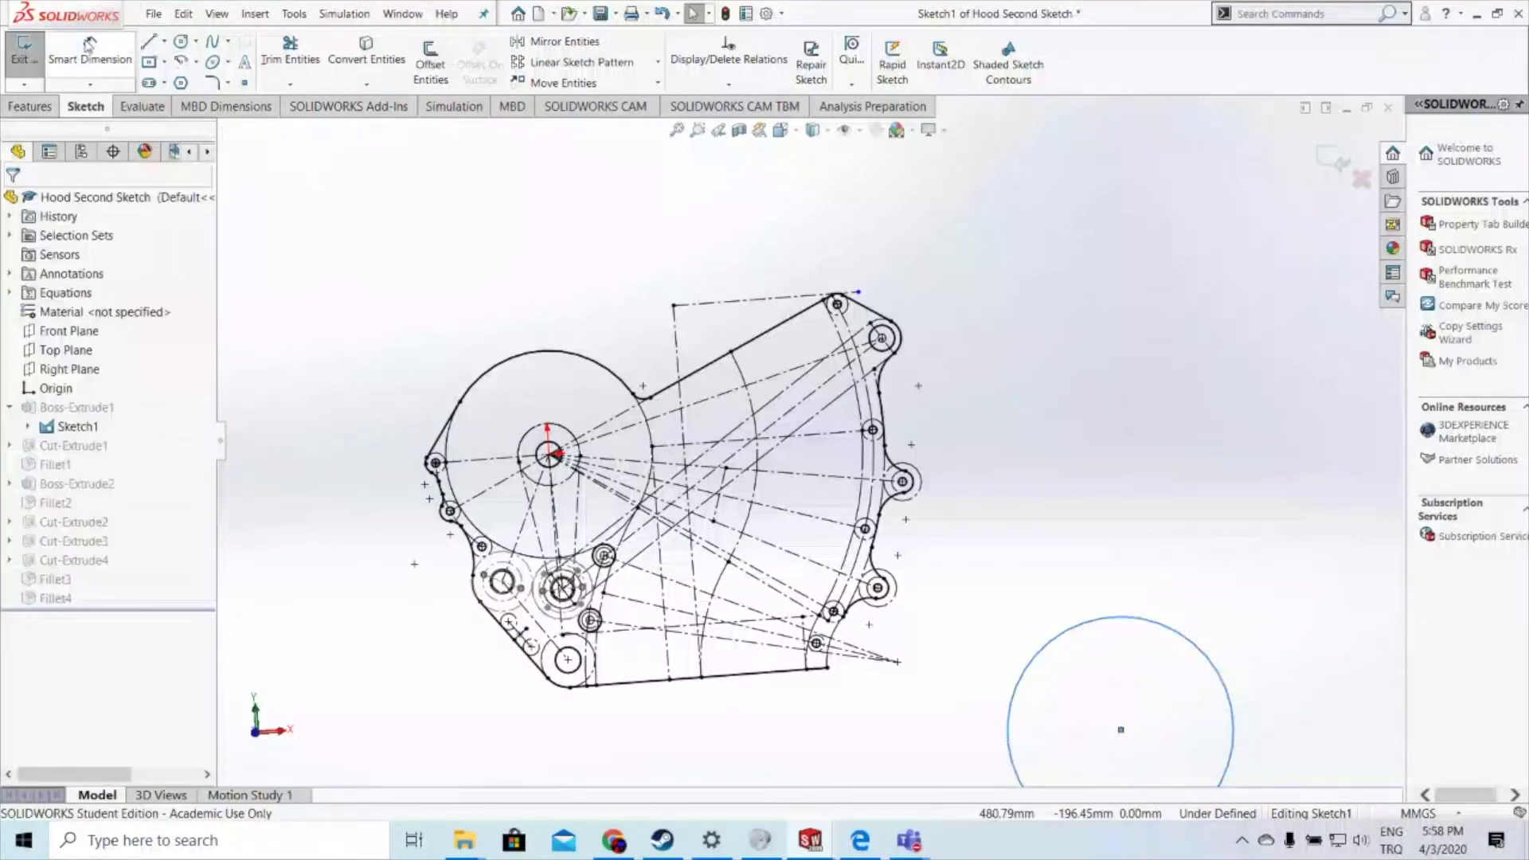
pyautogui.click(1214, 656)
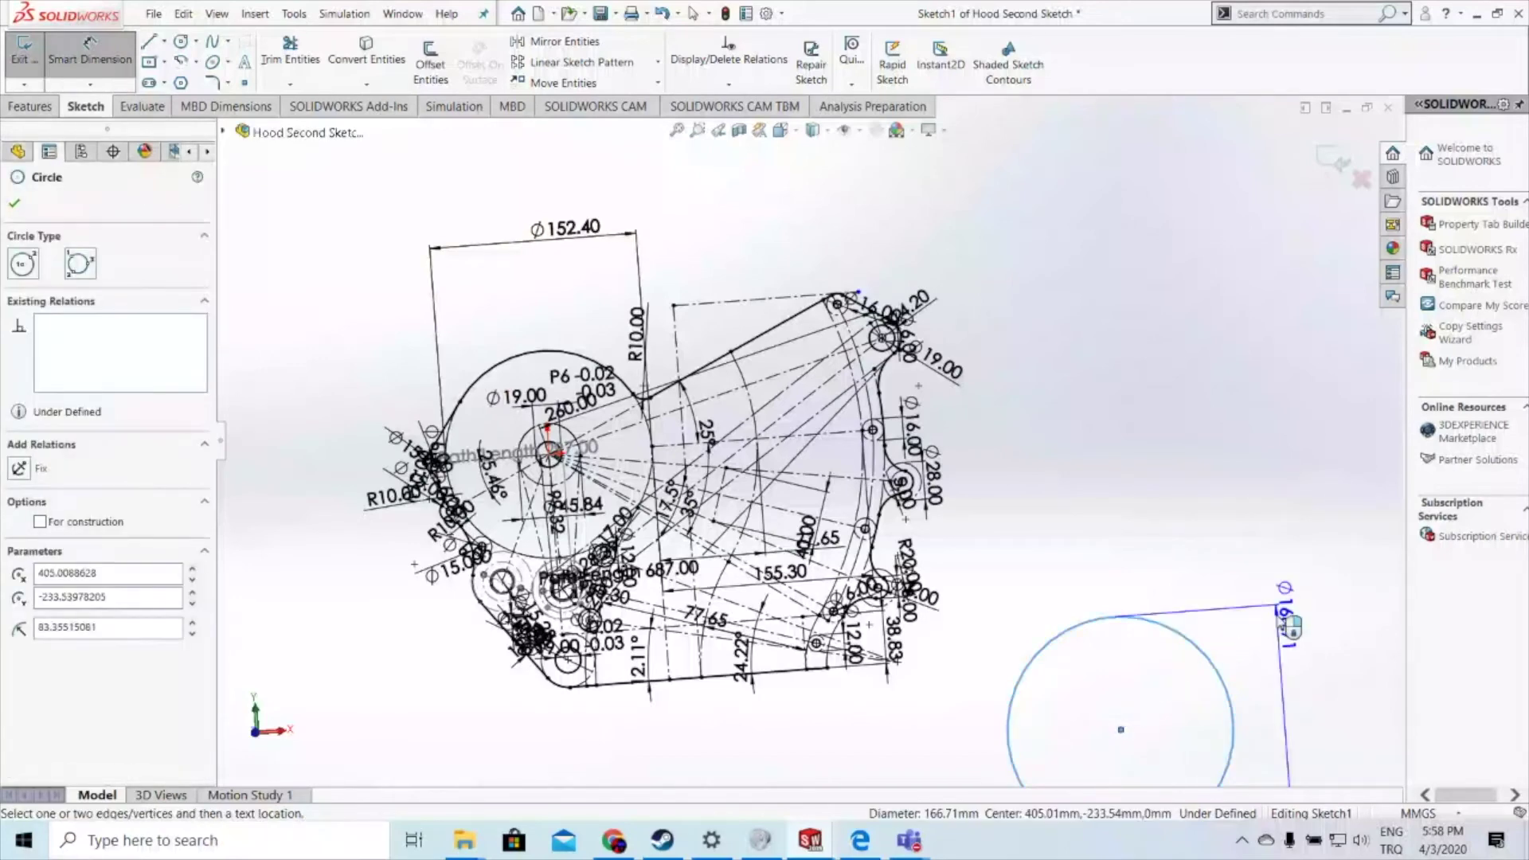
pyautogui.click(1295, 721)
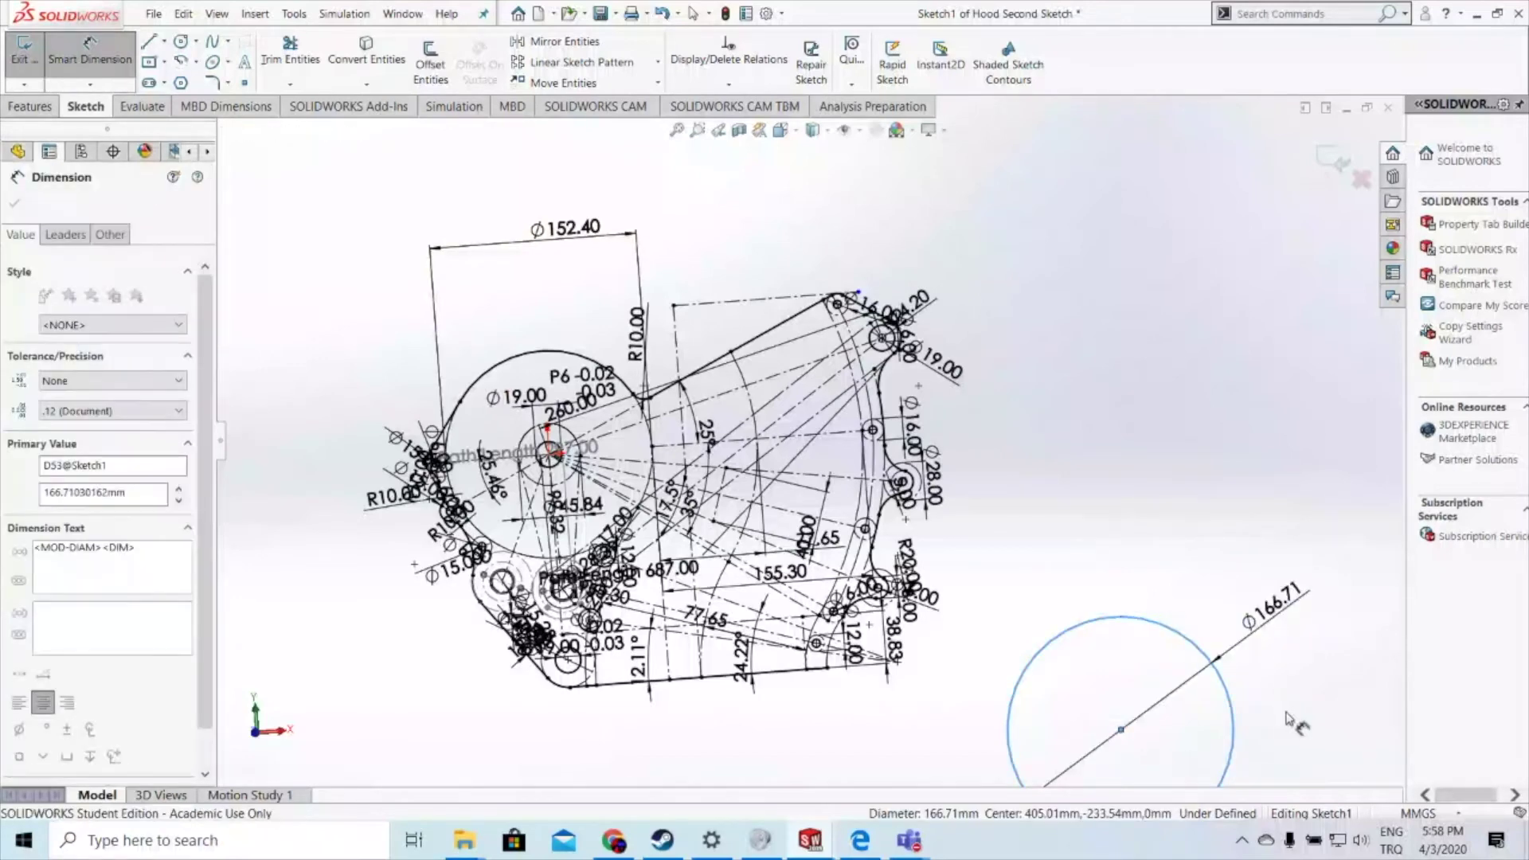
pyautogui.write('7in7')
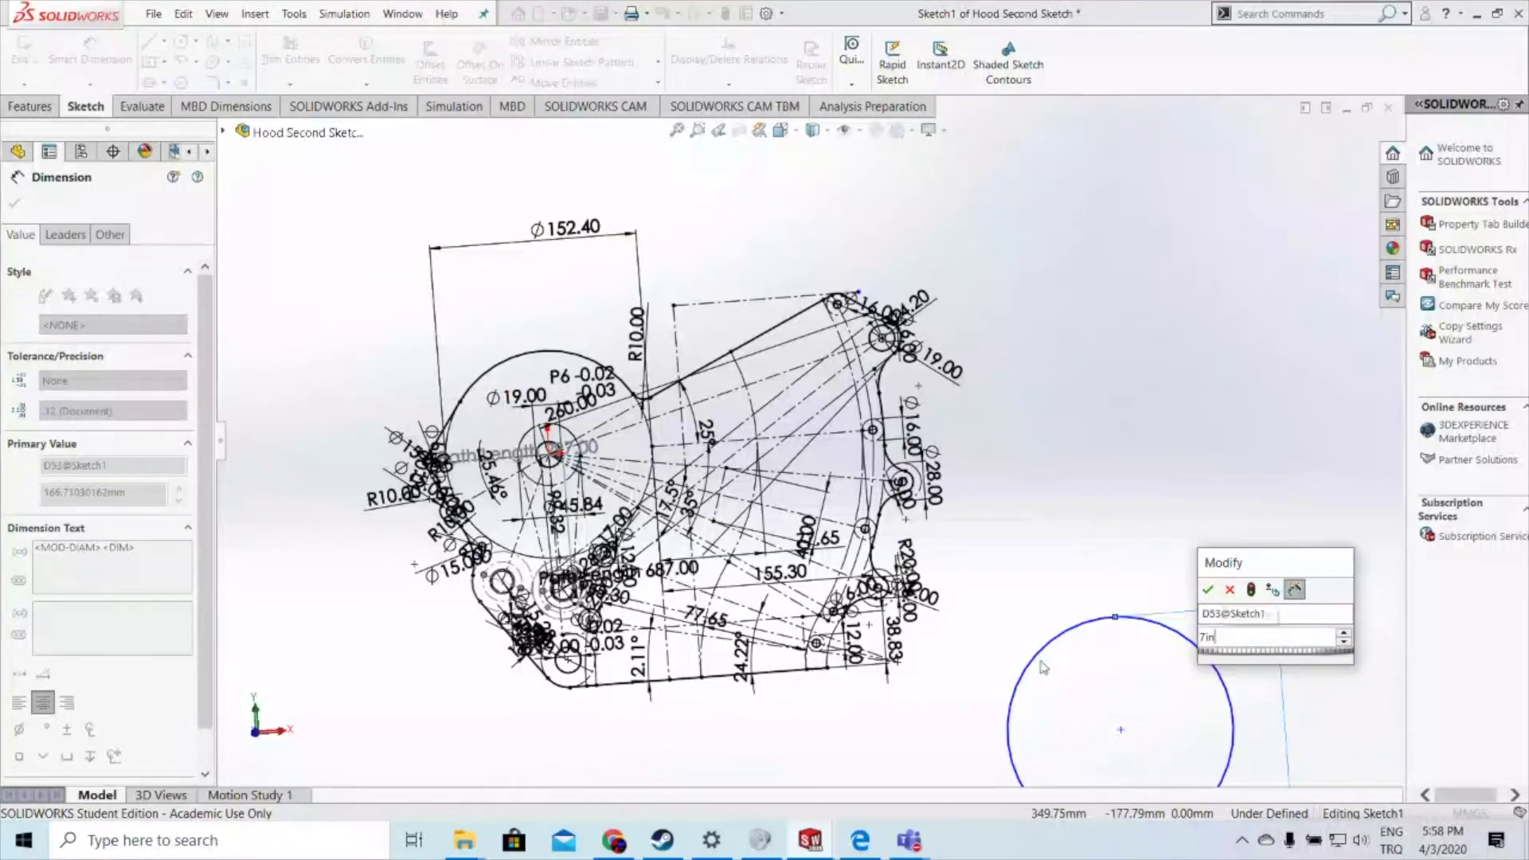
pyautogui.press('Return')
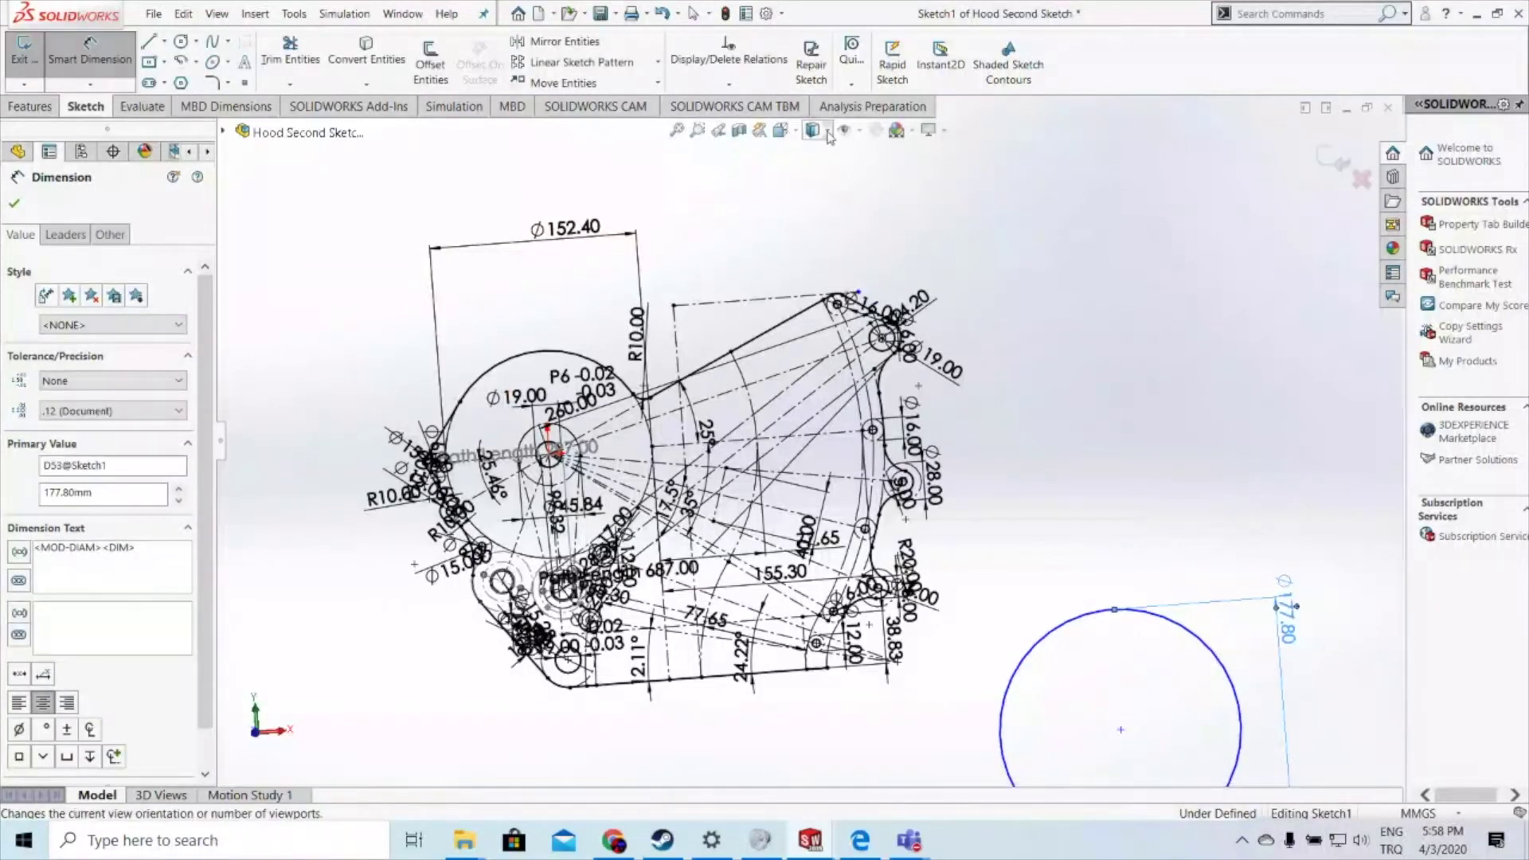
# Step: Hide the sketch dimensions, then select and try dragging the circle's centre point to inspect it
pyautogui.click(860, 132)
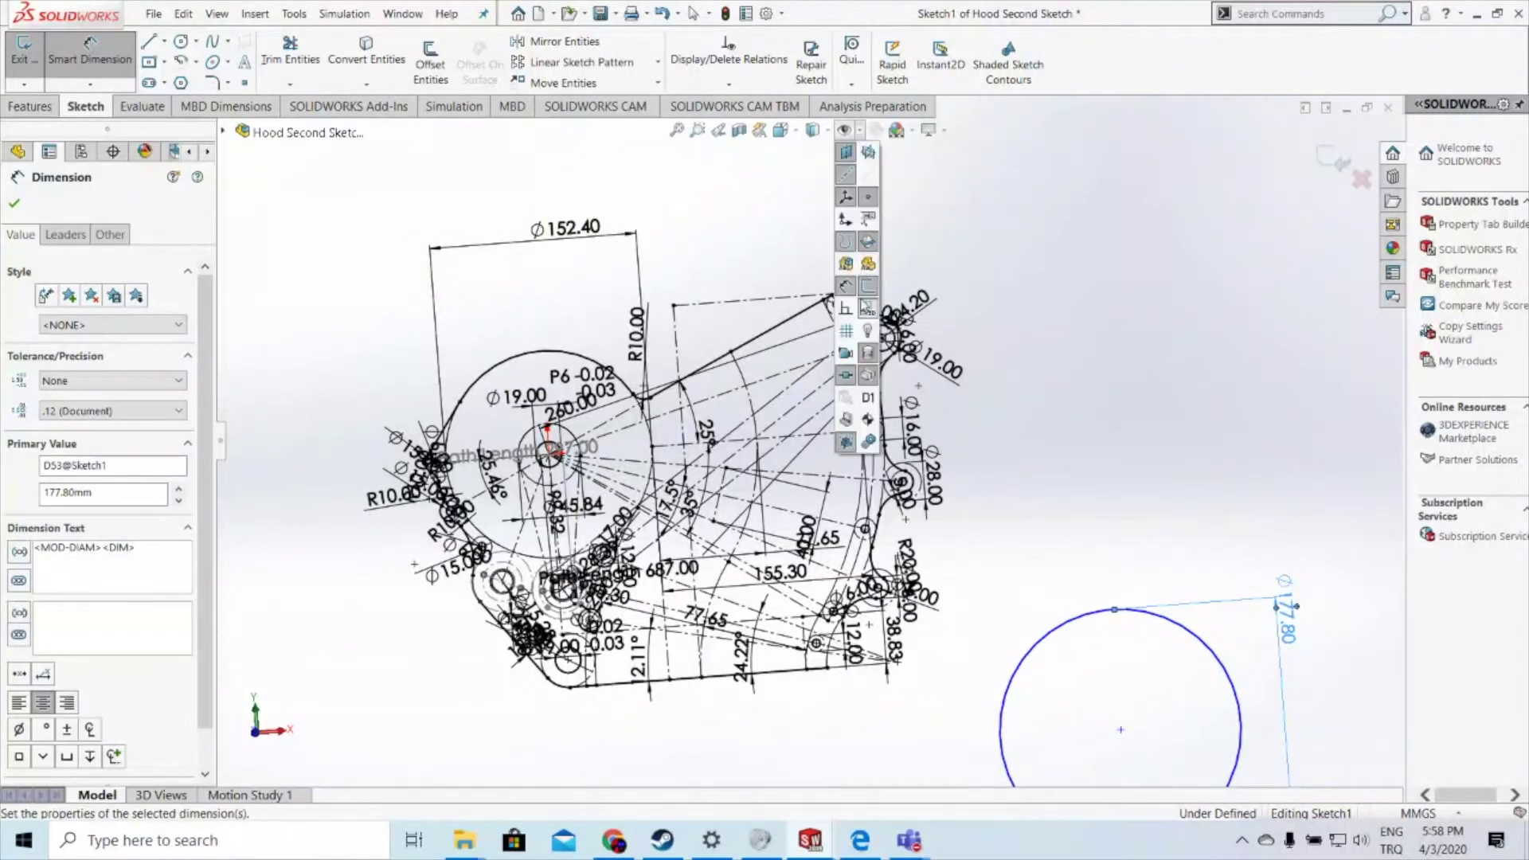
pyautogui.click(846, 241)
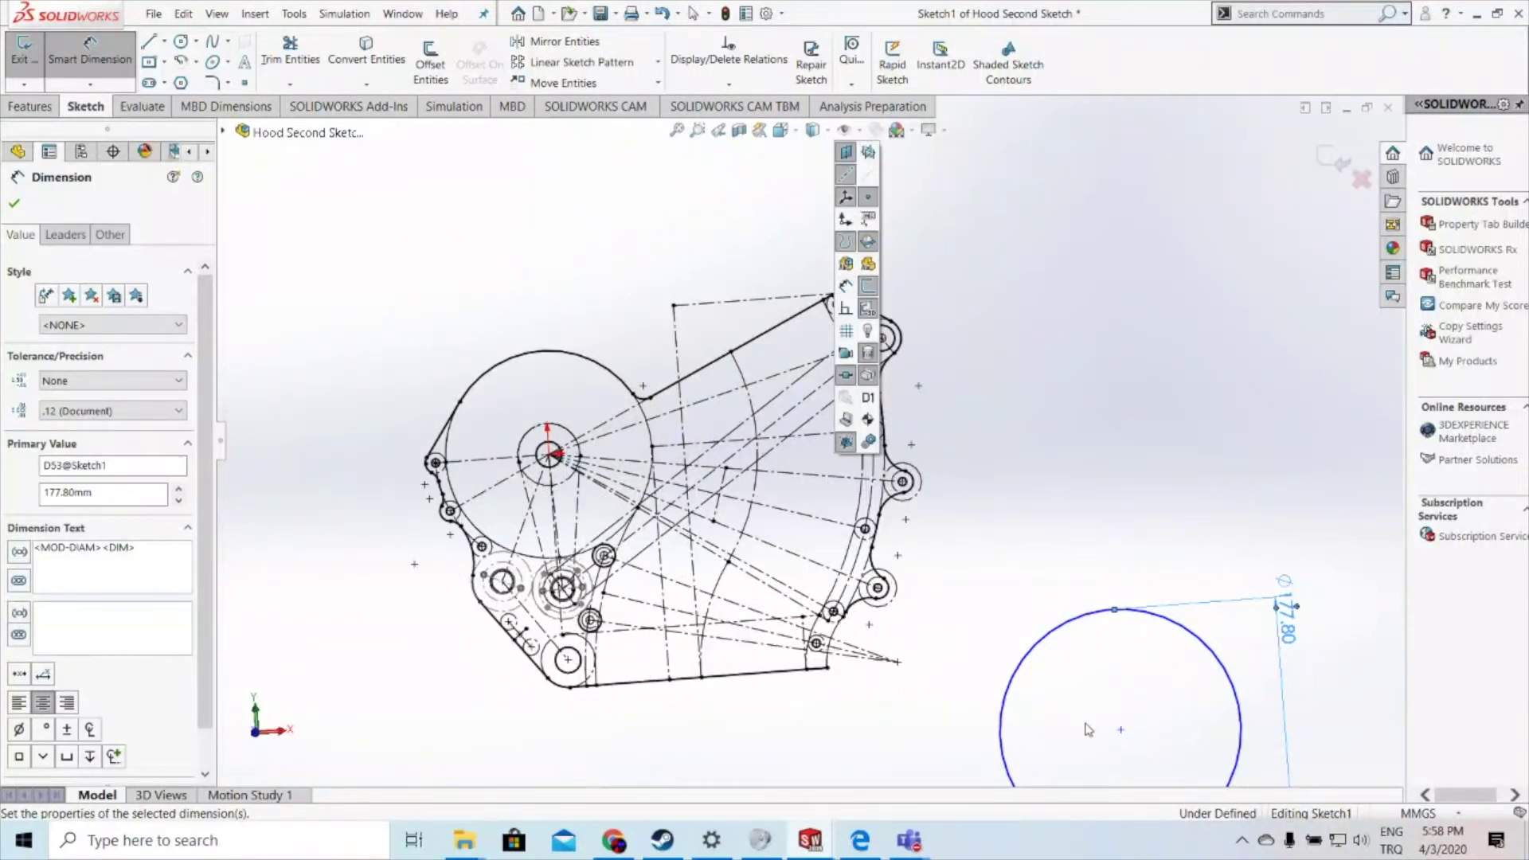
pyautogui.click(1121, 729)
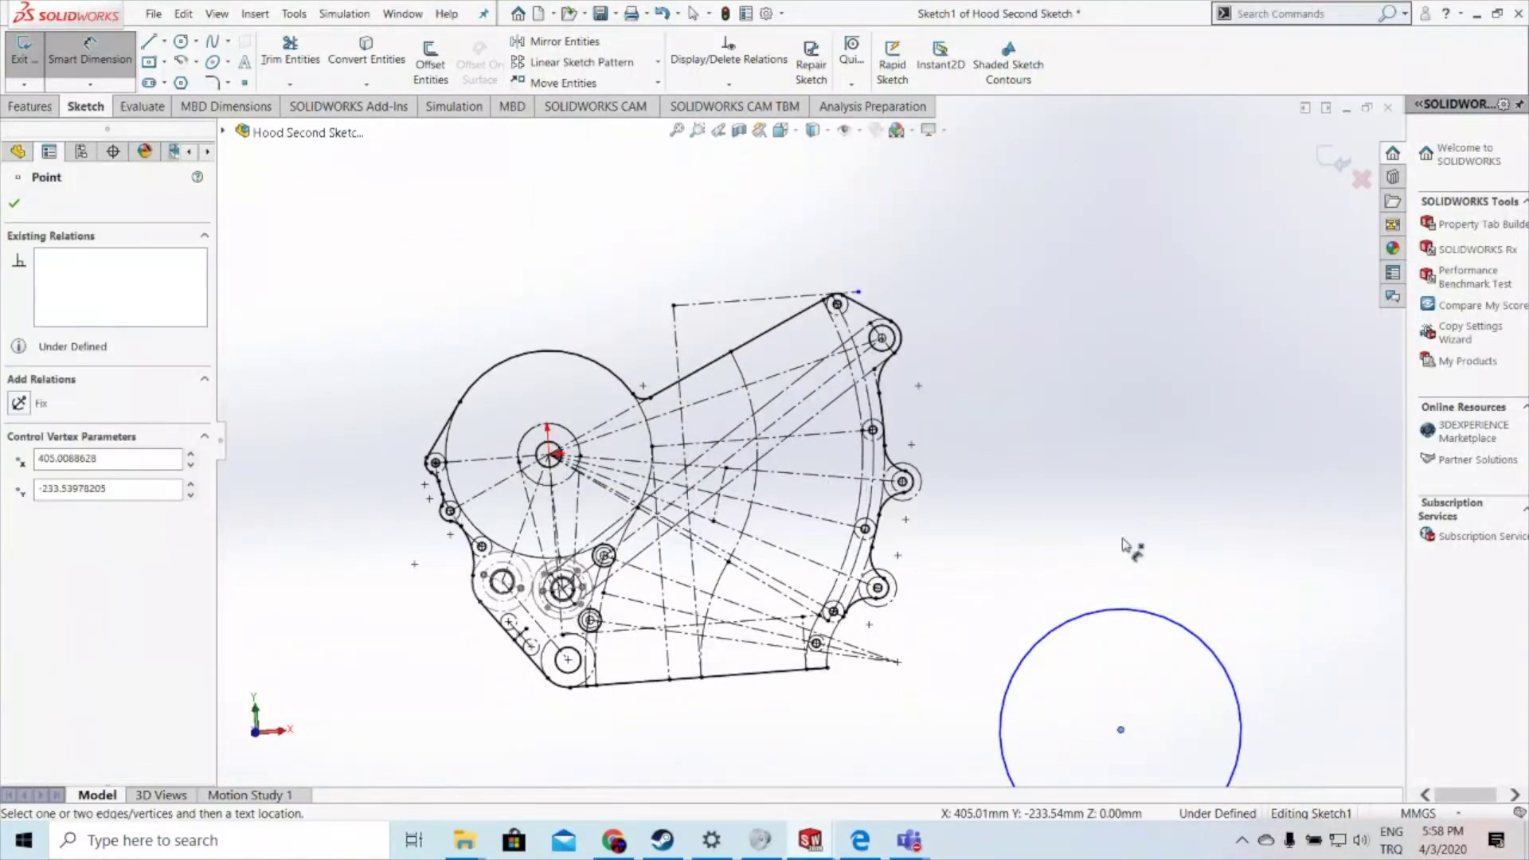
pyautogui.press('Escape')
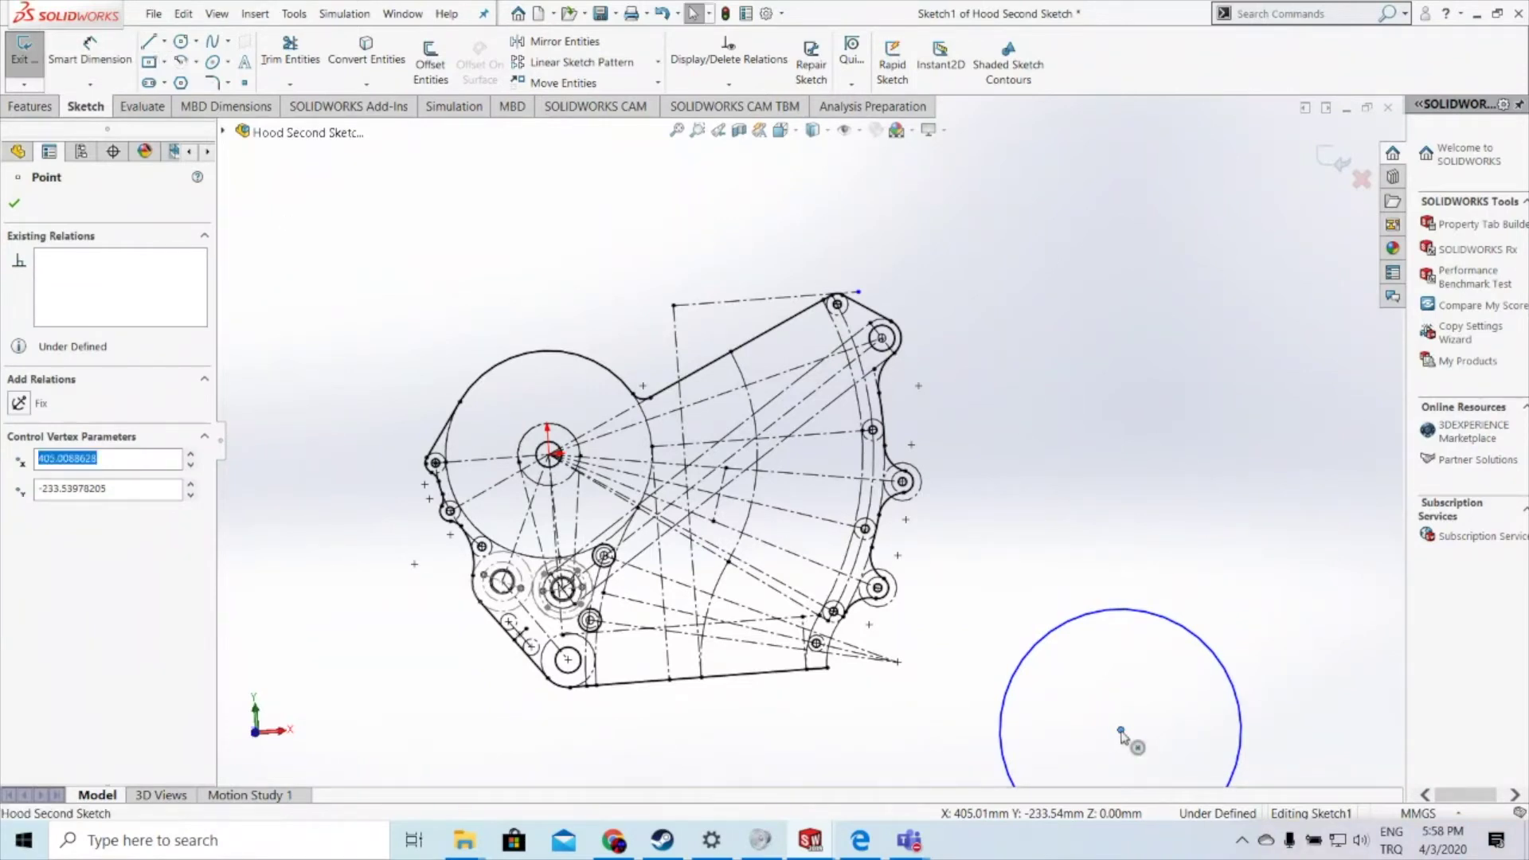
pyautogui.moveTo(1059, 642); pyautogui.dragTo(1181, 694)
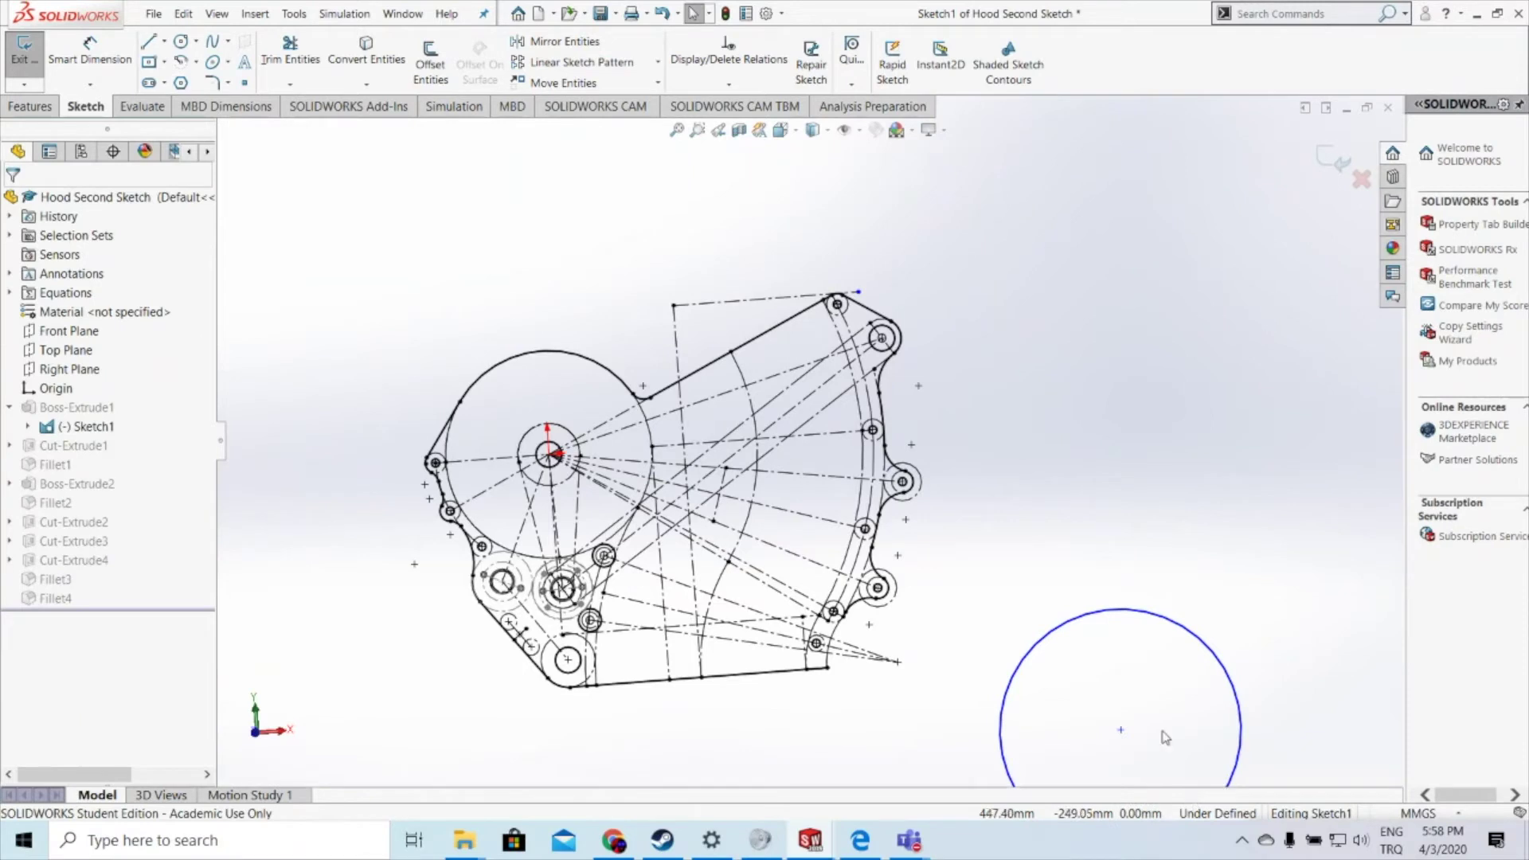
pyautogui.click(1122, 730)
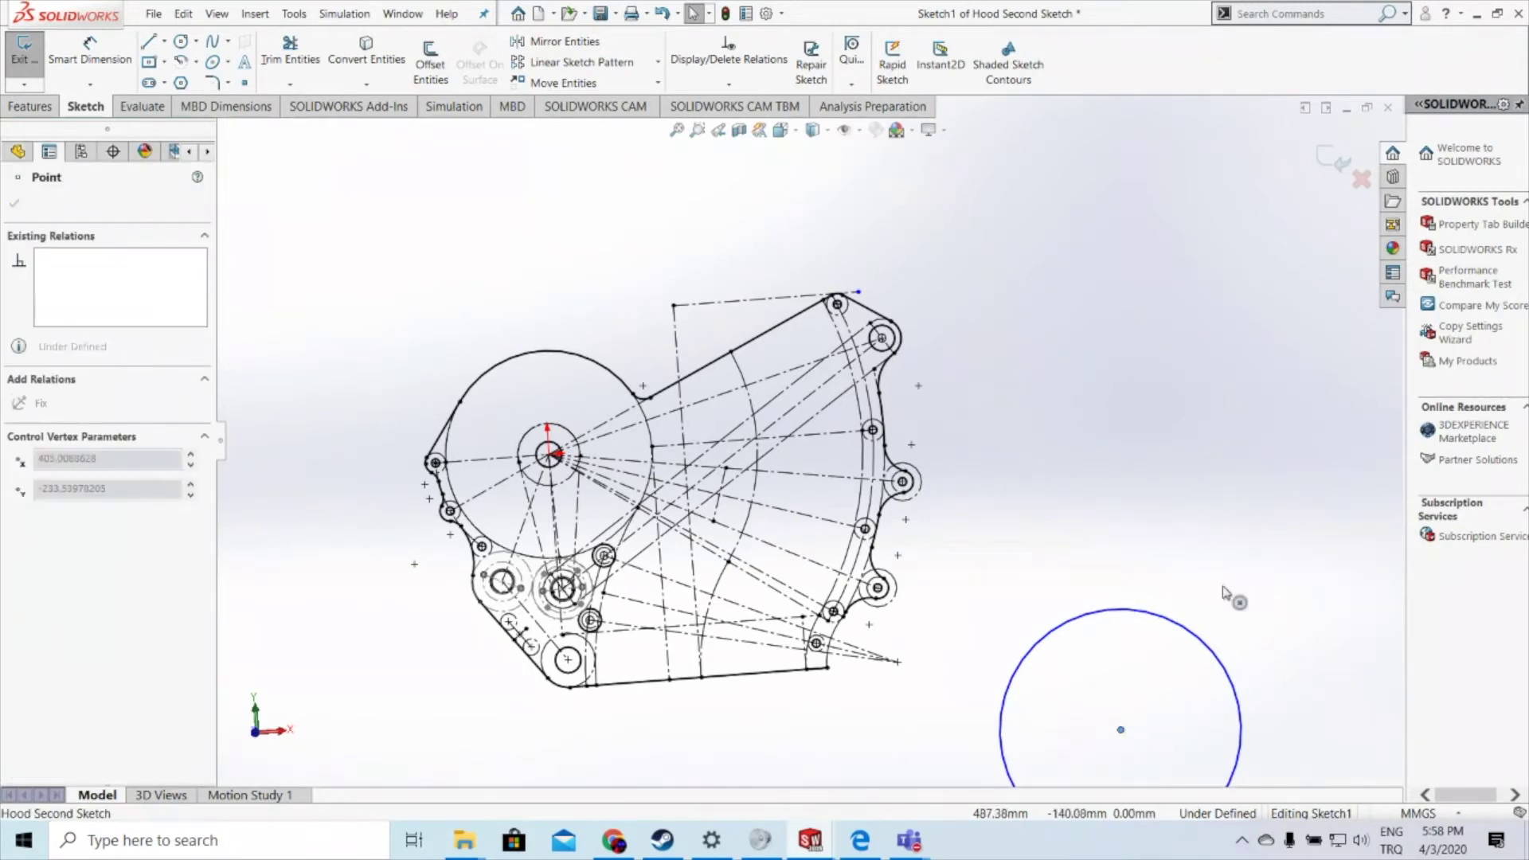
pyautogui.click(1112, 676)
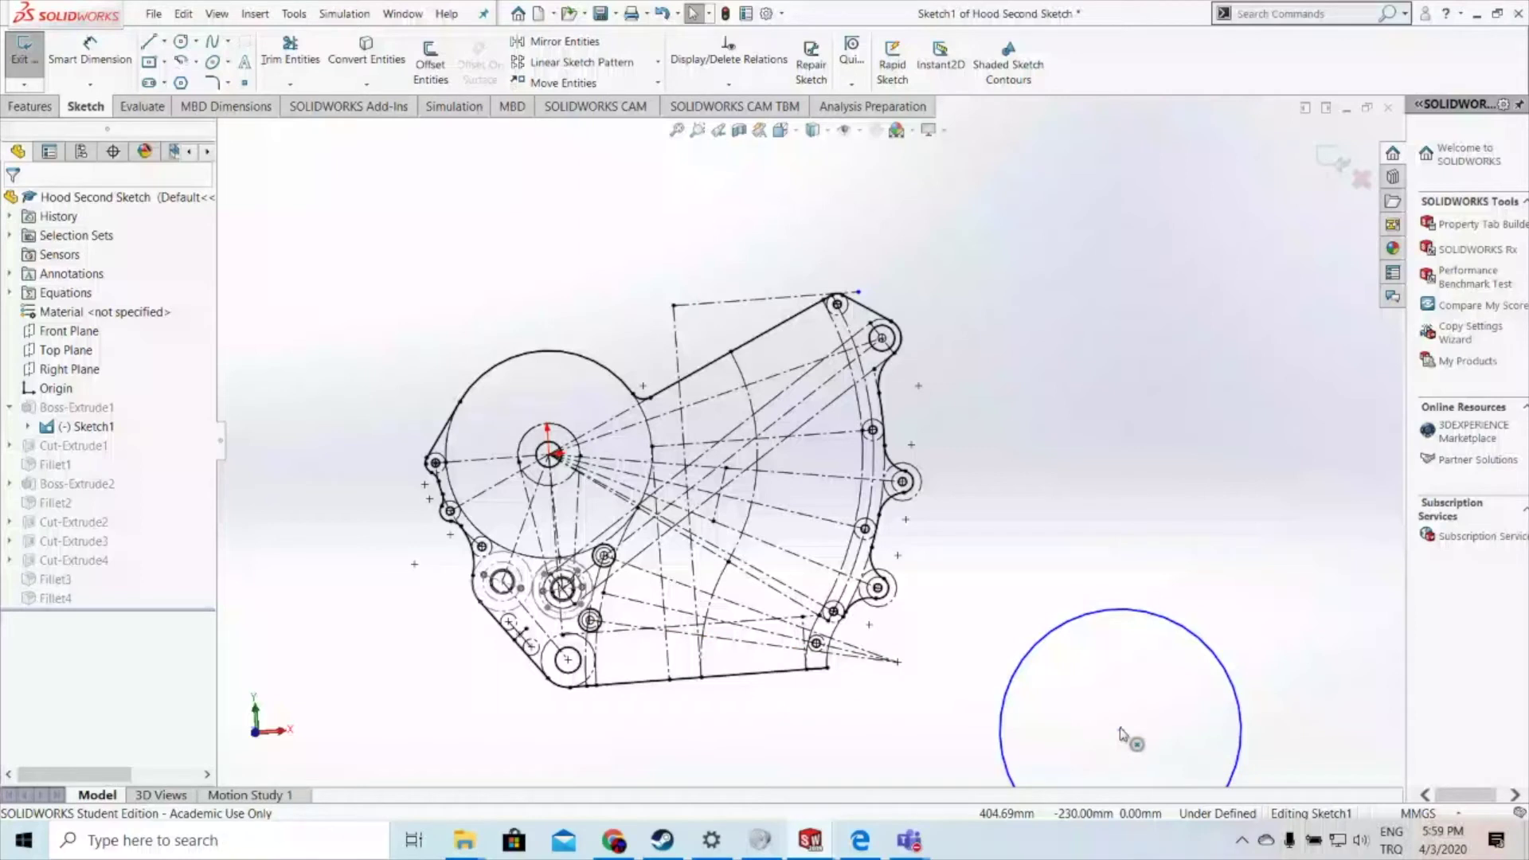
pyautogui.click(1120, 731)
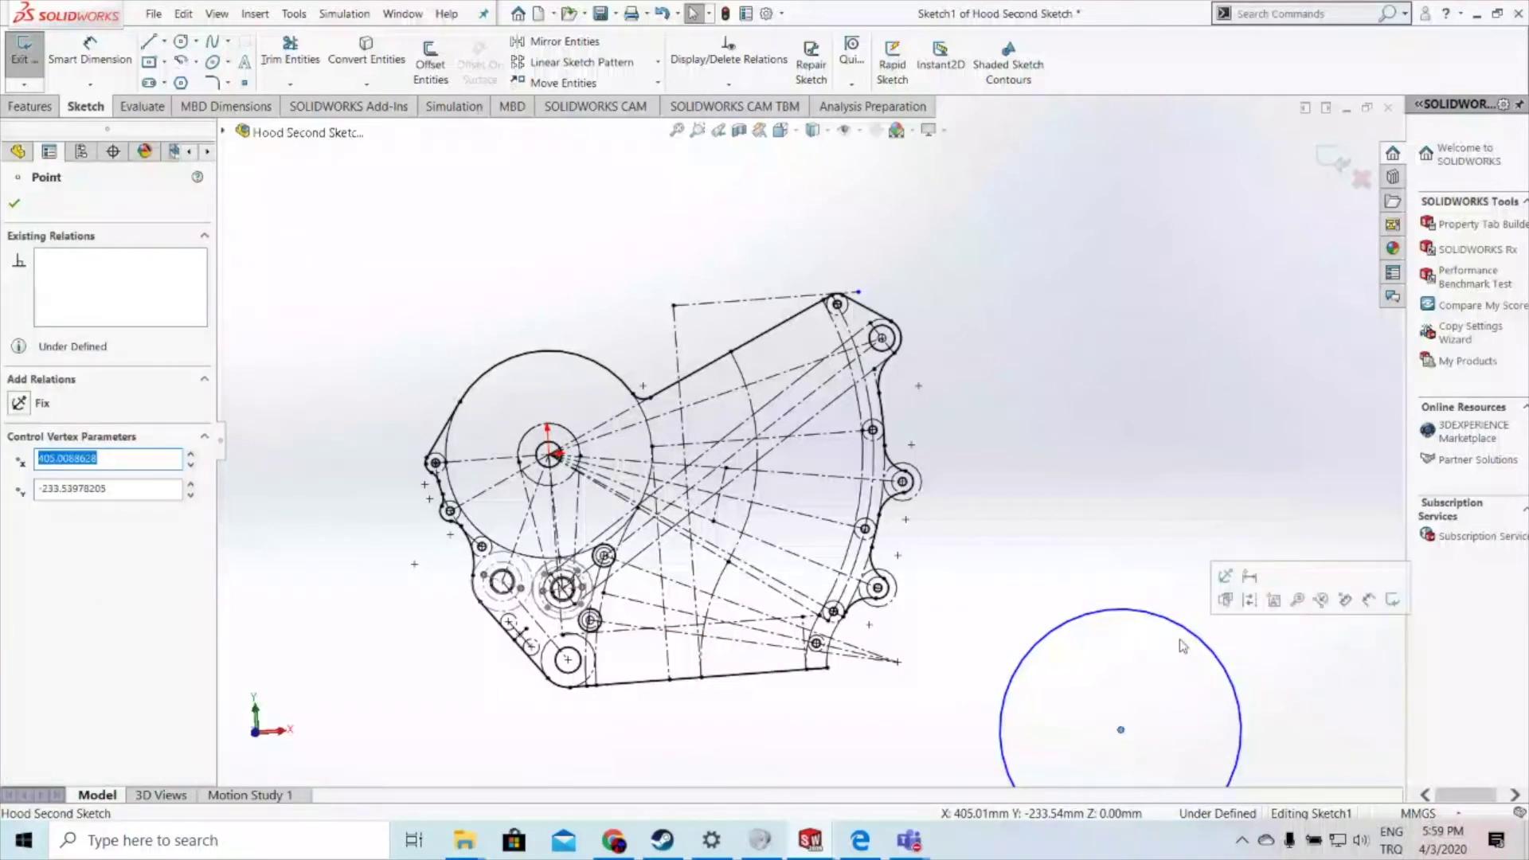
pyautogui.press('Escape')
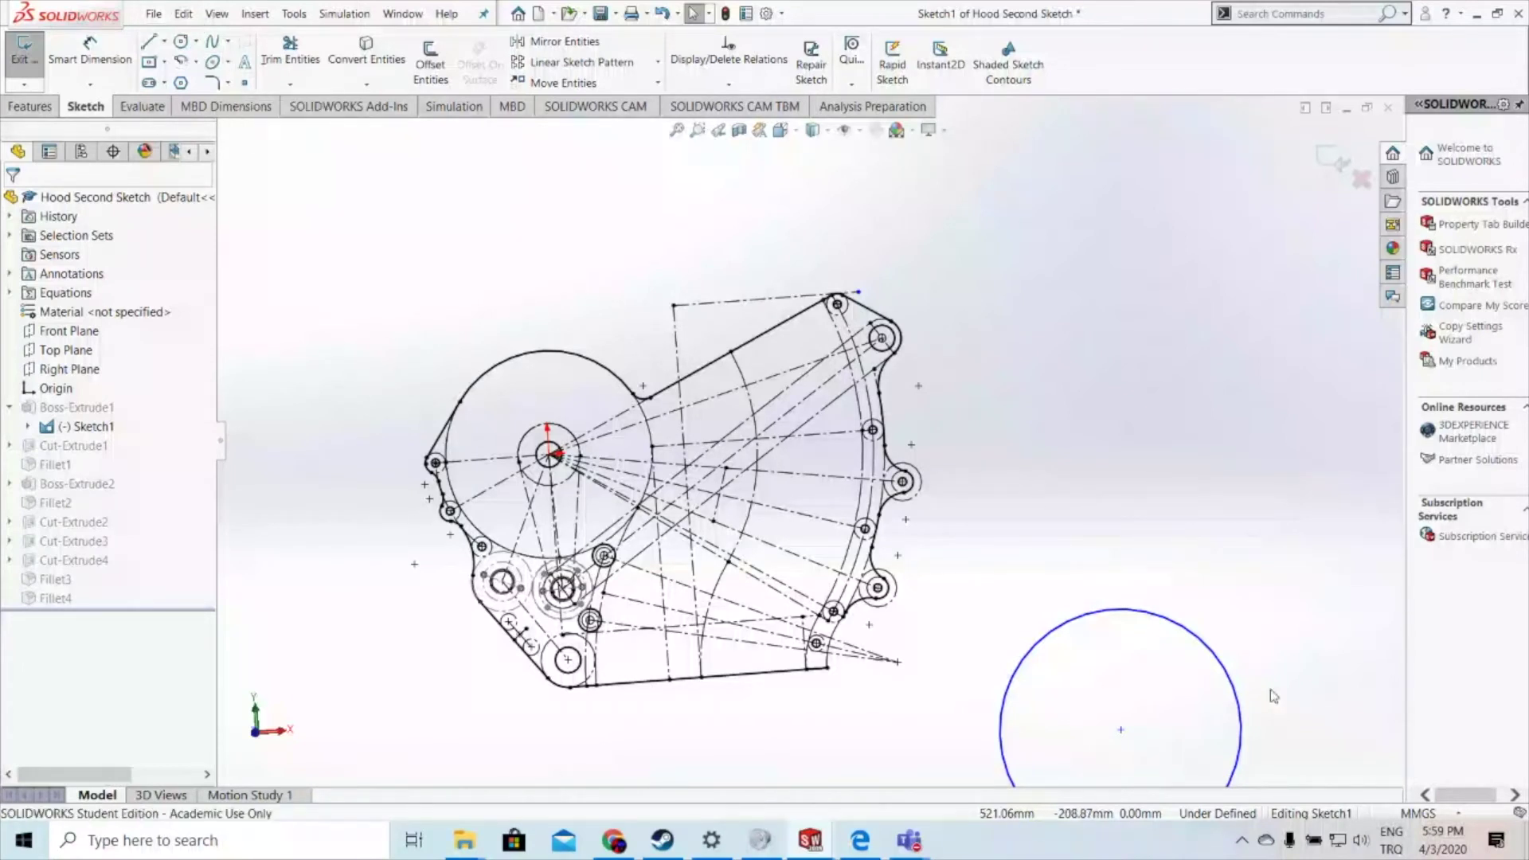
# Step: Sketch a horizontal and an angled line right of the circle, plus a branching line
pyautogui.scroll(3, 1037, 570)
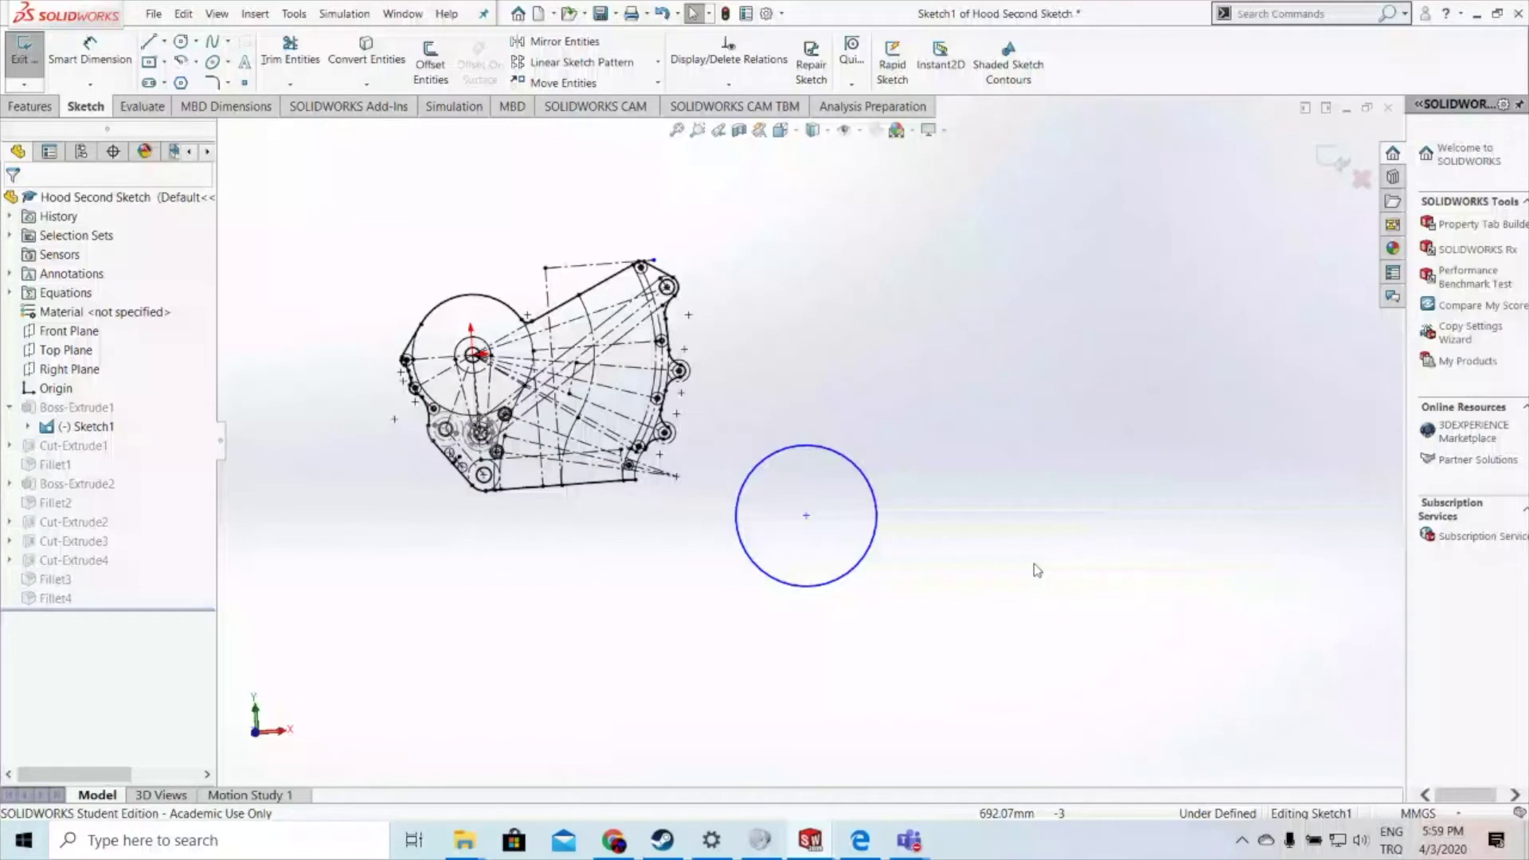
pyautogui.moveTo(1034, 563); pyautogui.dragTo(949, 447, button='right')
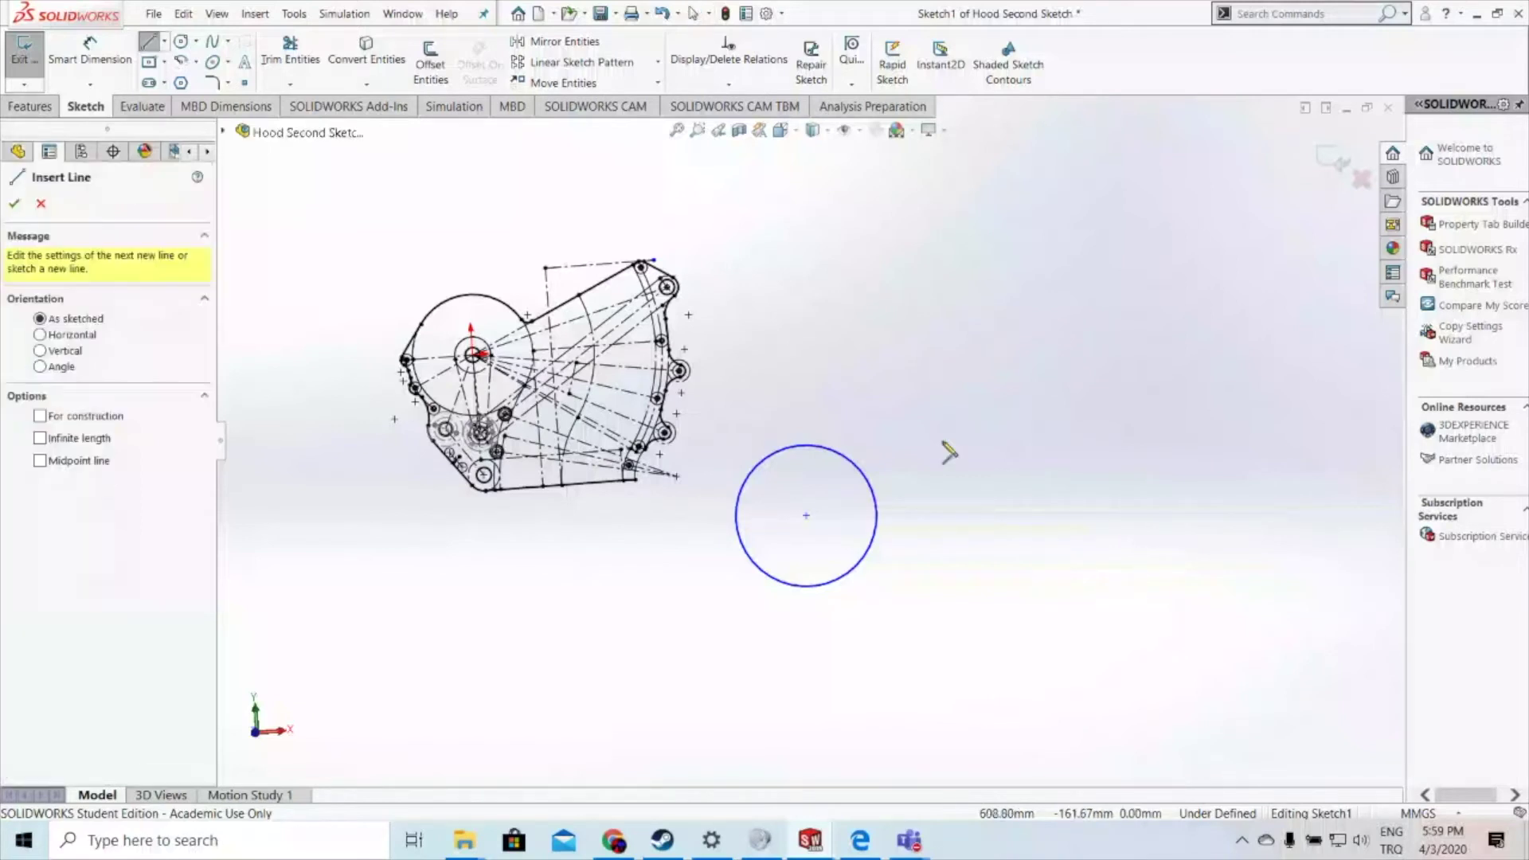
pyautogui.click(994, 536)
pyautogui.click(1138, 538)
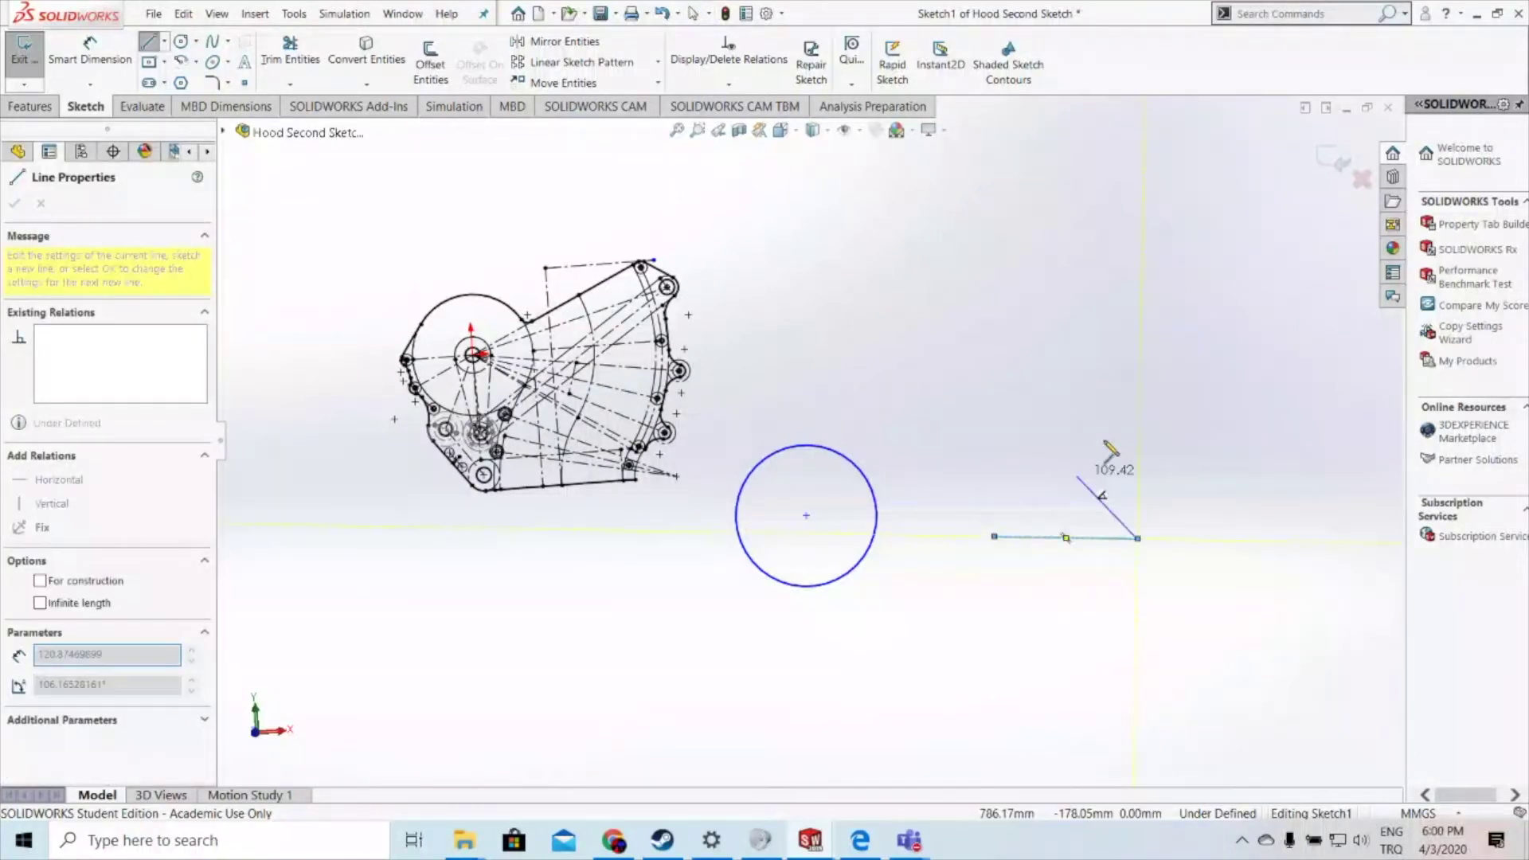
pyautogui.click(1232, 466)
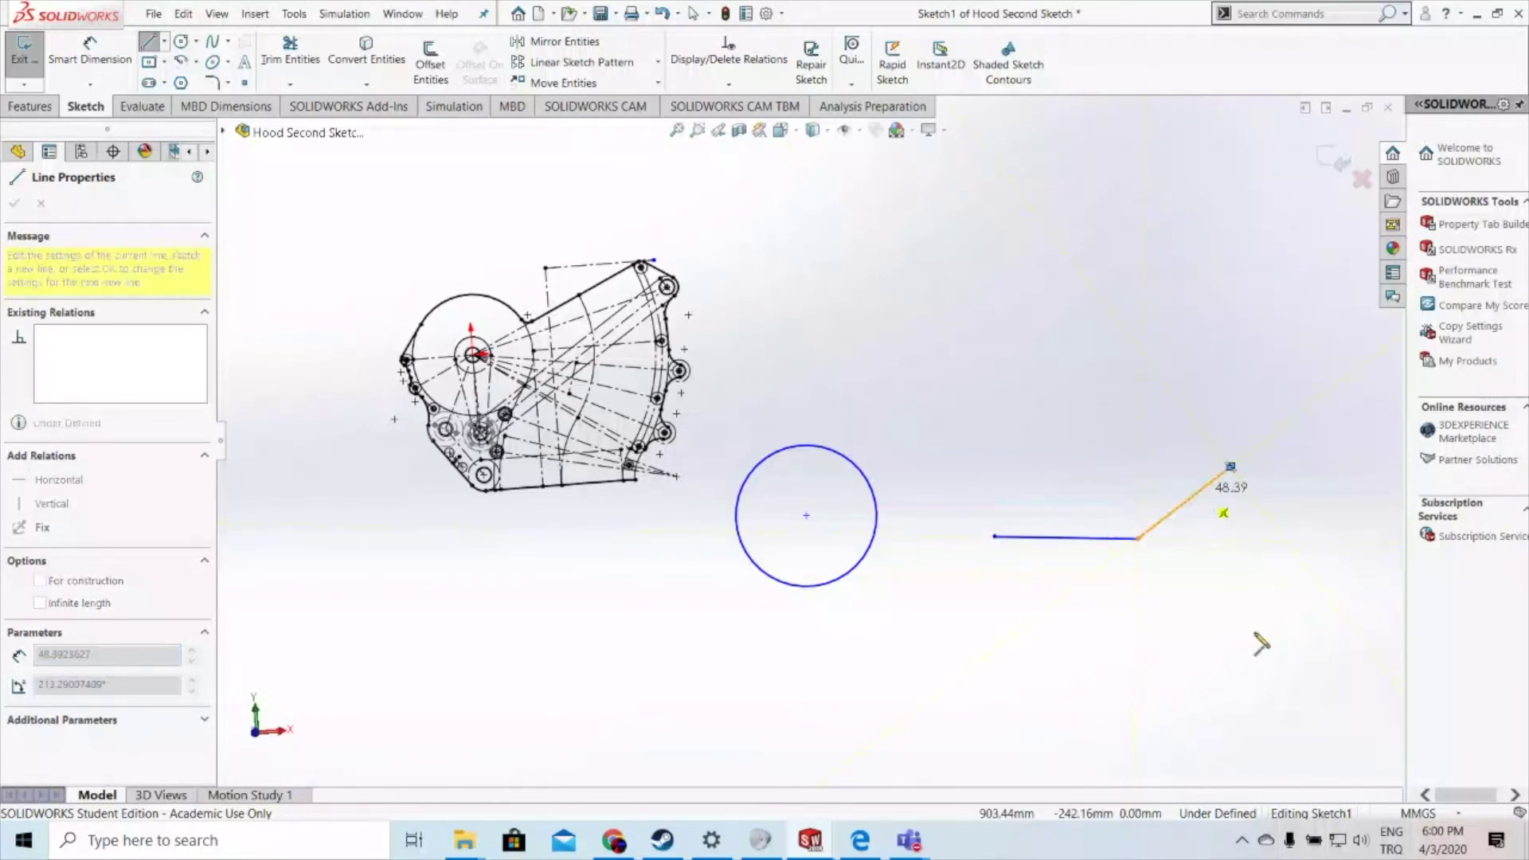
pyautogui.click(1198, 491)
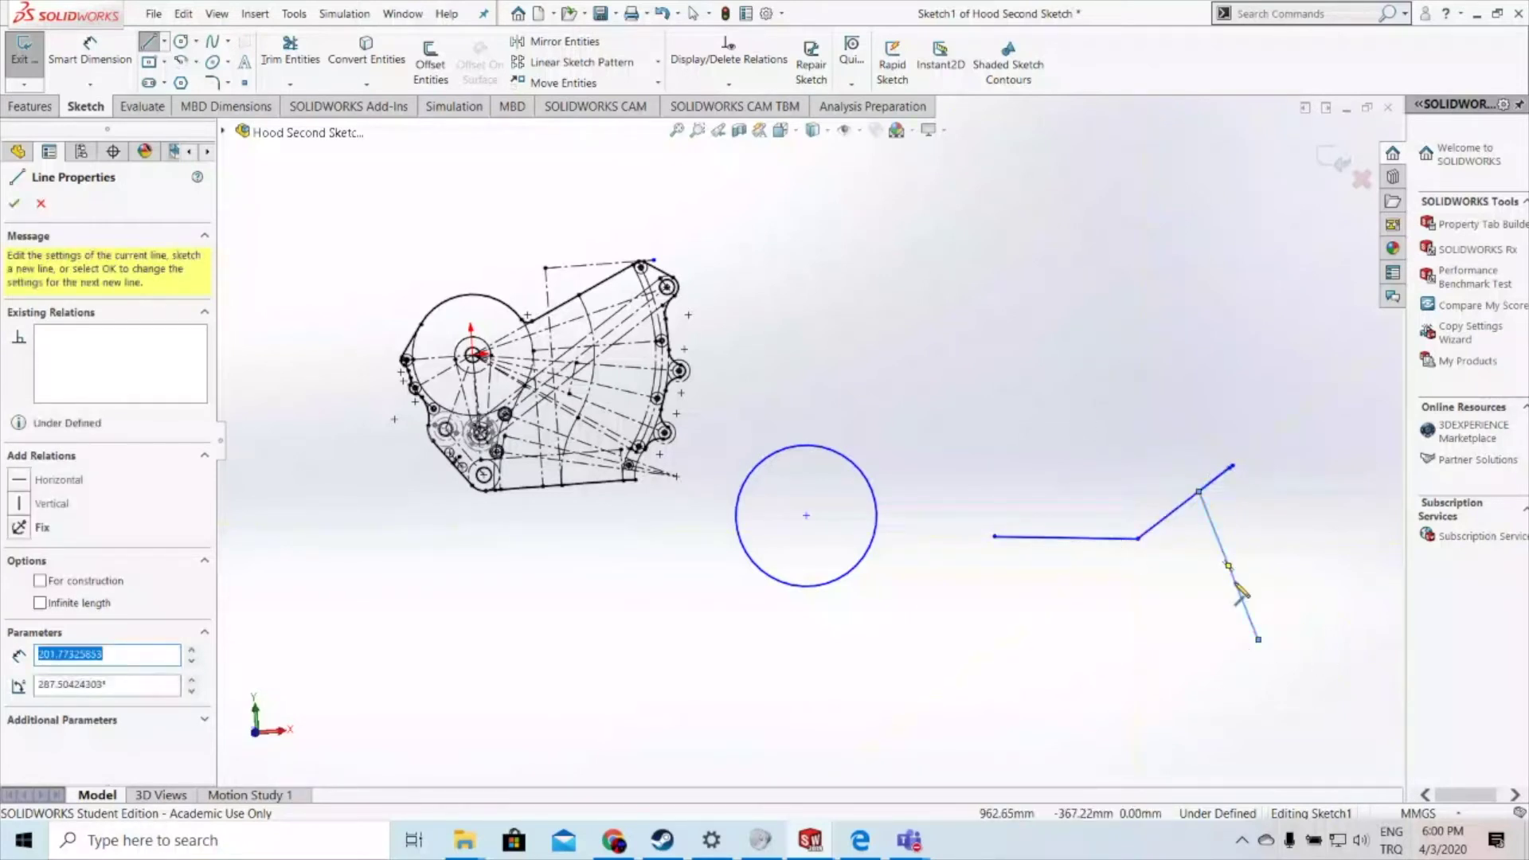
pyautogui.press('Escape')
# Step: Delete the horizontal segment and shift the view toward the remaining lines
pyautogui.click(1108, 538)
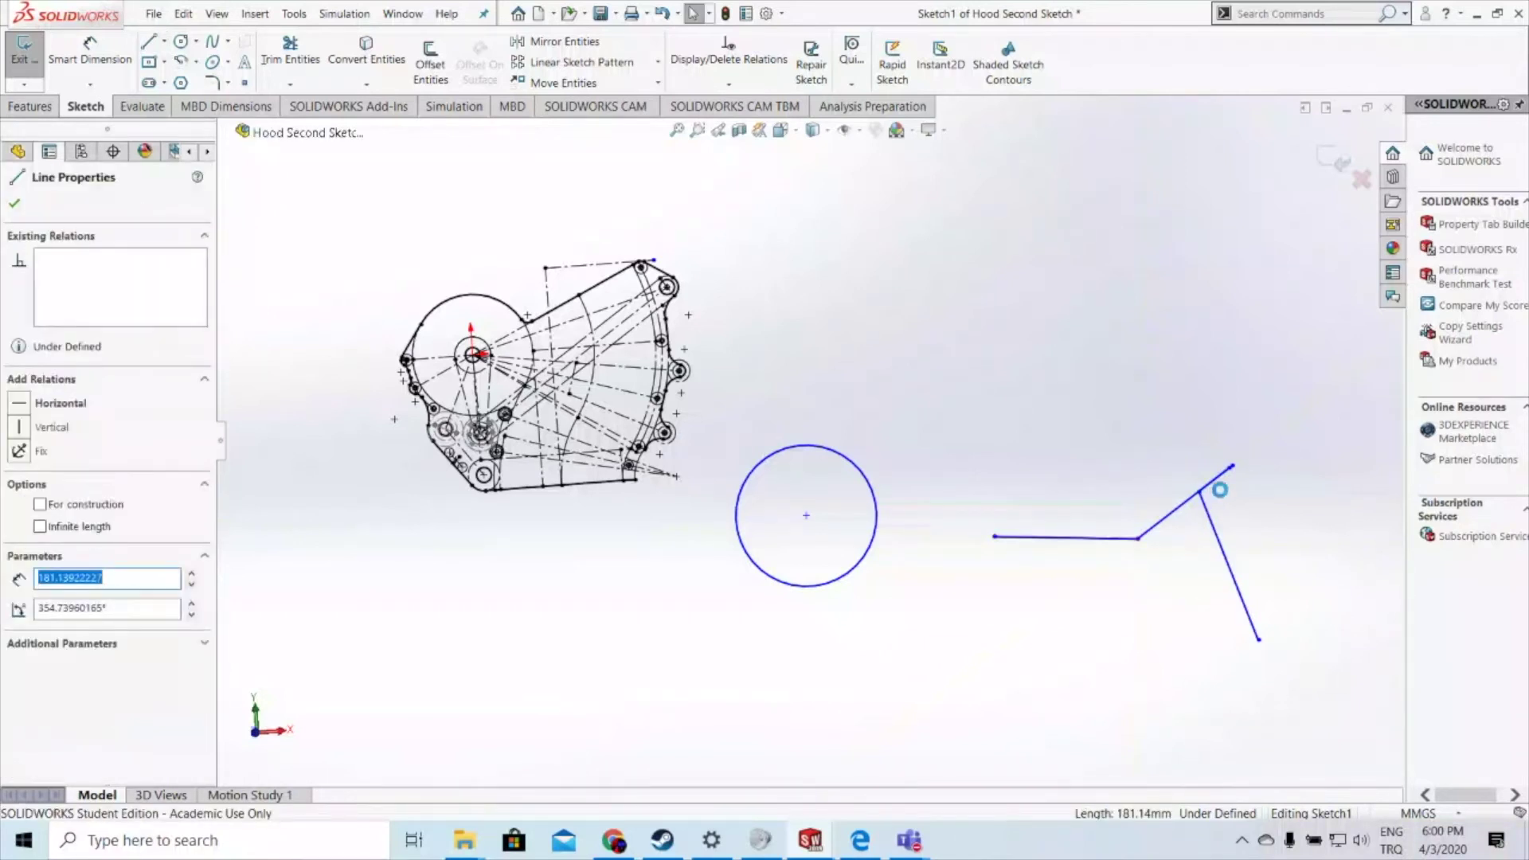
pyautogui.press('Delete')
pyautogui.keyDown('ctrl'); pyautogui.moveTo(1302, 484); pyautogui.dragTo(1209, 483, button='middle'); pyautogui.keyUp('ctrl')
pyautogui.scroll(-2, 1206, 483)
pyautogui.scroll(-2, 1040, 462)
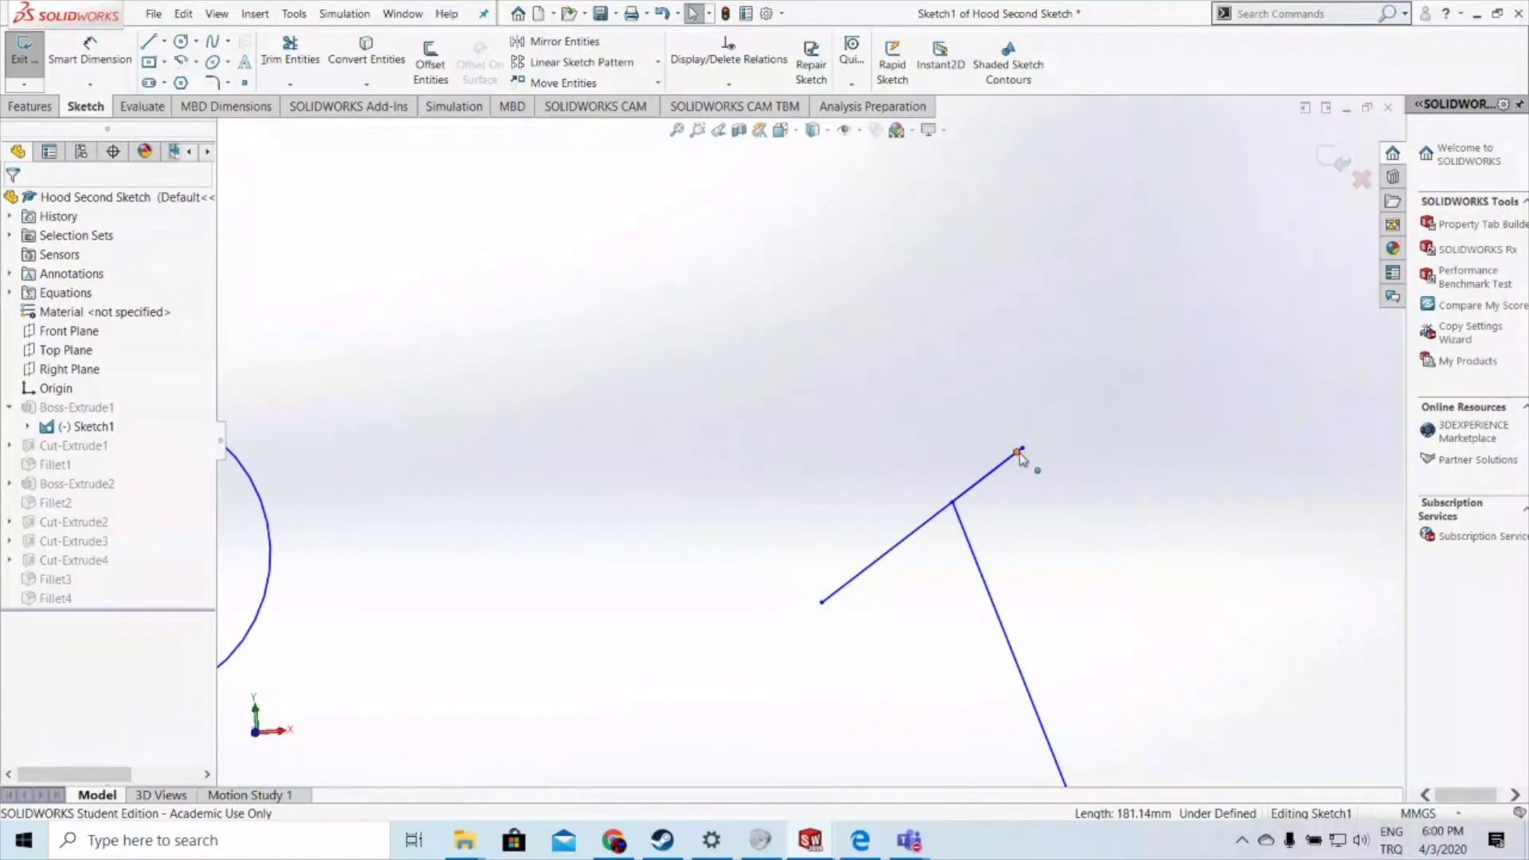
pyautogui.click(846, 130)
# Step: Add a Perpendicular relation between the lower and upper sketch lines
pyautogui.click(729, 83)
pyautogui.click(761, 118)
pyautogui.click(972, 544)
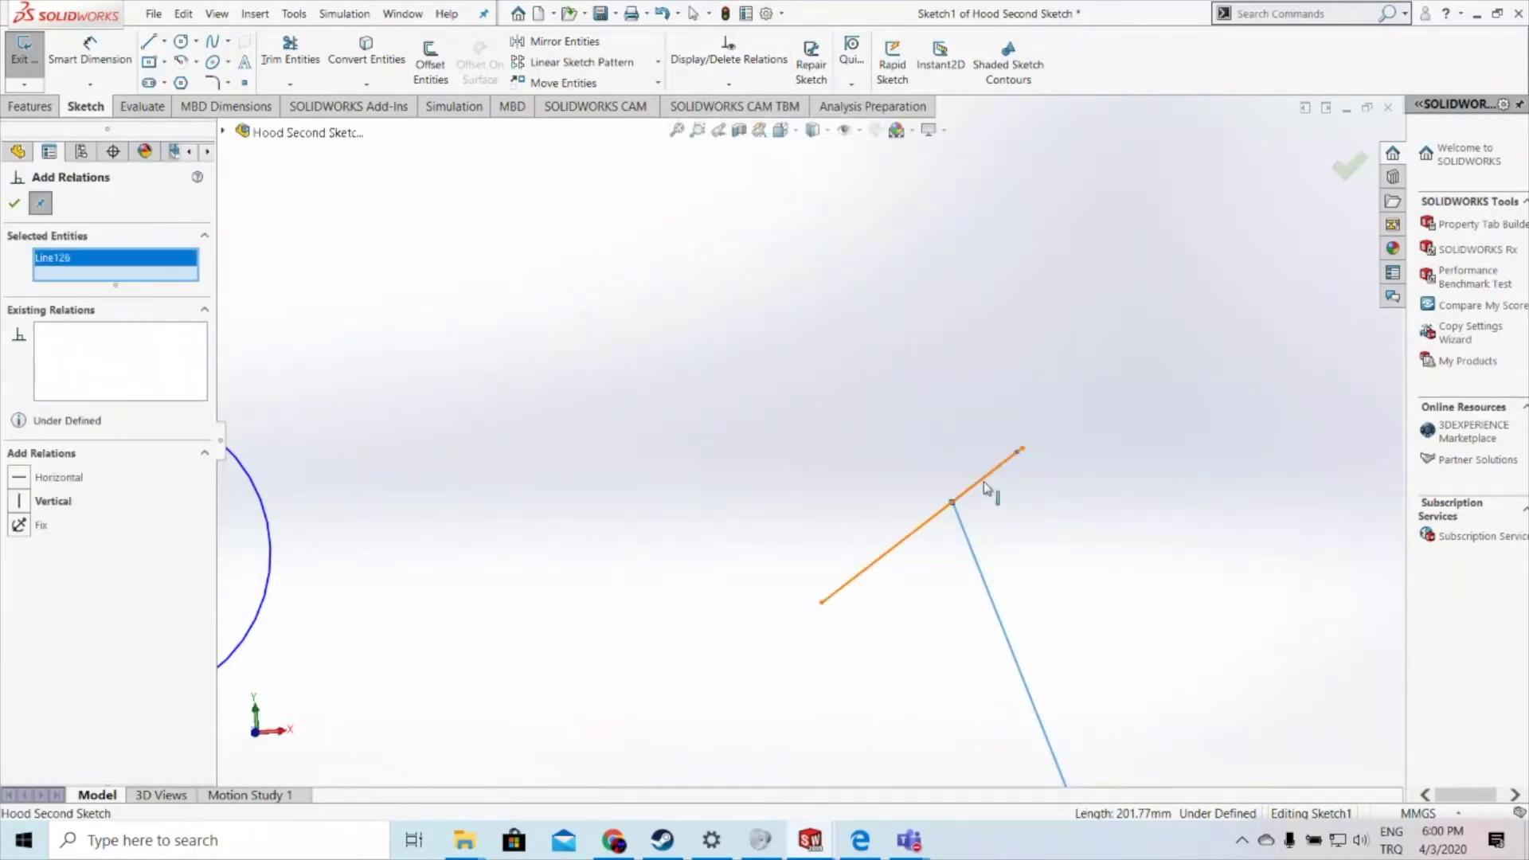
pyautogui.click(985, 483)
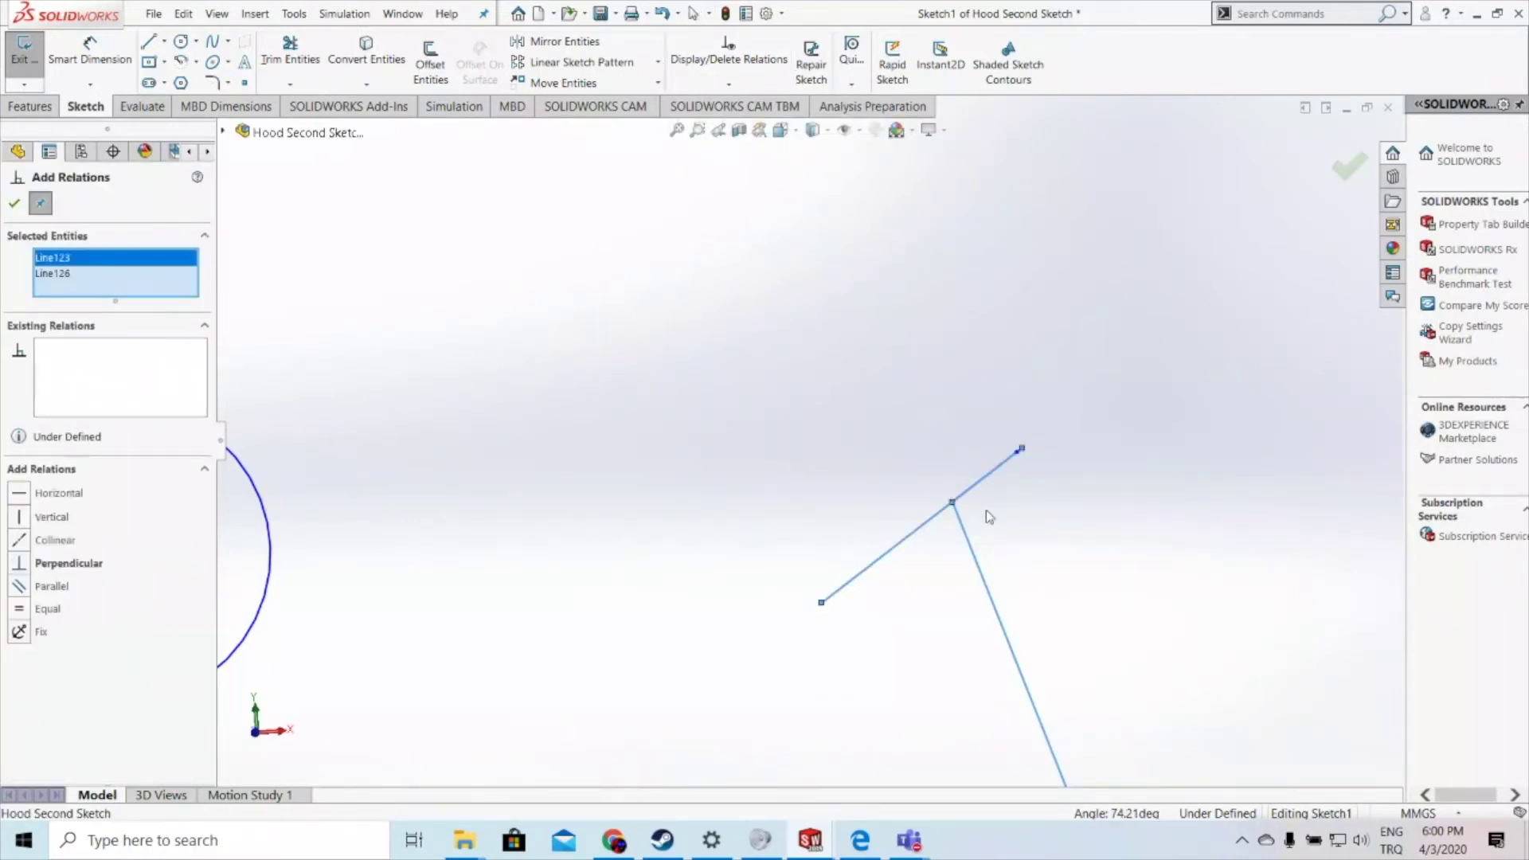
pyautogui.click(41, 565)
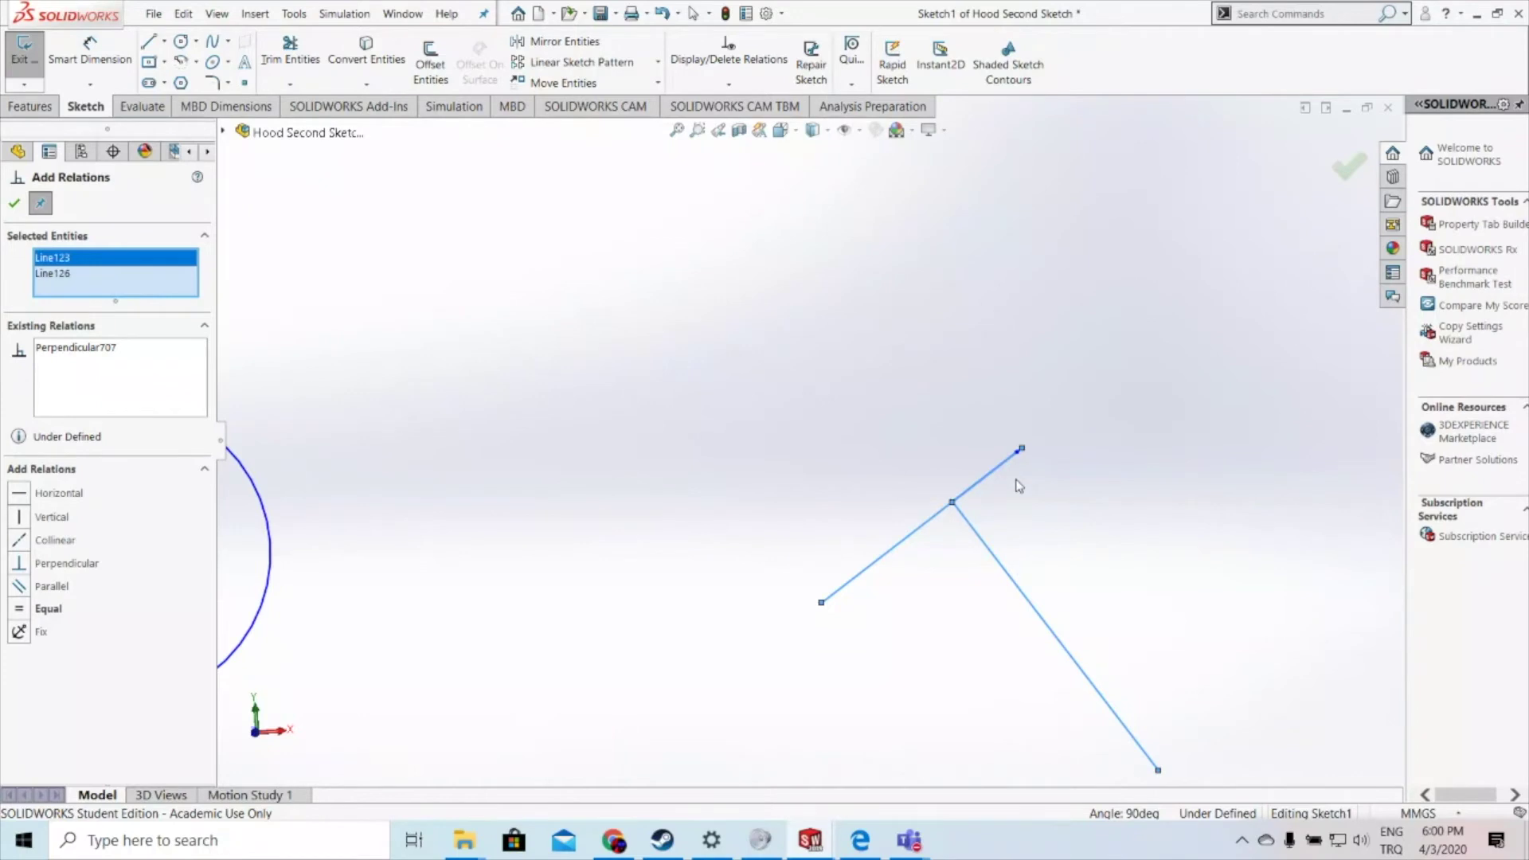
pyautogui.scroll(2, 1006, 683)
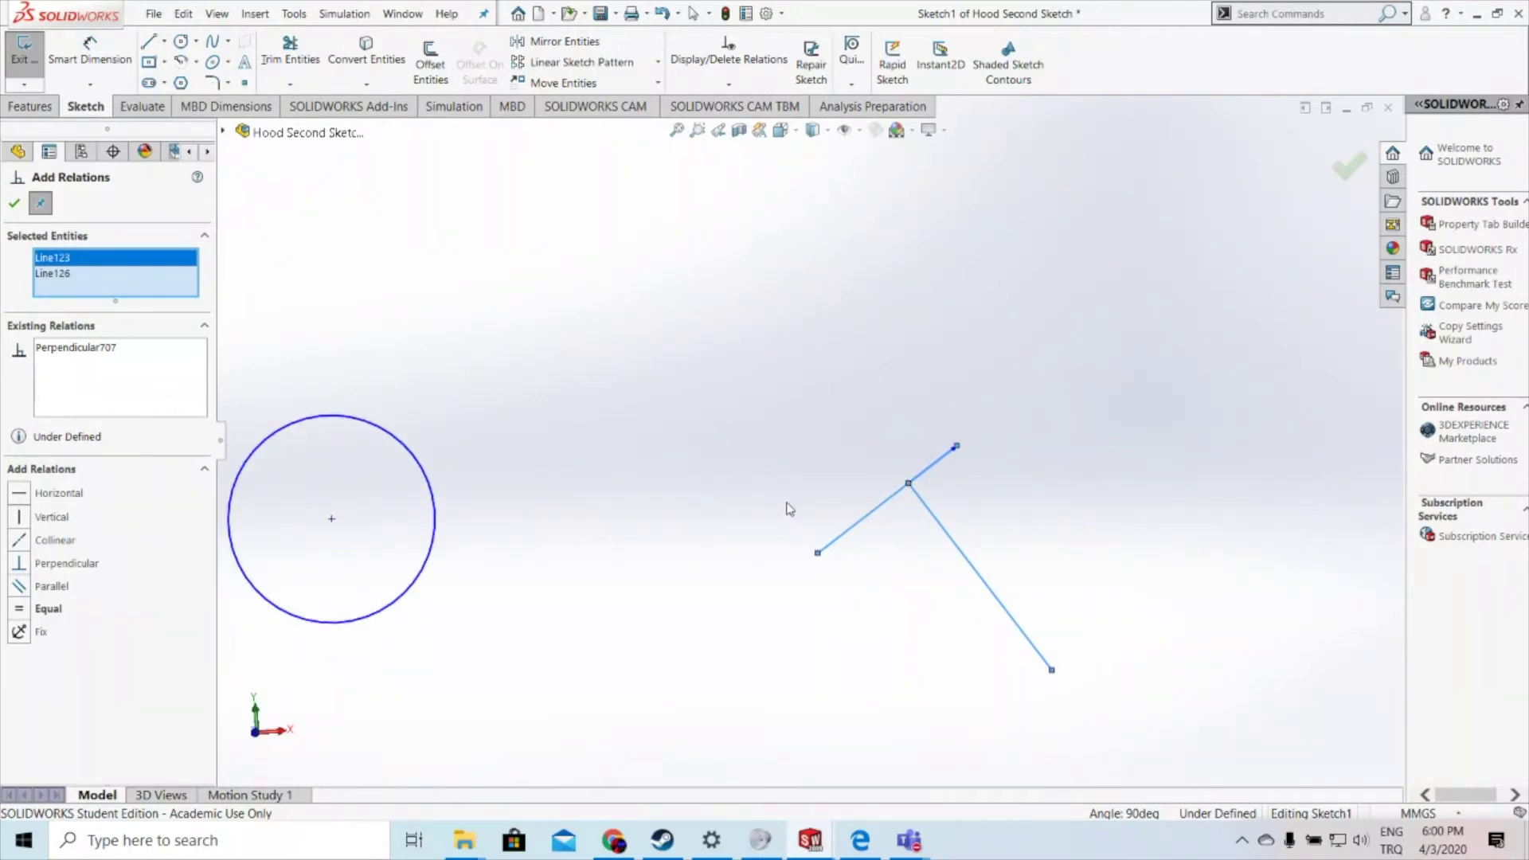
pyautogui.click(13, 204)
pyautogui.click(729, 83)
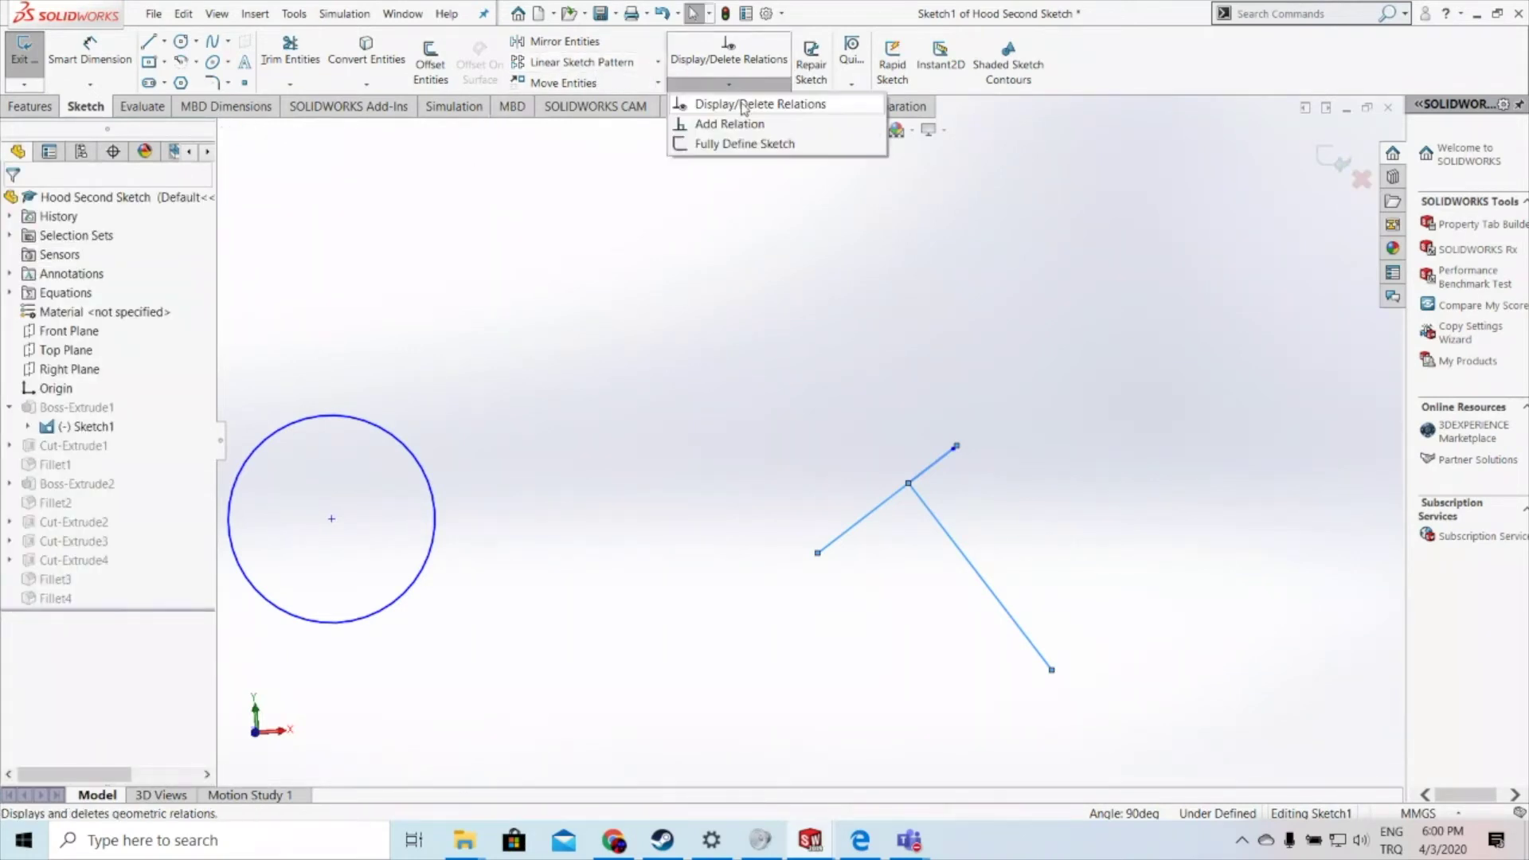
# Step: Merge the lines' junction point into the upper line's left endpoint to form a V
pyautogui.click(744, 124)
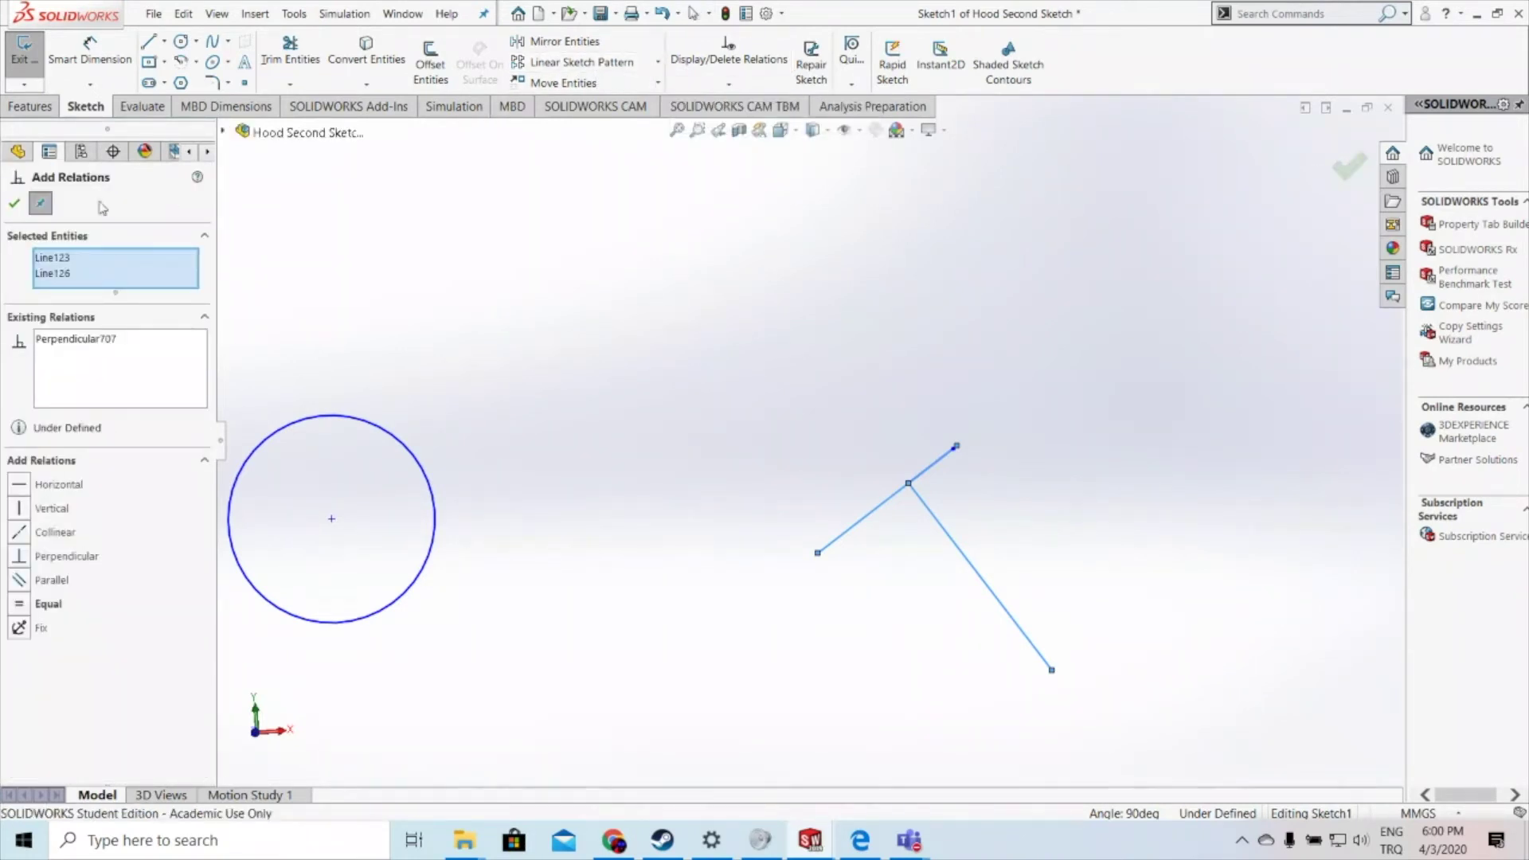
pyautogui.rightClick(99, 261)
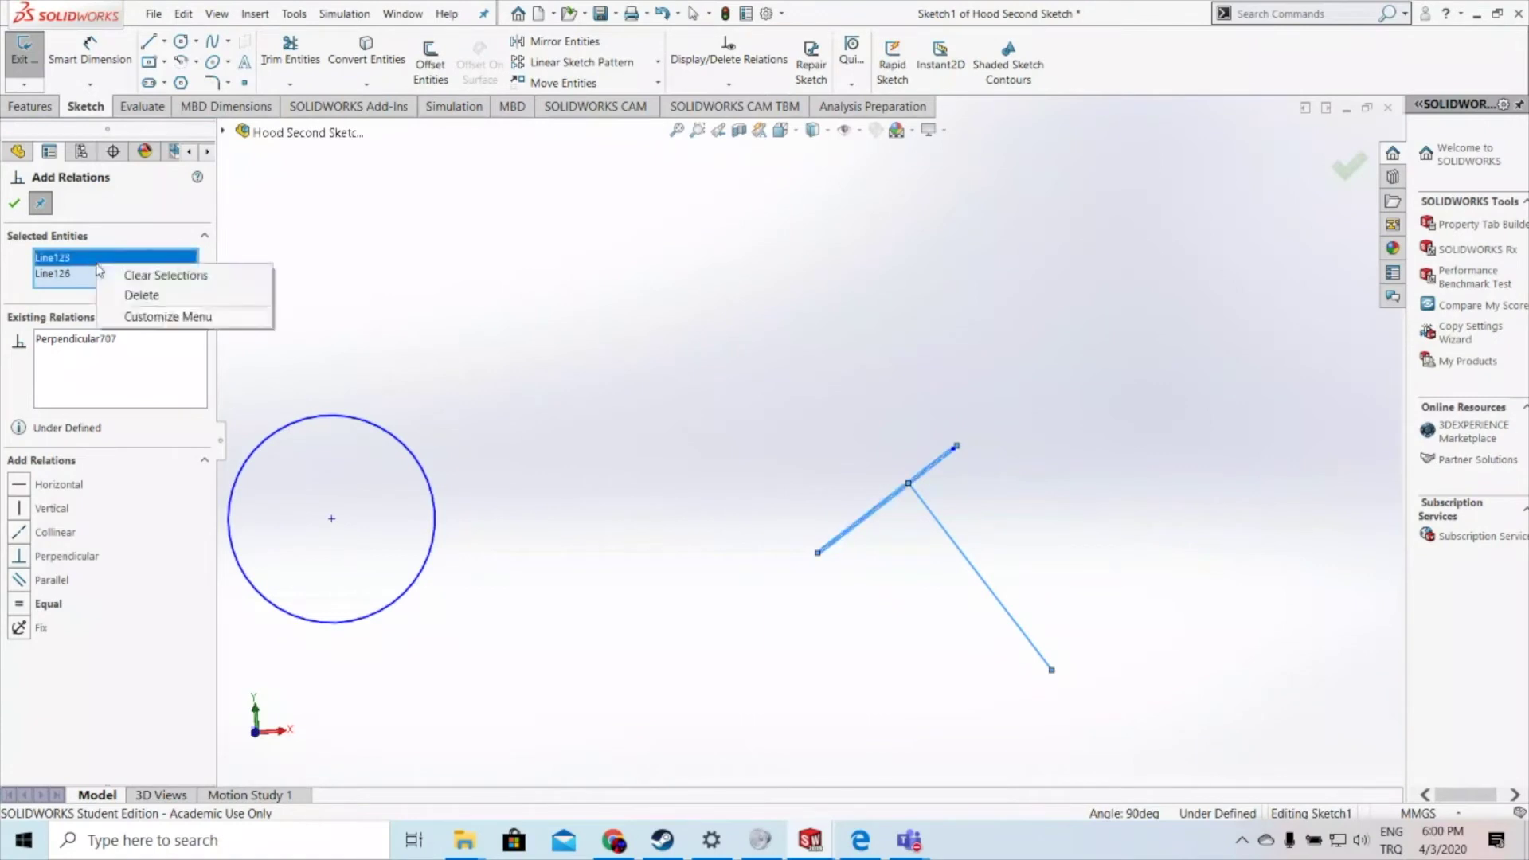
pyautogui.click(172, 276)
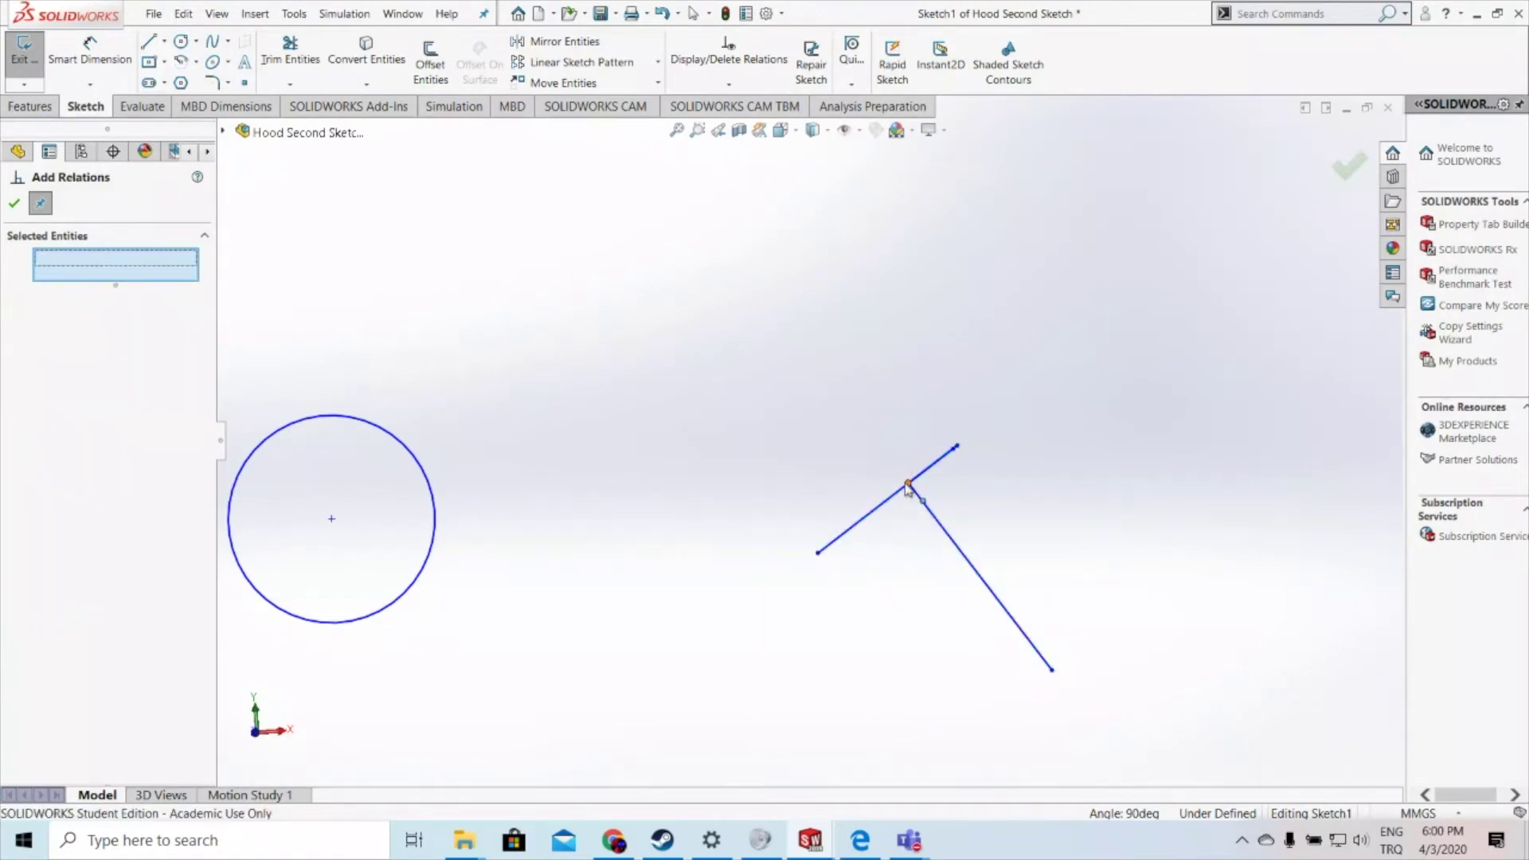
pyautogui.click(909, 484)
pyautogui.click(818, 553)
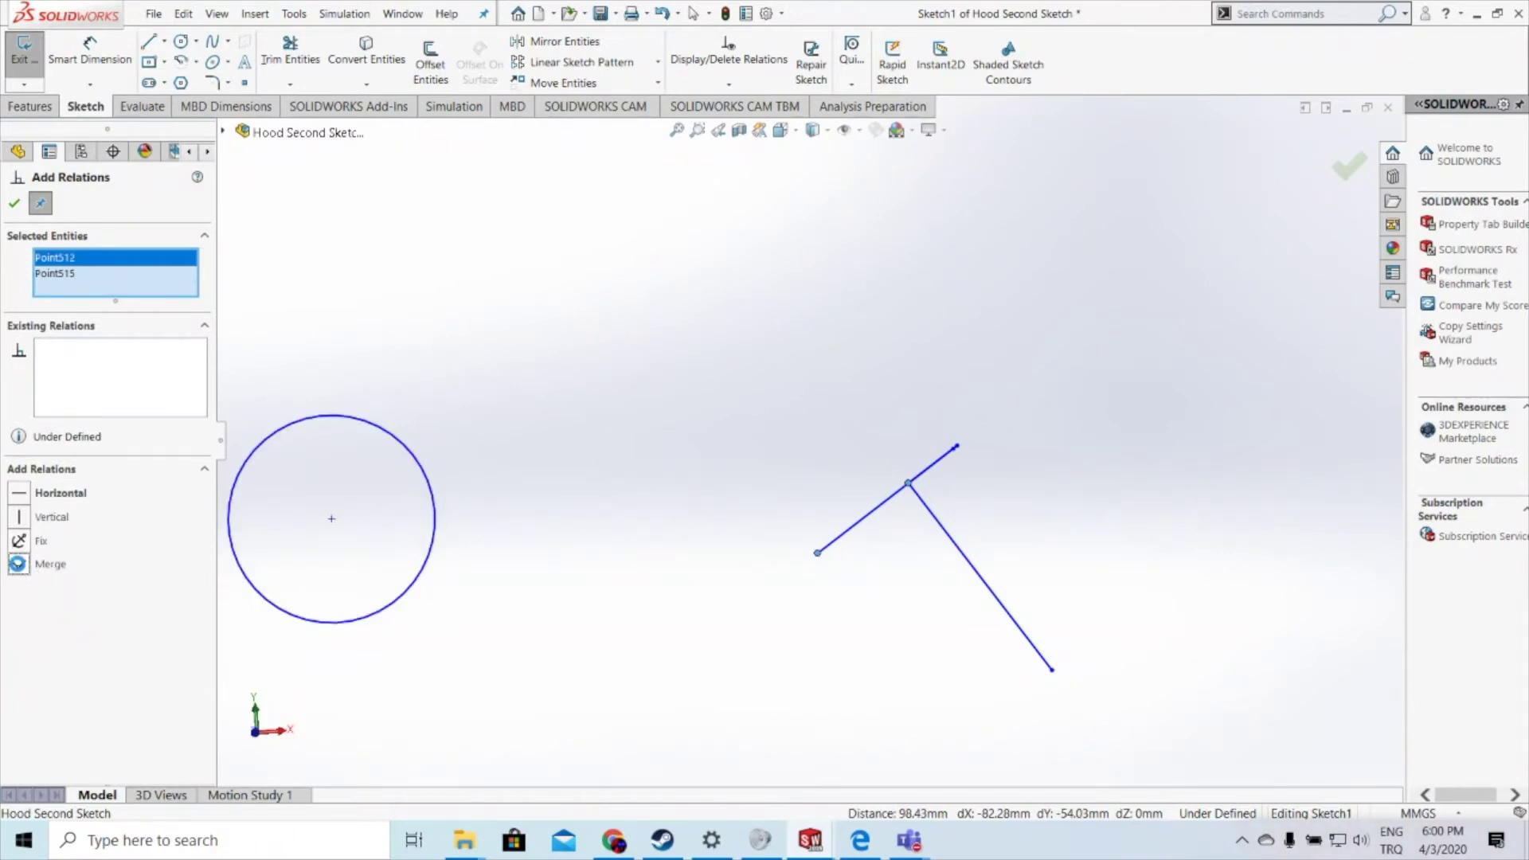
pyautogui.click(17, 564)
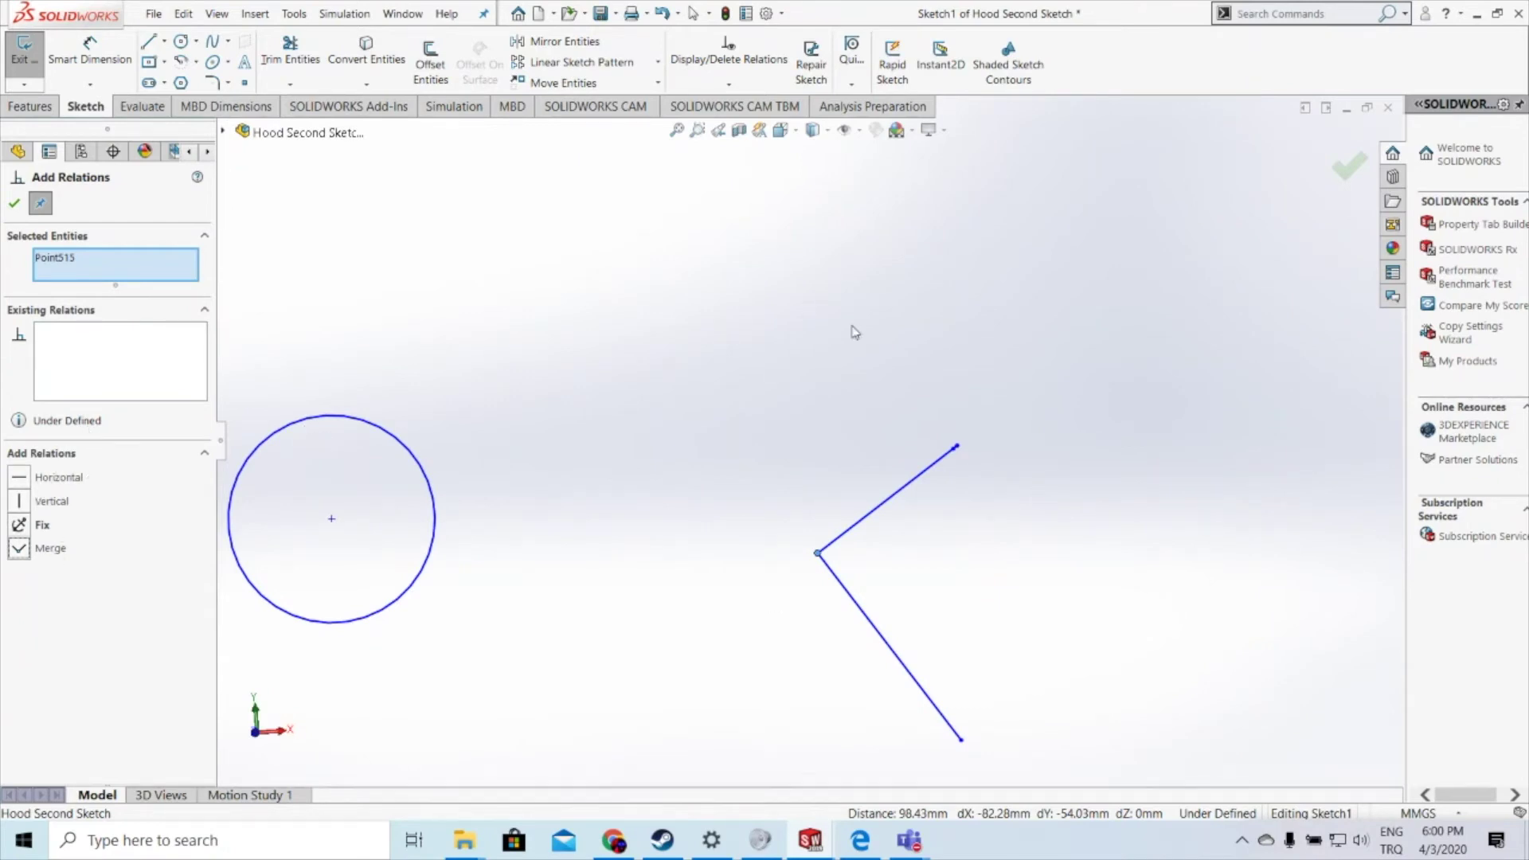
# Step: Give the lower and upper lines an Equal length relation
pyautogui.rightClick(132, 261)
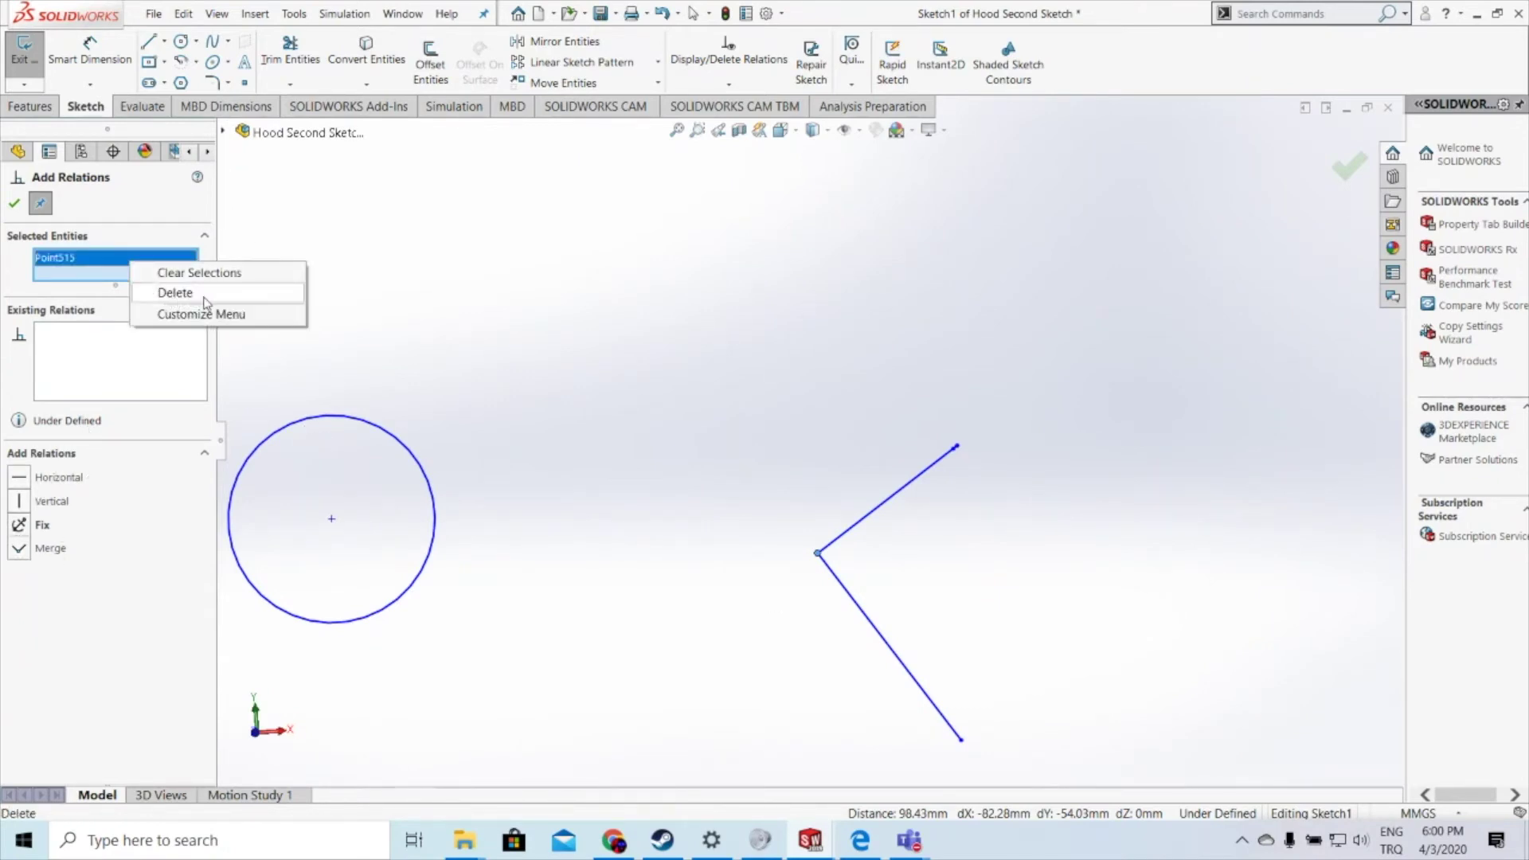
pyautogui.click(177, 293)
pyautogui.click(887, 647)
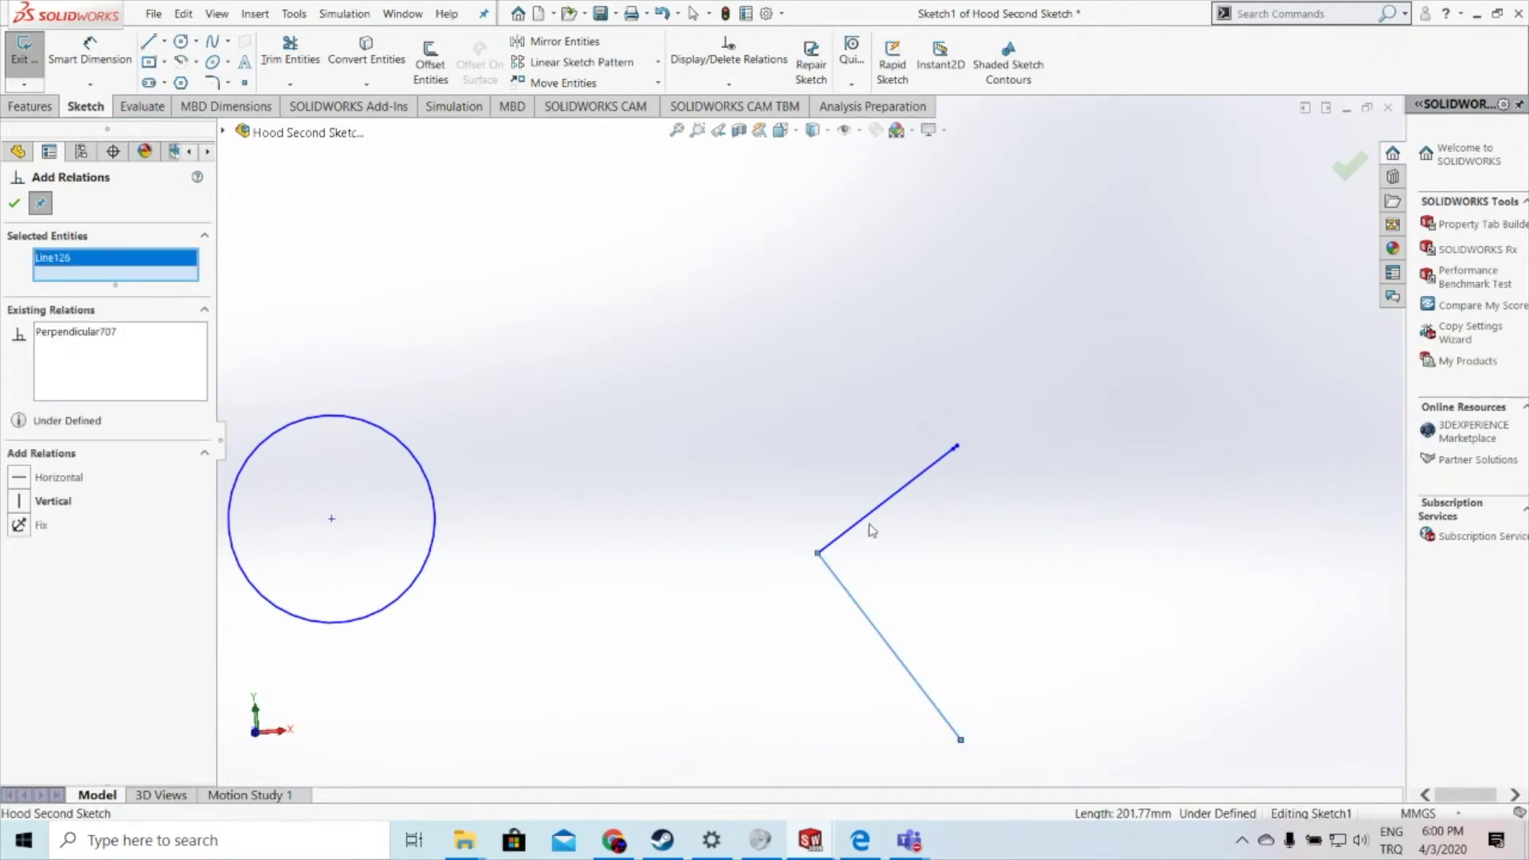
pyautogui.click(877, 518)
pyautogui.click(39, 610)
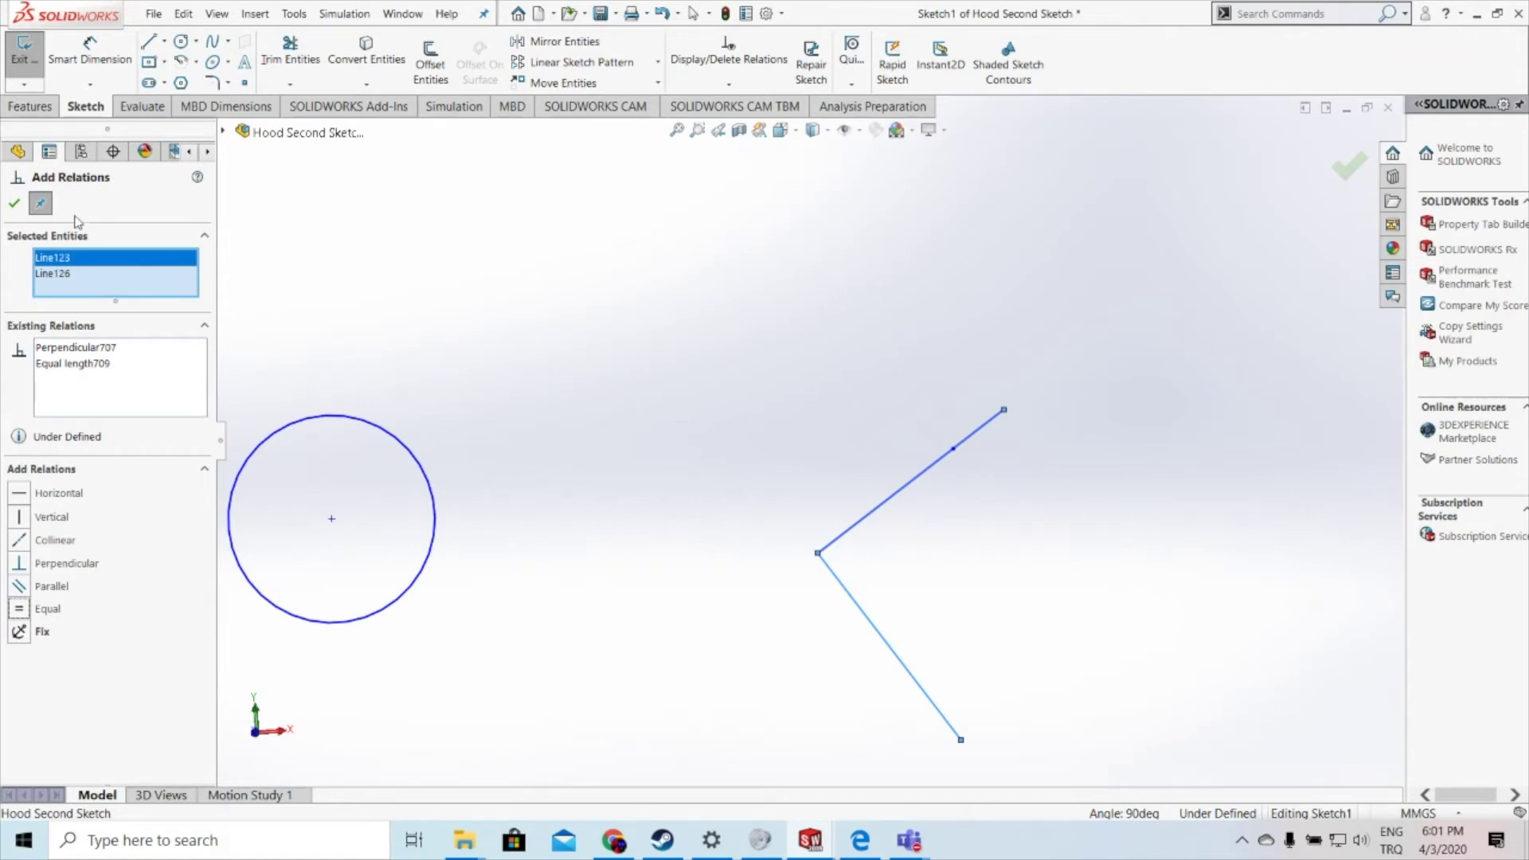
pyautogui.click(14, 203)
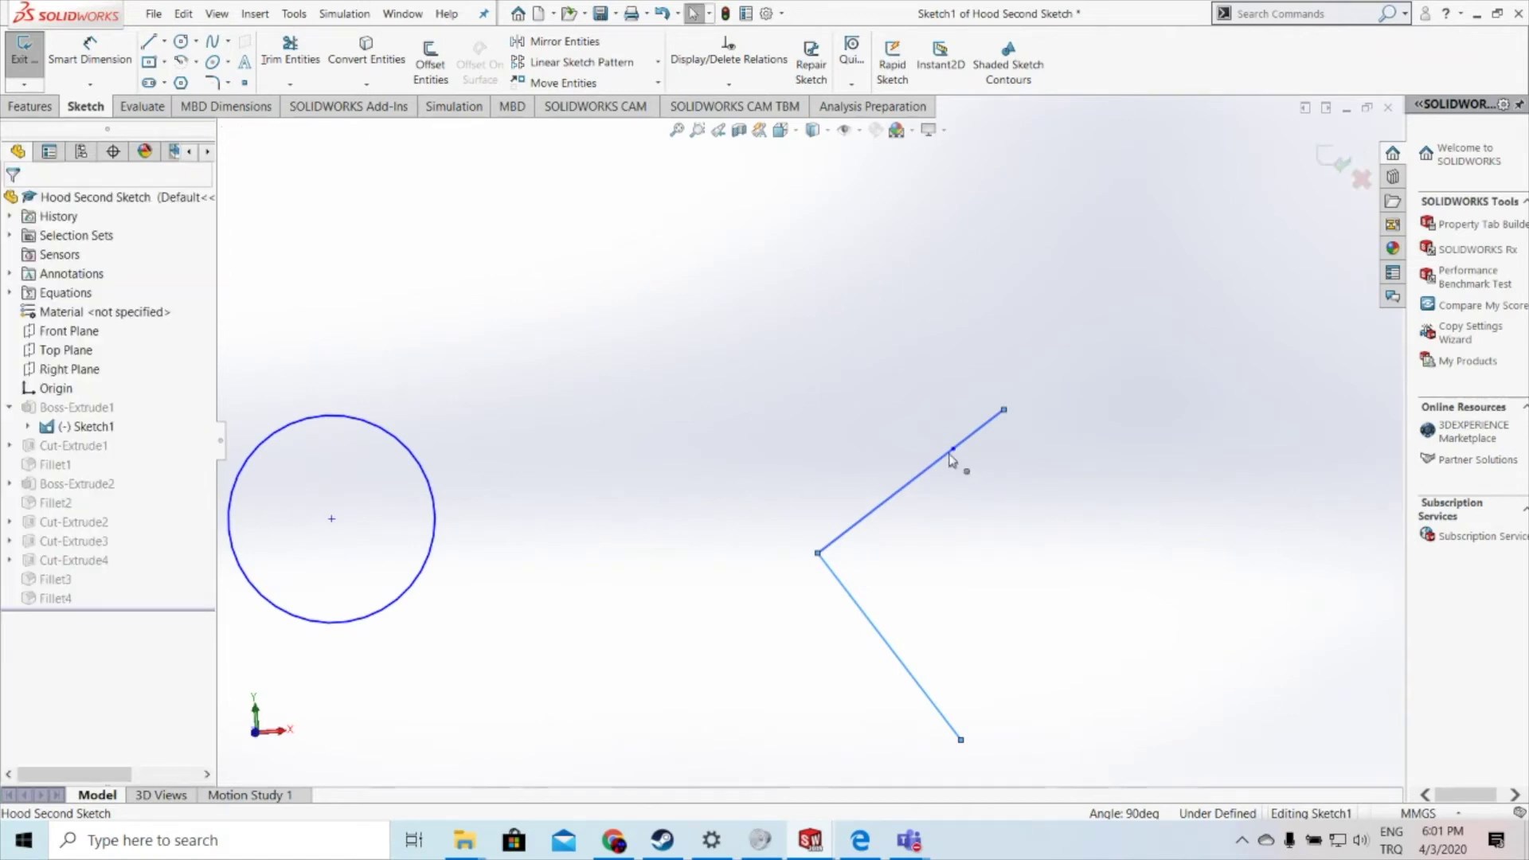
# Step: Add a Horizontal relation to the upper line (Line123) alone, leaving the lower line vertical
pyautogui.click(729, 83)
pyautogui.click(727, 119)
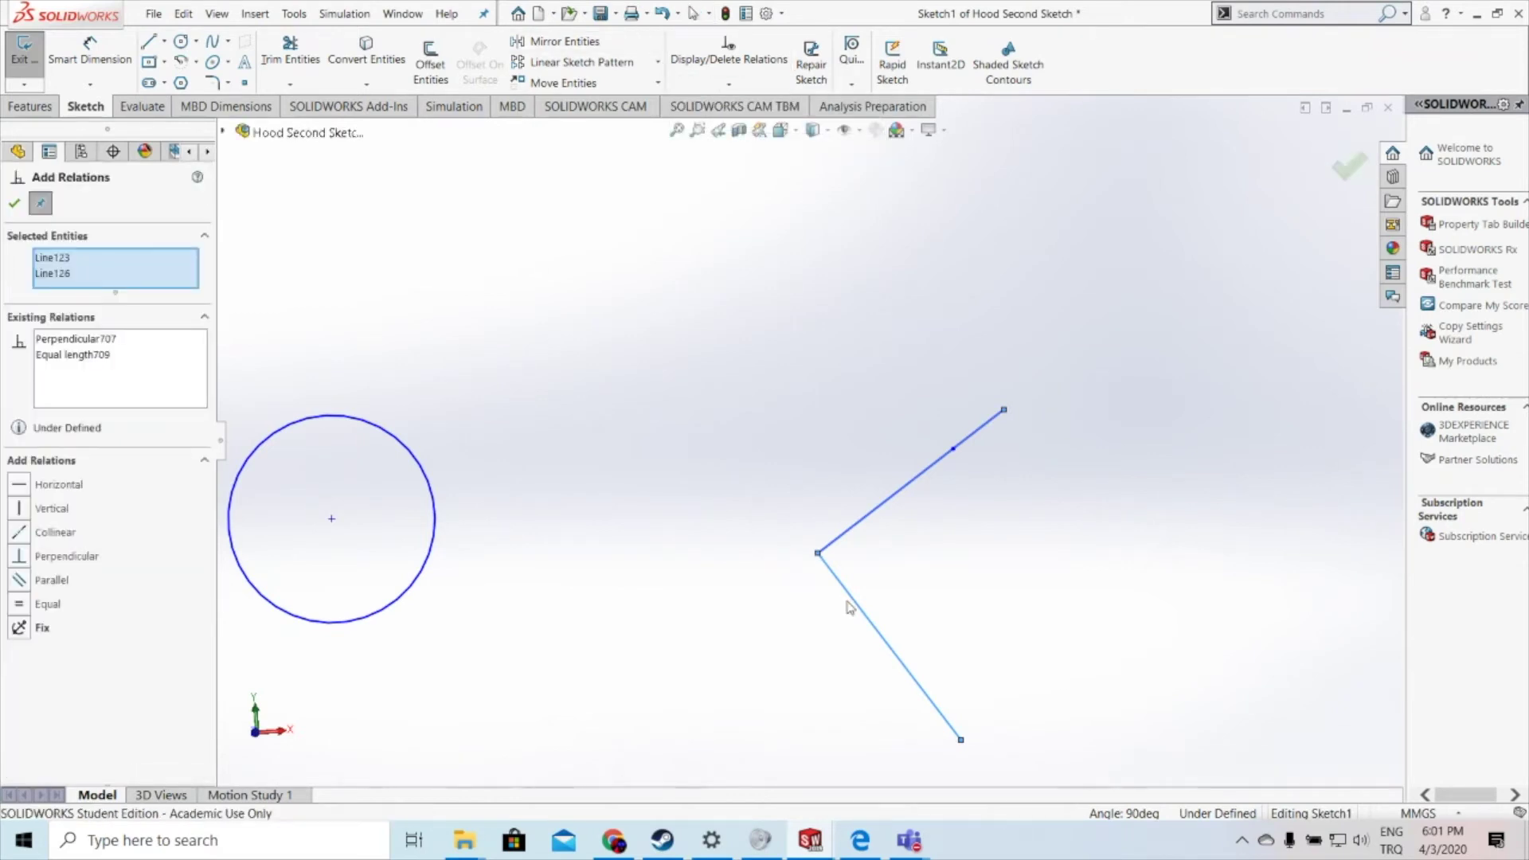
pyautogui.click(866, 617)
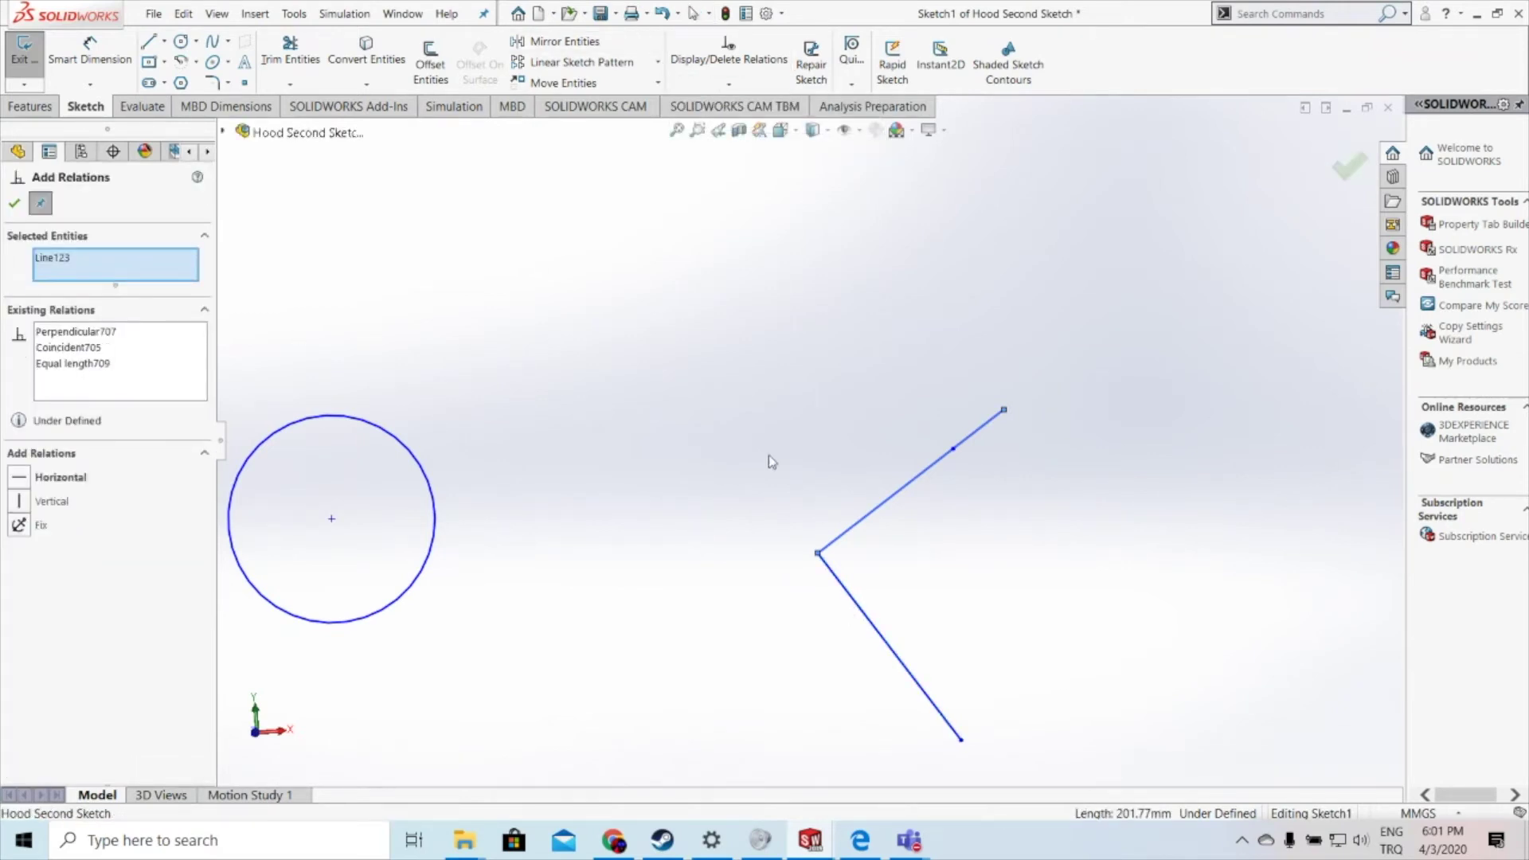
pyautogui.click(50, 481)
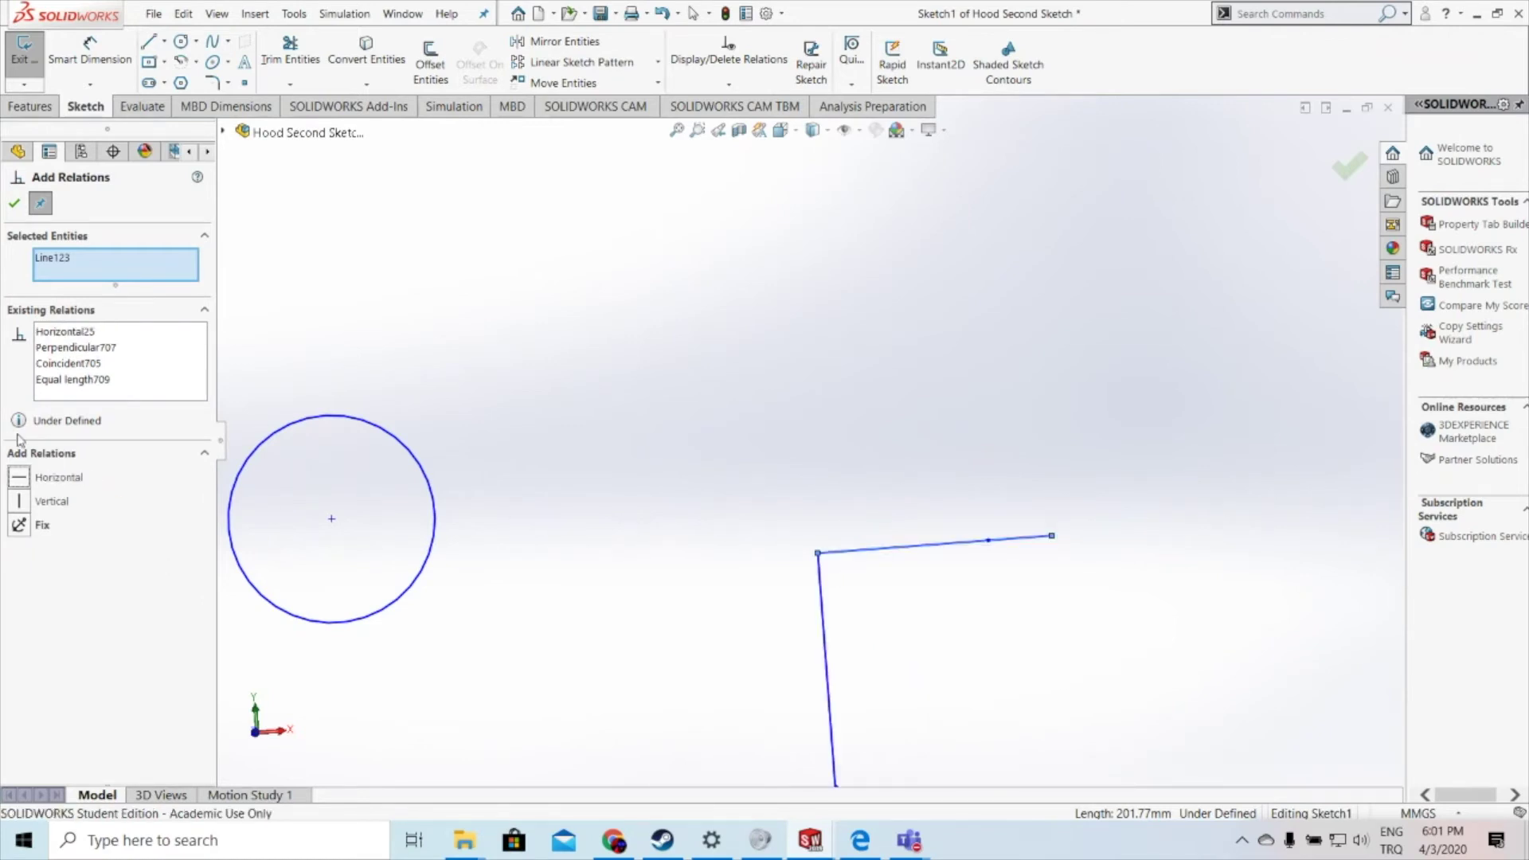
pyautogui.scroll(2, 876, 558)
pyautogui.scroll(-2, 866, 530)
pyautogui.click(15, 203)
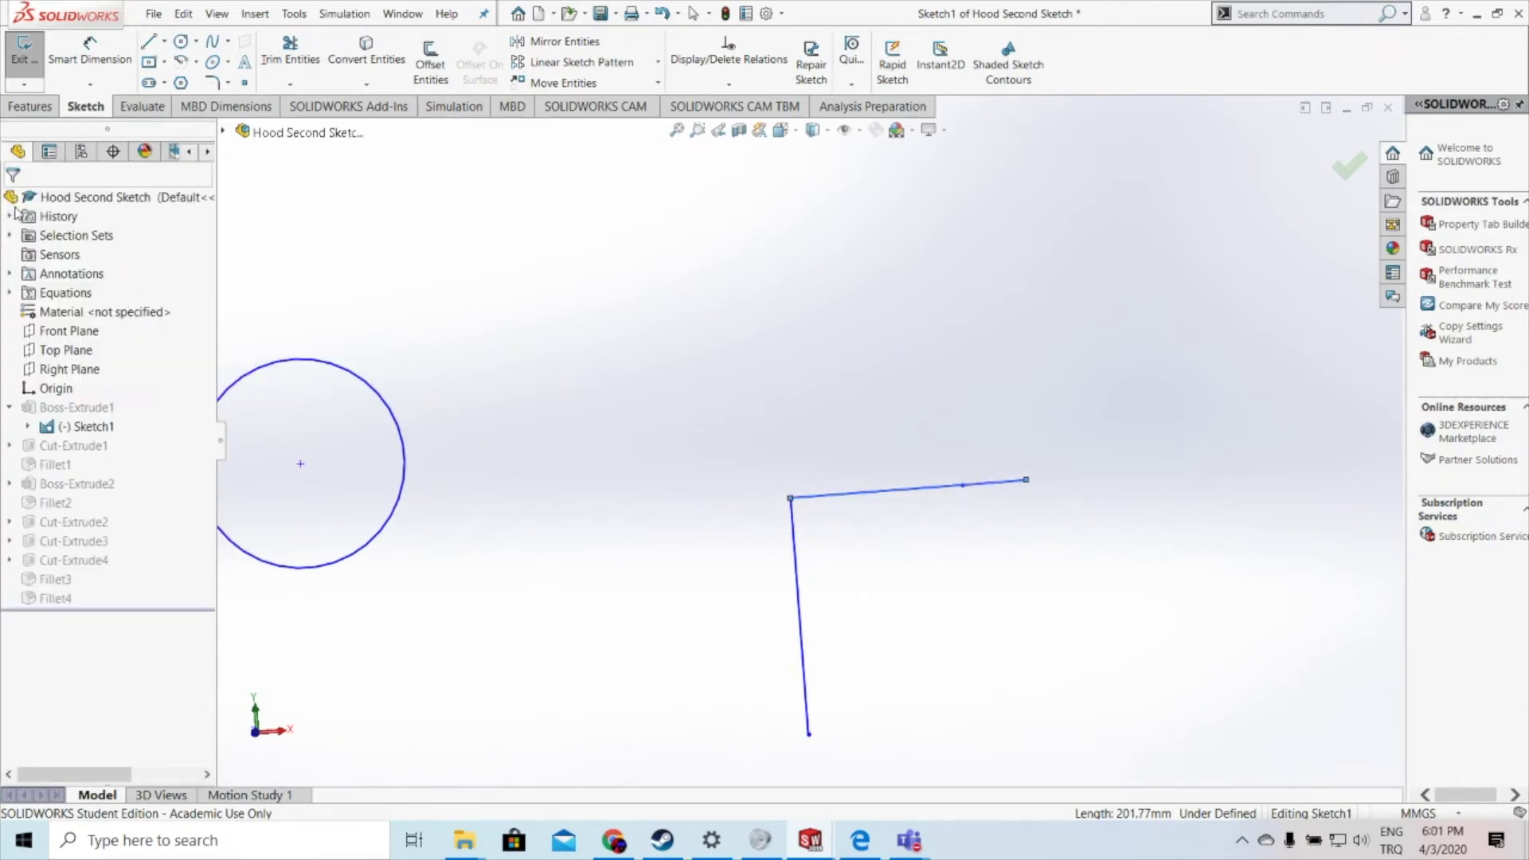
pyautogui.click(301, 463)
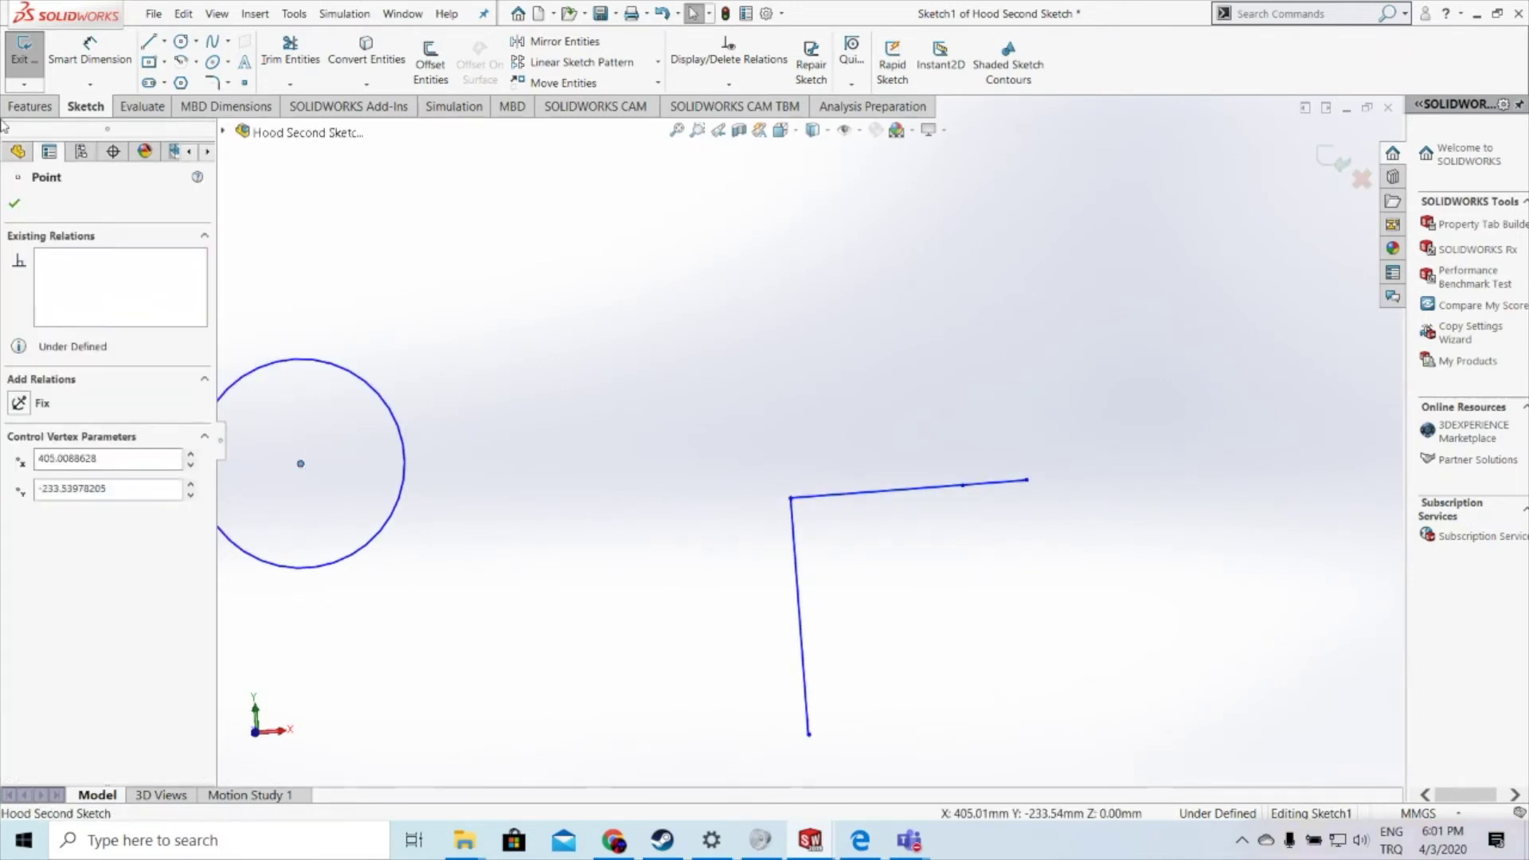
# Step: Draw a circle to the left of the hood plate sketch
pyautogui.click(1033, 261)
pyautogui.press('c')
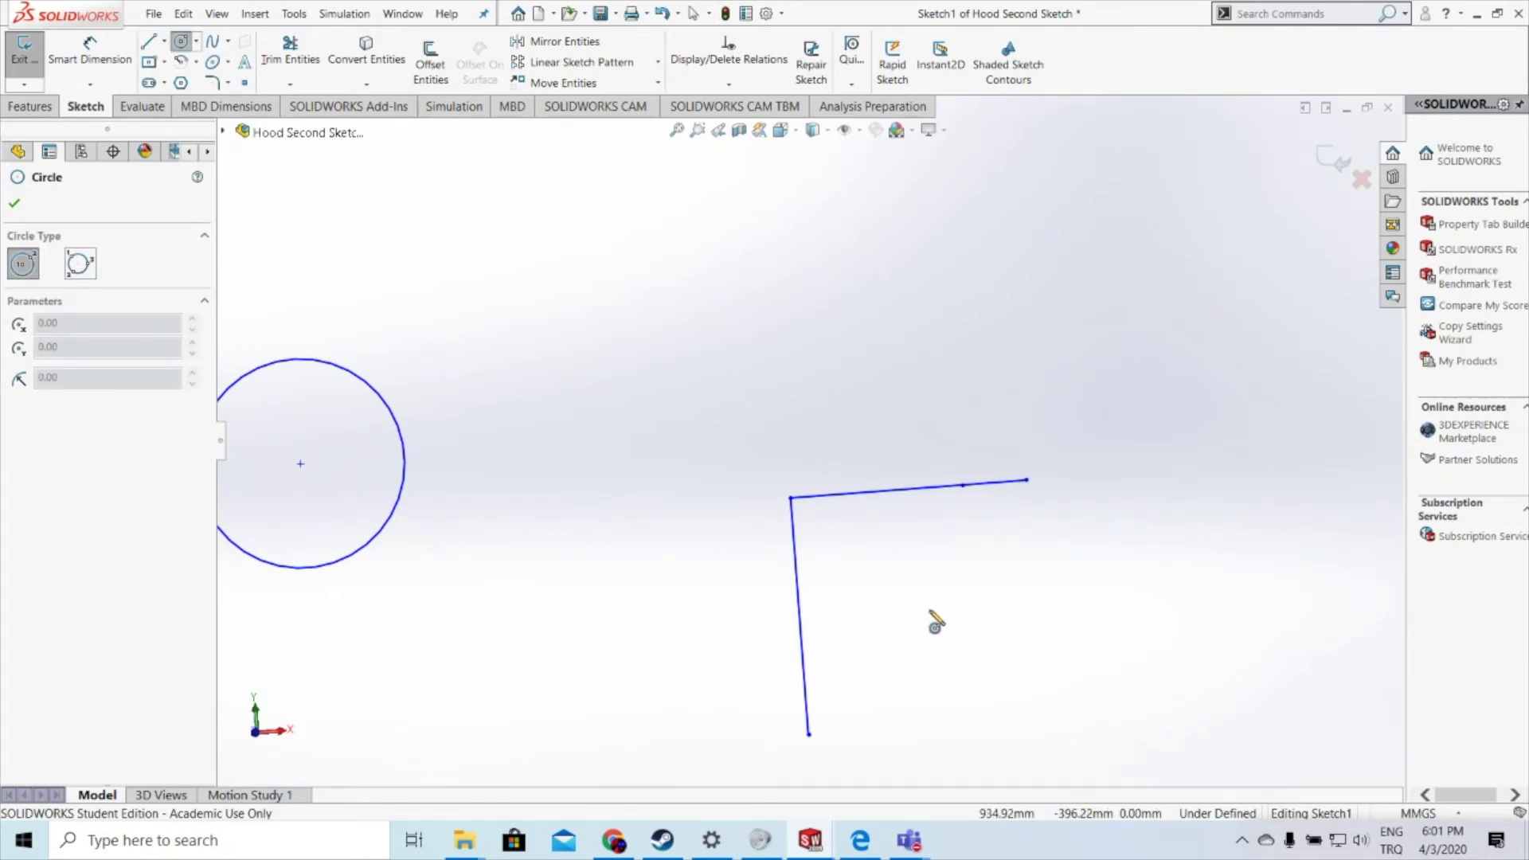
pyautogui.click(197, 43)
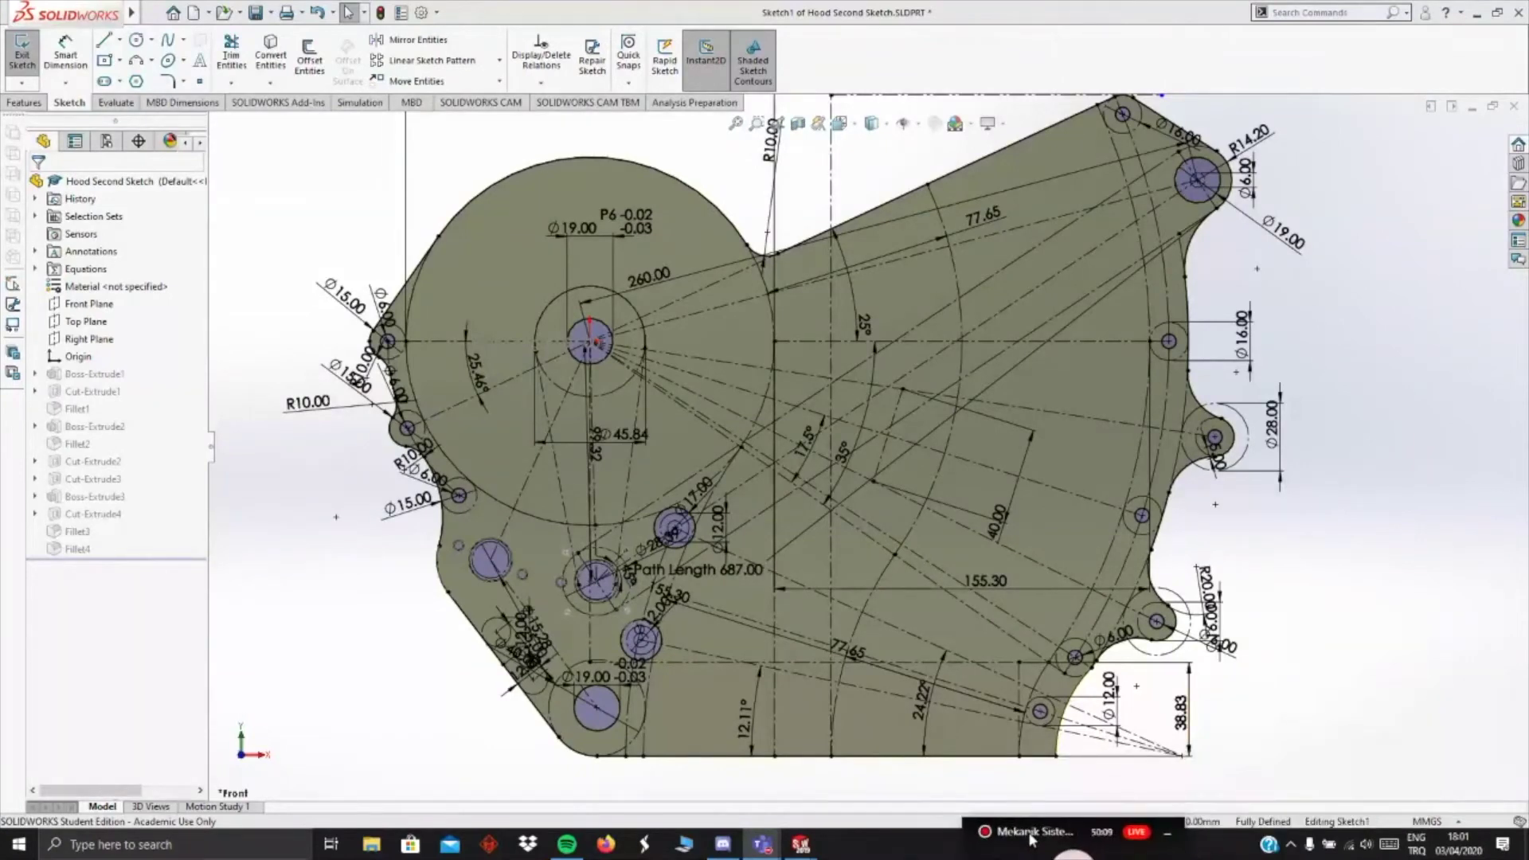
pyautogui.scroll(2, 866, 453)
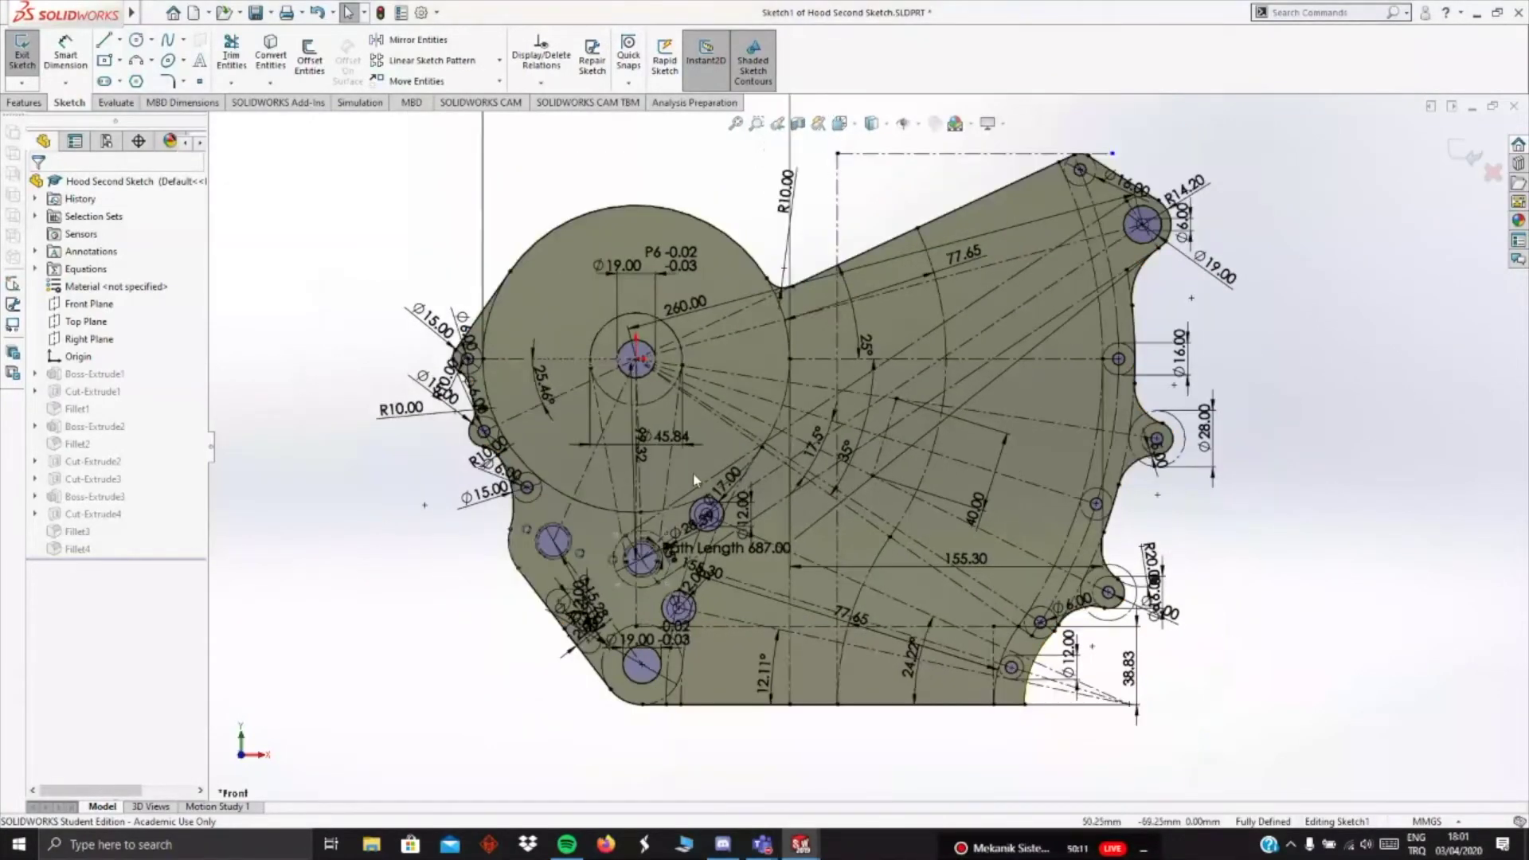
pyautogui.click(136, 40)
pyautogui.click(258, 423)
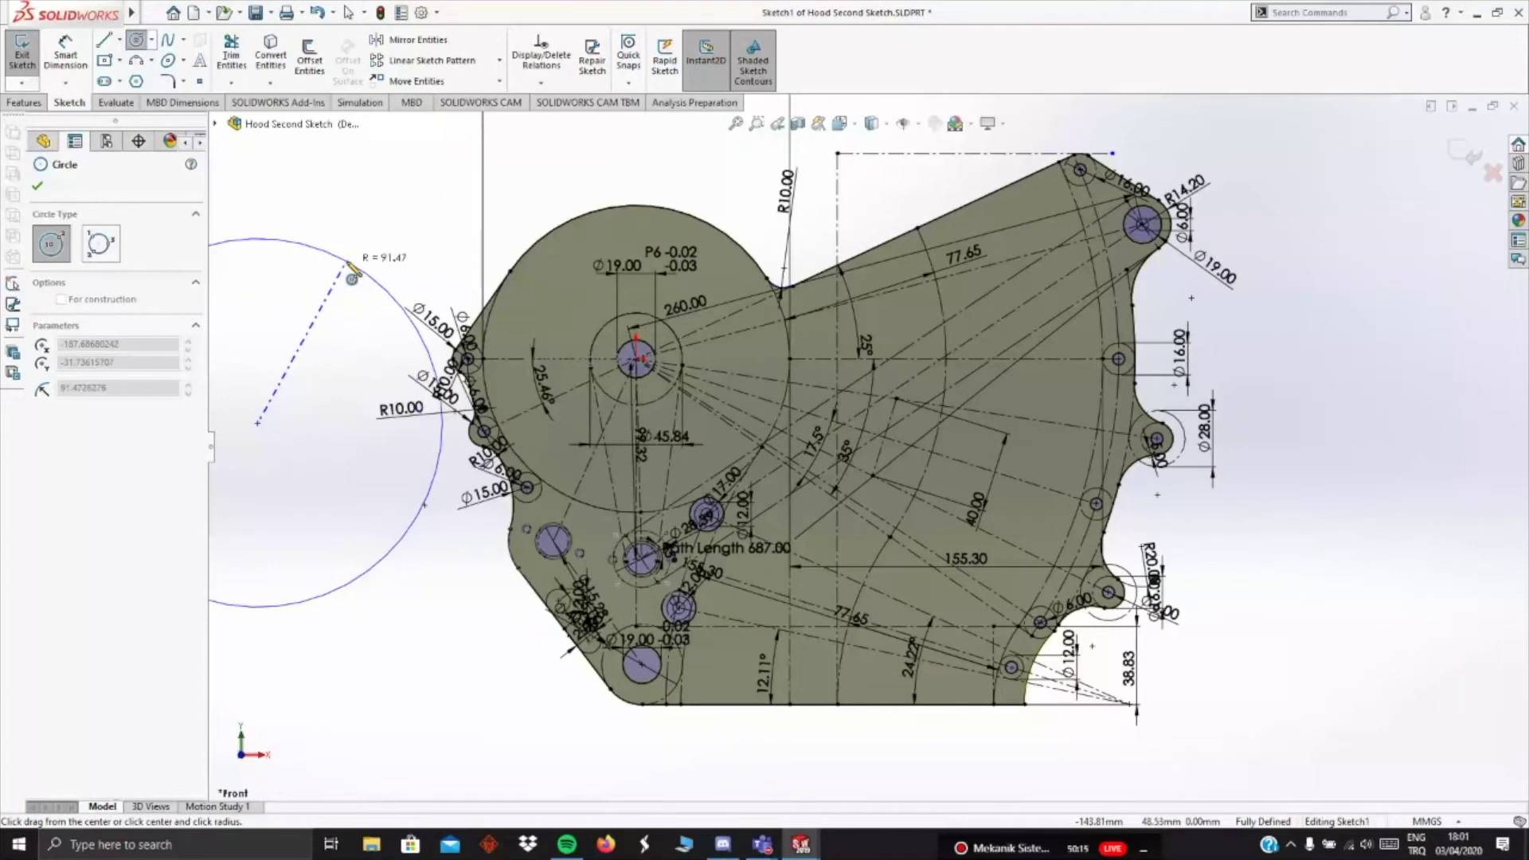
pyautogui.click(351, 278)
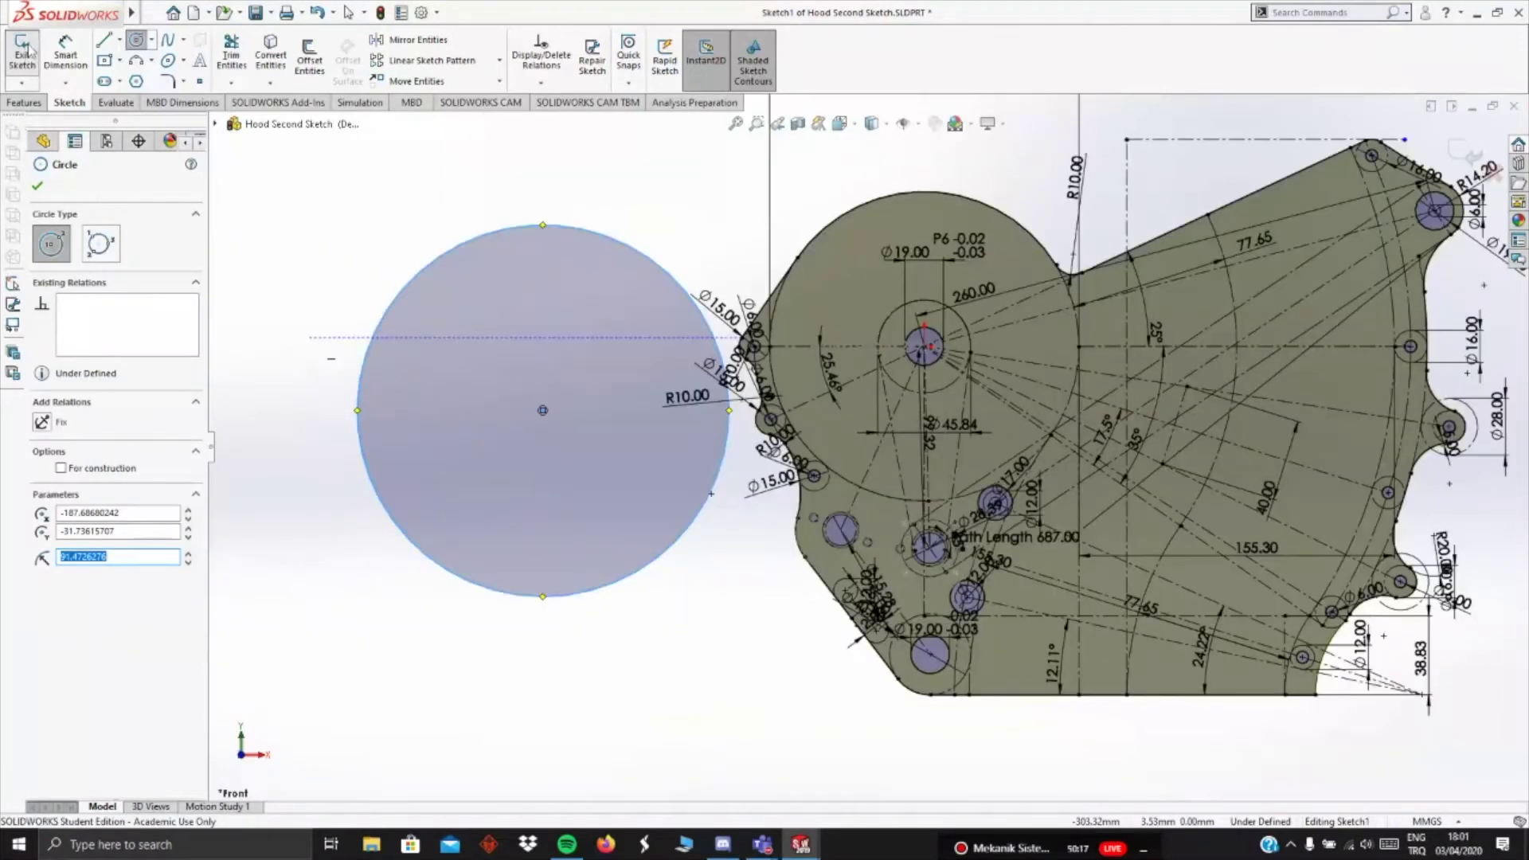
# Step: Dimension the circle's diameter to 177.80 mm, replacing 182.95
pyautogui.click(65, 55)
pyautogui.click(383, 319)
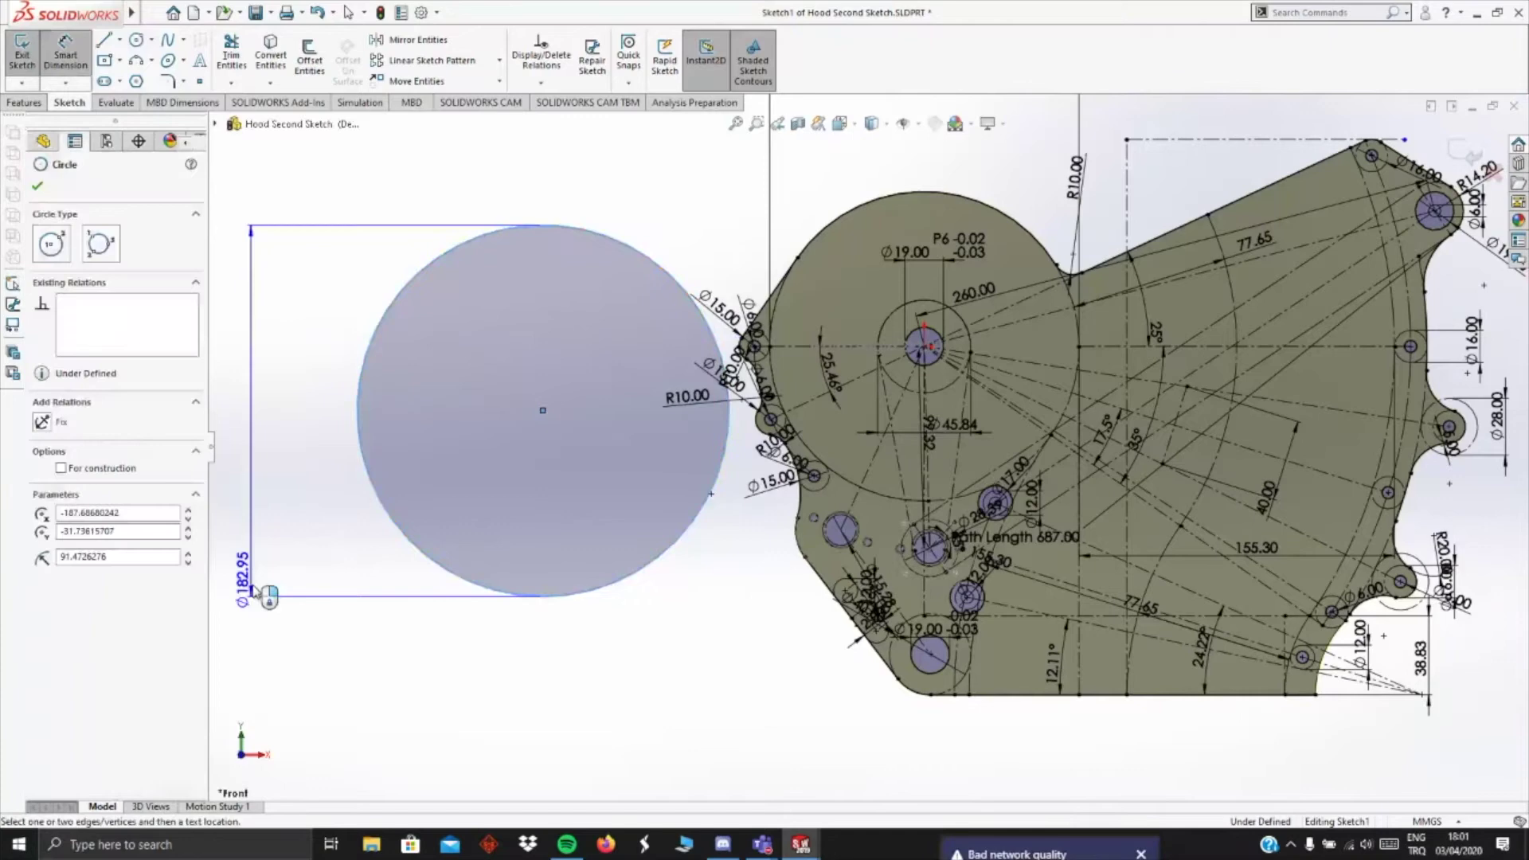
pyautogui.click(356, 622)
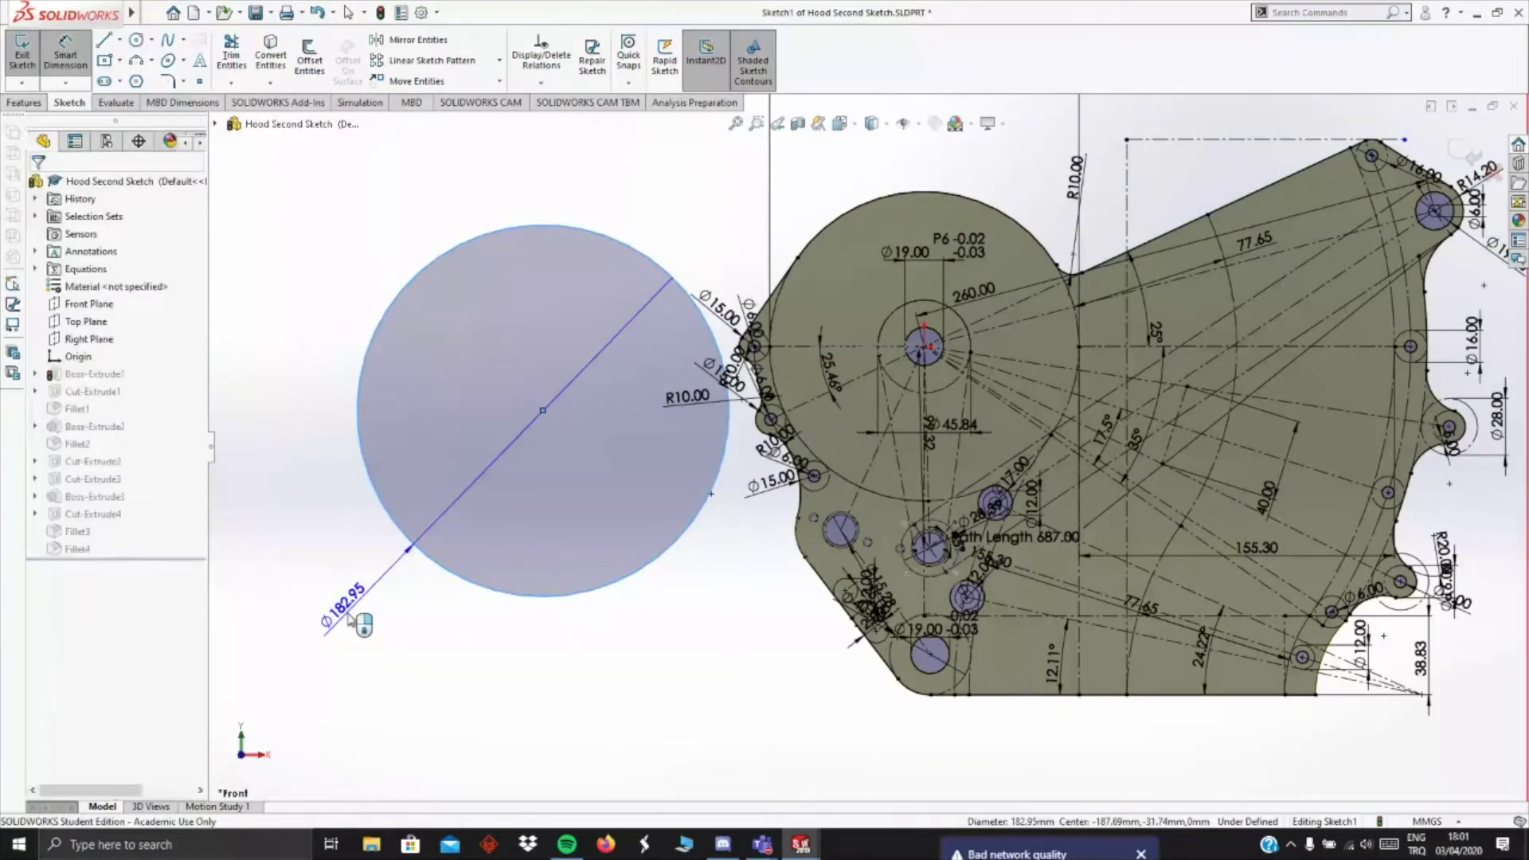
pyautogui.click(351, 620)
pyautogui.press('Return')
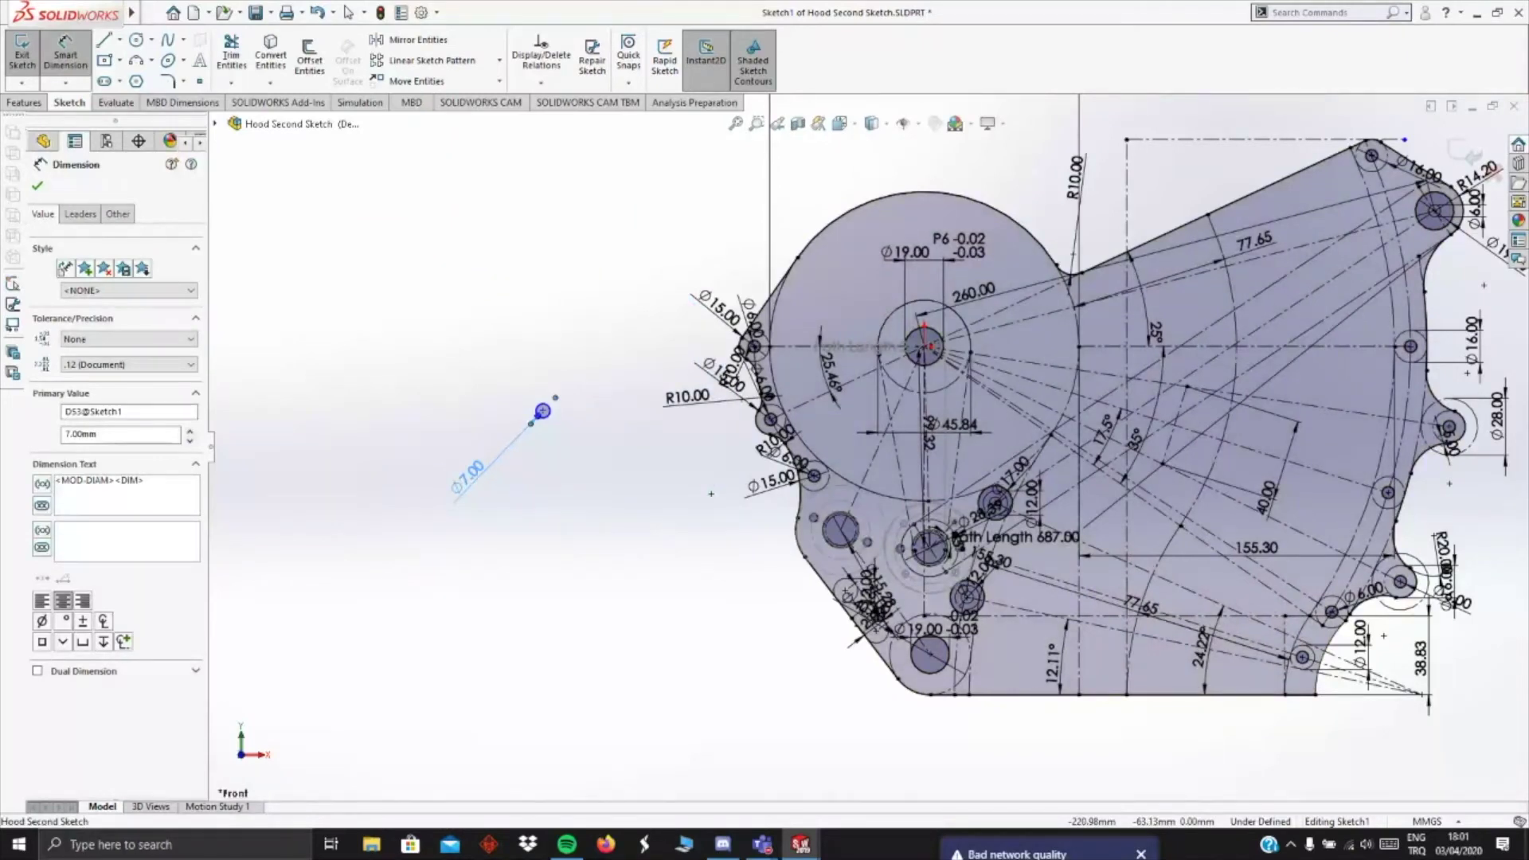
pyautogui.click(475, 476)
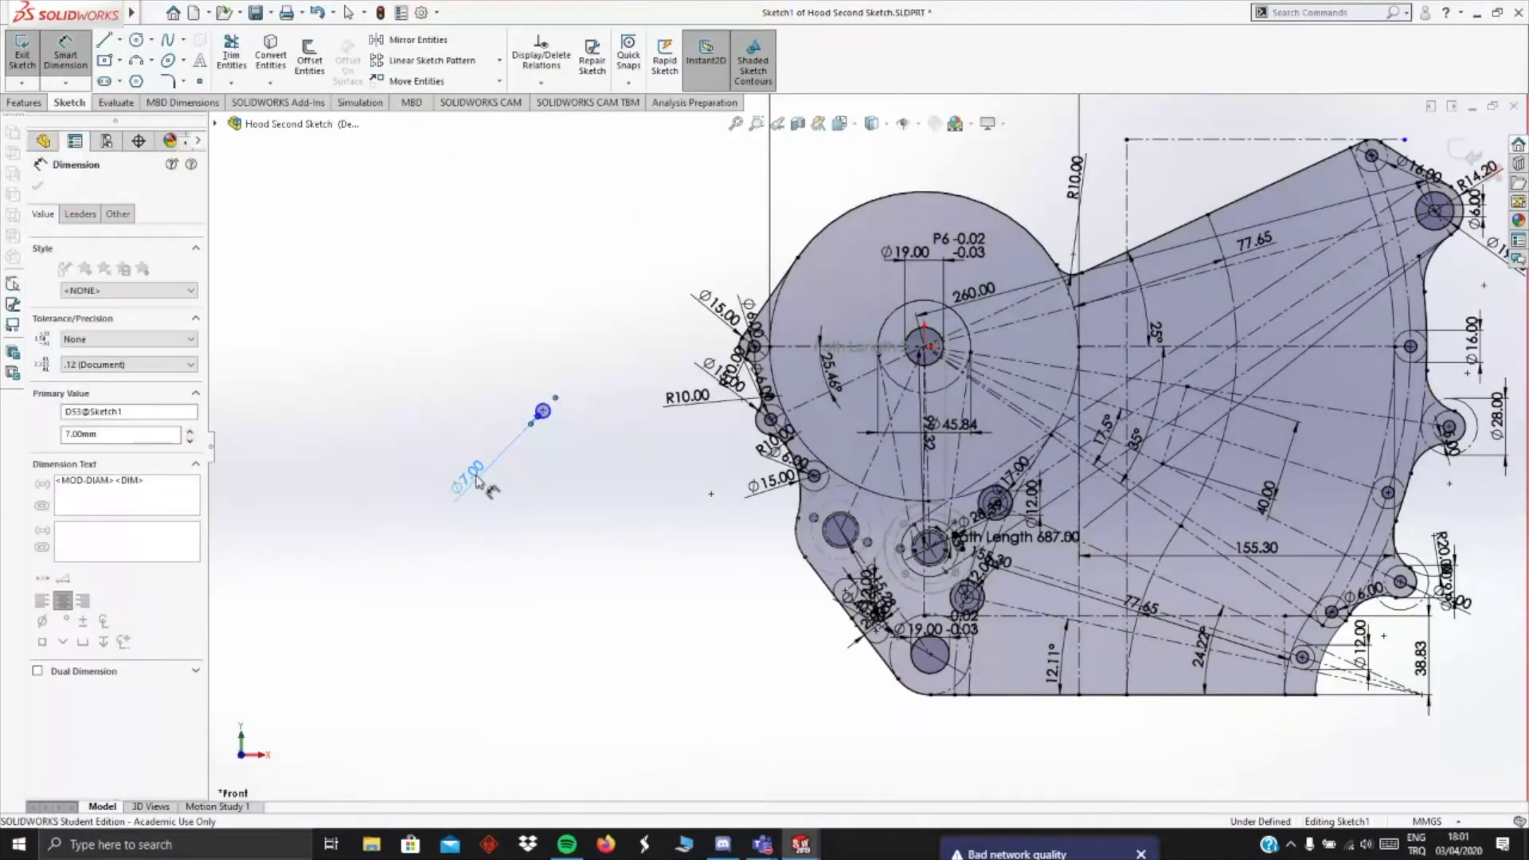
pyautogui.doubleClick(476, 480)
pyautogui.write('177.8')
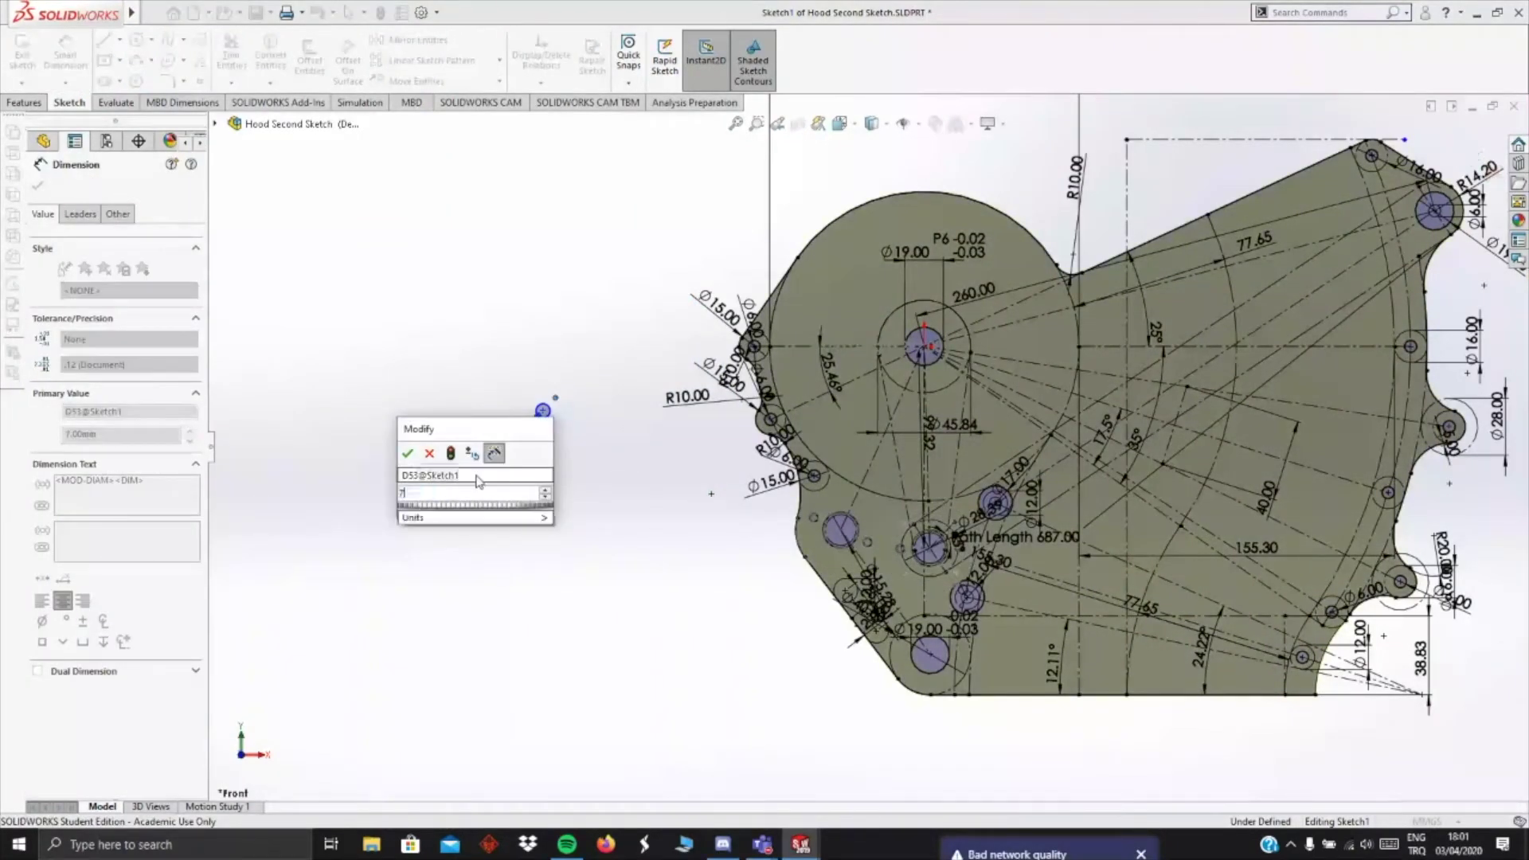
pyautogui.press('Return')
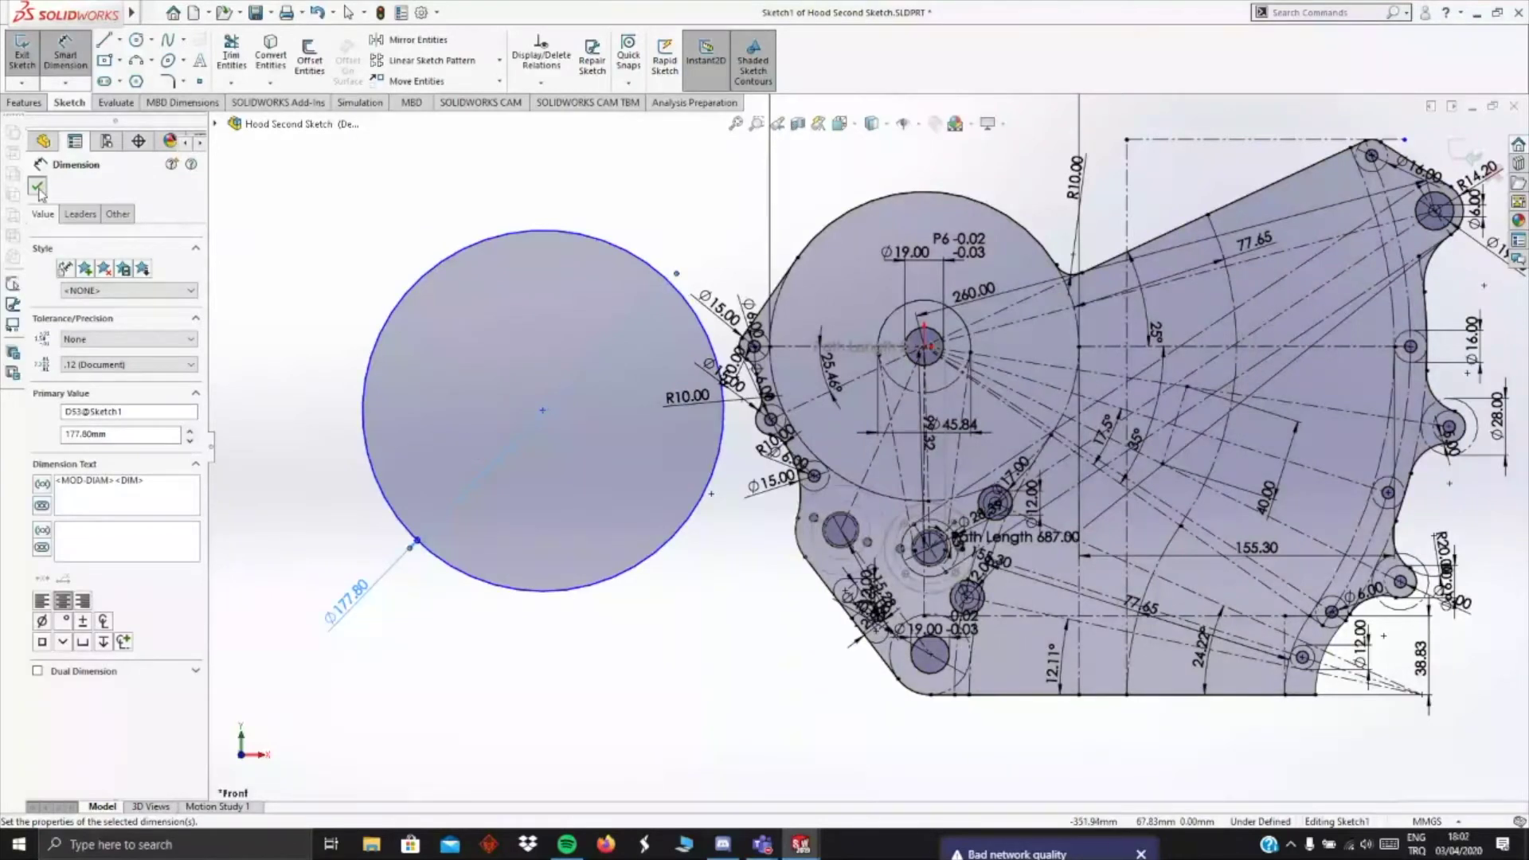
pyautogui.click(38, 188)
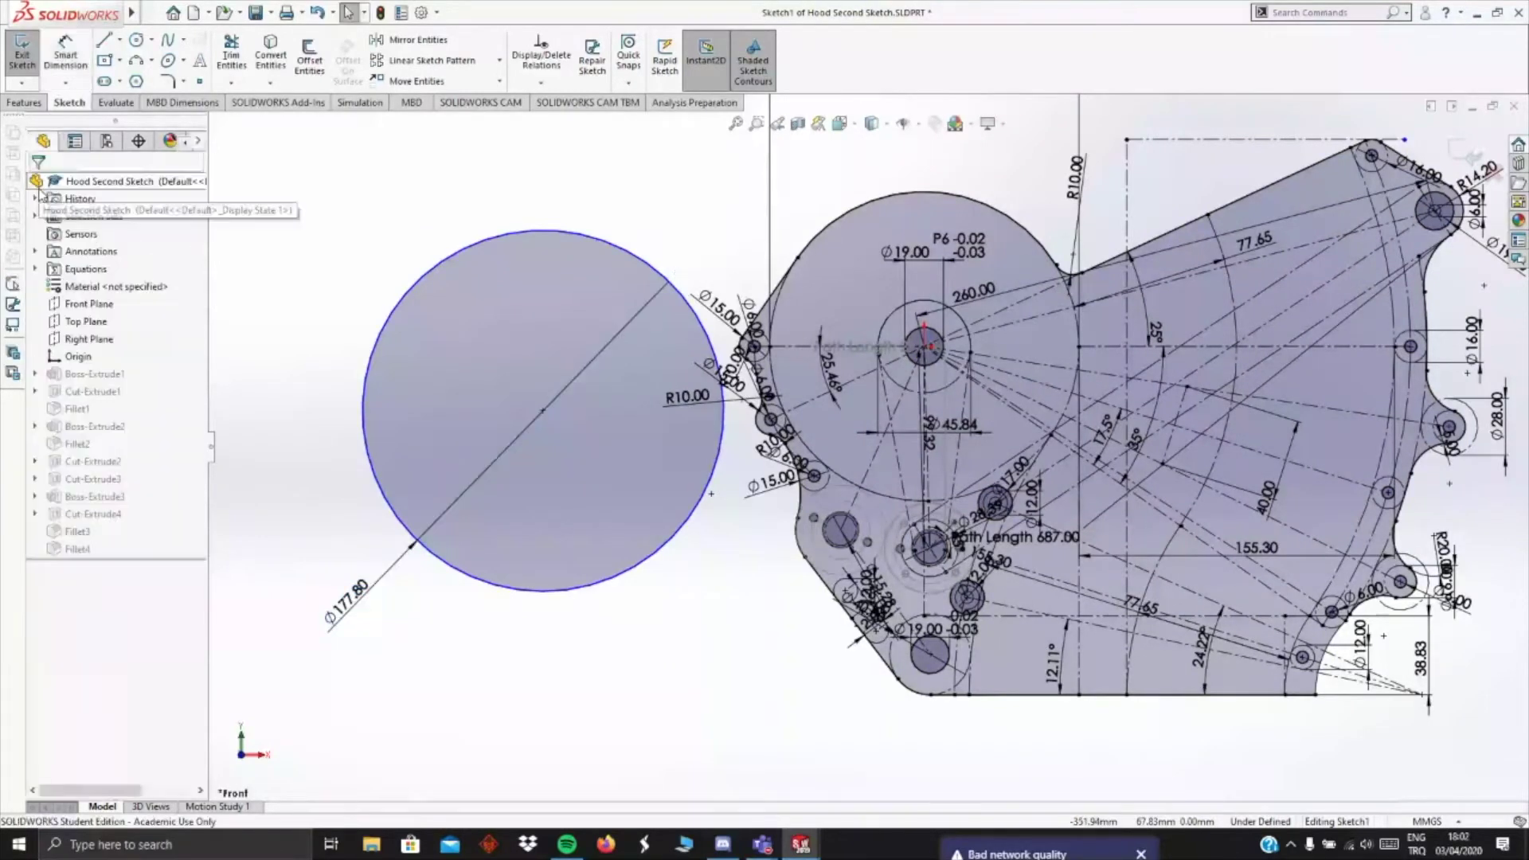
# Step: Drag the Ø177.80 circle down-left against the hood plate's lower-left edge
pyautogui.click(542, 412)
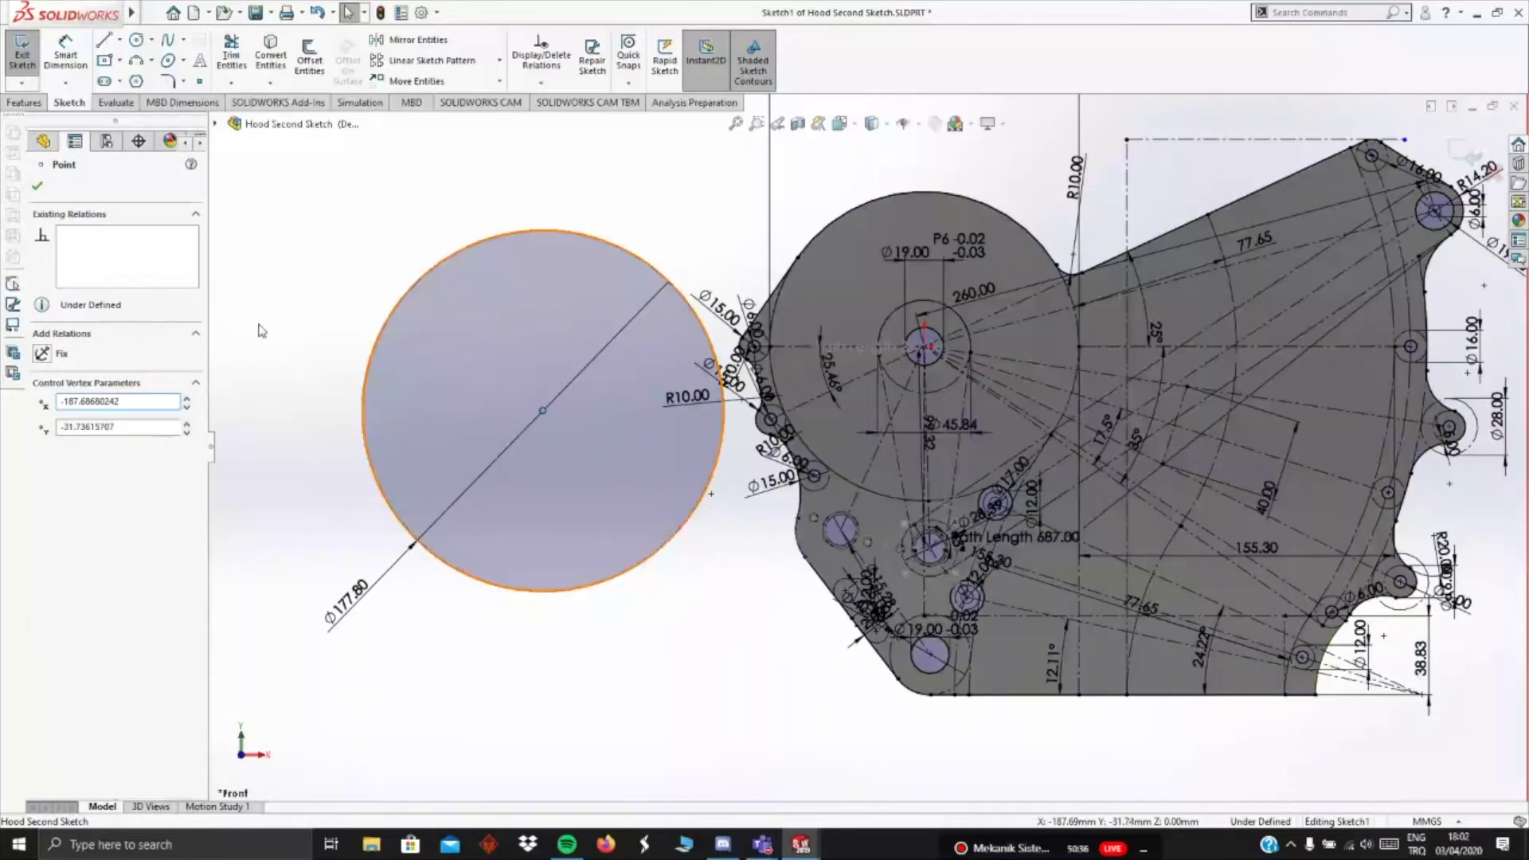
pyautogui.click(37, 185)
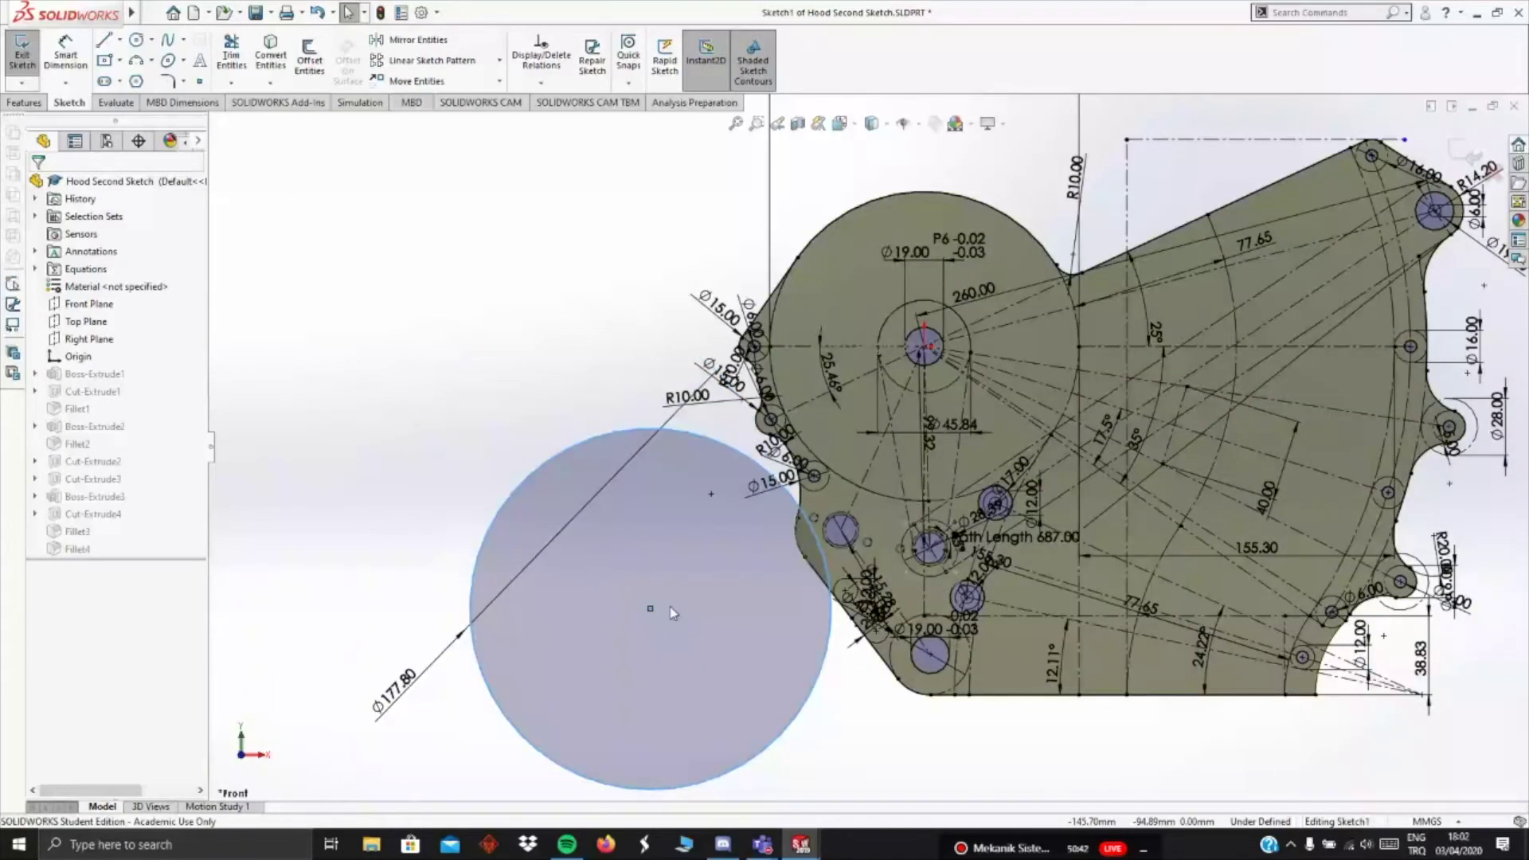
pyautogui.click(673, 613)
pyautogui.scroll(2, 869, 444)
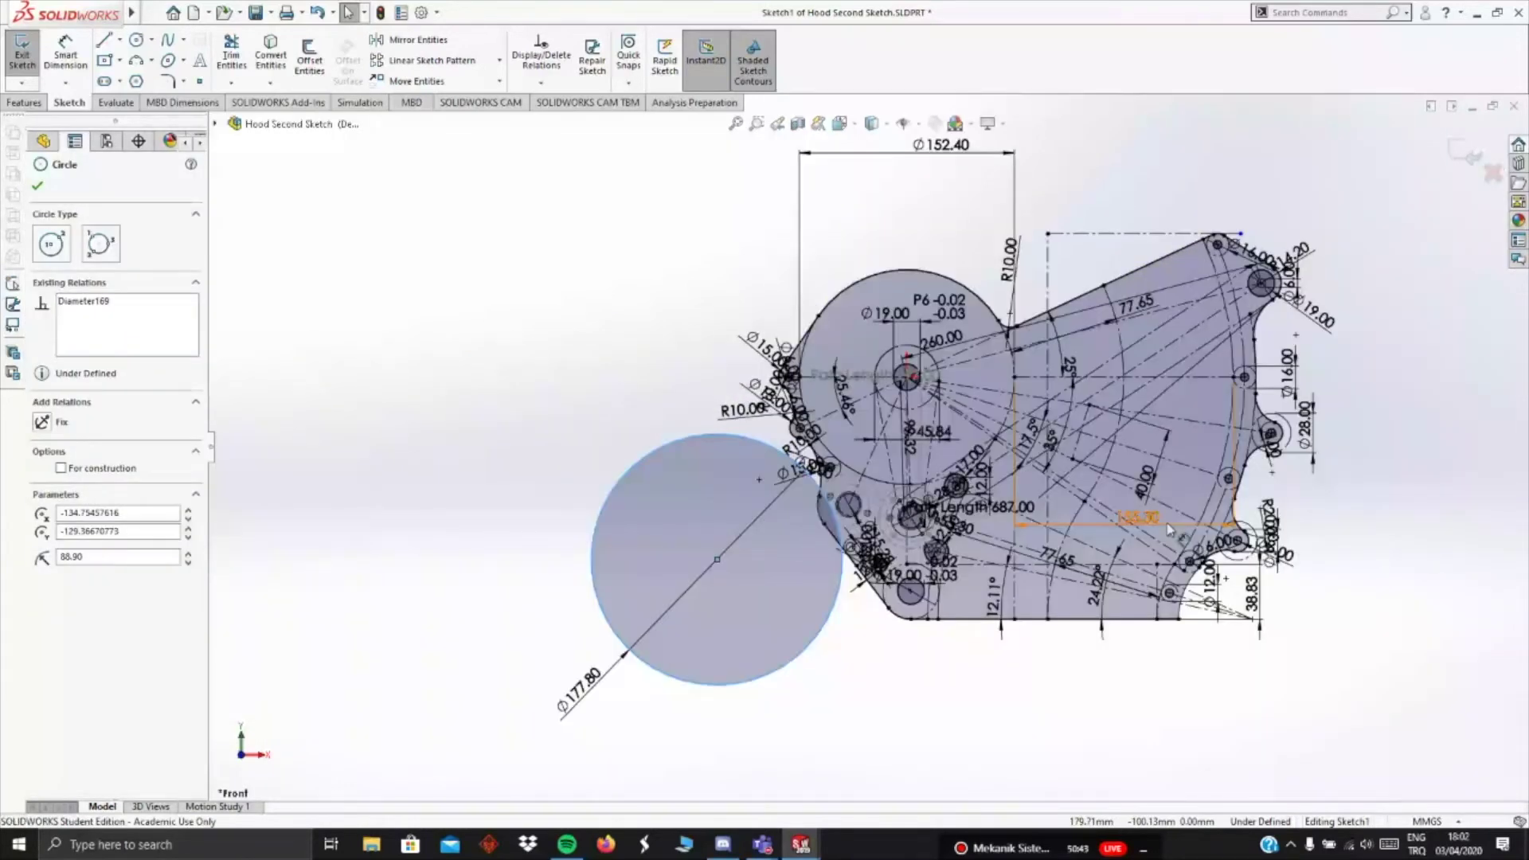
pyautogui.scroll(1, 749, 544)
pyautogui.click(743, 542)
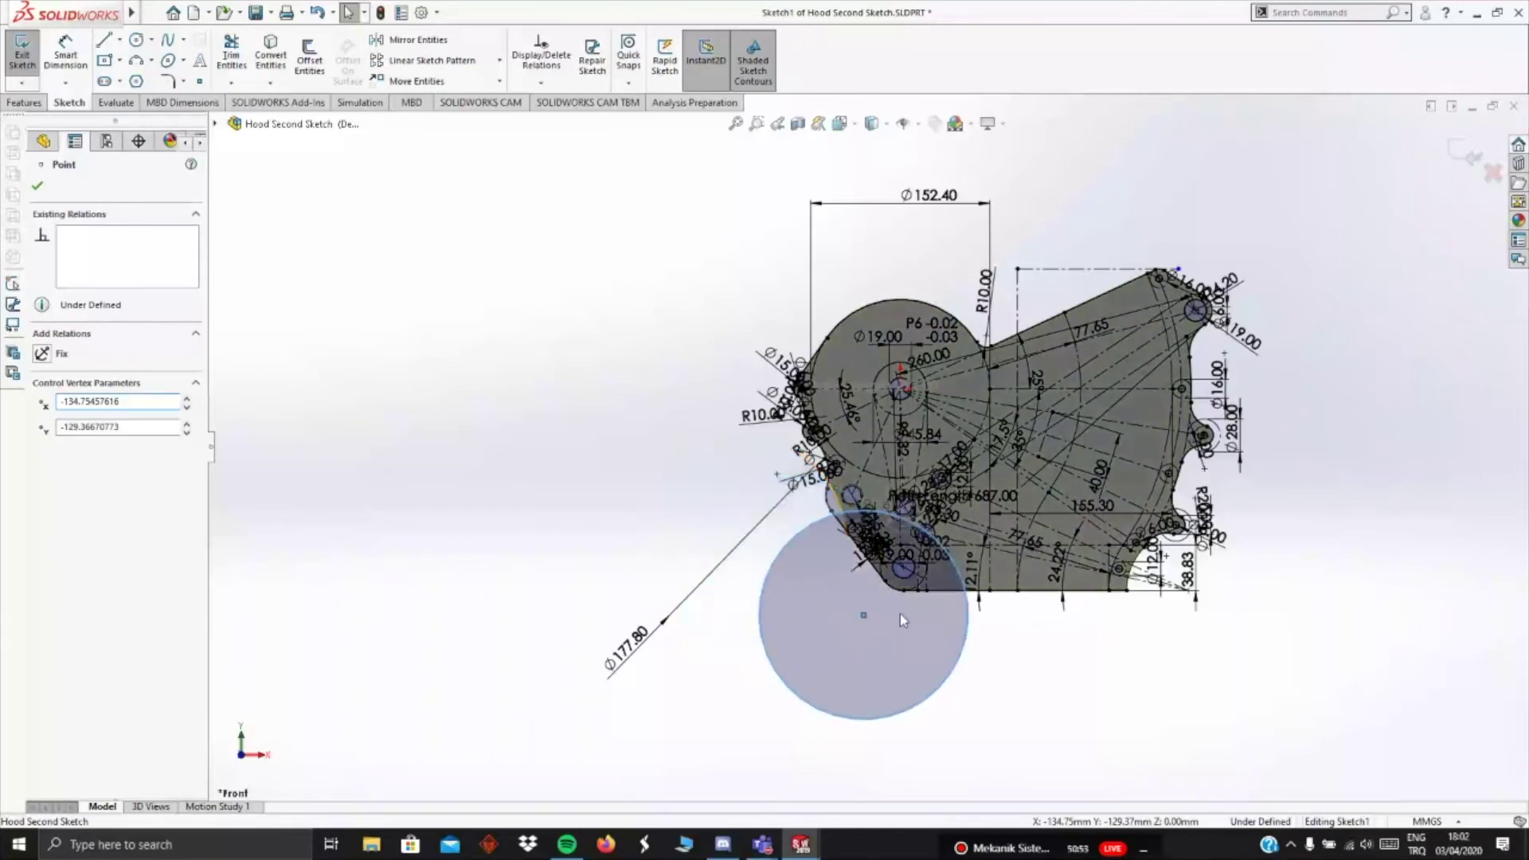
pyautogui.moveTo(948, 627)
pyautogui.mouseDown()
pyautogui.moveTo(1014, 612)
pyautogui.moveTo(1065, 555)
pyautogui.moveTo(1112, 437)
pyautogui.moveTo(1118, 366)
pyautogui.moveTo(988, 239)
pyautogui.moveTo(1012, 249)
pyautogui.moveTo(717, 147)
pyautogui.mouseUp()
pyautogui.moveTo(743, 518); pyautogui.dragTo(581, 538)
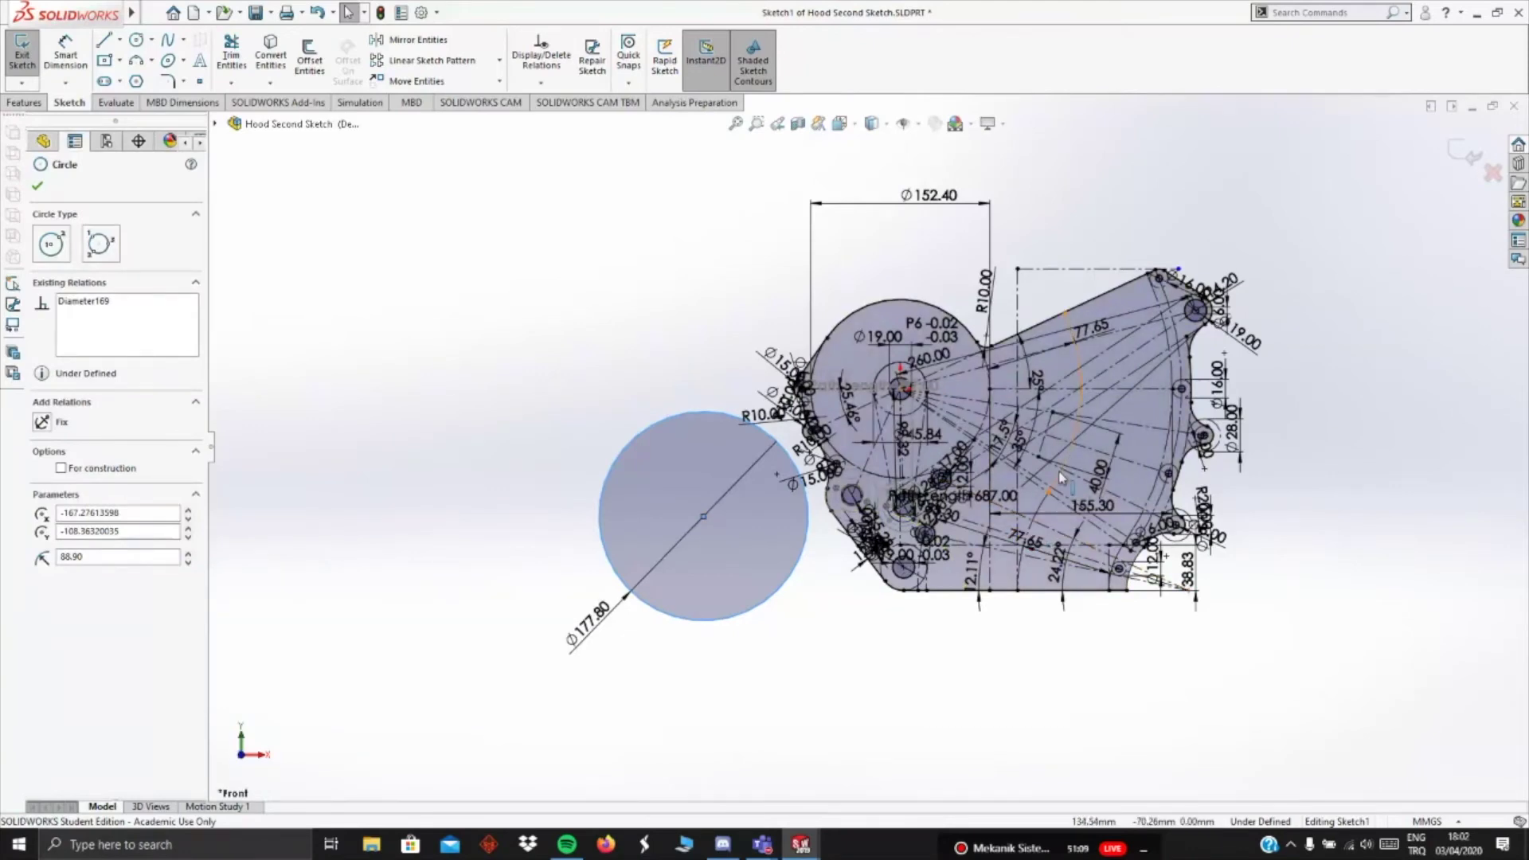
pyautogui.scroll(-5, 1027, 526)
pyautogui.click(988, 471)
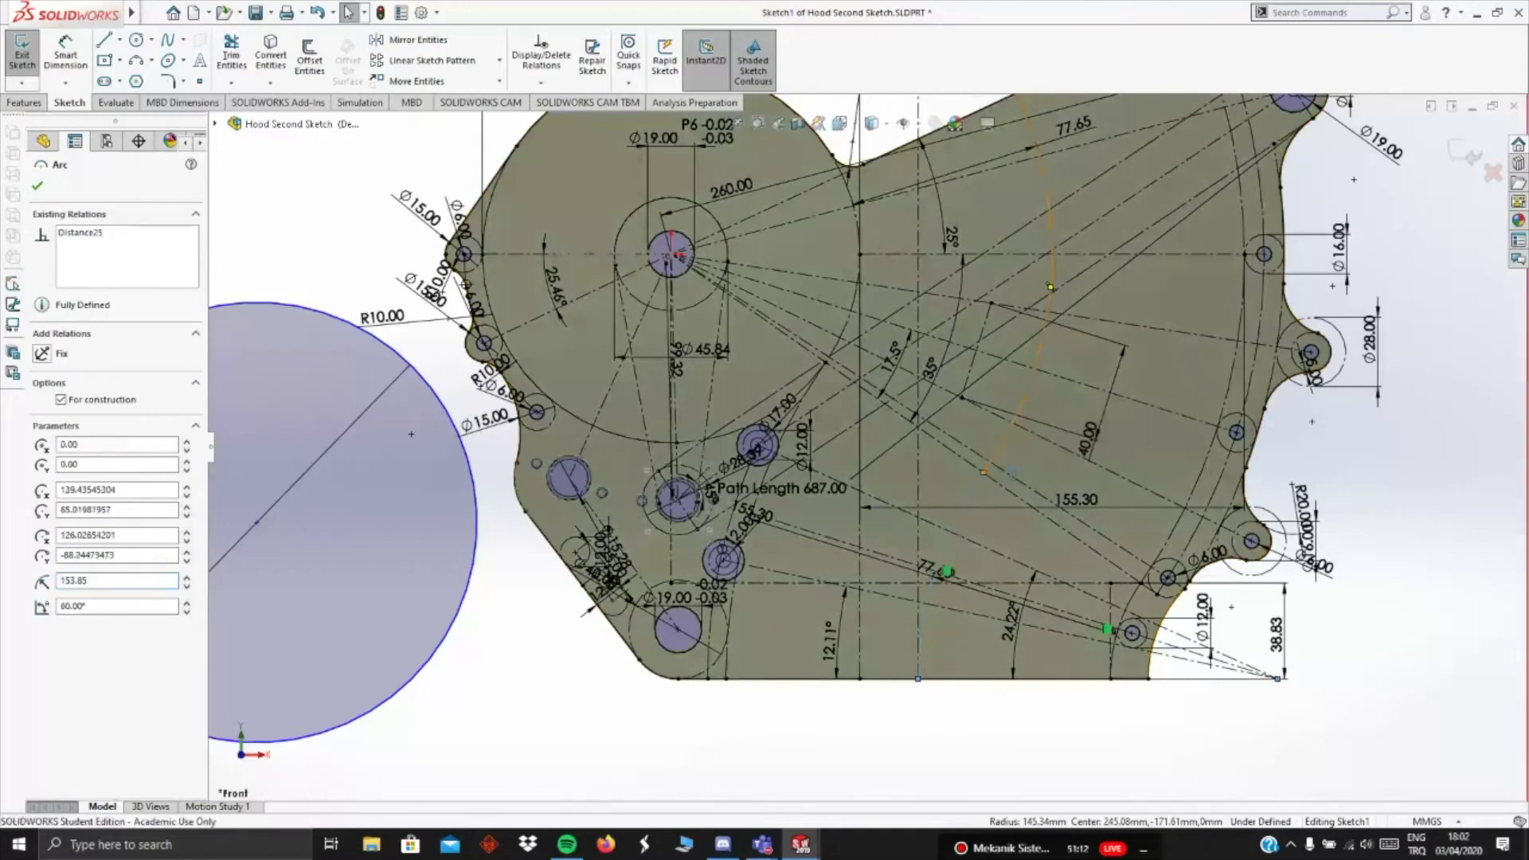
# Step: Clear the arc selection, finish the point edit, and drag the Ø177.80 circle toward the plate
pyautogui.keyDown('ctrl'); pyautogui.click(1048, 285); pyautogui.keyUp('ctrl')
pyautogui.scroll(2, 945, 479)
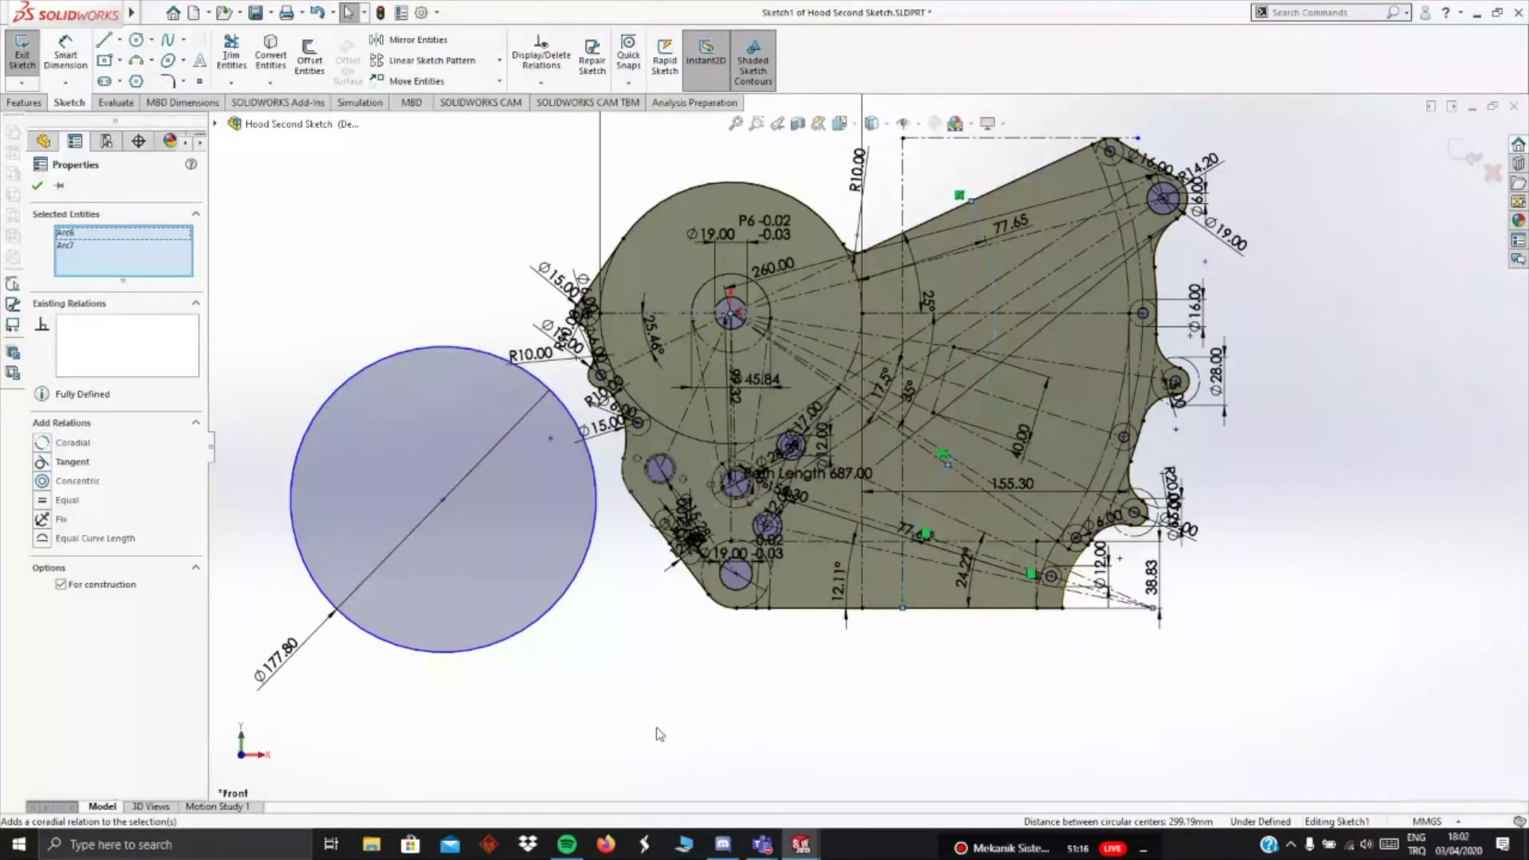
pyautogui.click(444, 499)
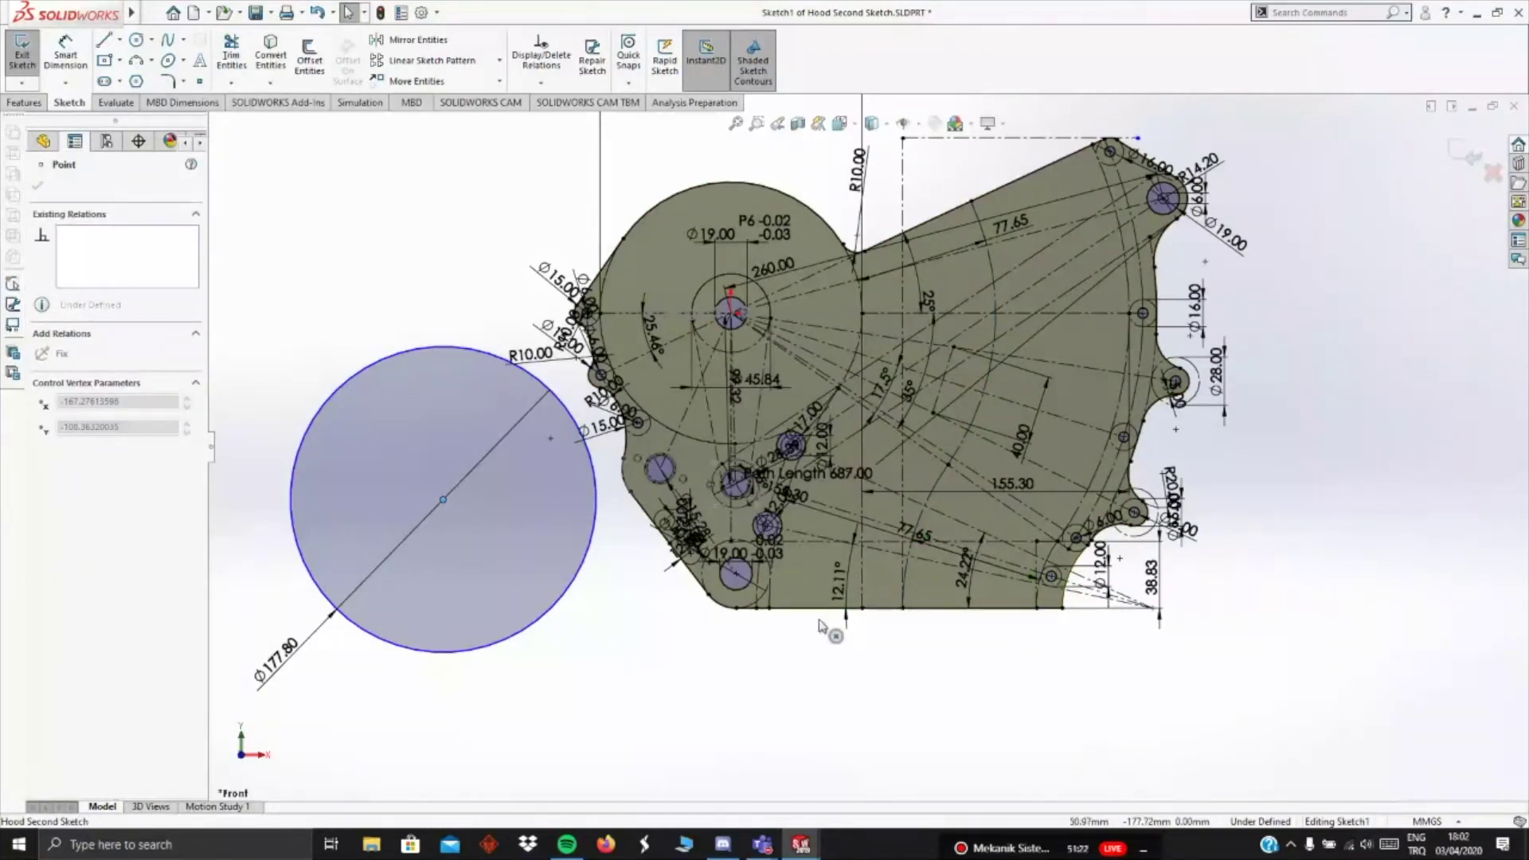
pyautogui.click(826, 677)
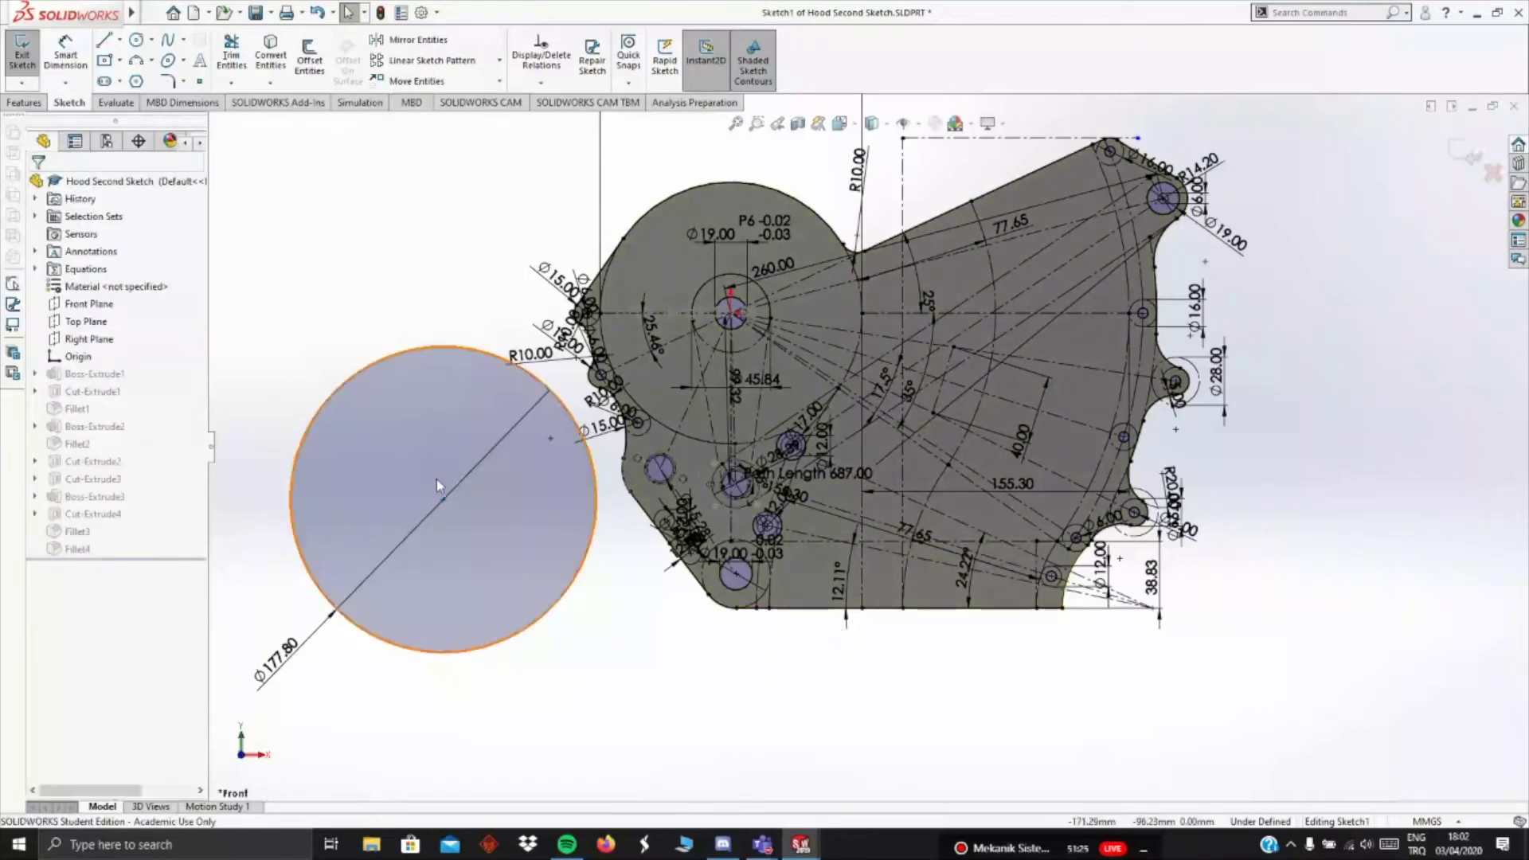
pyautogui.moveTo(473, 519)
pyautogui.mouseDown()
pyautogui.moveTo(729, 648)
pyautogui.moveTo(928, 647)
pyautogui.mouseUp()
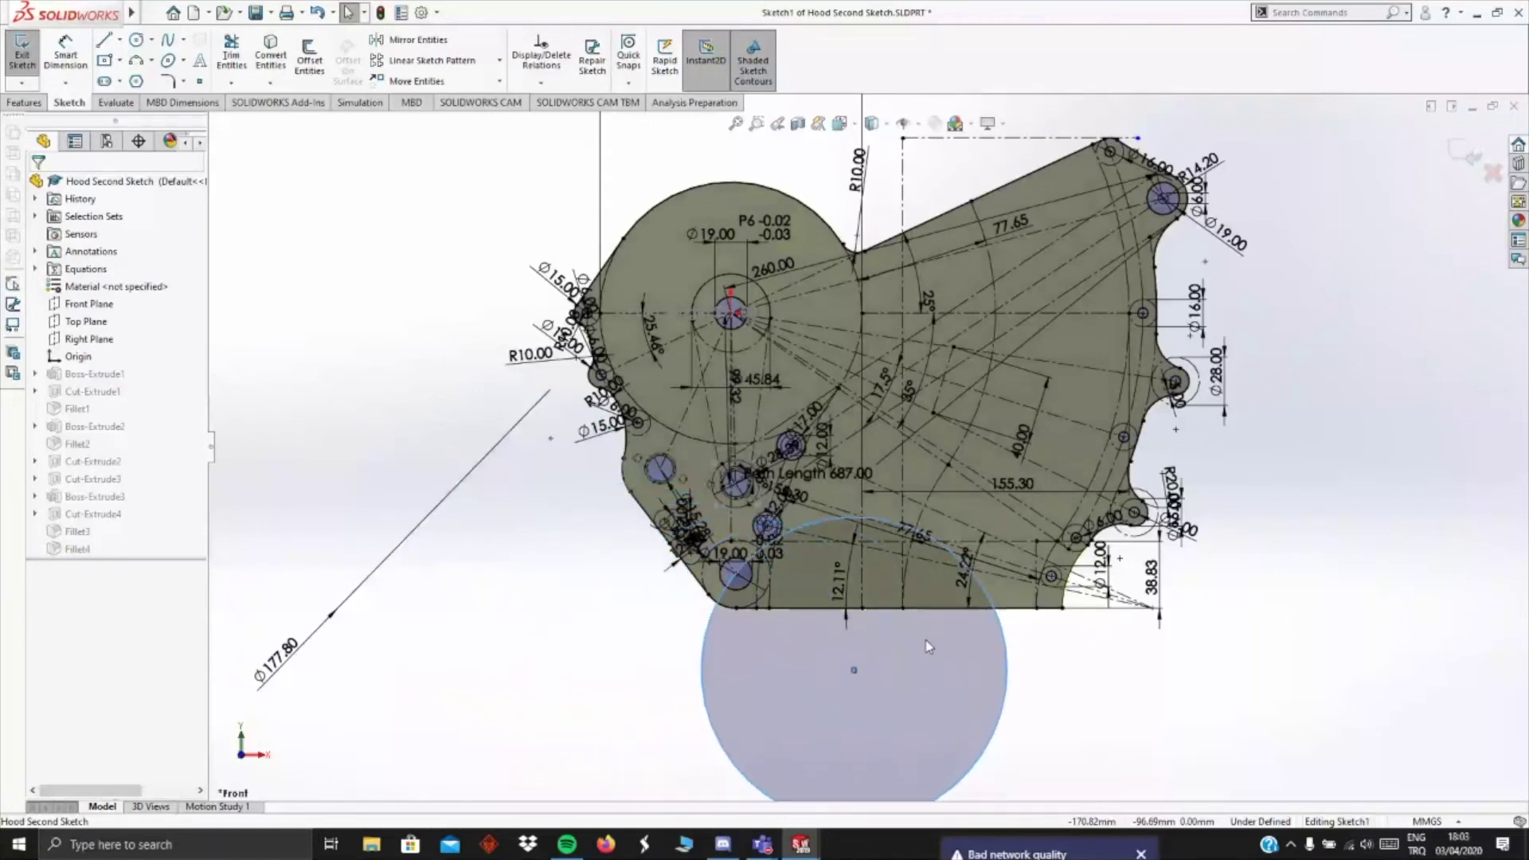
# Step: Nudge the Ø177.80 circle under the plate's bottom edge, zoom out, and deselect it
pyautogui.moveTo(928, 646); pyautogui.dragTo(898, 647)
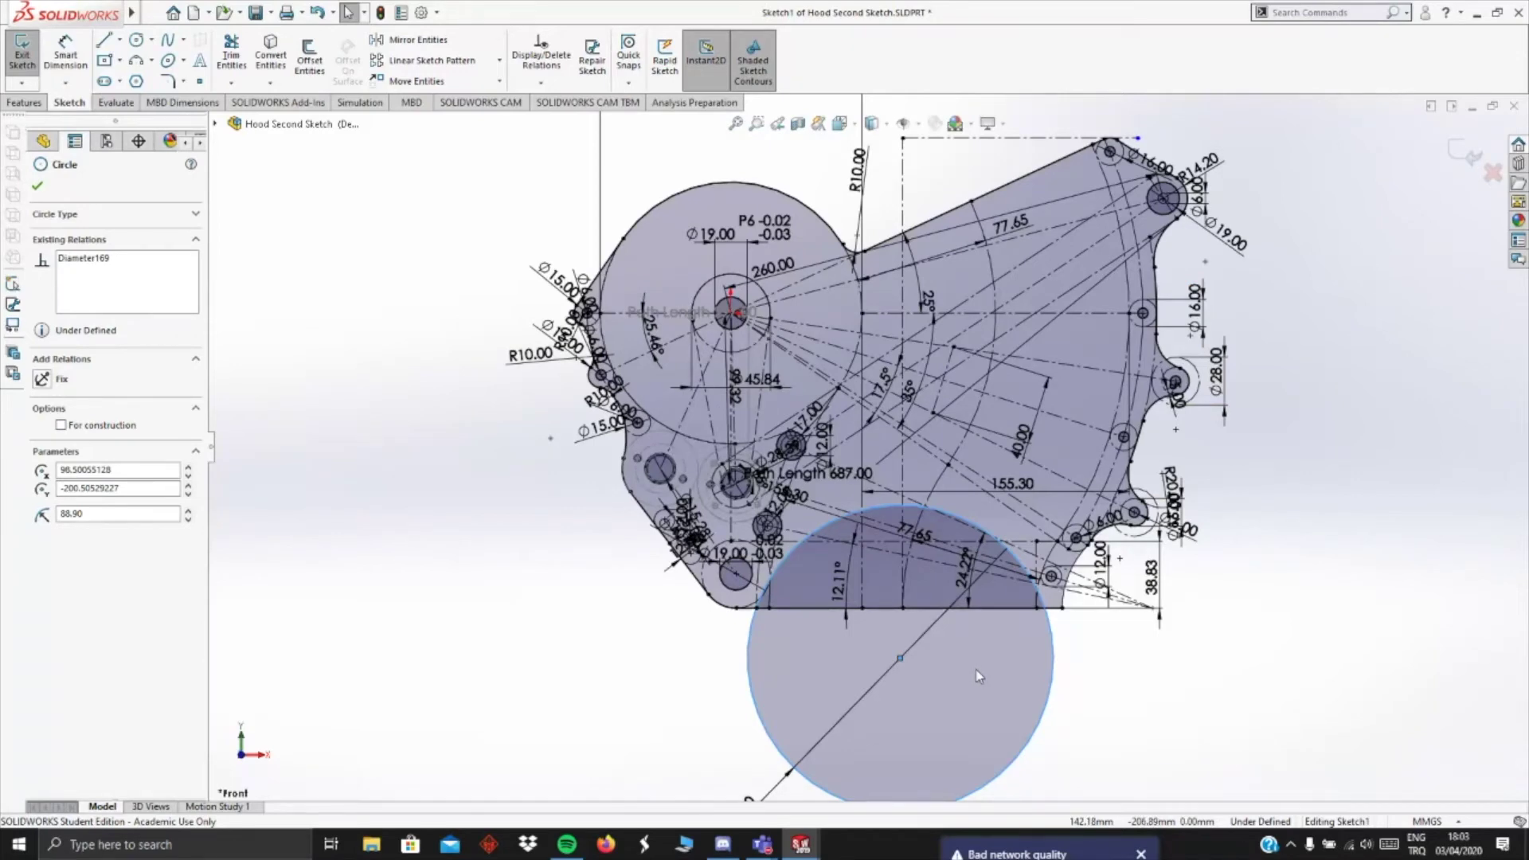
pyautogui.scroll(1, 979, 676)
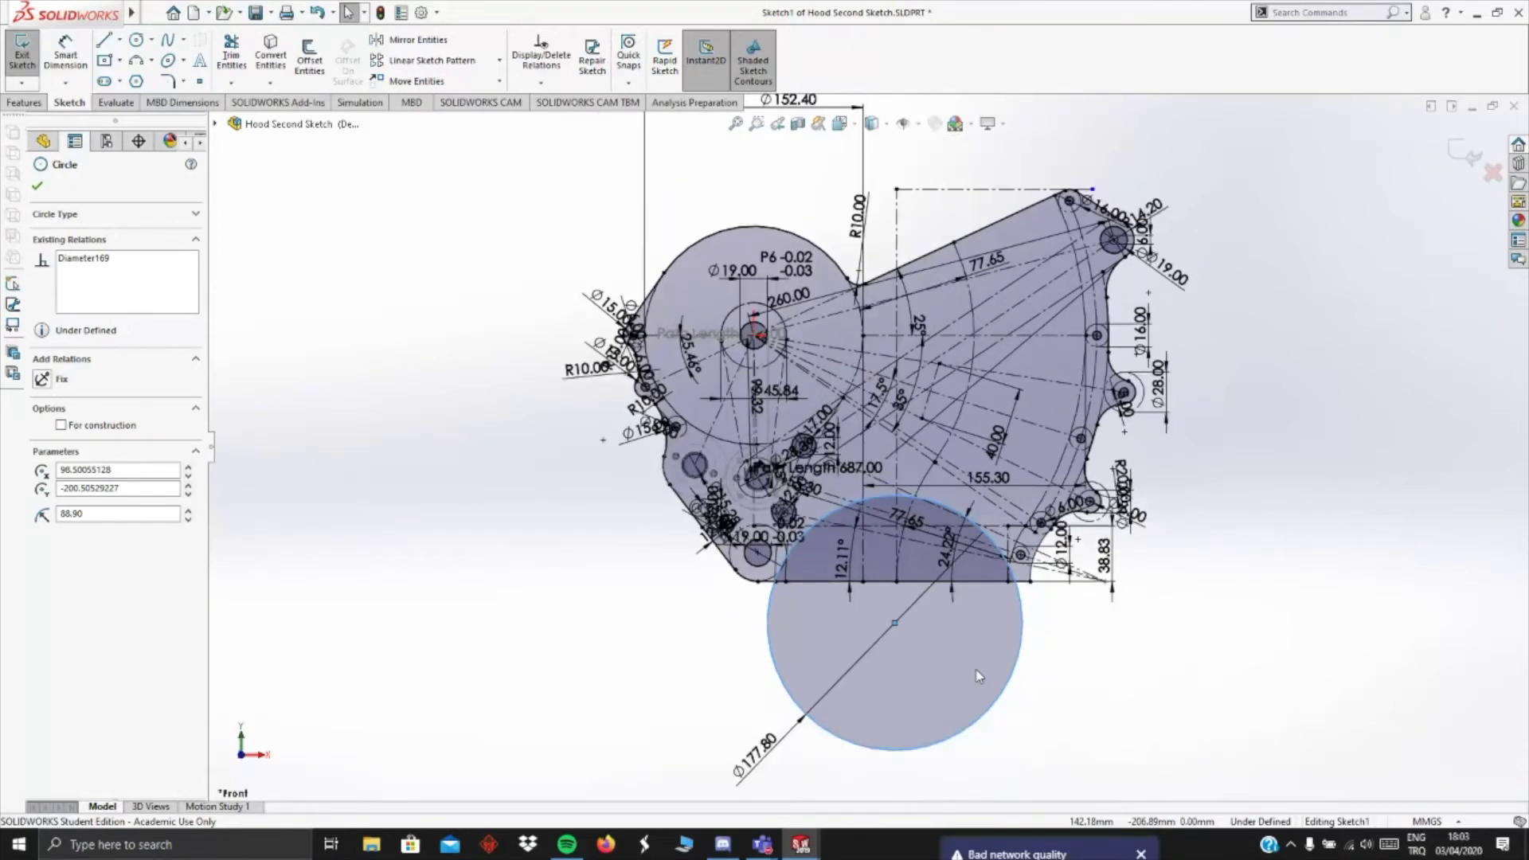
pyautogui.scroll(1, 979, 676)
pyautogui.scroll(1, 979, 676)
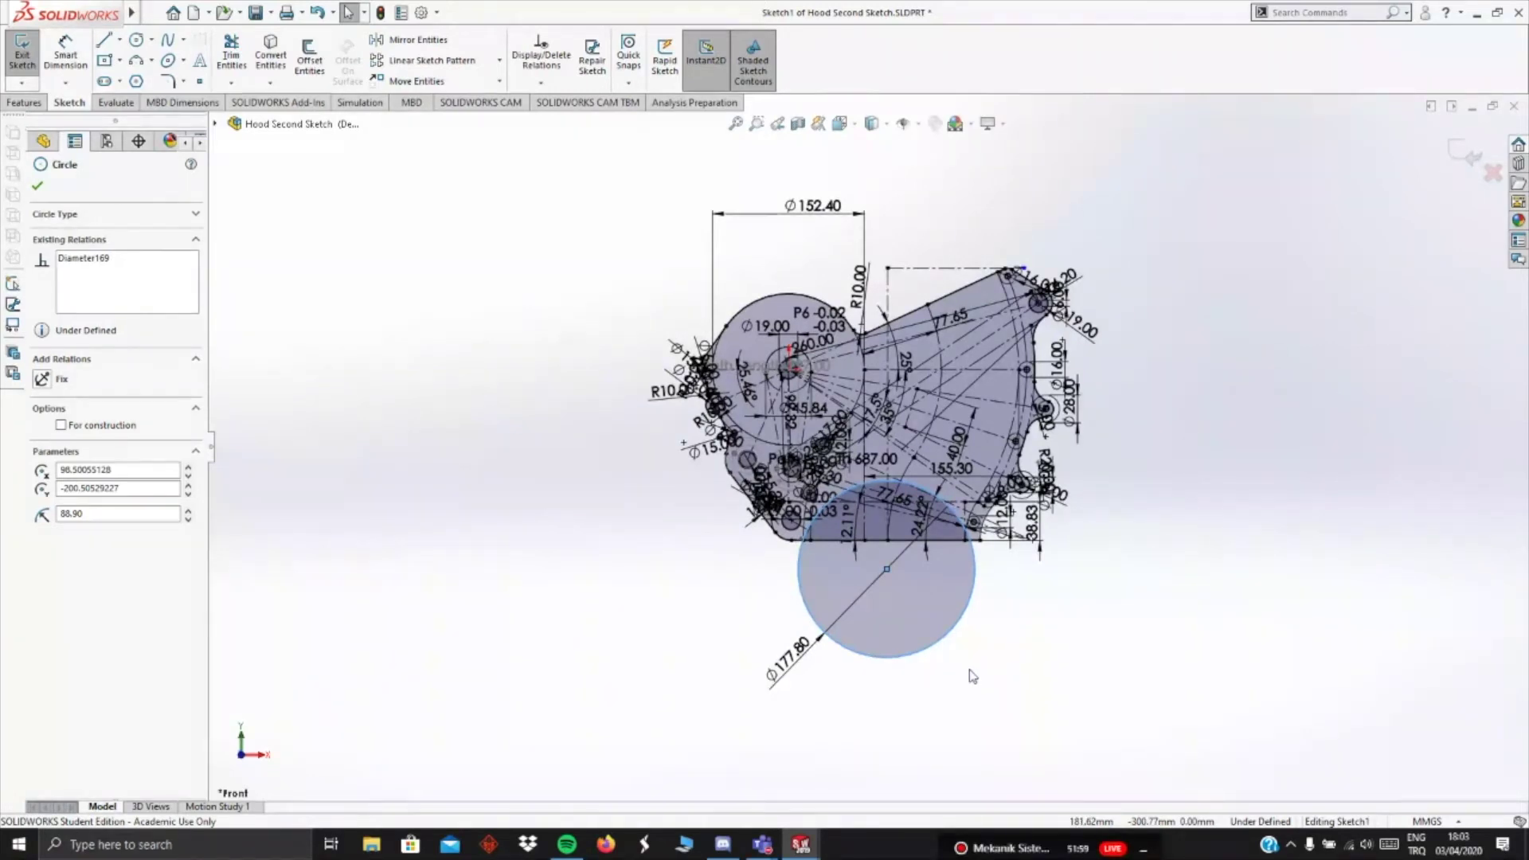
pyautogui.scroll(1, 973, 676)
pyautogui.press('Escape')
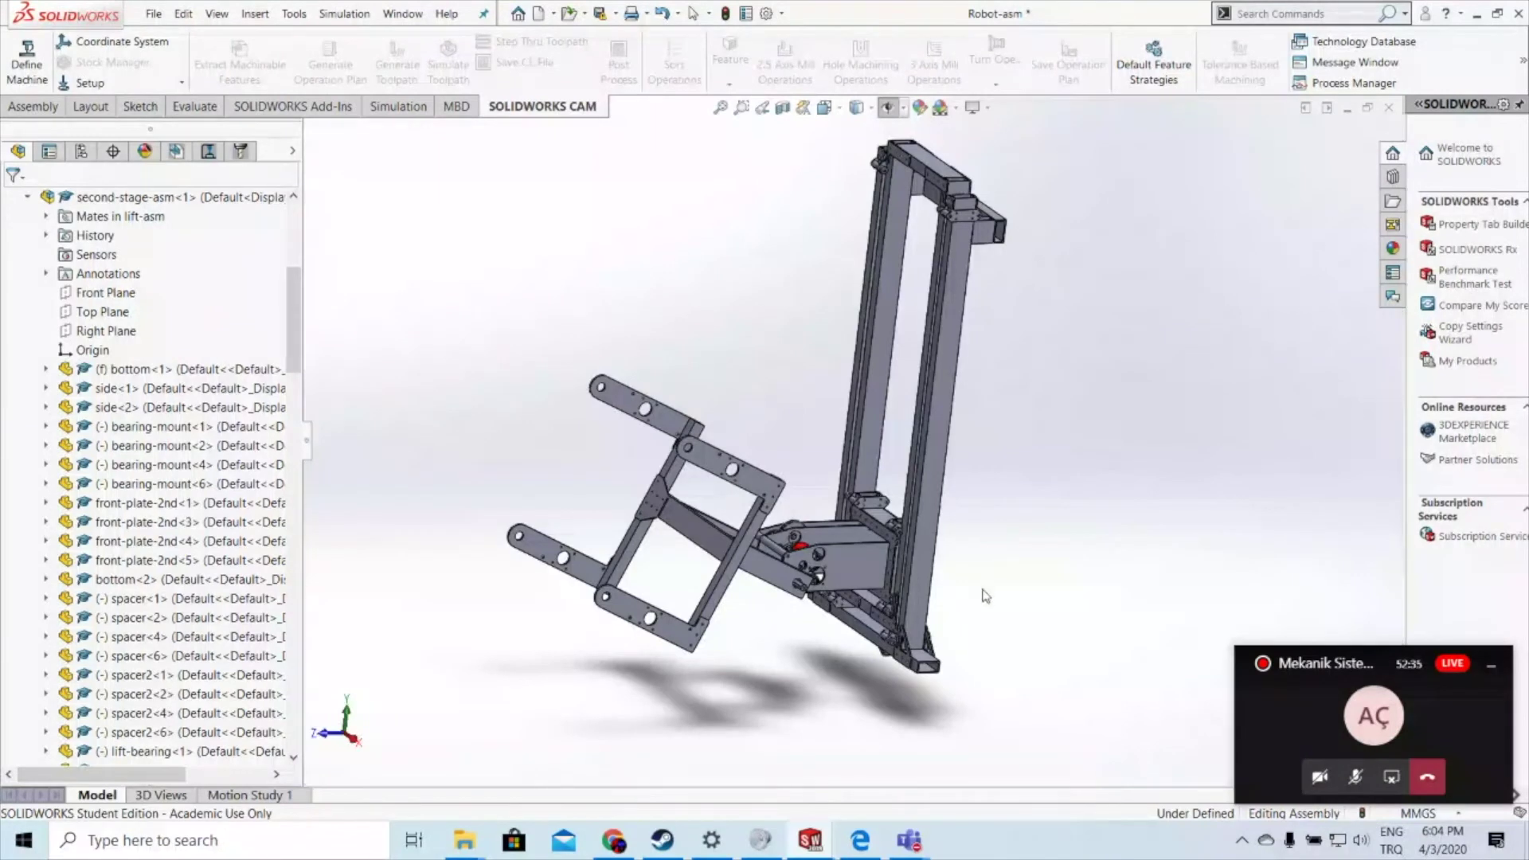
# Step: Zoom the Robot-asm view and narrow the component tree to enlarge the model area
pyautogui.scroll(-2, 961, 501)
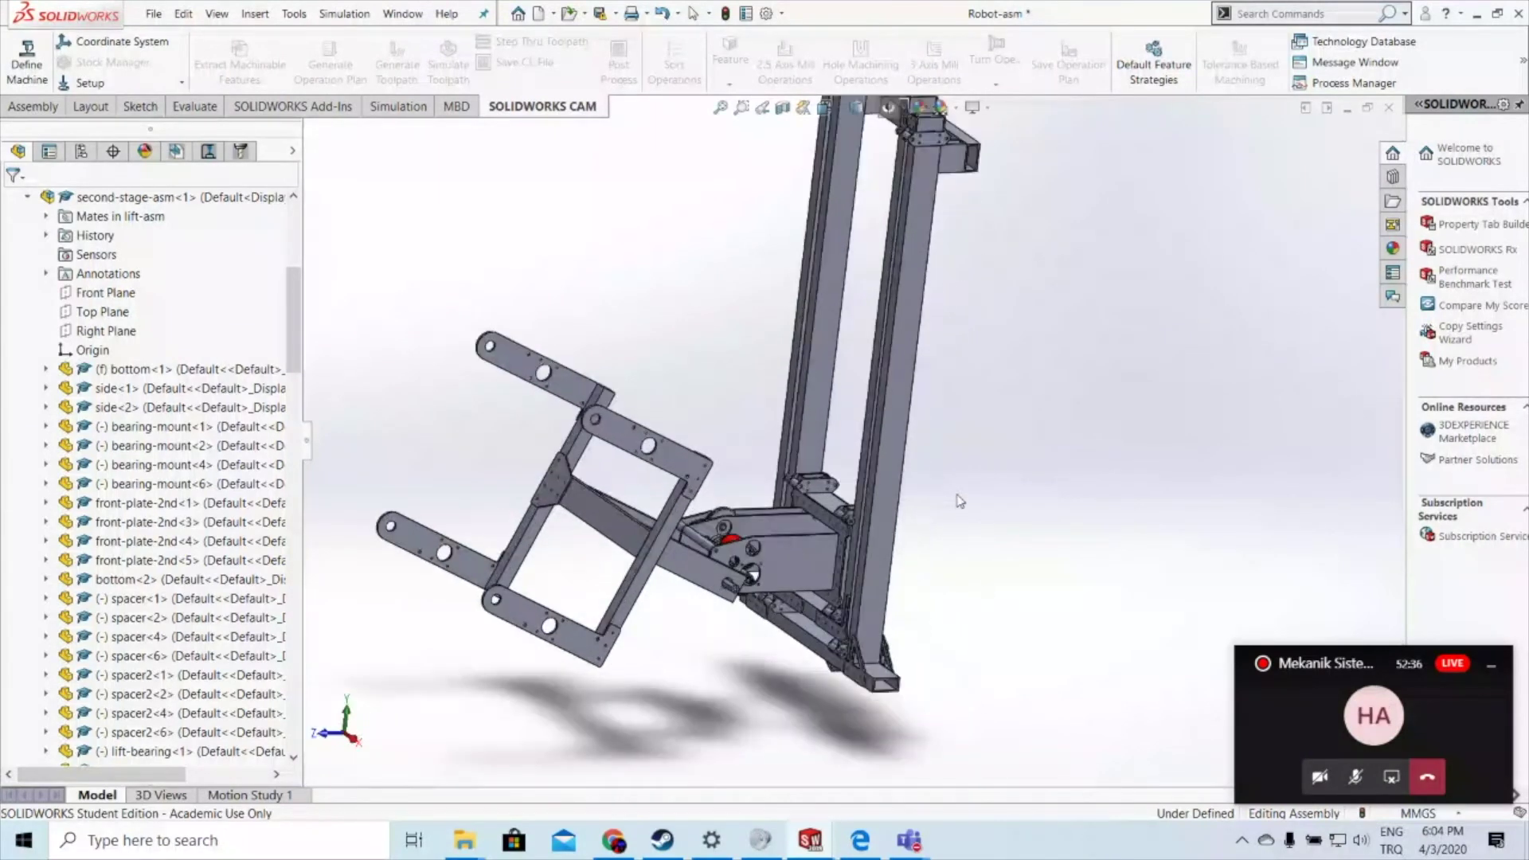
pyautogui.scroll(2, 864, 442)
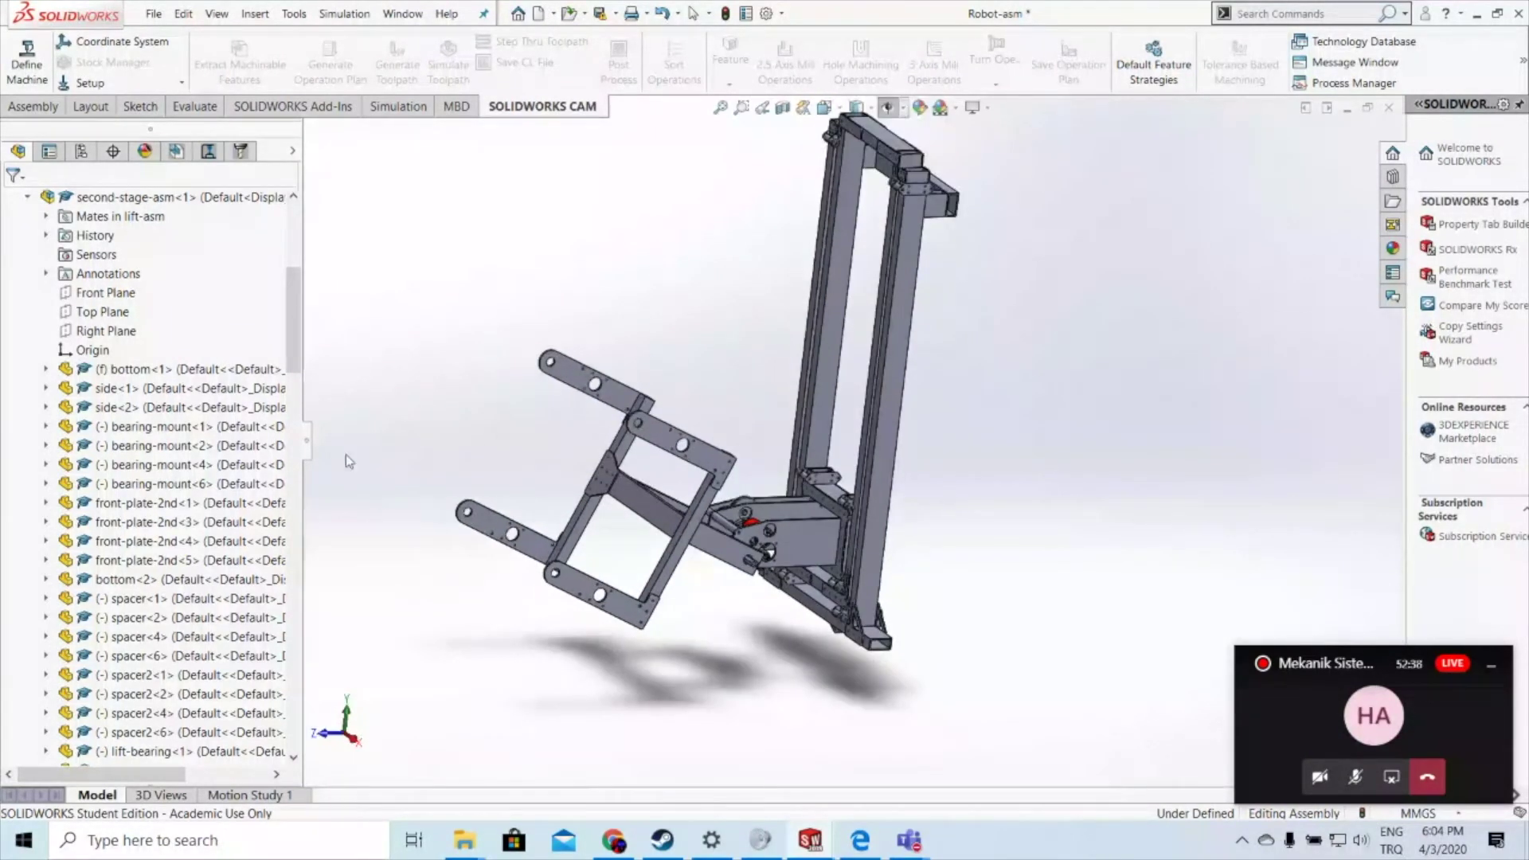
pyautogui.moveTo(305, 442); pyautogui.dragTo(203, 450)
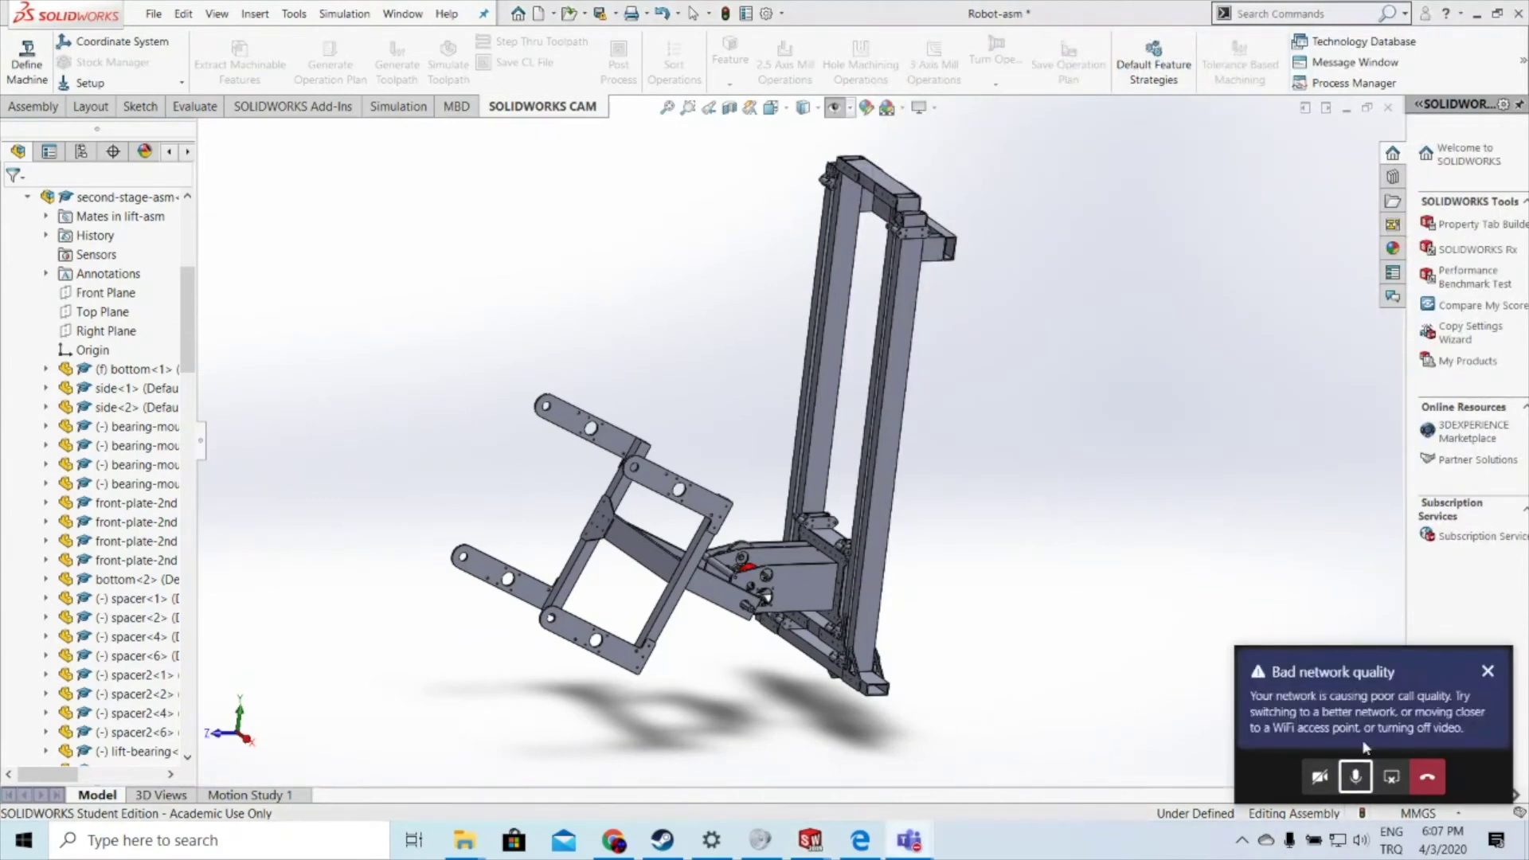
# Step: Dismiss the network warning, share the screen, toggle the call microphone, then bring the browser forward
pyautogui.click(1489, 670)
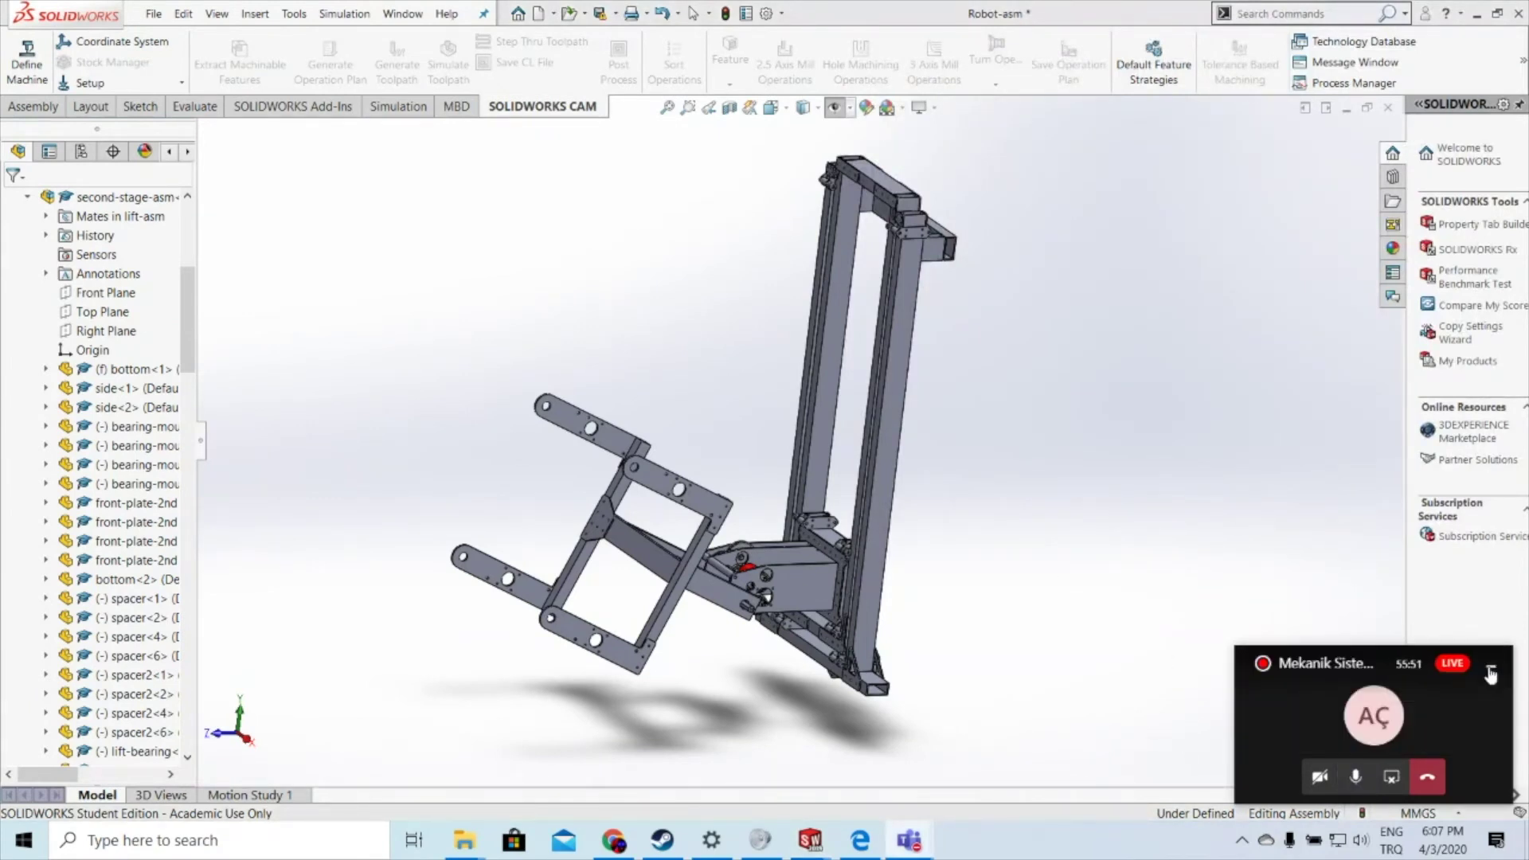
pyautogui.click(1393, 778)
pyautogui.click(1358, 782)
pyautogui.click(1355, 778)
pyautogui.click(1363, 777)
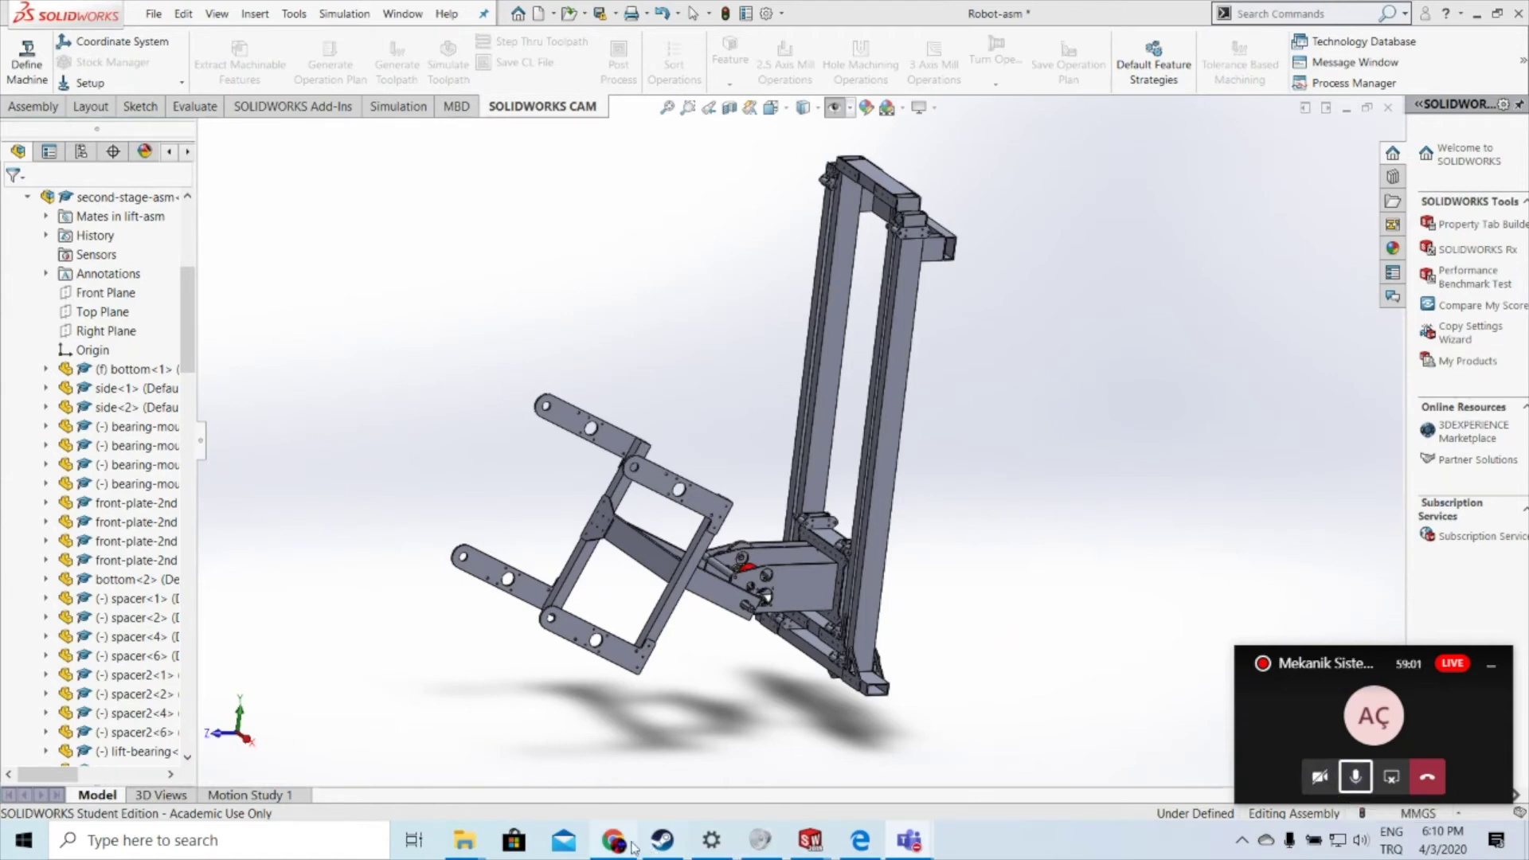
pyautogui.click(596, 847)
# Step: Reach the Team 254 website home page in a new browser tab
pyautogui.click(1111, 26)
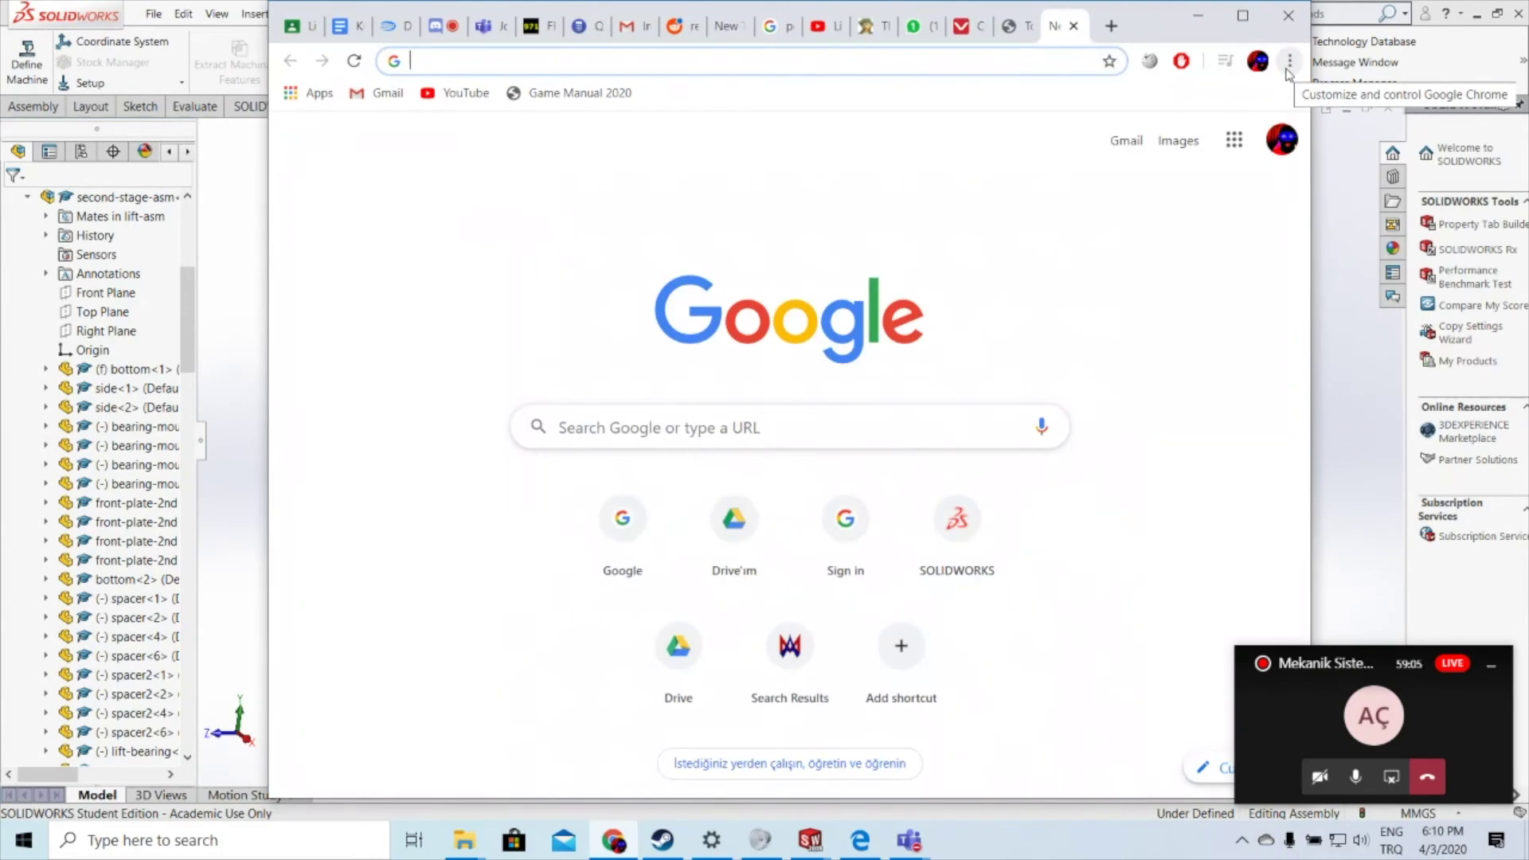
pyautogui.write('209')
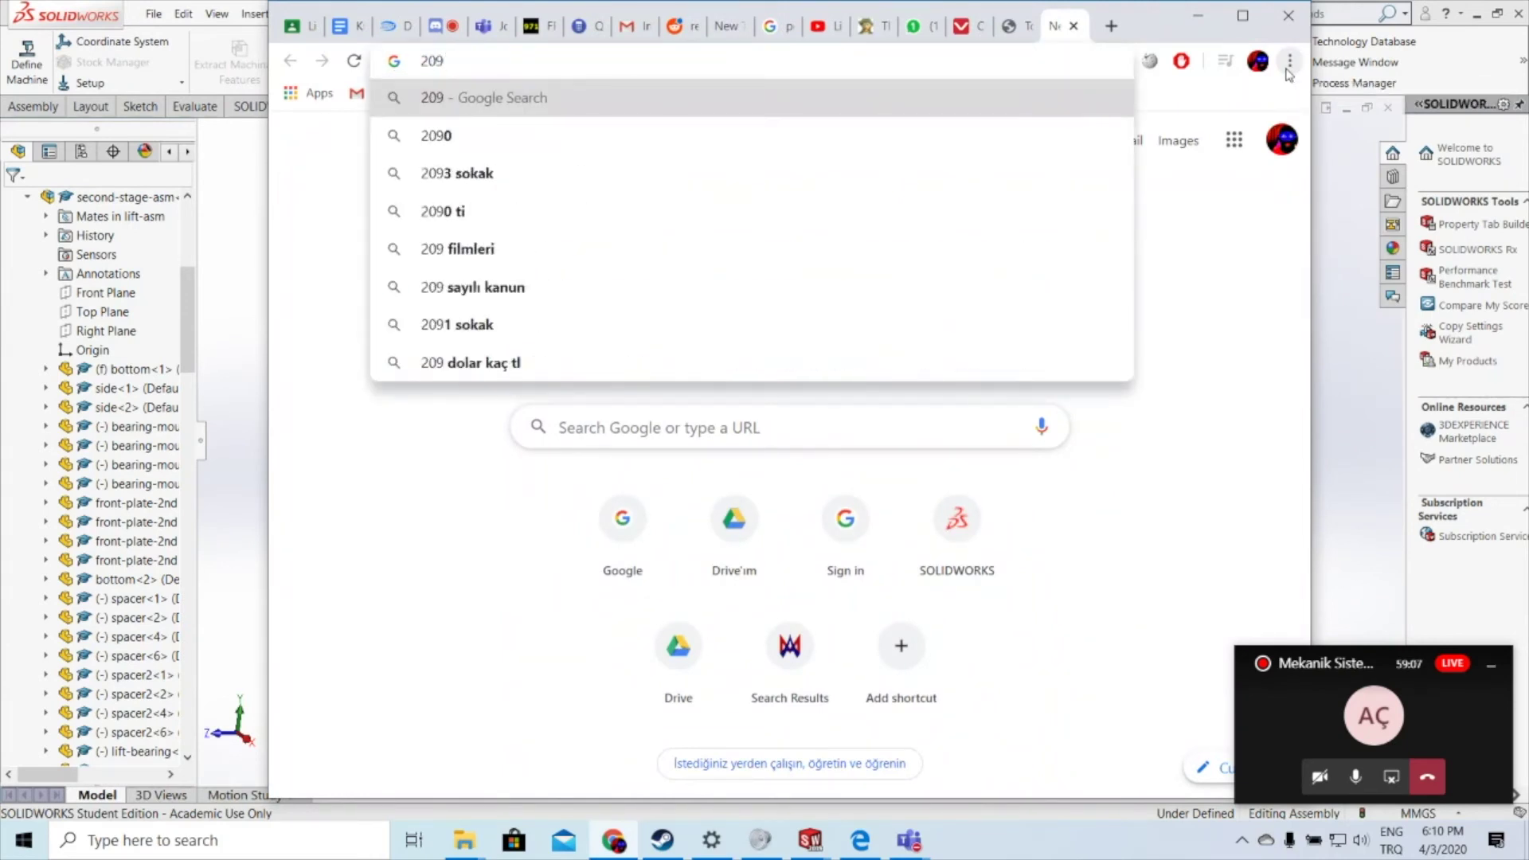
pyautogui.press('BackSpace')
pyautogui.press('BackSpace')
pyautogui.press('BackSpace')
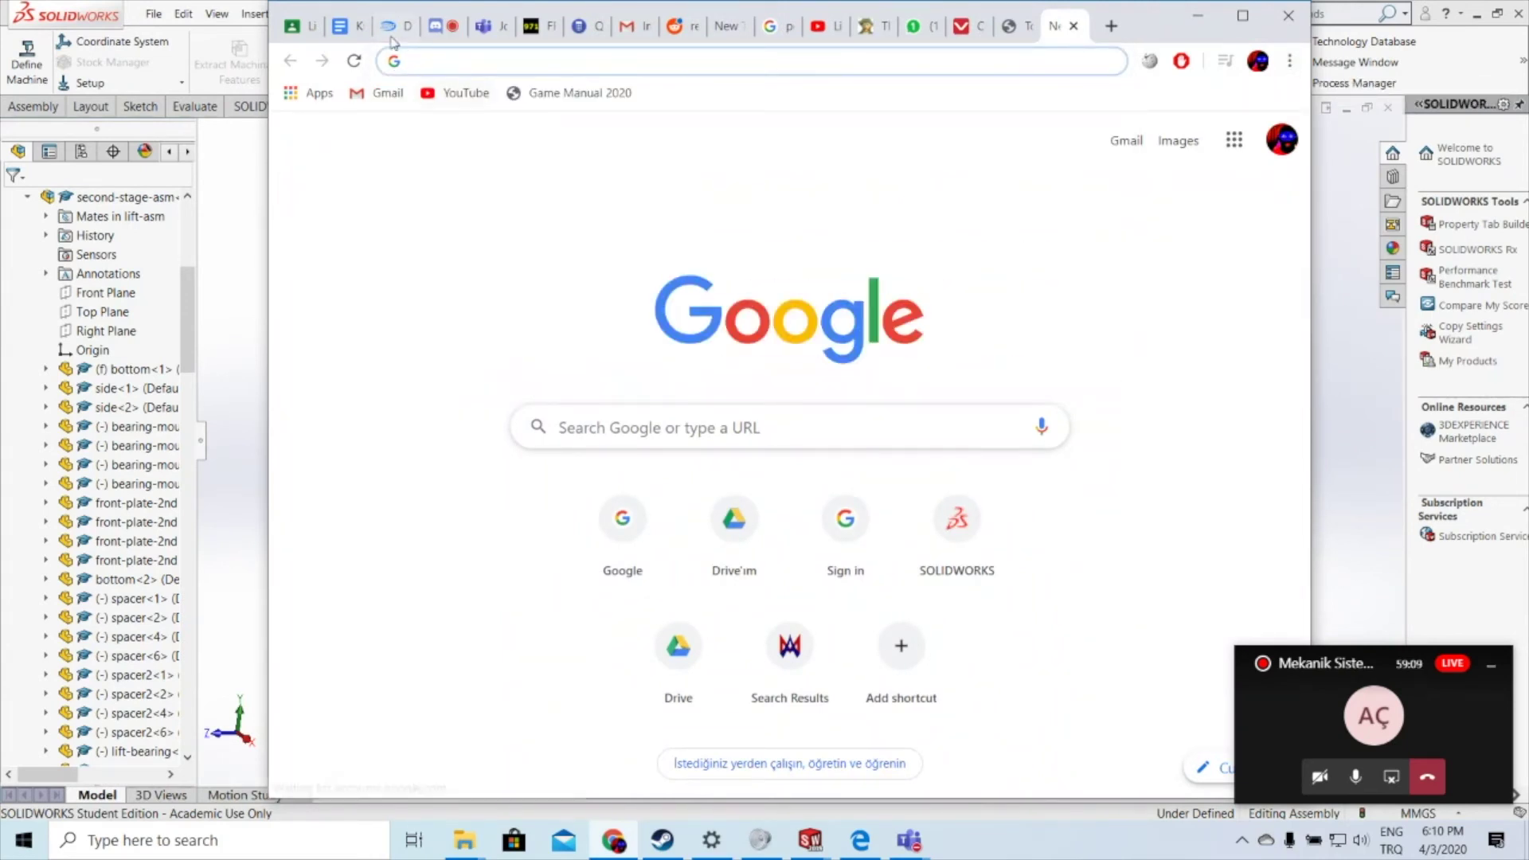
pyautogui.click(387, 29)
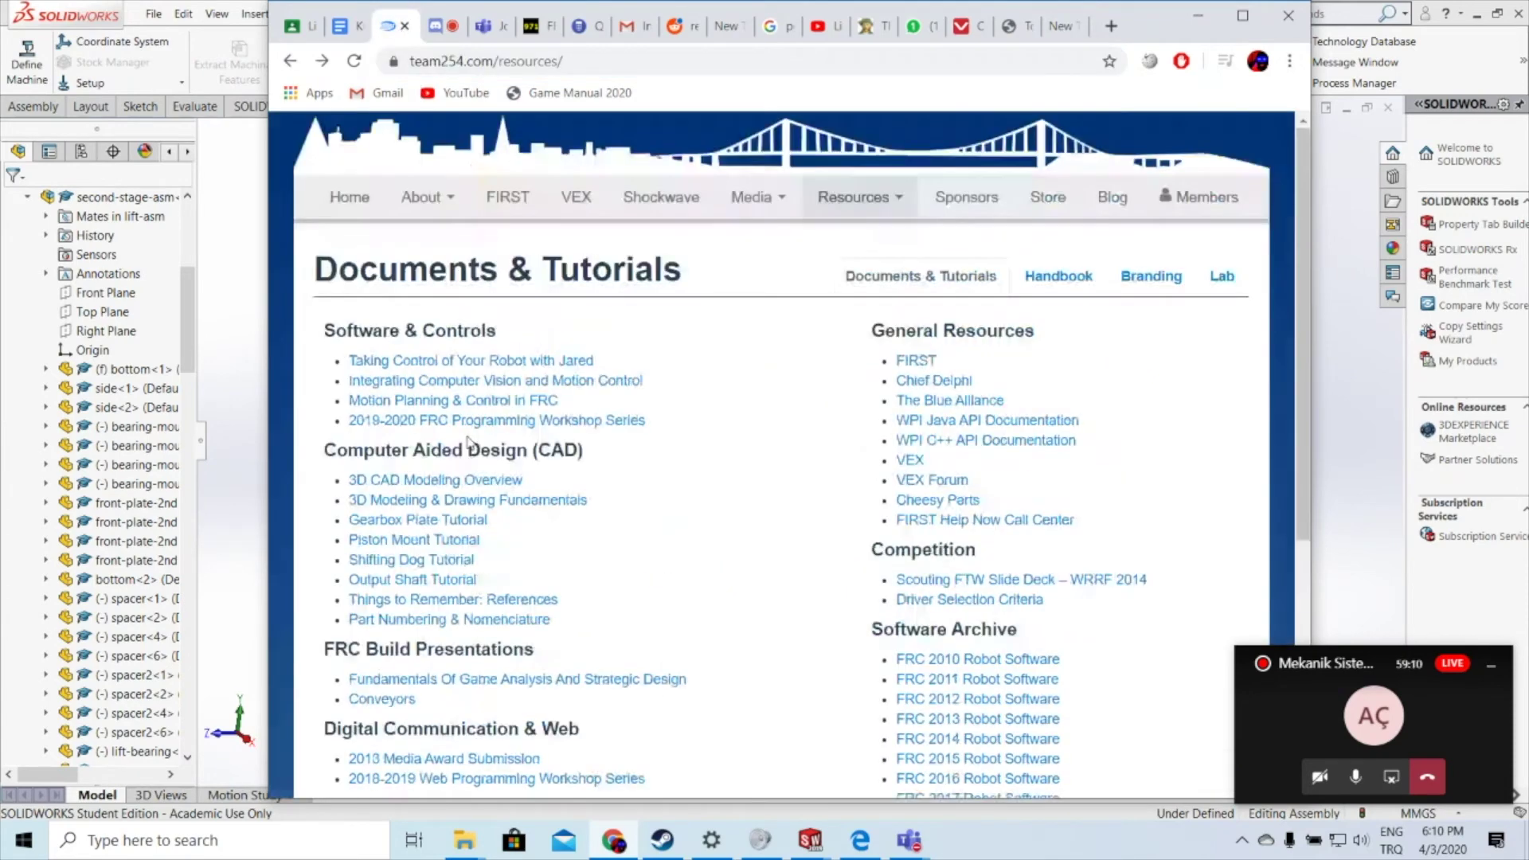
pyautogui.click(888, 209)
pyautogui.click(345, 209)
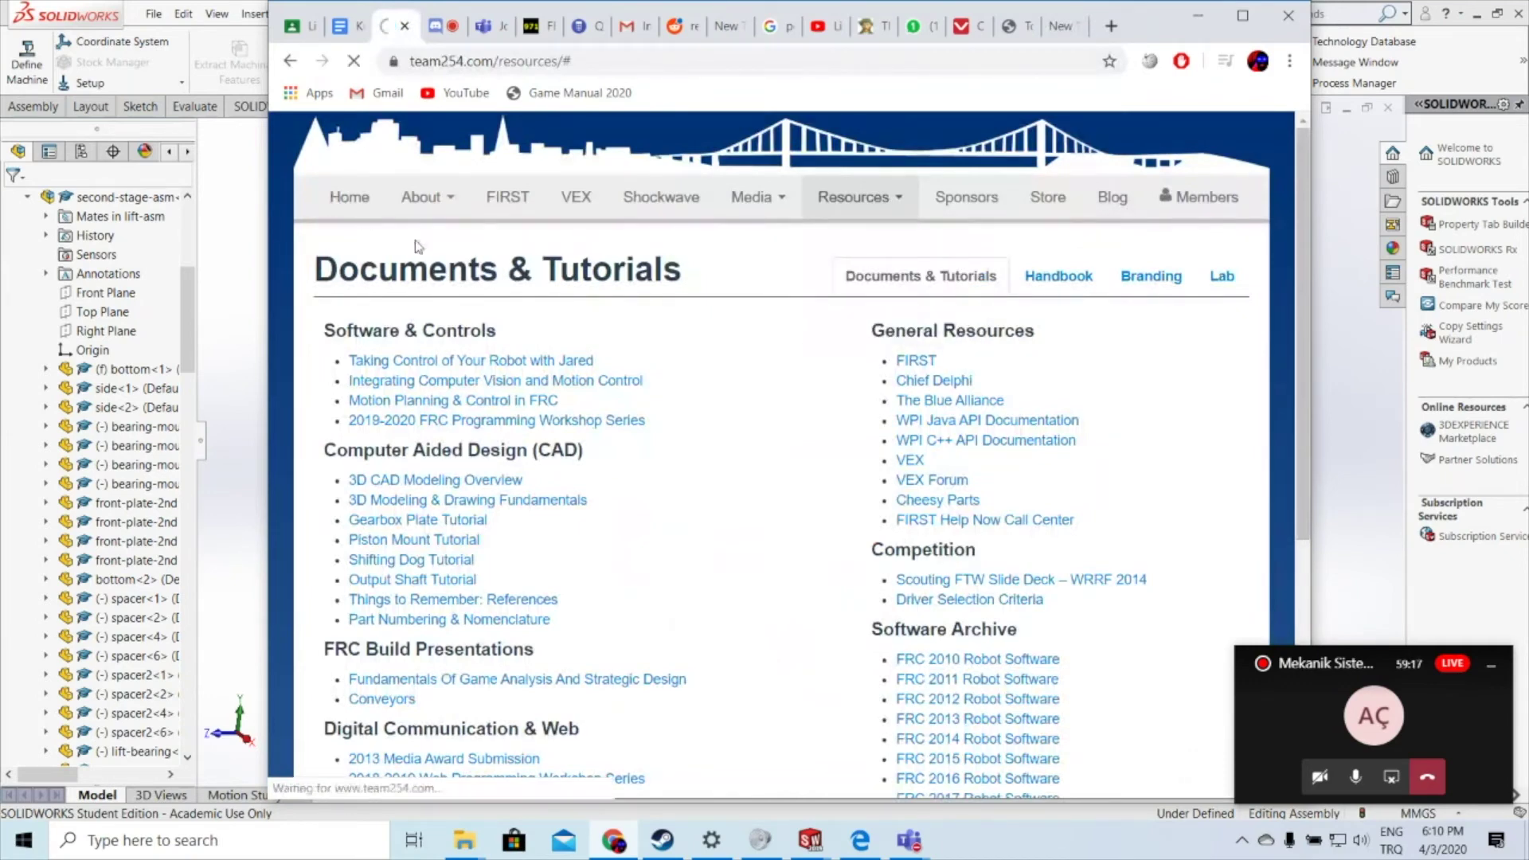
# Step: Go to the 2019 Backlash season page and open its View Technical Binder PDF
pyautogui.scroll(-1, 601, 246)
pyautogui.scroll(-5, 602, 246)
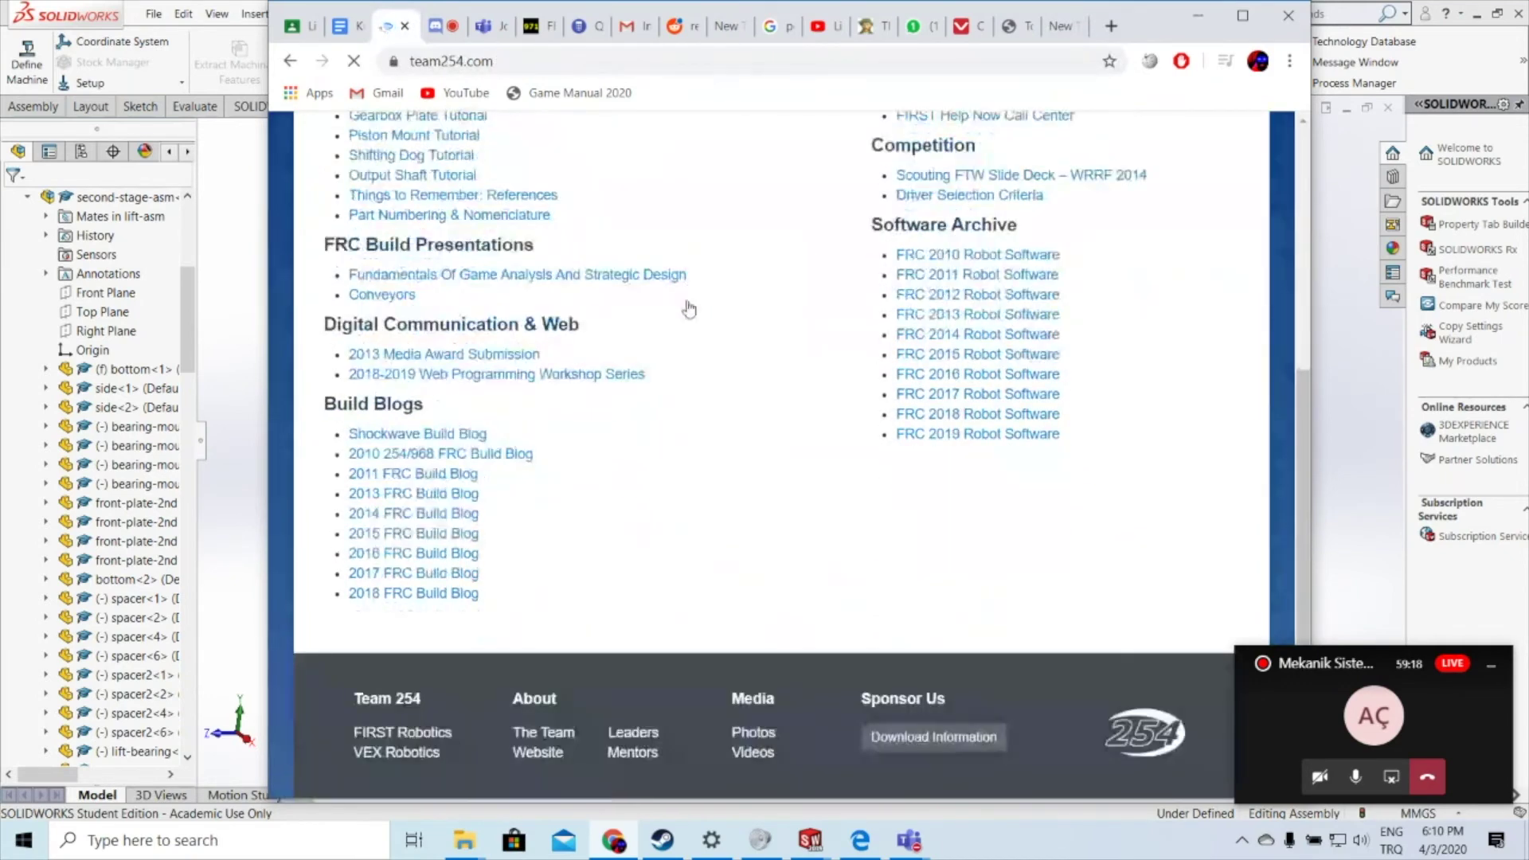
pyautogui.scroll(-6, 726, 424)
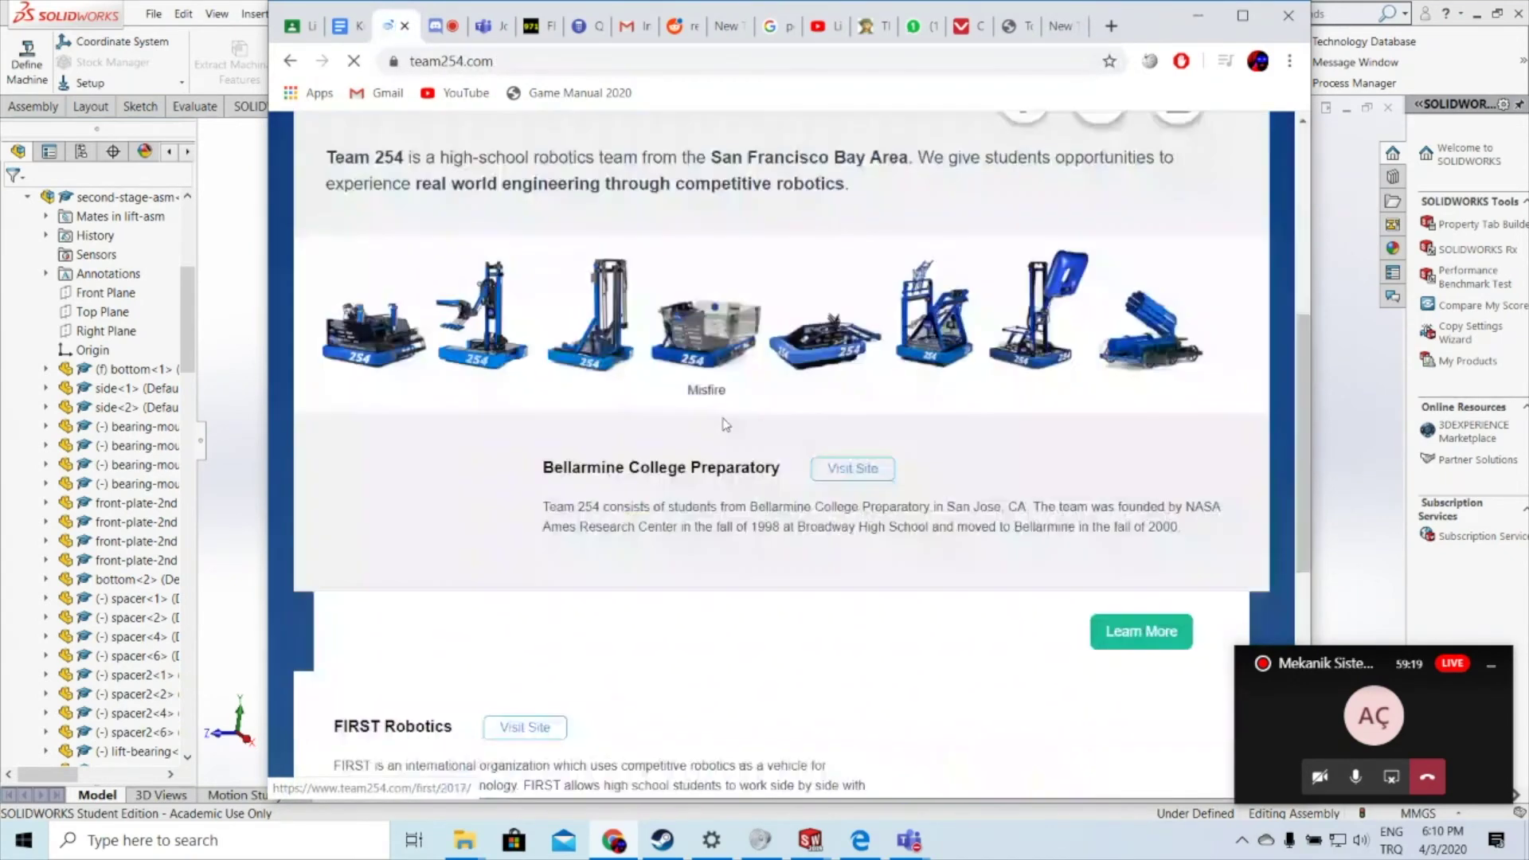
pyautogui.click(483, 359)
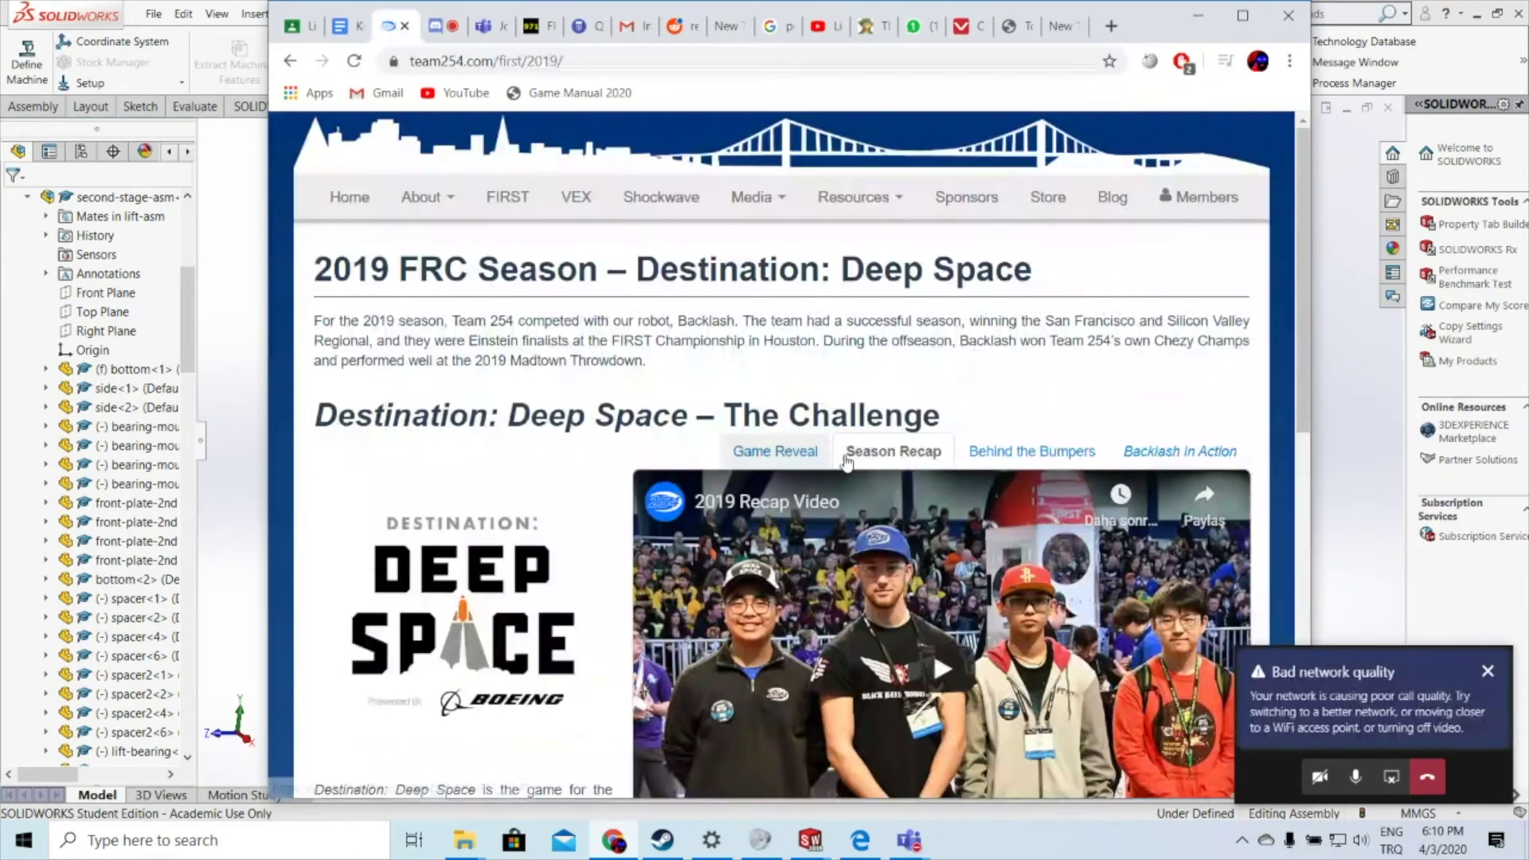
pyautogui.scroll(-2, 797, 537)
pyautogui.scroll(-8, 798, 537)
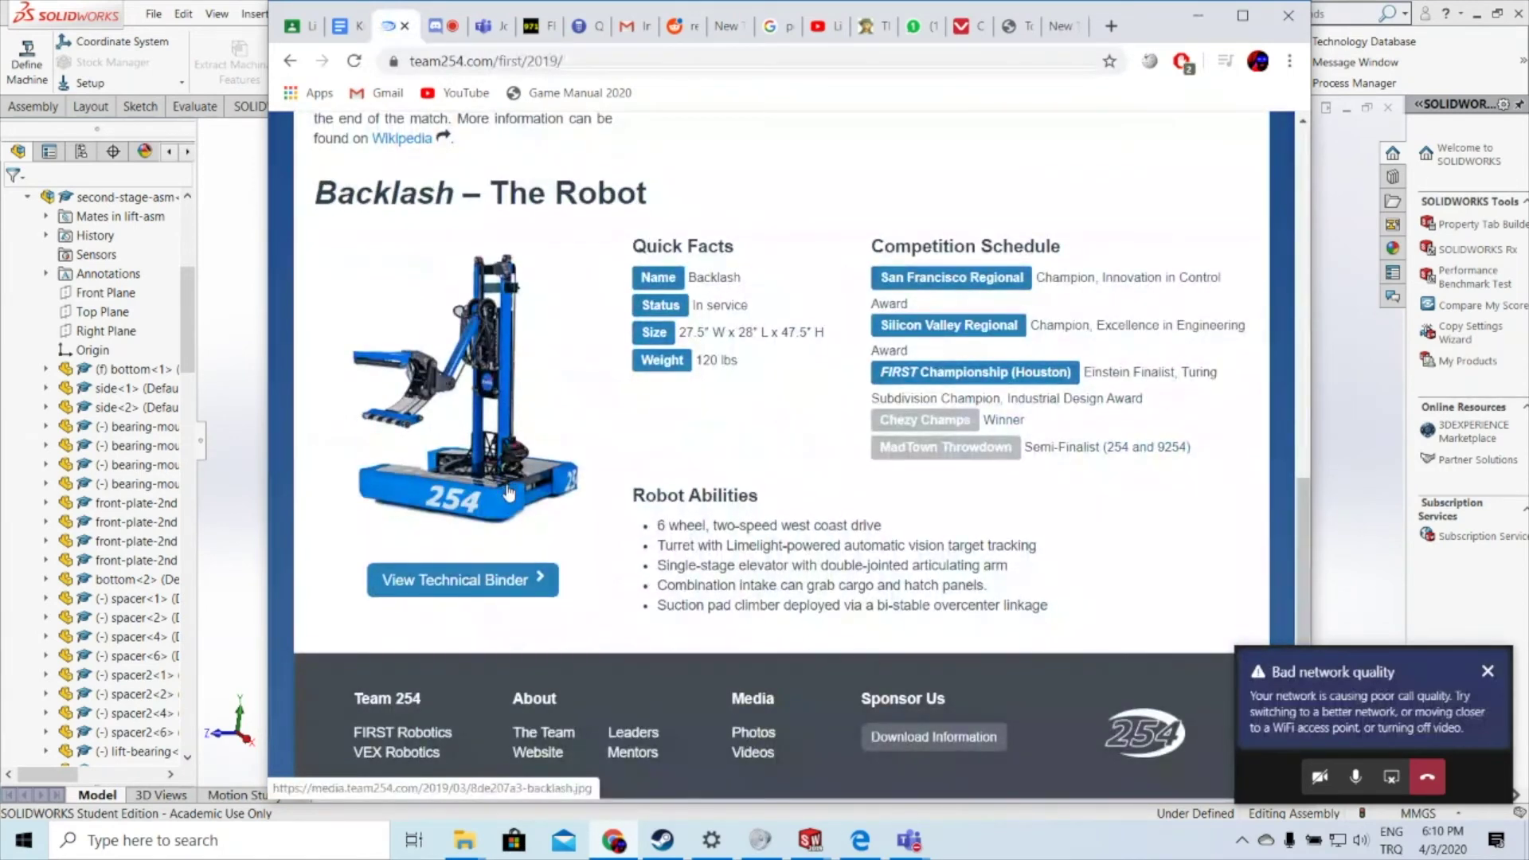
pyautogui.click(527, 584)
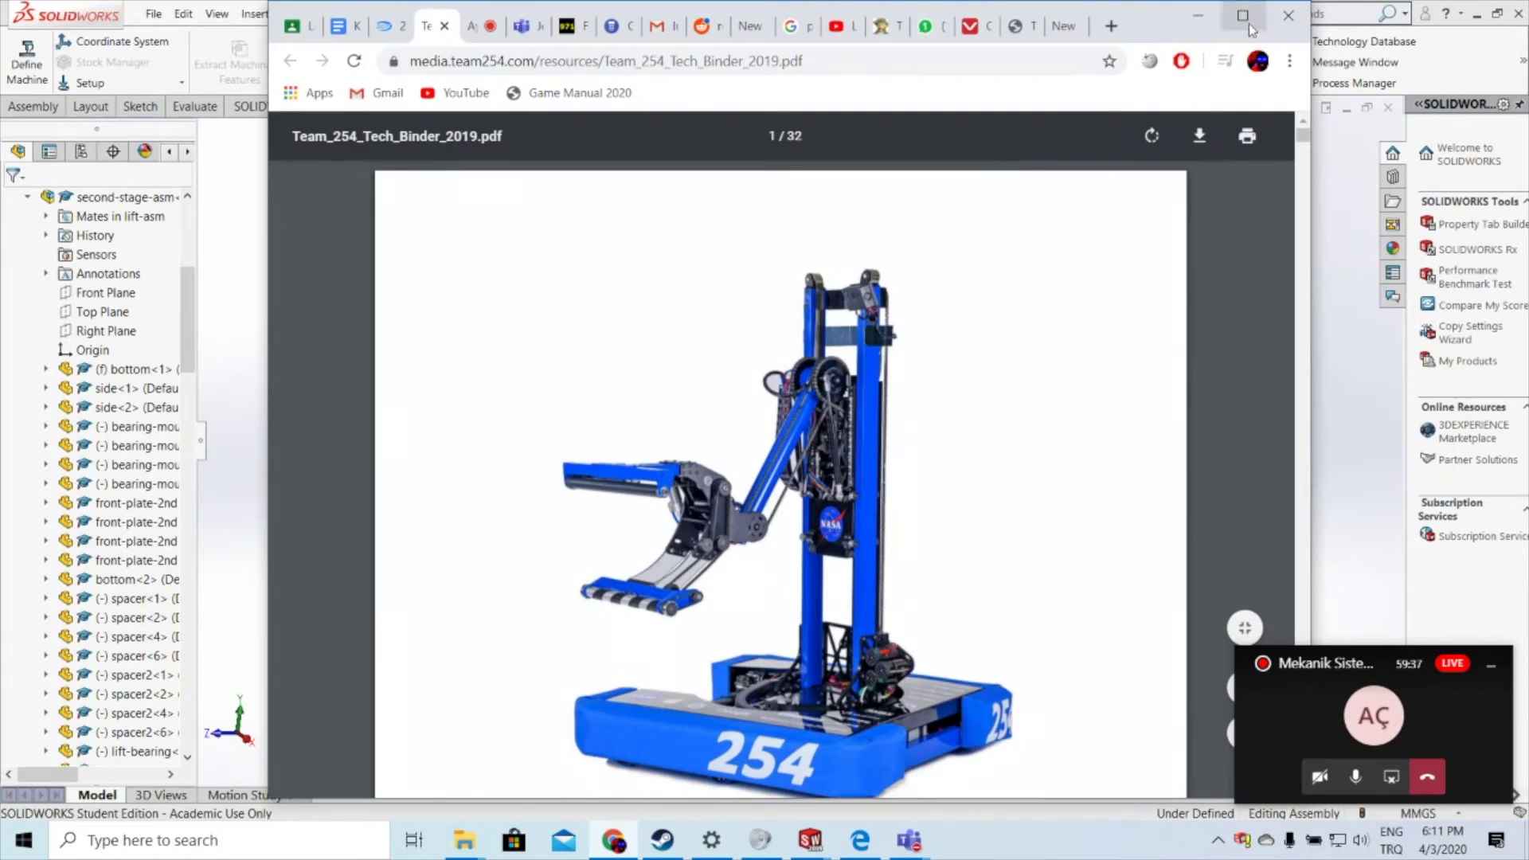
# Step: Maximize the browser and scroll past the binder's Elevator, Carriage, Arm and Intake pages
pyautogui.click(1243, 15)
pyautogui.scroll(-5, 836, 603)
pyautogui.scroll(-2, 836, 603)
pyautogui.scroll(5, 837, 603)
pyautogui.scroll(-5, 837, 603)
pyautogui.scroll(-5, 840, 588)
pyautogui.scroll(-2, 839, 589)
pyautogui.scroll(-6, 834, 584)
pyautogui.scroll(-6, 833, 582)
pyautogui.scroll(-2, 833, 574)
pyautogui.scroll(-14, 831, 568)
pyautogui.scroll(1, 831, 566)
pyautogui.scroll(7, 832, 563)
pyautogui.scroll(-1, 834, 569)
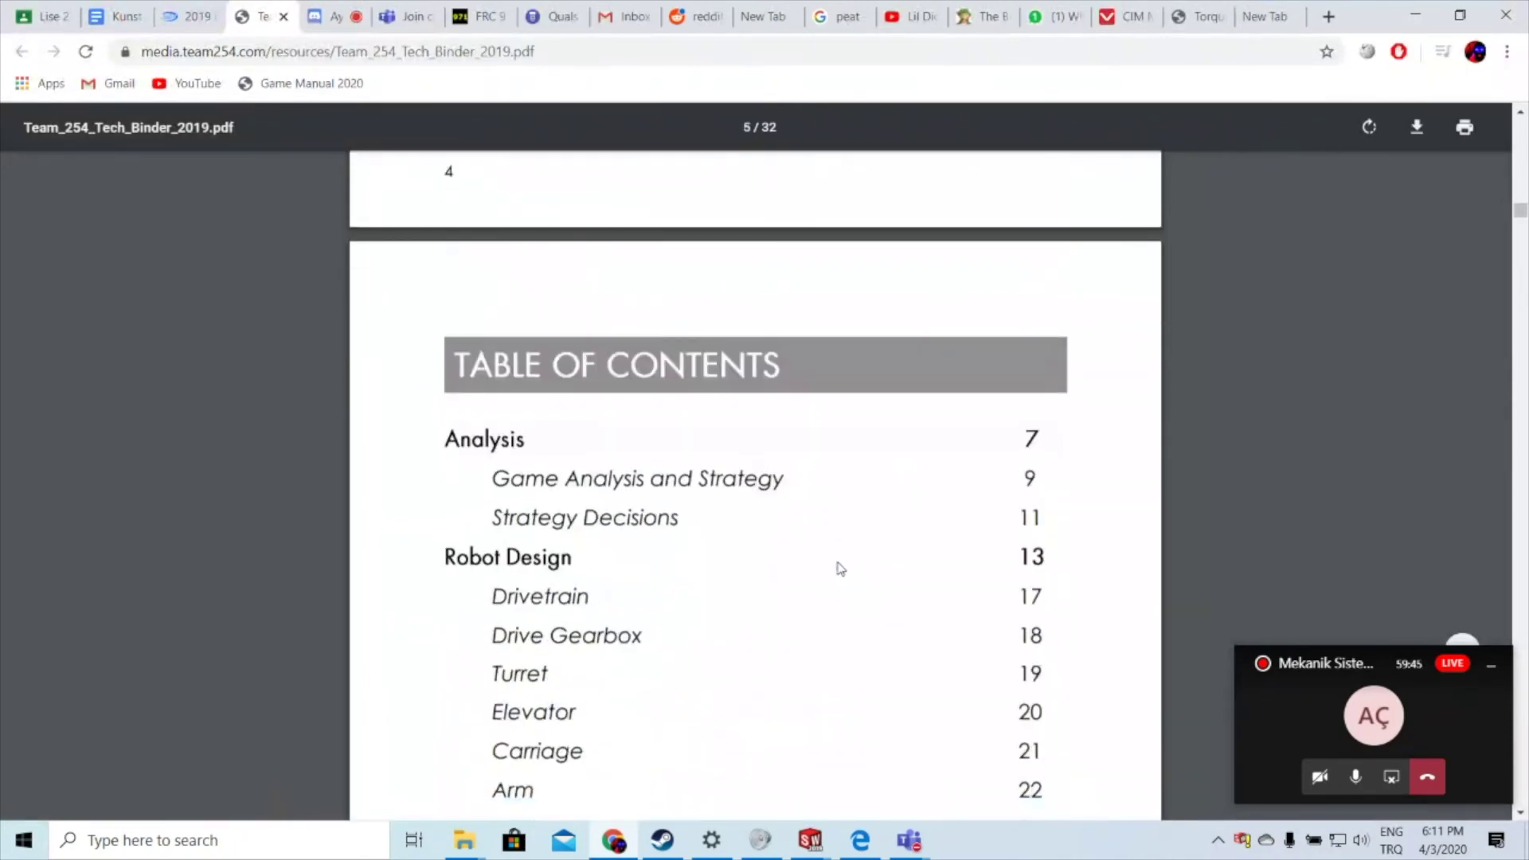
pyautogui.scroll(-1, 836, 567)
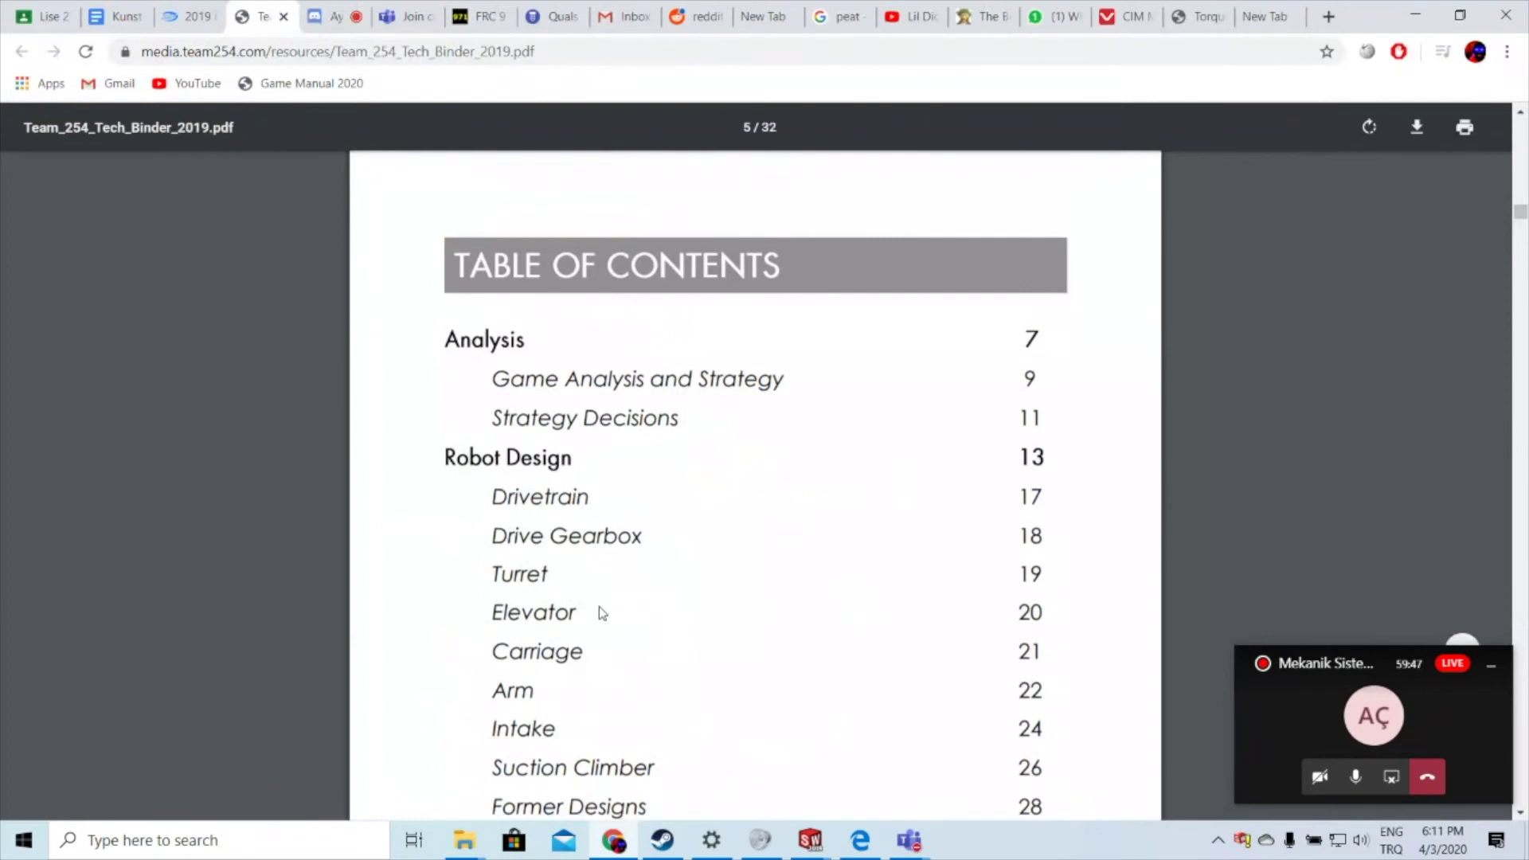
pyautogui.scroll(-1, 594, 623)
pyautogui.scroll(-2, 595, 623)
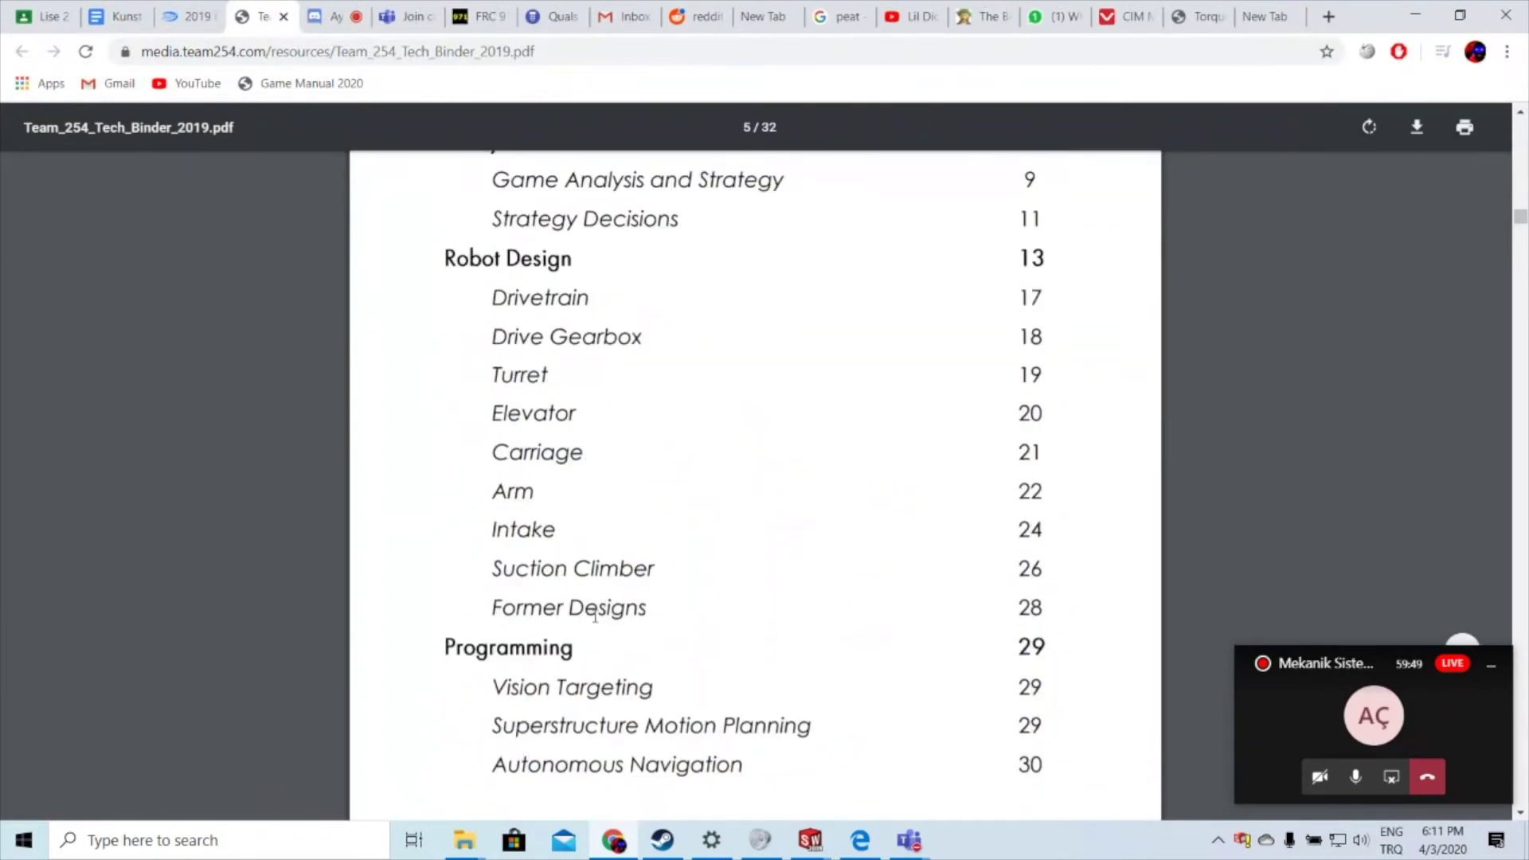
pyautogui.scroll(-6, 581, 410)
pyautogui.scroll(-15, 662, 484)
pyautogui.scroll(-15, 648, 489)
pyautogui.scroll(-15, 649, 478)
pyautogui.scroll(-15, 653, 470)
pyautogui.scroll(-10, 653, 460)
pyautogui.scroll(-2, 648, 456)
pyautogui.scroll(-15, 648, 456)
pyautogui.scroll(-10, 651, 451)
pyautogui.scroll(8, 653, 451)
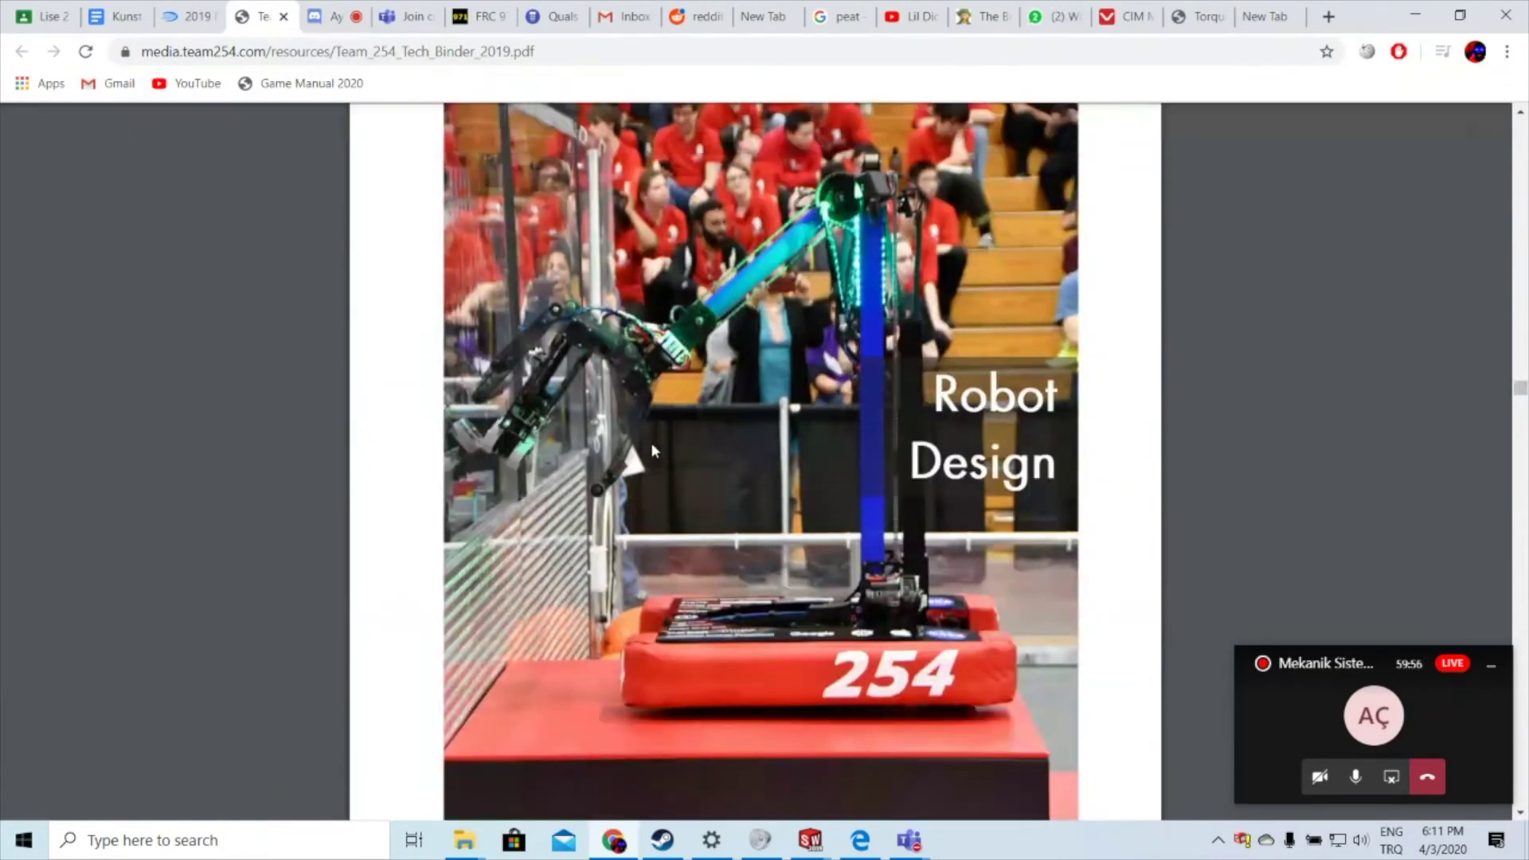
pyautogui.scroll(2, 651, 450)
pyautogui.scroll(1, 652, 449)
pyautogui.scroll(-1, 652, 448)
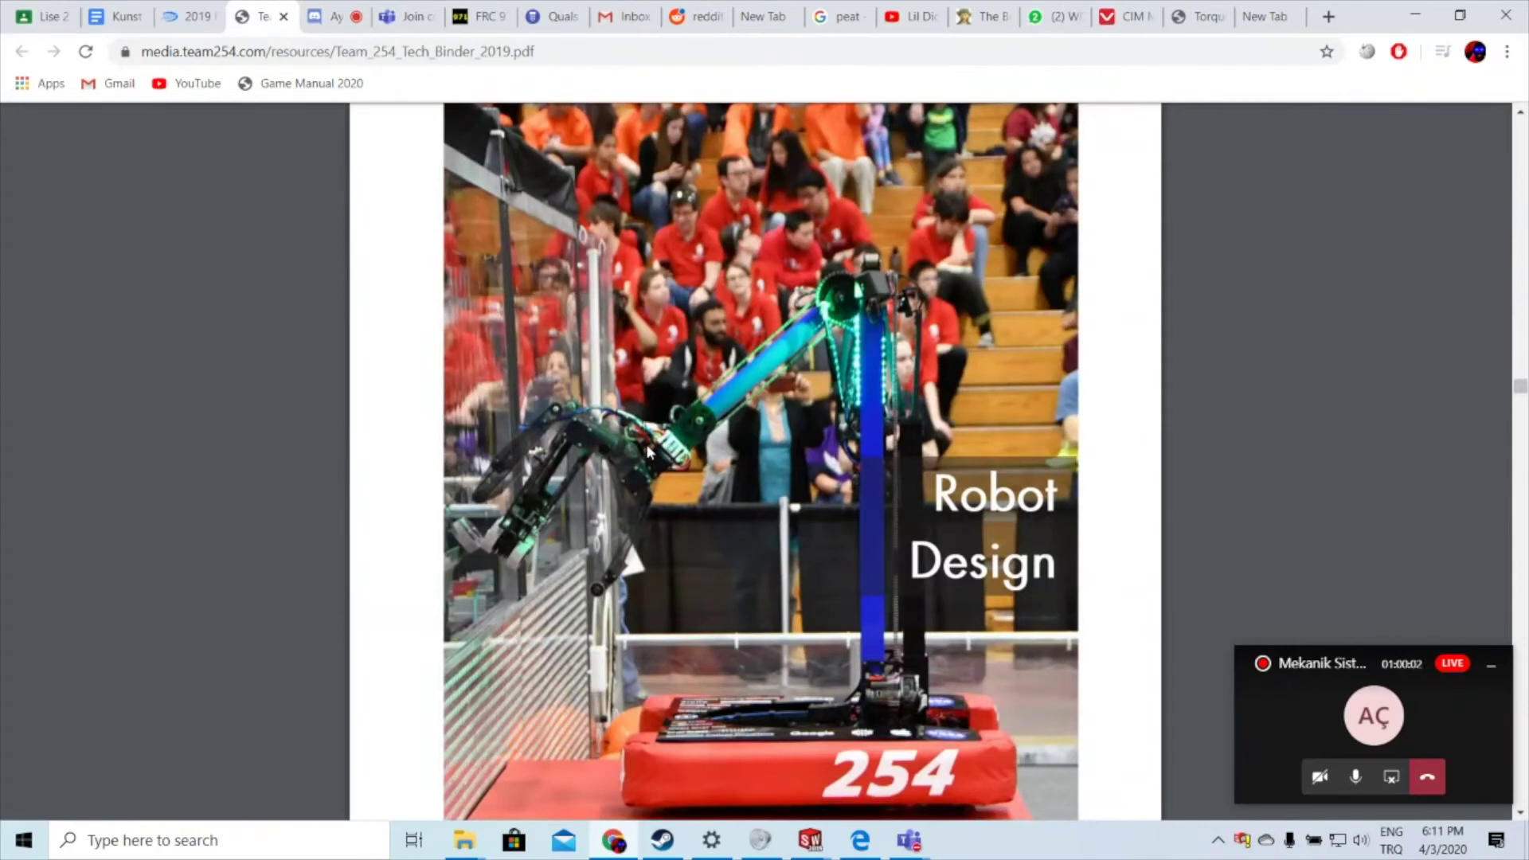
pyautogui.scroll(-3, 652, 450)
pyautogui.scroll(-8, 610, 500)
pyautogui.scroll(-5, 610, 499)
pyautogui.scroll(-5, 610, 497)
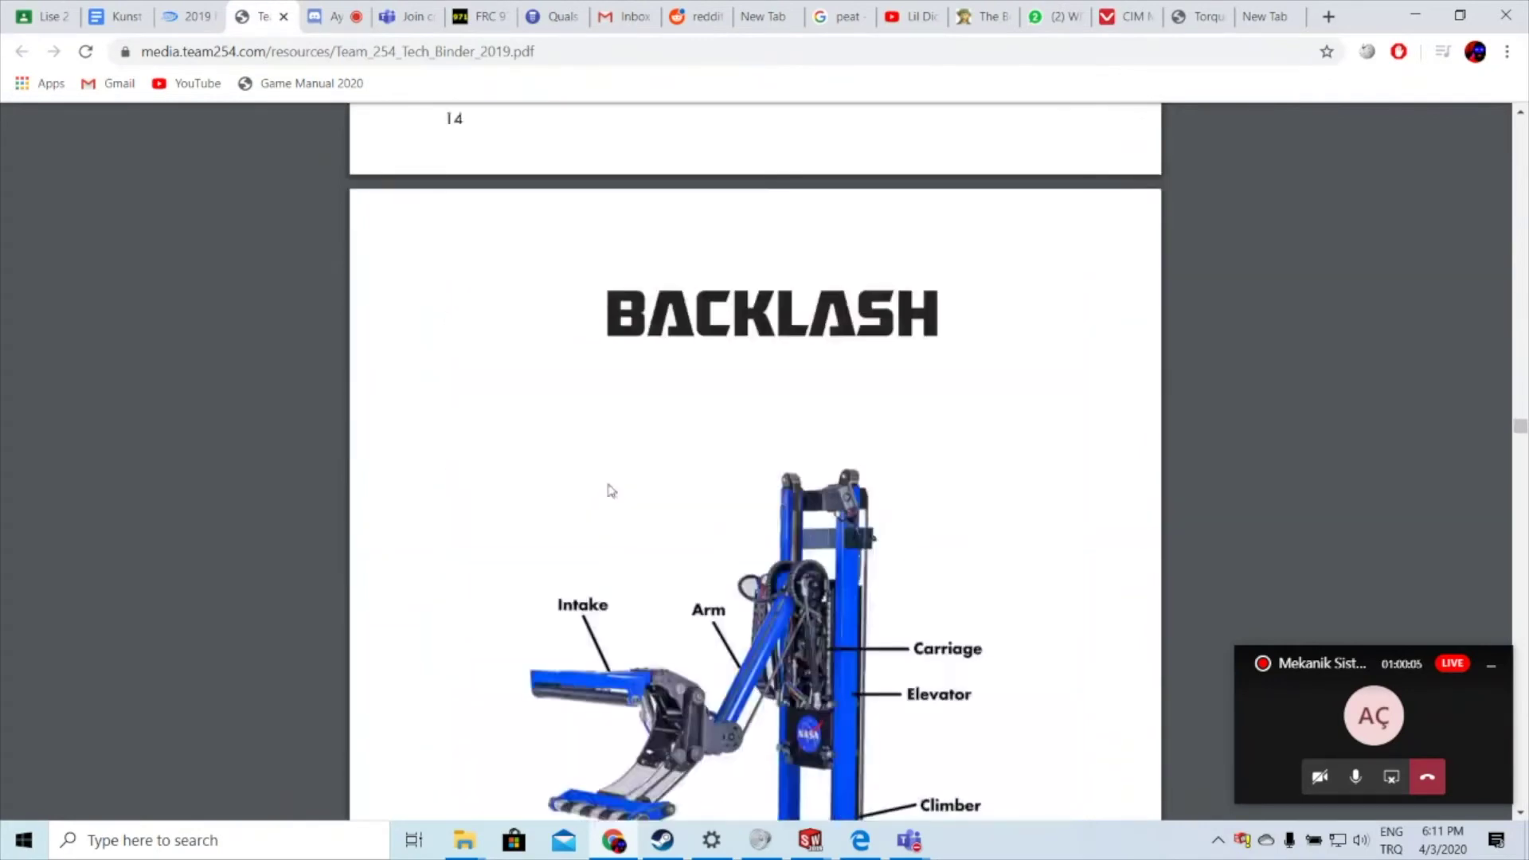
pyautogui.scroll(-4, 609, 489)
pyautogui.scroll(-5, 778, 467)
pyautogui.scroll(-5, 778, 470)
pyautogui.scroll(-2, 778, 471)
pyautogui.scroll(-4, 779, 471)
pyautogui.scroll(-8, 779, 471)
pyautogui.scroll(-7, 769, 468)
pyautogui.scroll(-12, 764, 467)
pyautogui.scroll(-2, 766, 470)
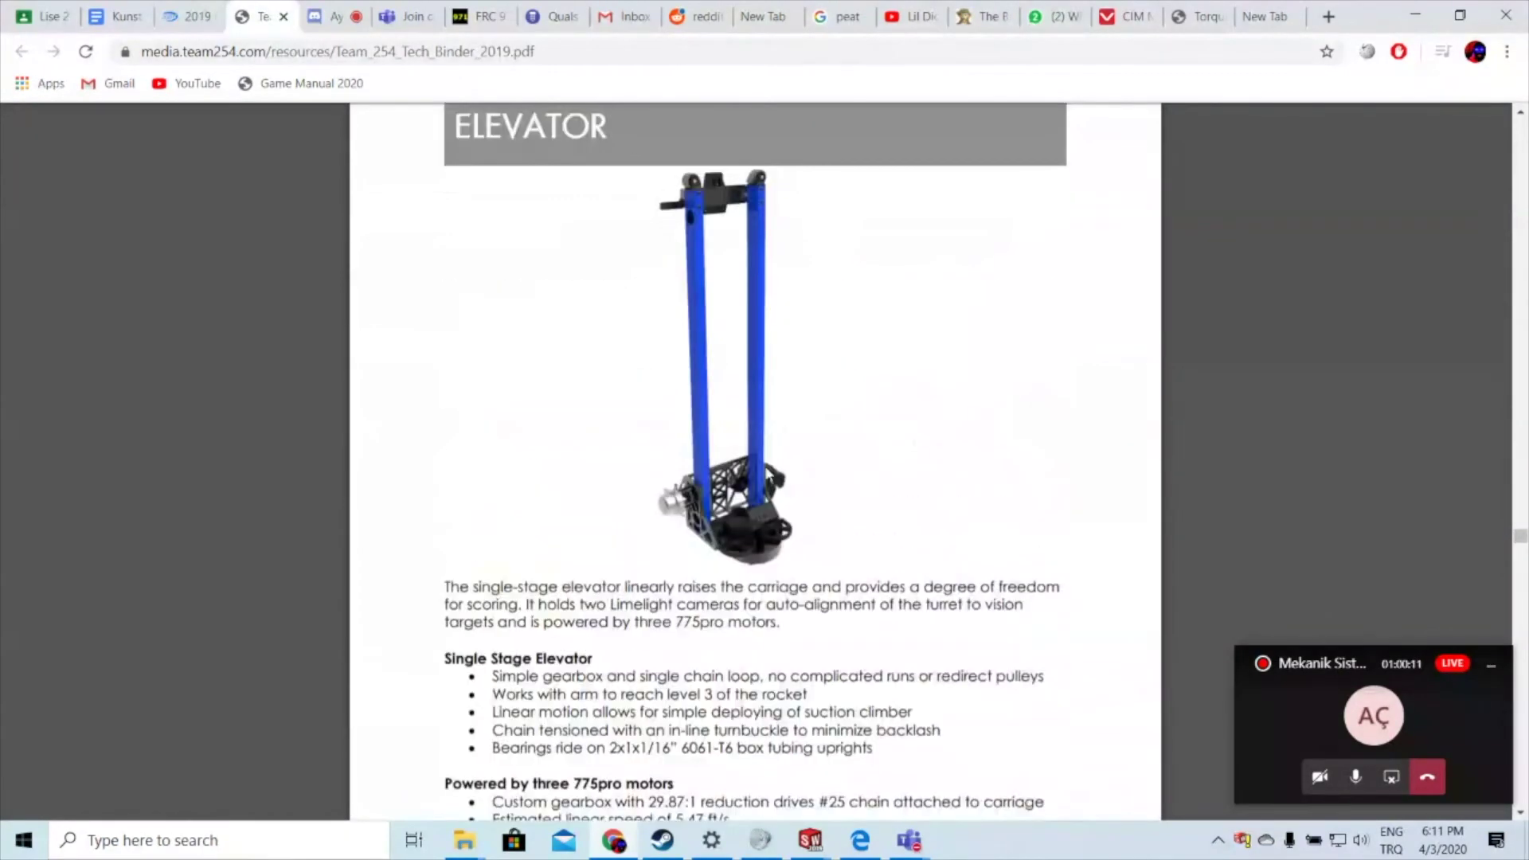
pyautogui.scroll(-9, 766, 472)
pyautogui.scroll(-4, 766, 472)
pyautogui.scroll(-3, 767, 473)
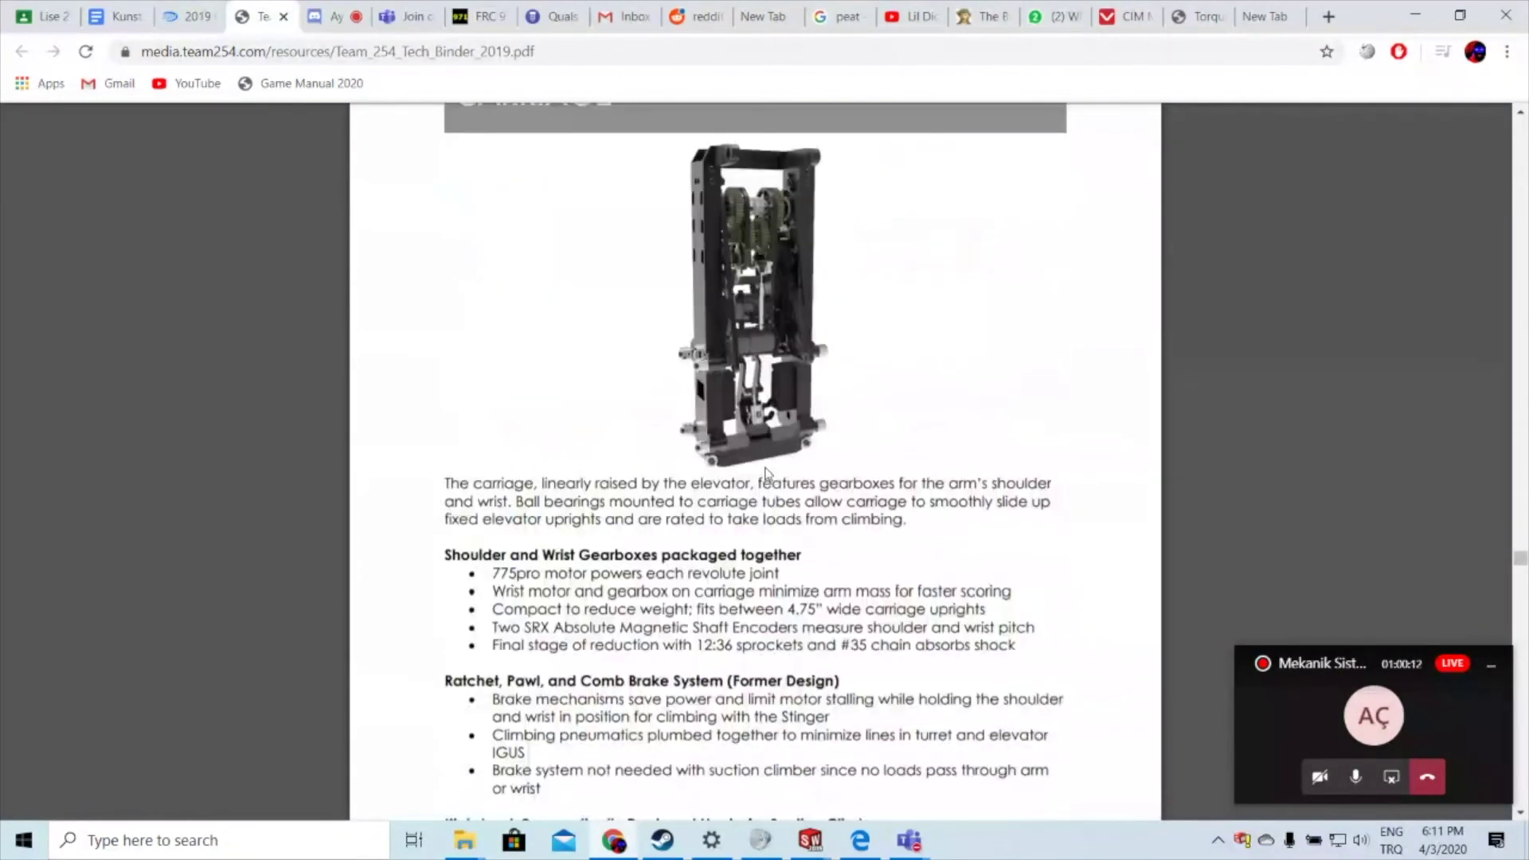
pyautogui.scroll(-6, 766, 471)
pyautogui.scroll(-7, 765, 468)
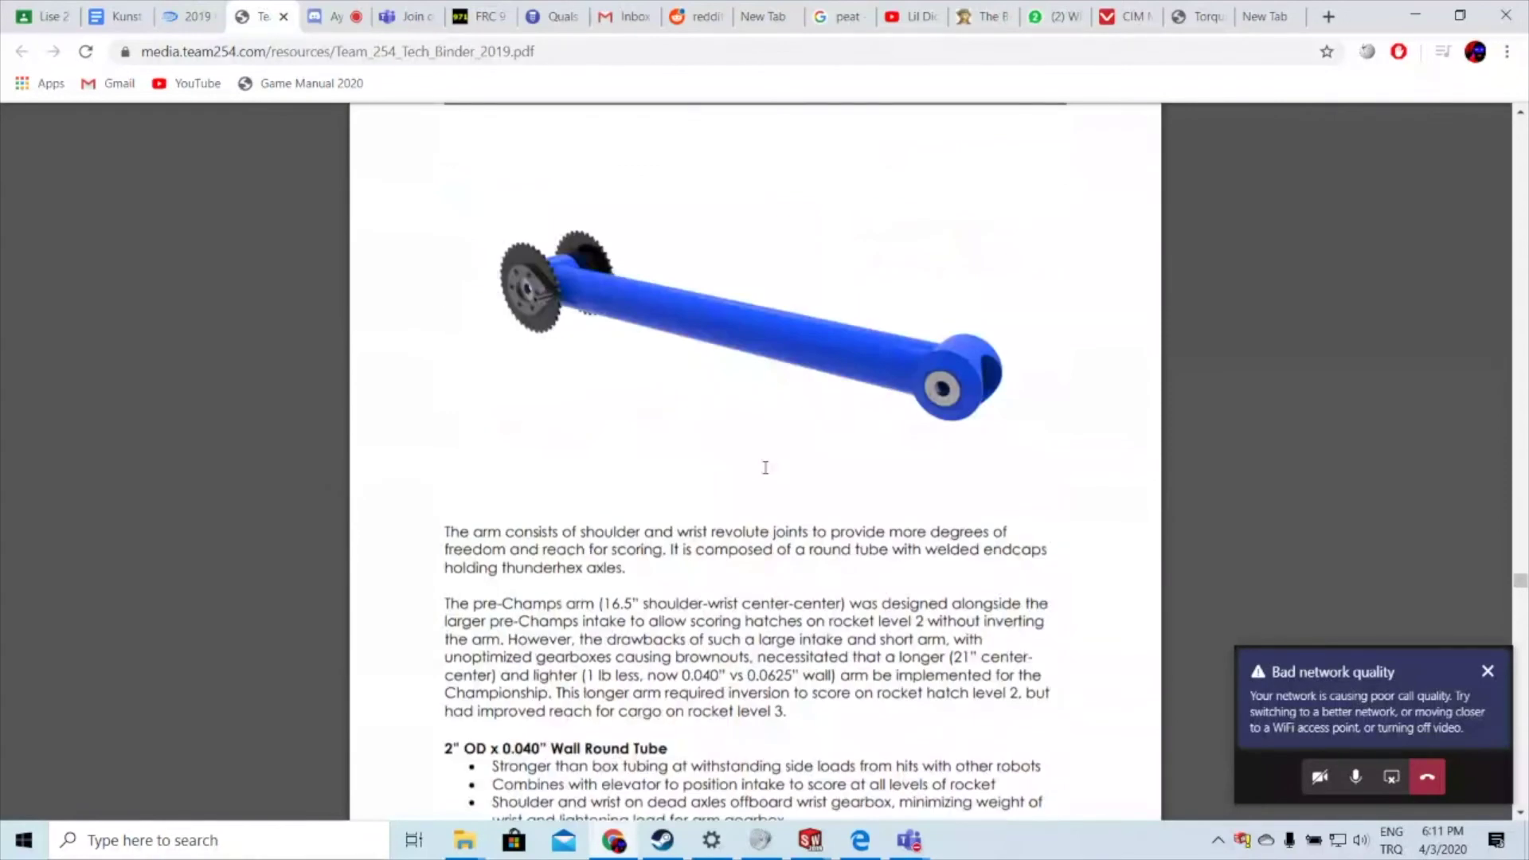
pyautogui.scroll(-2, 766, 468)
pyautogui.scroll(-1, 763, 467)
pyautogui.scroll(-2, 762, 468)
pyautogui.scroll(-5, 762, 468)
pyautogui.scroll(-4, 762, 468)
pyautogui.scroll(-7, 763, 468)
pyautogui.scroll(-3, 762, 468)
pyautogui.scroll(-6, 762, 467)
pyautogui.scroll(-10, 763, 469)
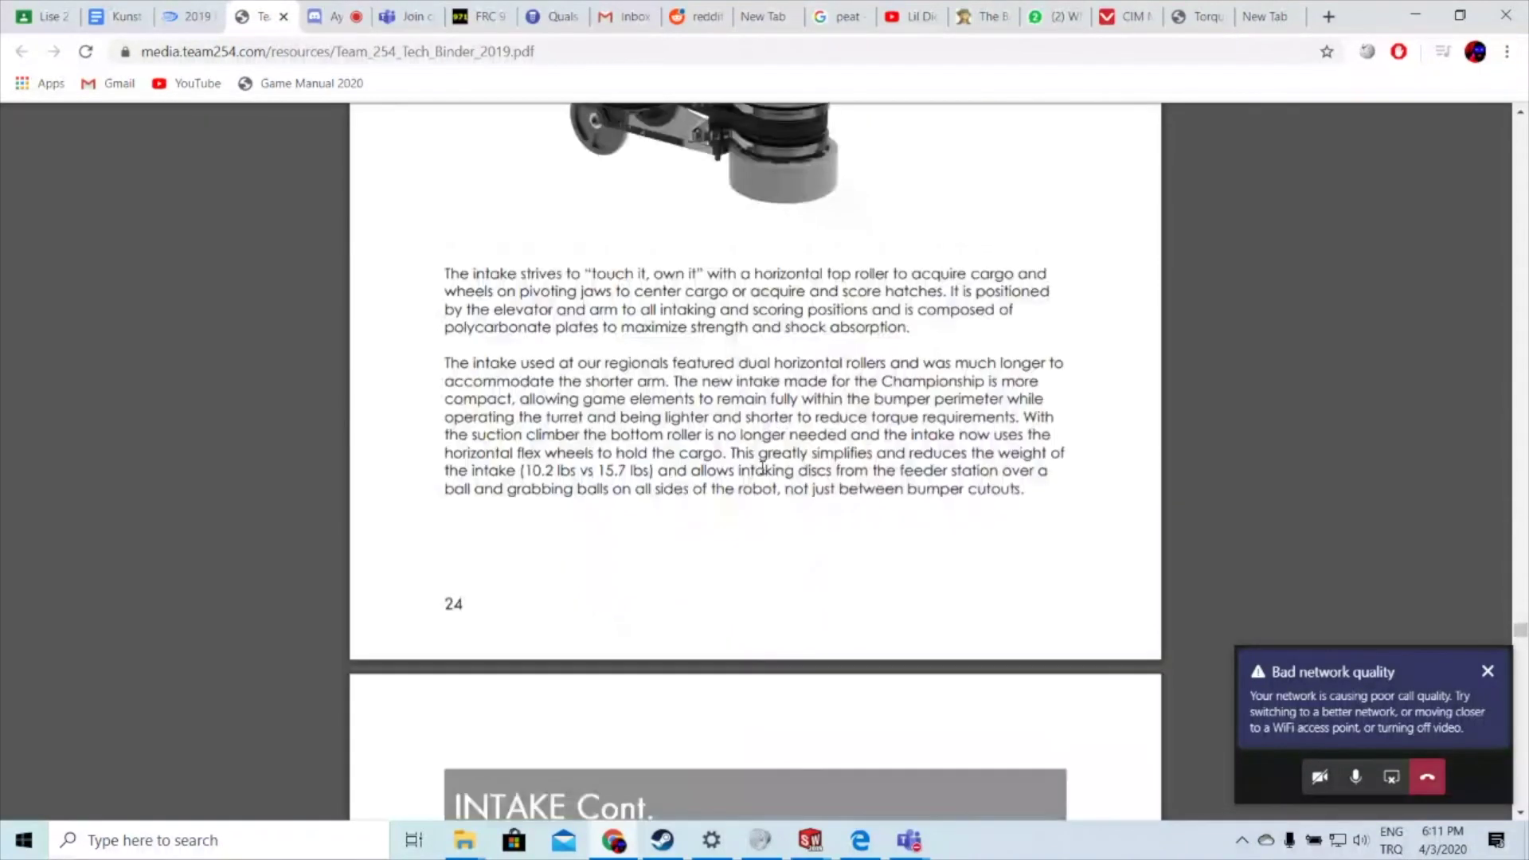
# Step: Scroll back up to the page 13 Robot Design photo
pyautogui.scroll(1, 763, 467)
pyautogui.scroll(9, 761, 466)
pyautogui.scroll(10, 756, 464)
pyautogui.scroll(10, 753, 462)
pyautogui.scroll(10, 753, 462)
pyautogui.scroll(10, 757, 446)
pyautogui.scroll(10, 756, 444)
pyautogui.scroll(5, 776, 473)
pyautogui.scroll(5, 773, 472)
pyautogui.scroll(10, 773, 476)
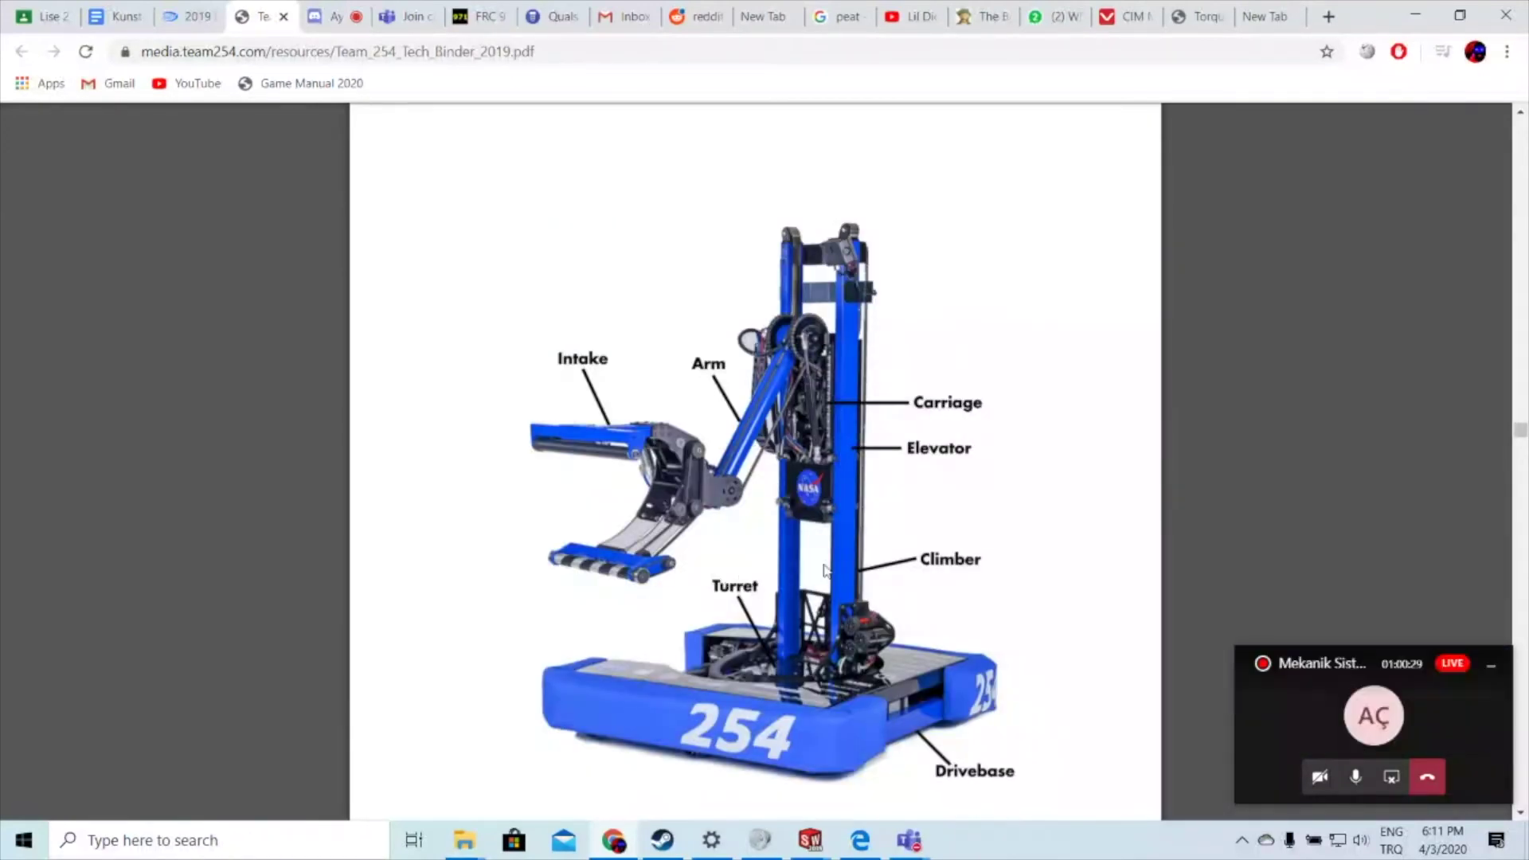
pyautogui.scroll(-3, 827, 568)
pyautogui.scroll(10, 828, 542)
pyautogui.scroll(5, 830, 519)
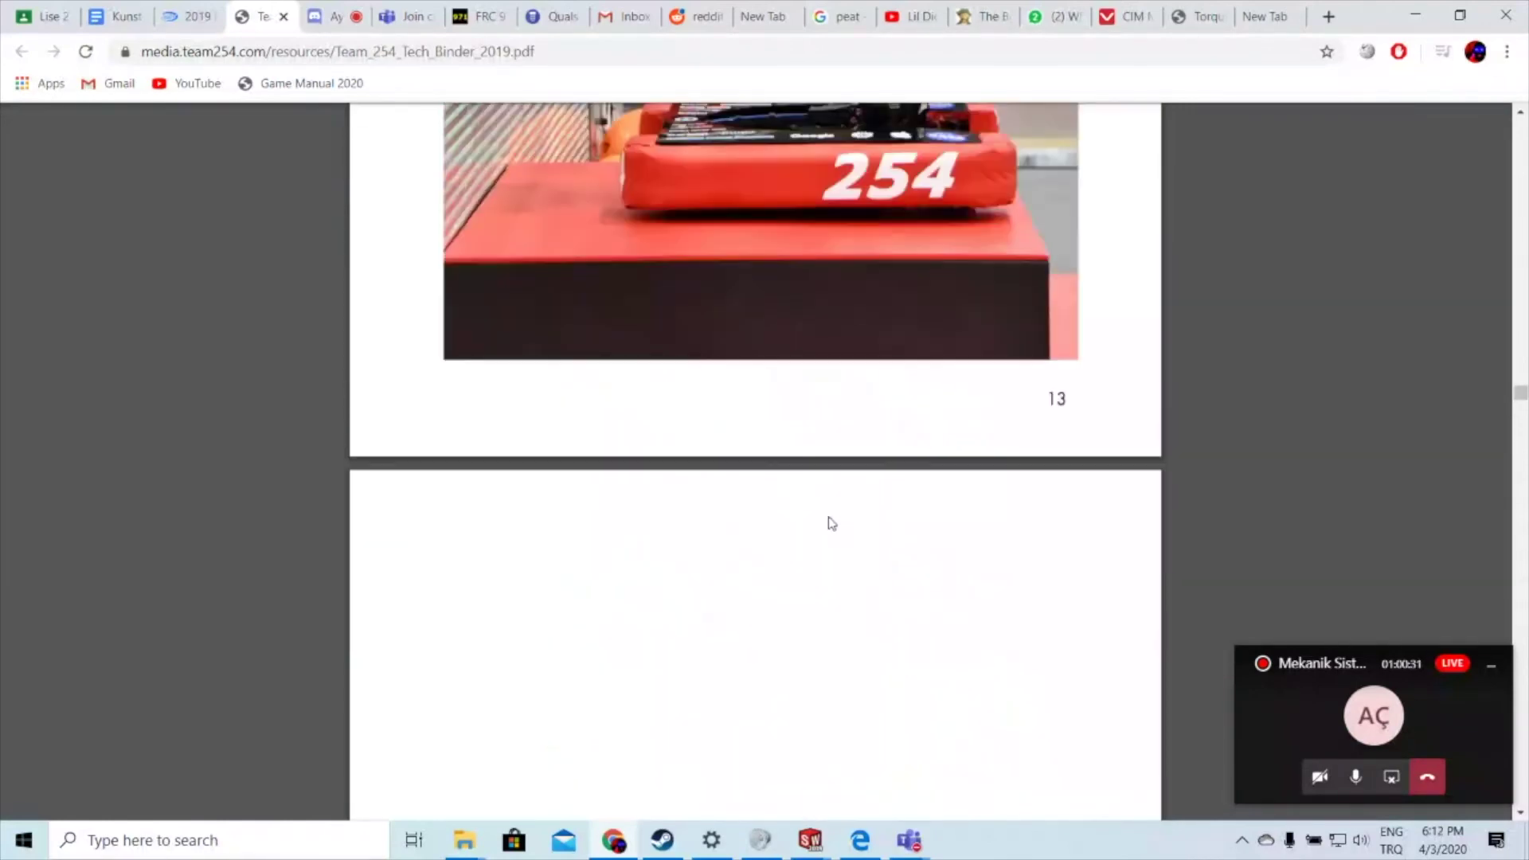
pyautogui.scroll(7, 829, 516)
pyautogui.scroll(1, 828, 520)
pyautogui.scroll(-1, 827, 529)
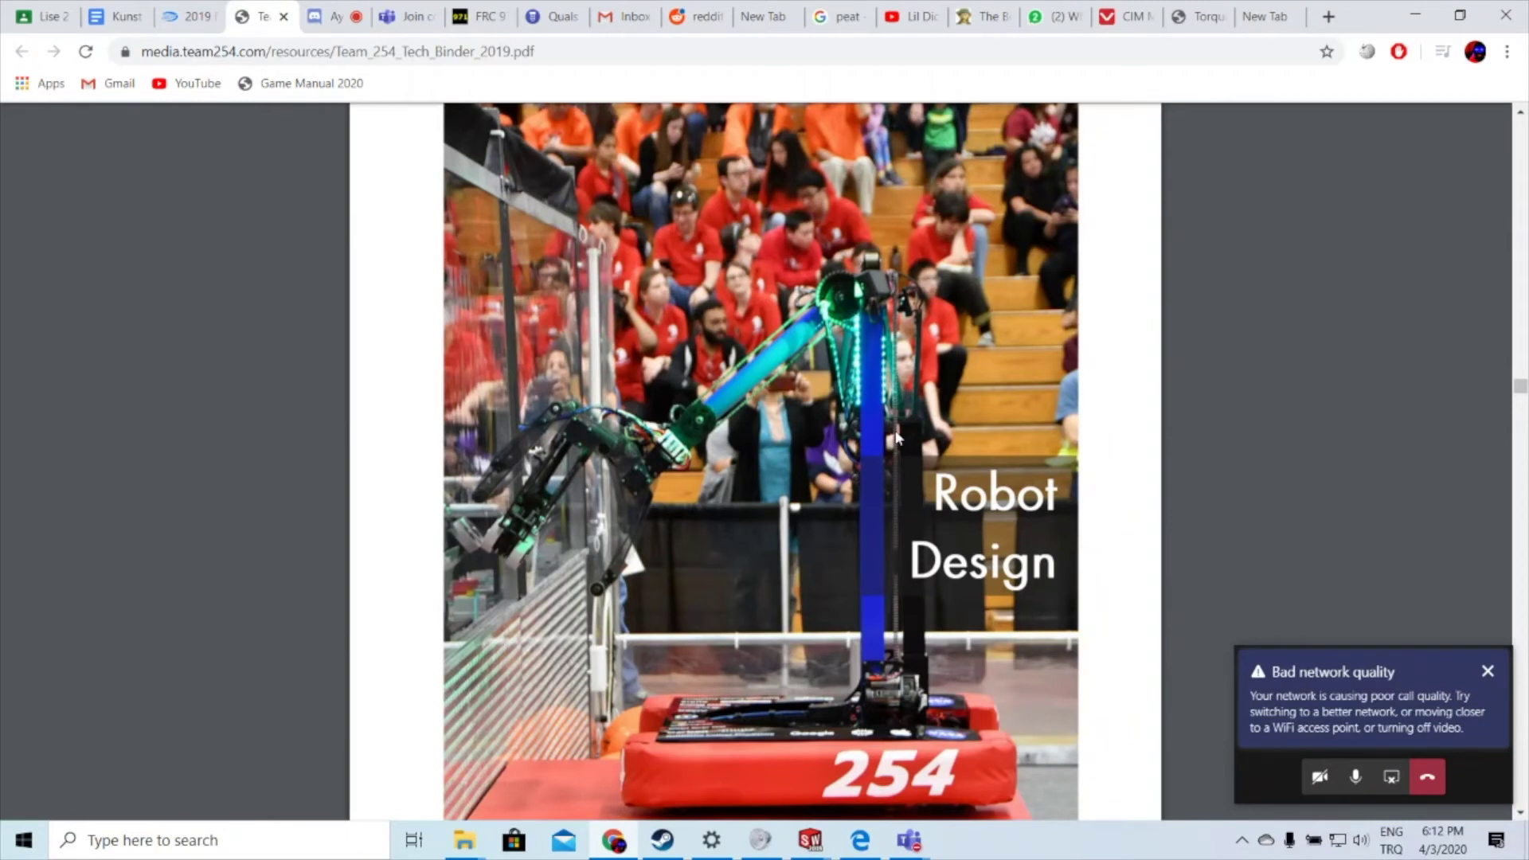
pyautogui.click(1488, 672)
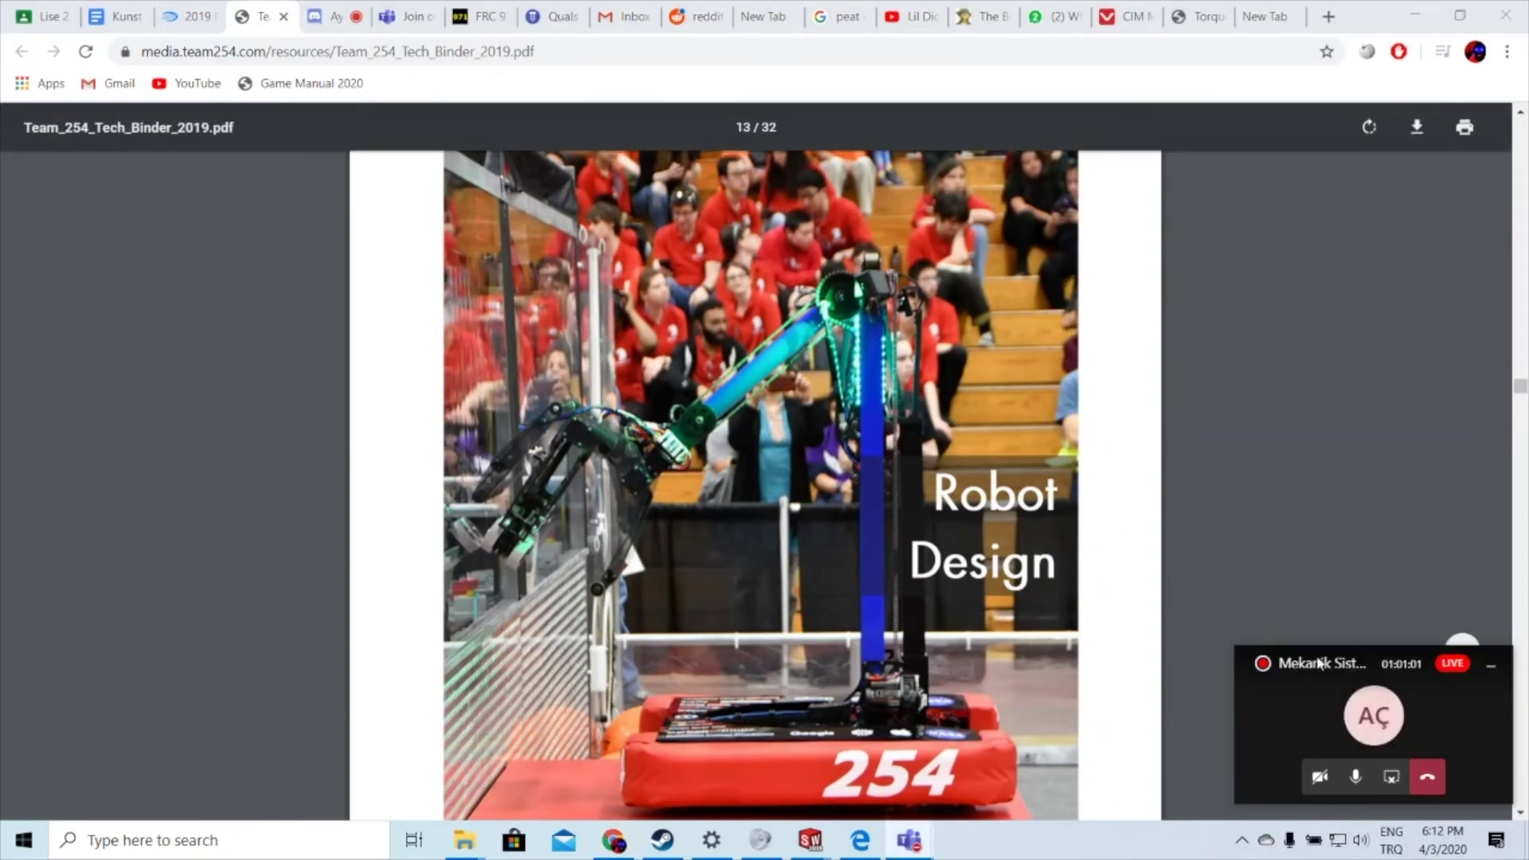
pyautogui.moveTo(1387, 666)
pyautogui.mouseDown()
pyautogui.moveTo(1411, 750)
pyautogui.moveTo(1403, 848)
pyautogui.mouseUp()
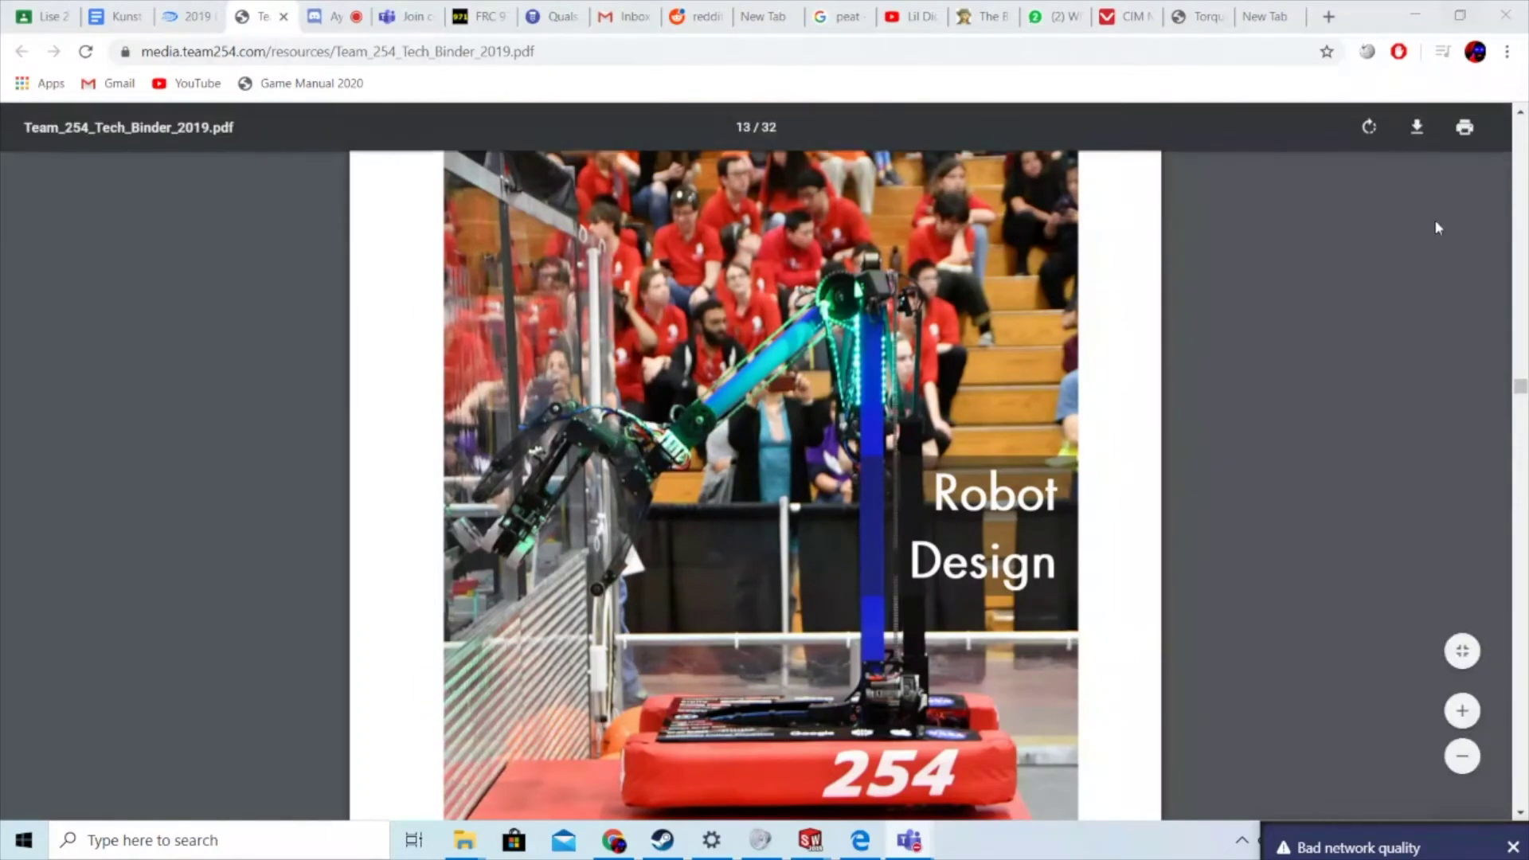
pyautogui.click(1335, 837)
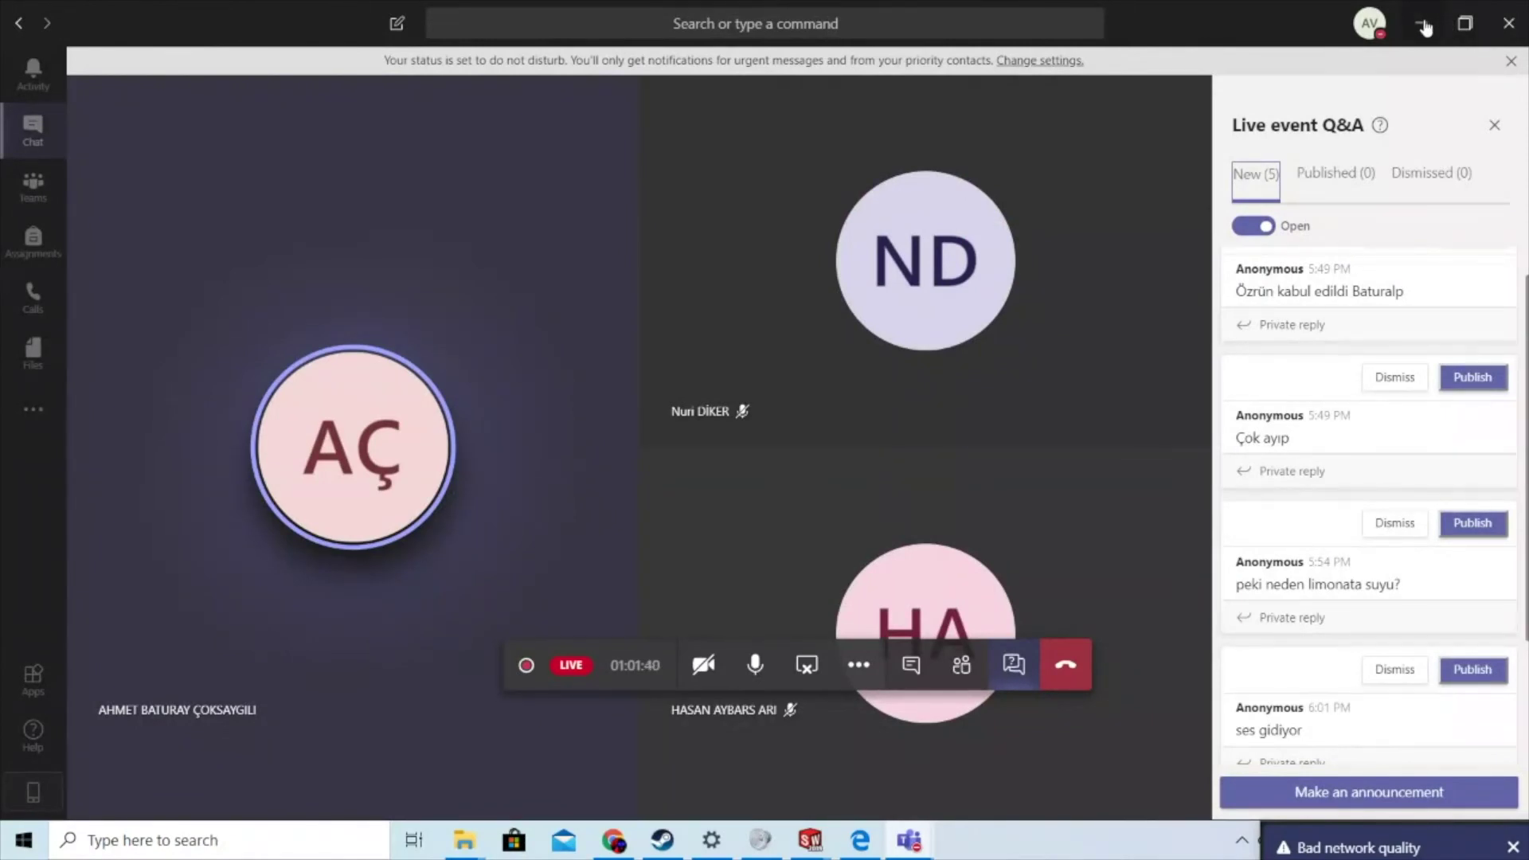
pyautogui.click(1426, 24)
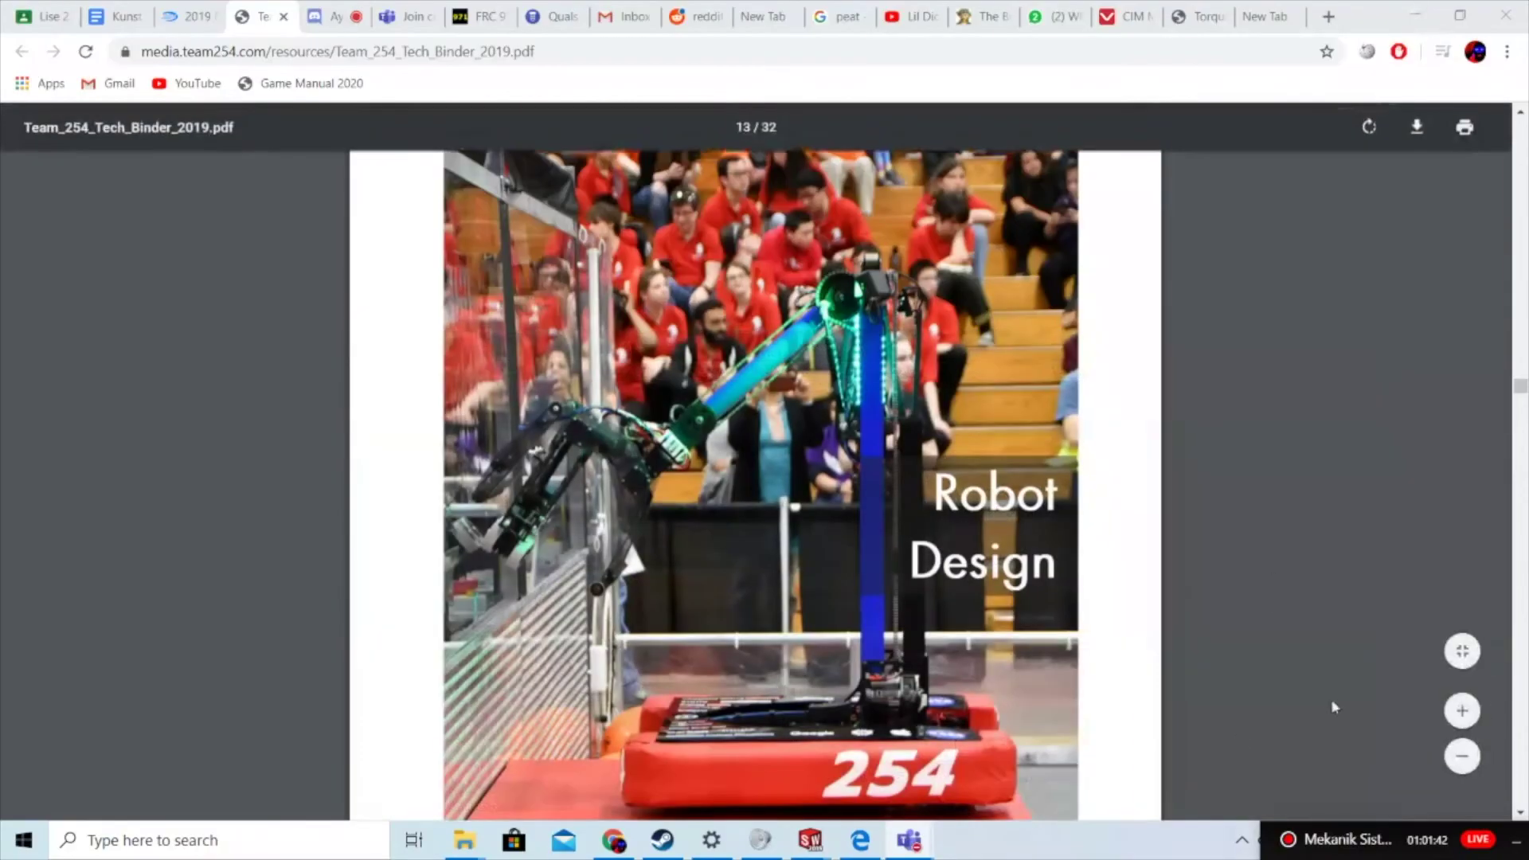
pyautogui.moveTo(1324, 536); pyautogui.dragTo(1387, 703)
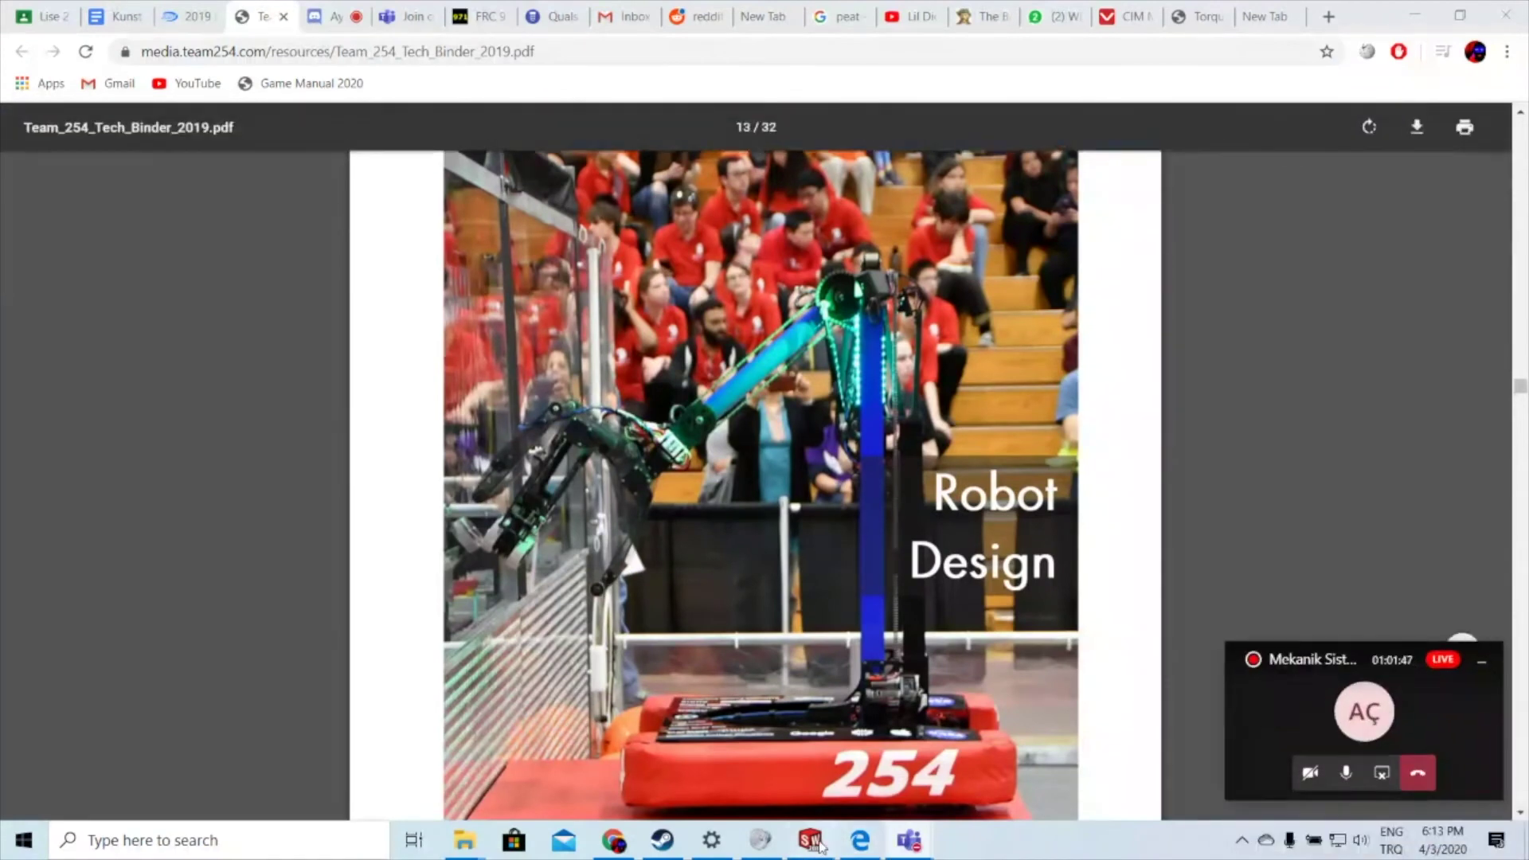
pyautogui.moveTo(810, 839)
pyautogui.click(811, 769)
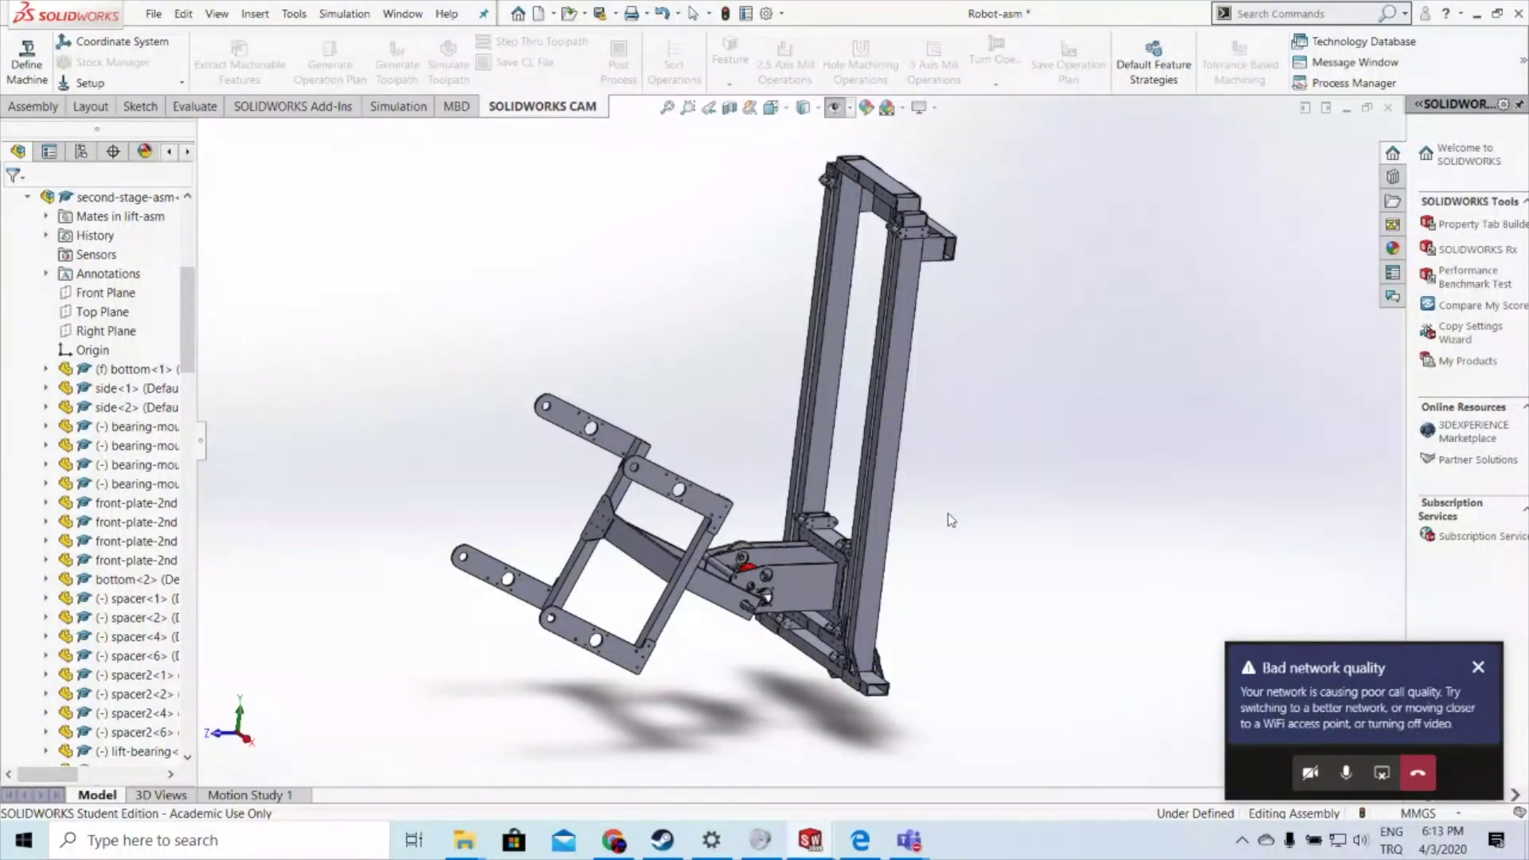
pyautogui.hotkey('alt', 'Tab')
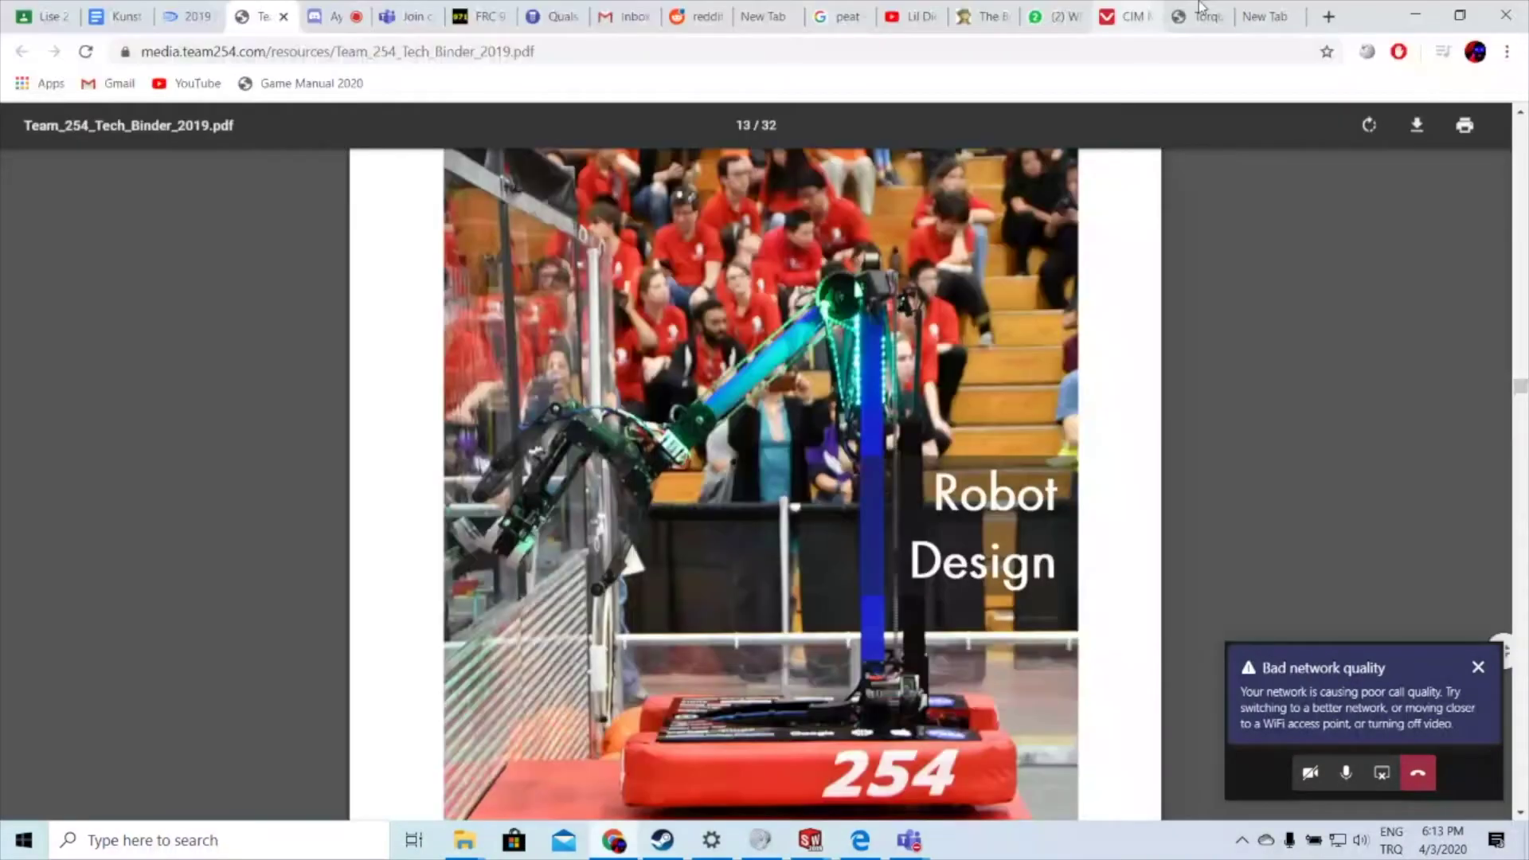
# Step: Search 'yield strenght' in a new tab and switch to Görseller image results
pyautogui.click(1257, 23)
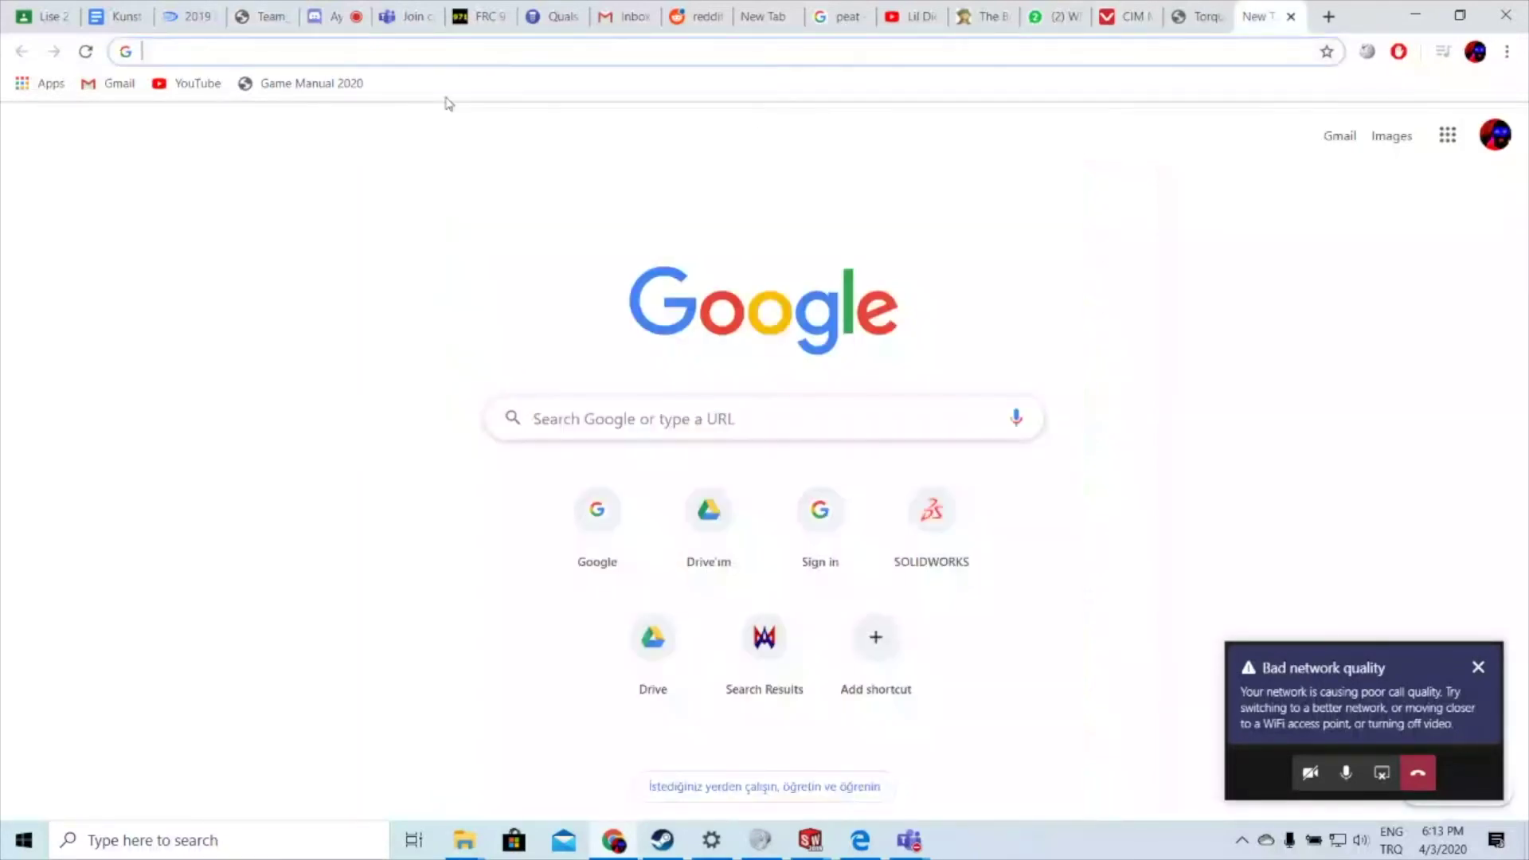
pyautogui.write('yield s')
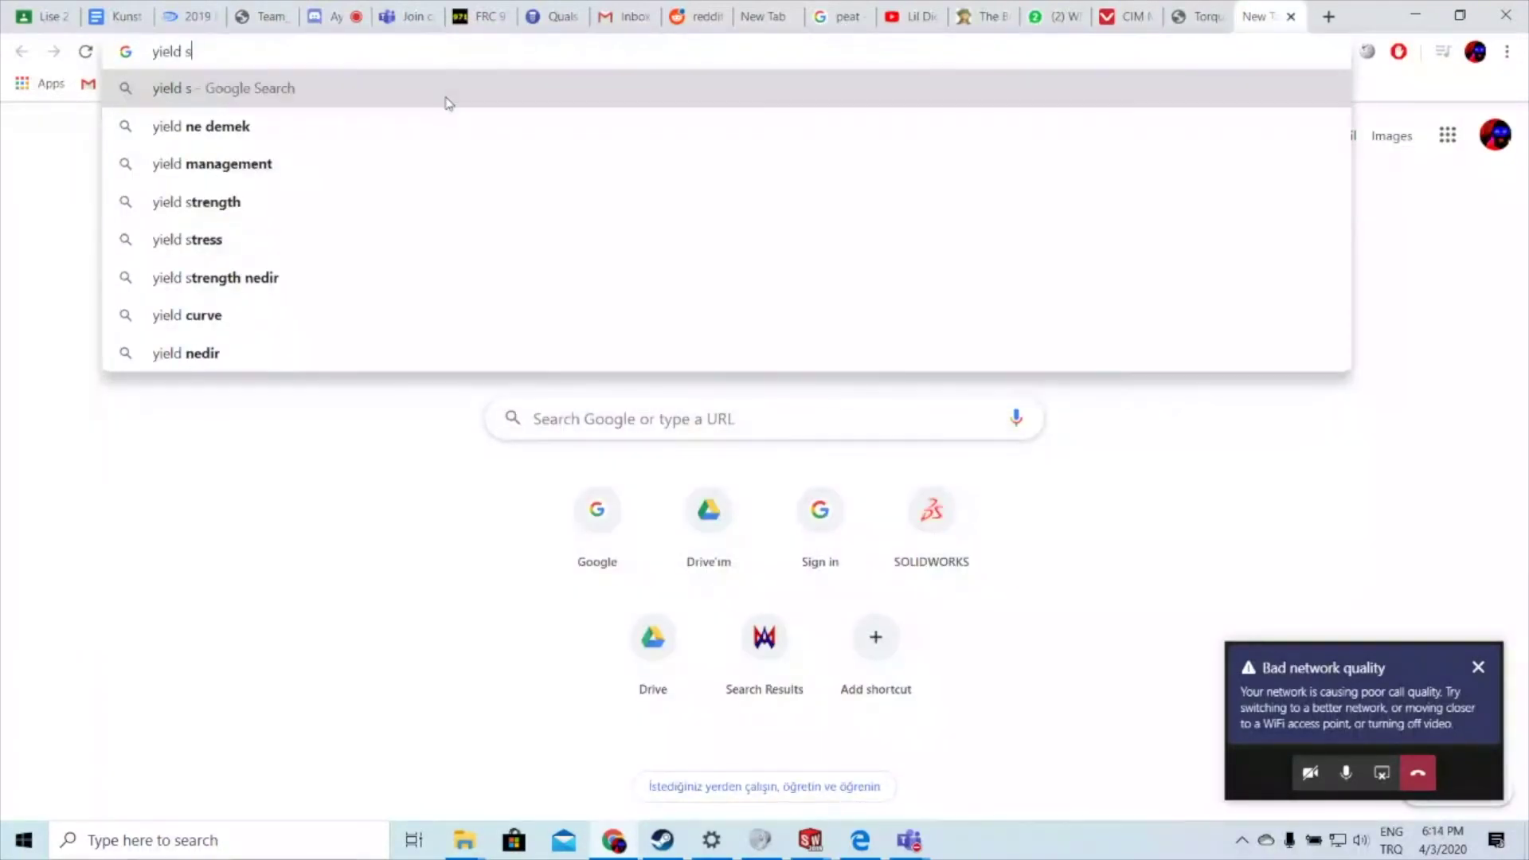
pyautogui.write('treng')
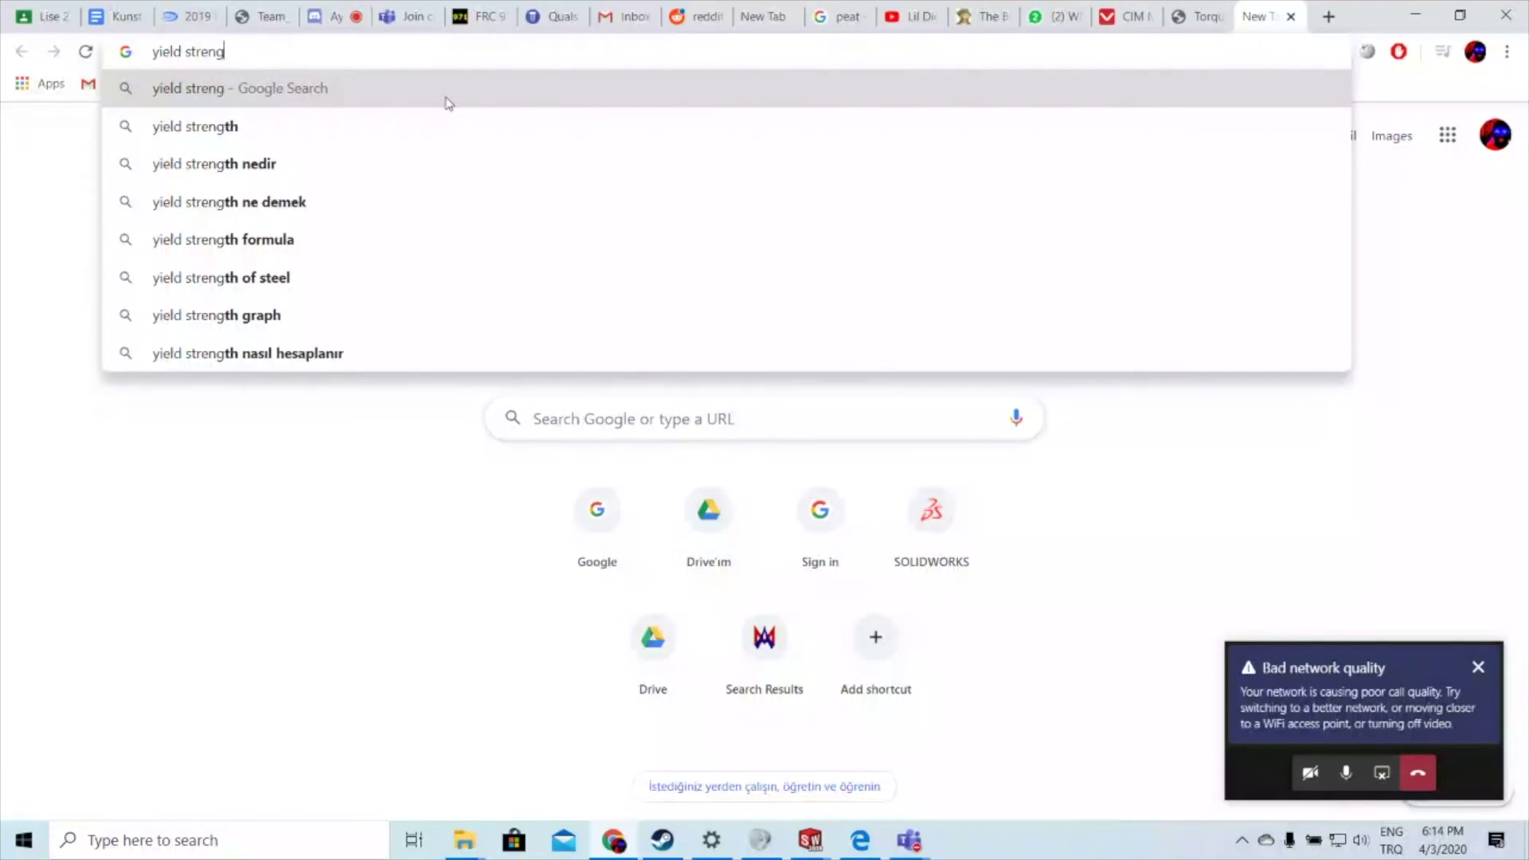
pyautogui.write('ht')
pyautogui.press('Return')
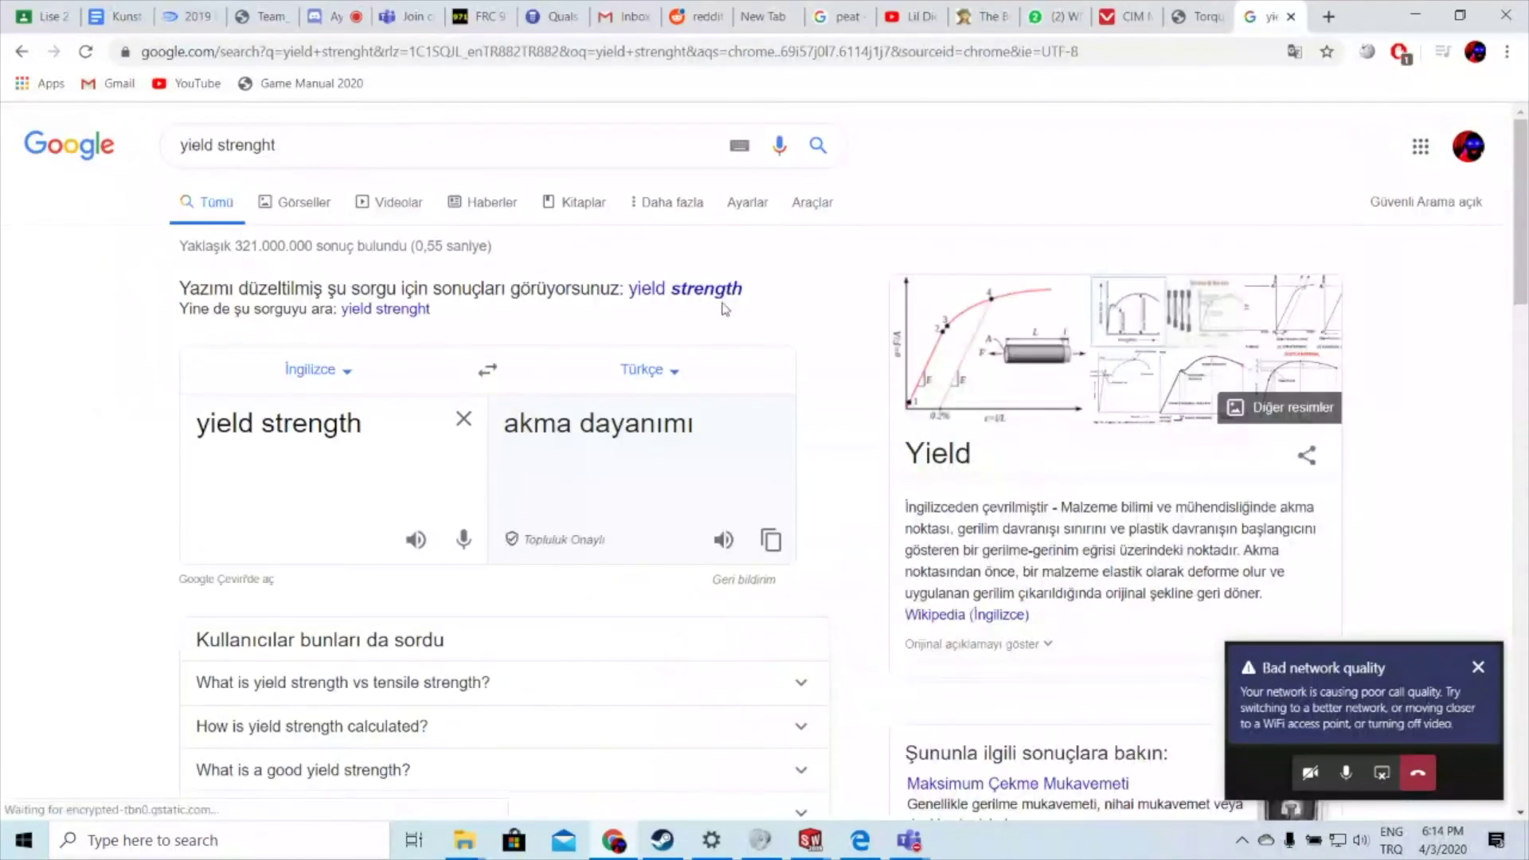
pyautogui.click(300, 209)
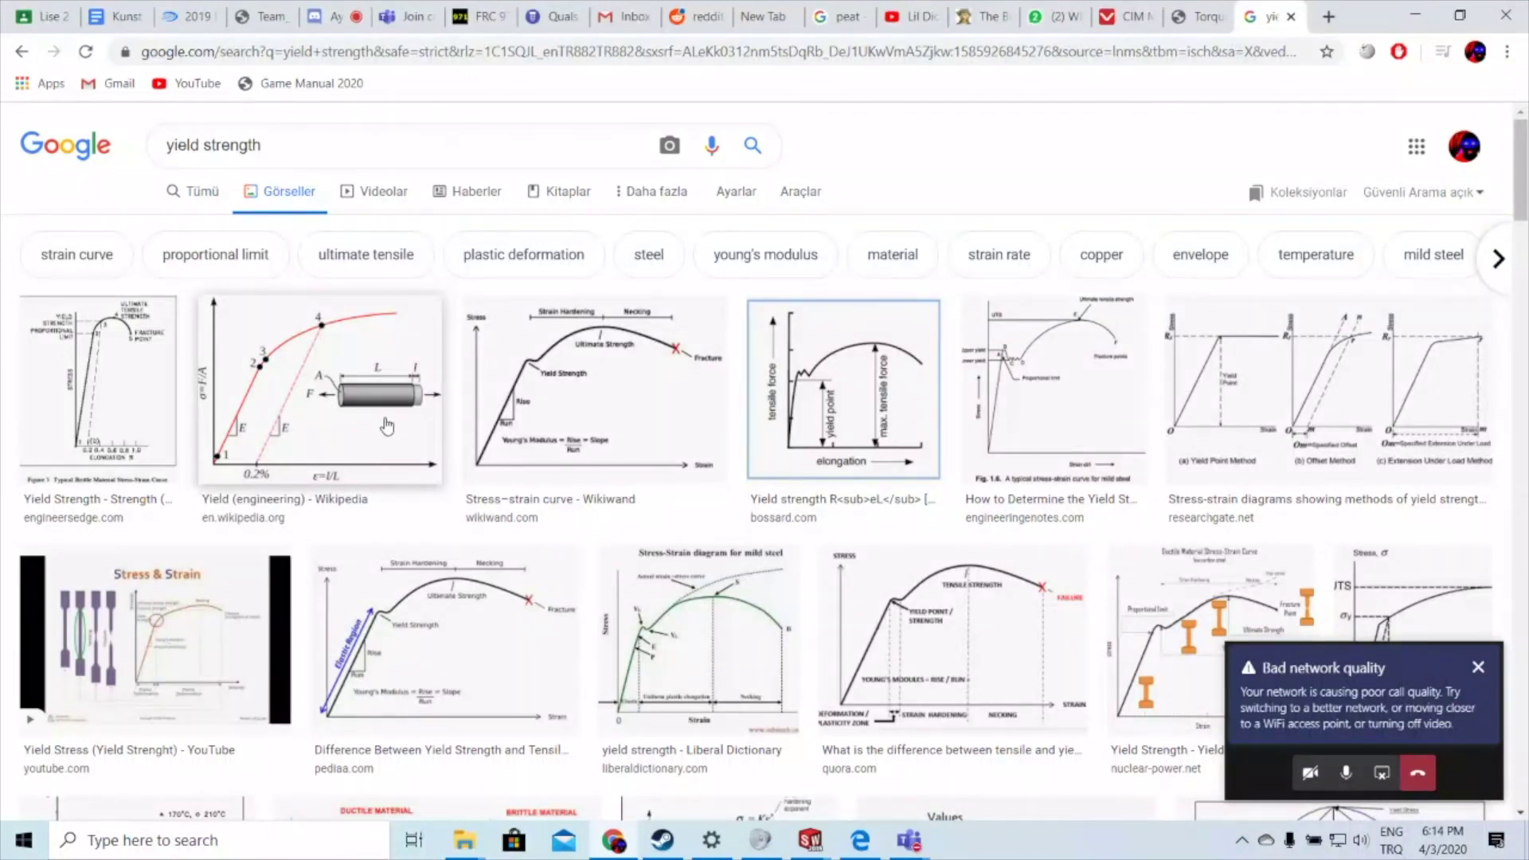
# Step: Open the Wikiwand stress–strain curve image full size in a new tab
pyautogui.click(589, 420)
pyautogui.rightClick(1116, 373)
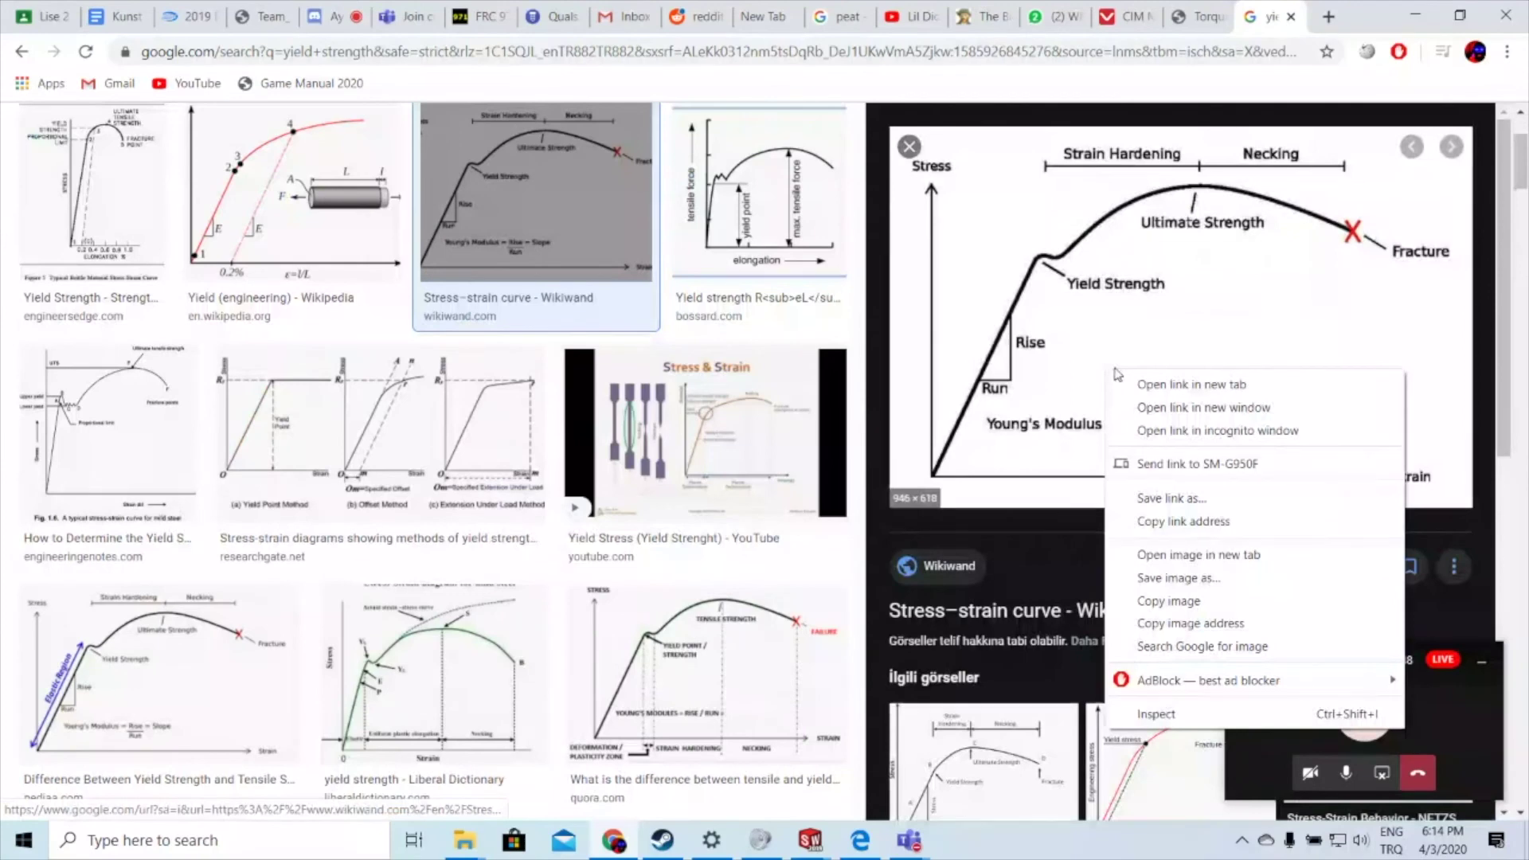
pyautogui.click(1187, 385)
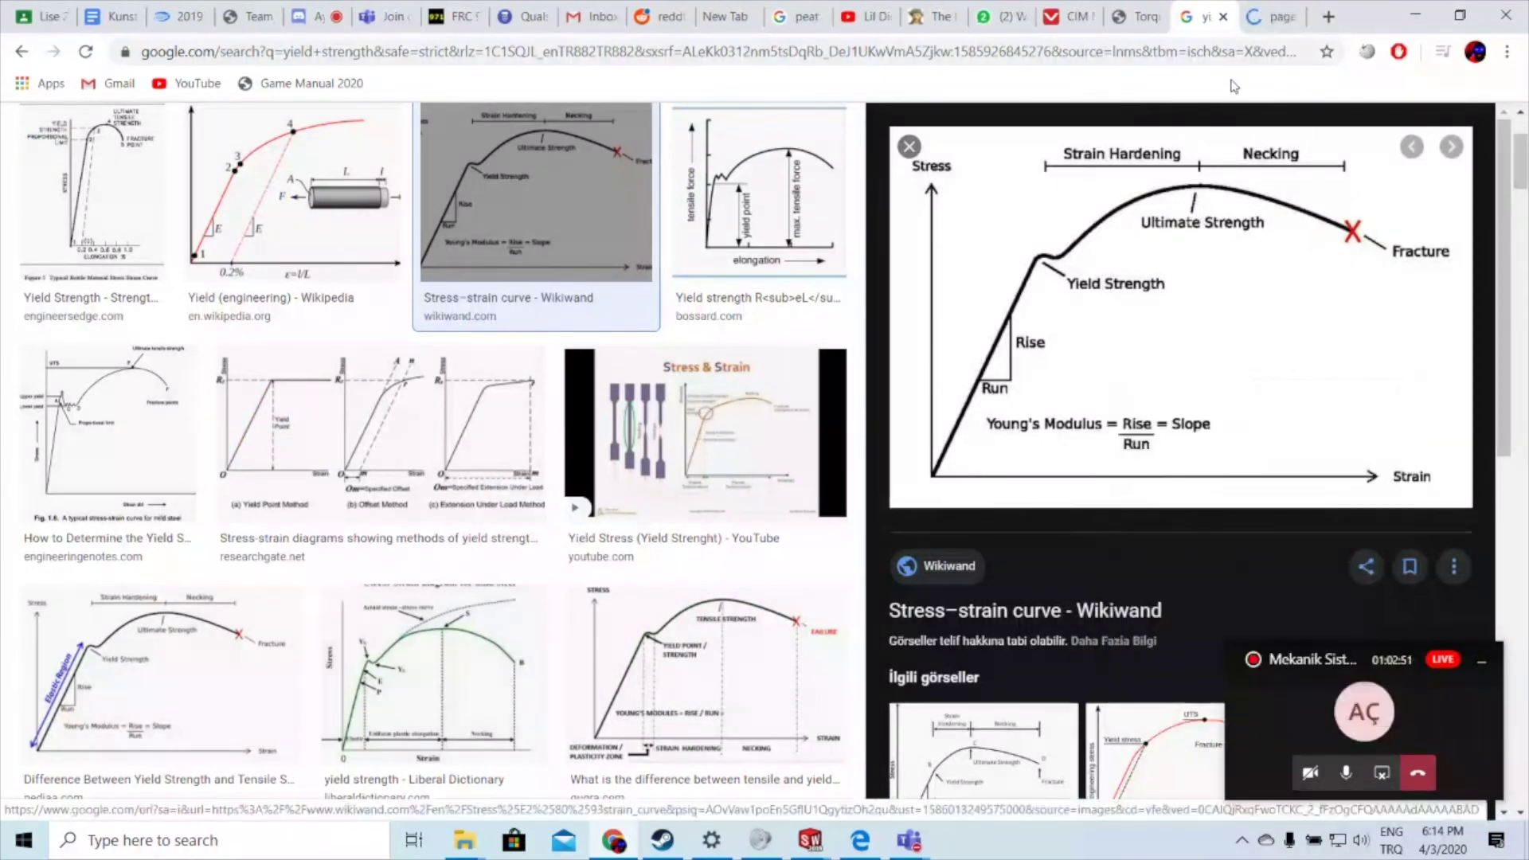
pyautogui.click(1274, 16)
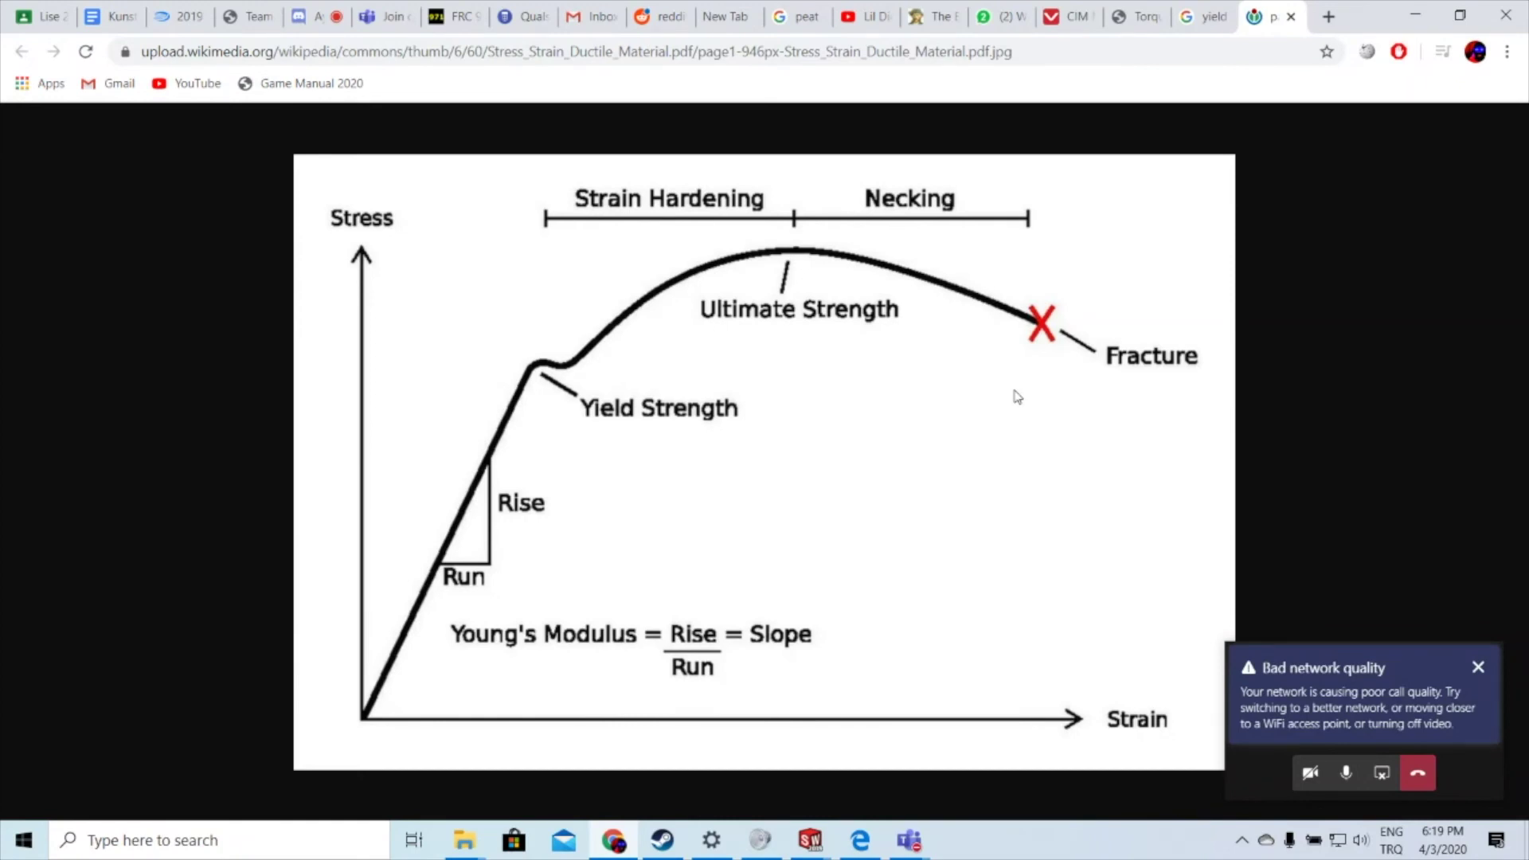
pyautogui.click(1199, 12)
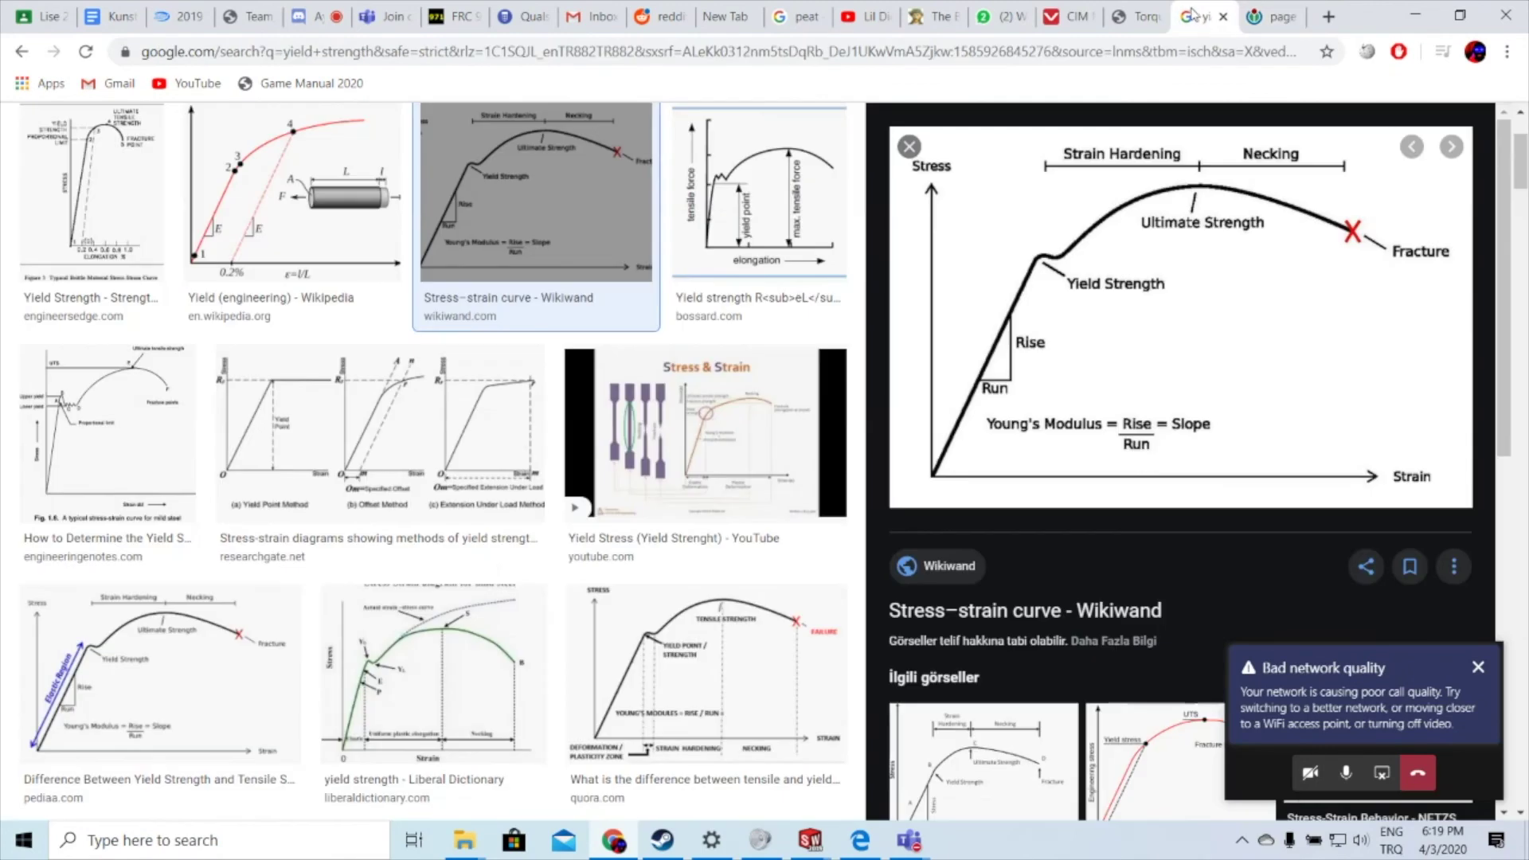
# Step: Search 'aluminium yield strength test' in a new tab and open the Tensile Test video
pyautogui.click(1329, 16)
pyautogui.write('aliminium yi')
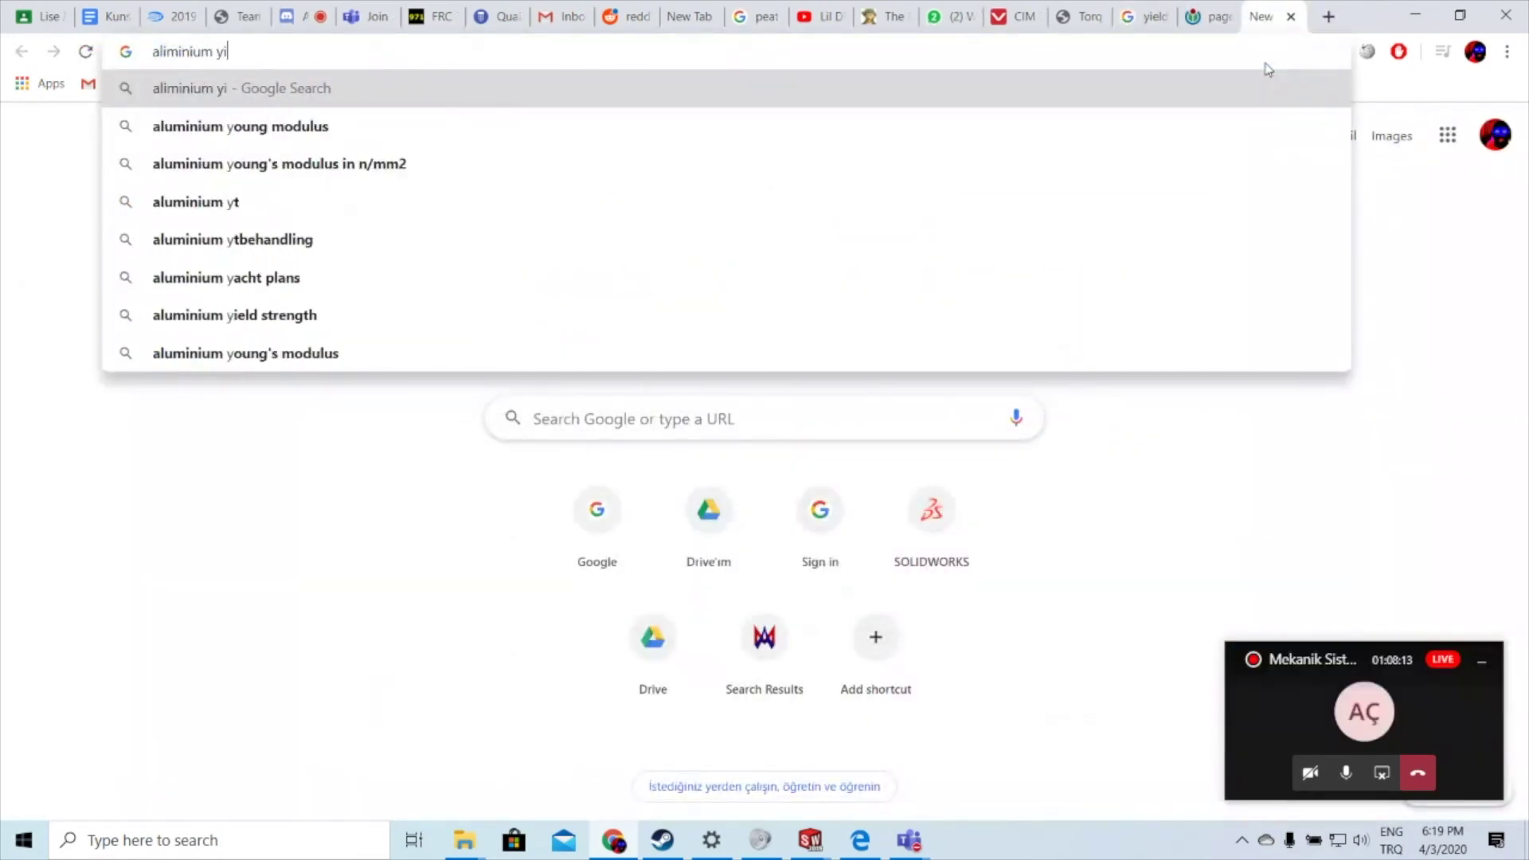
pyautogui.write('eld ')
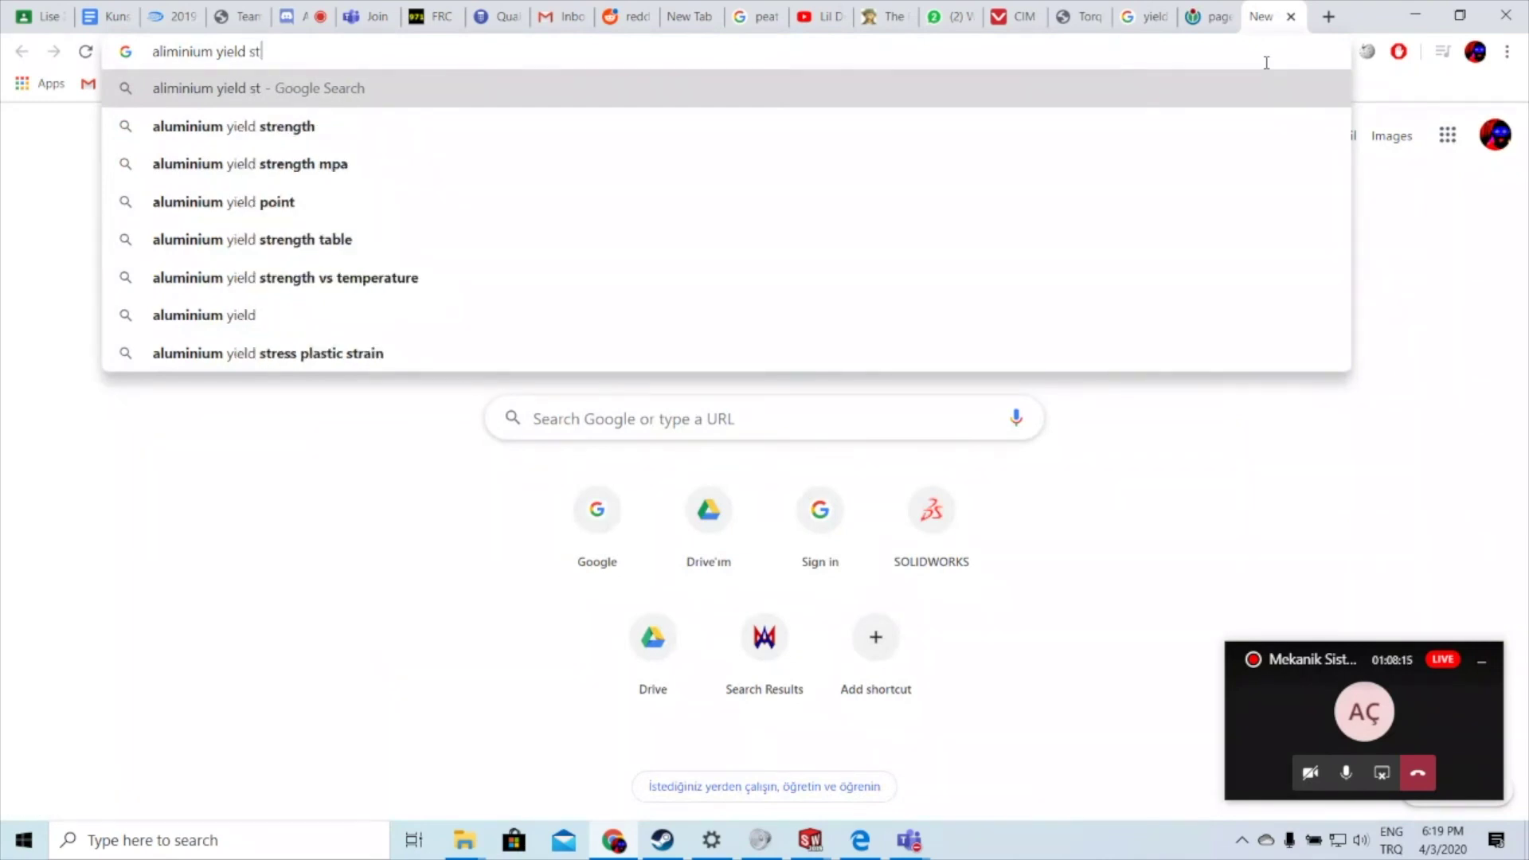
pyautogui.write('st')
pyautogui.press('Down')
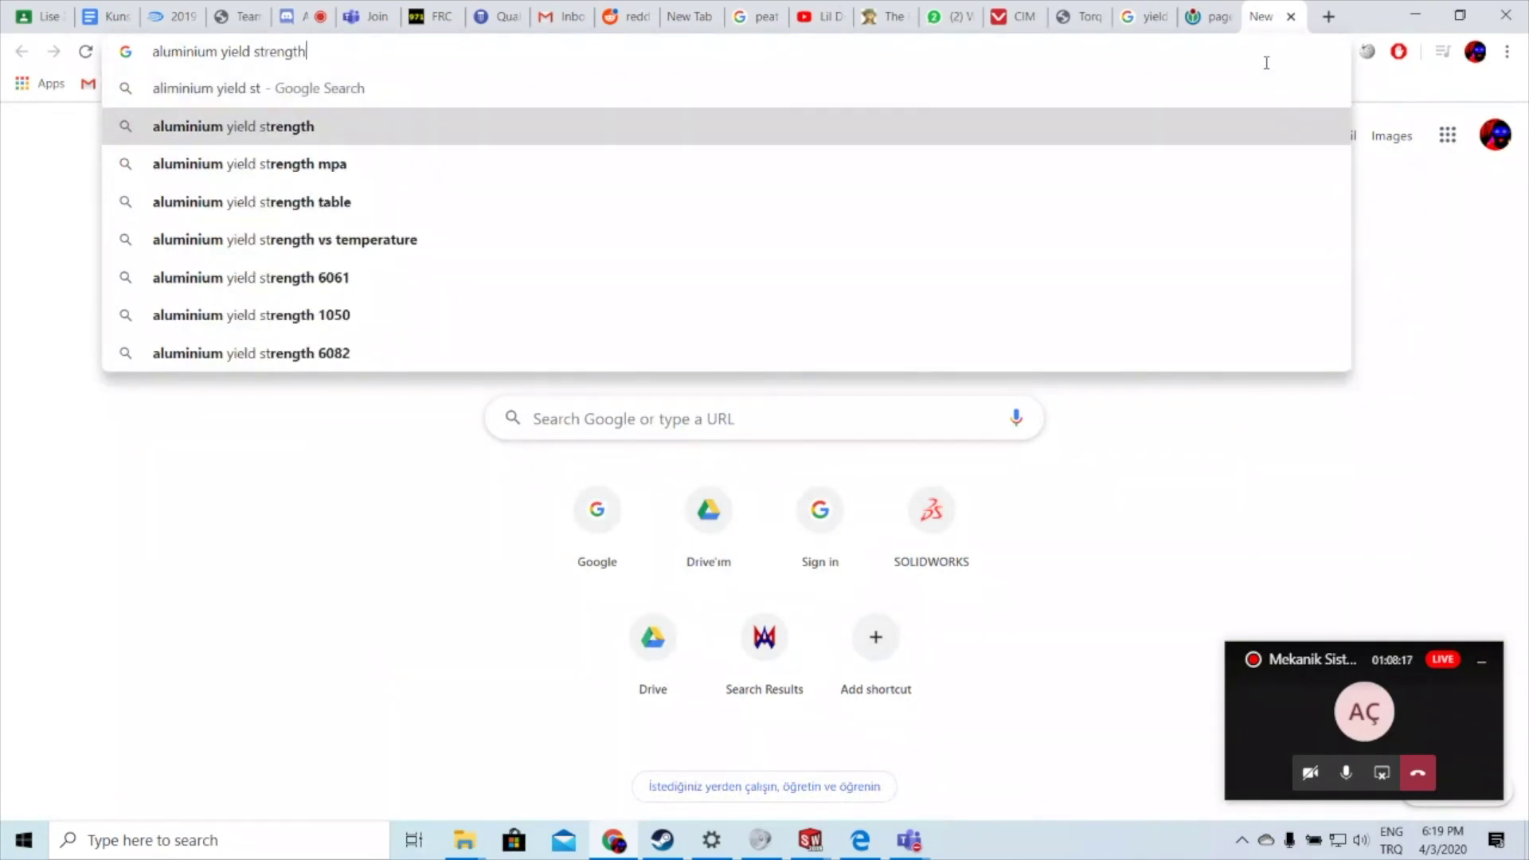
pyautogui.press('Right')
pyautogui.write('test')
pyautogui.press('Return')
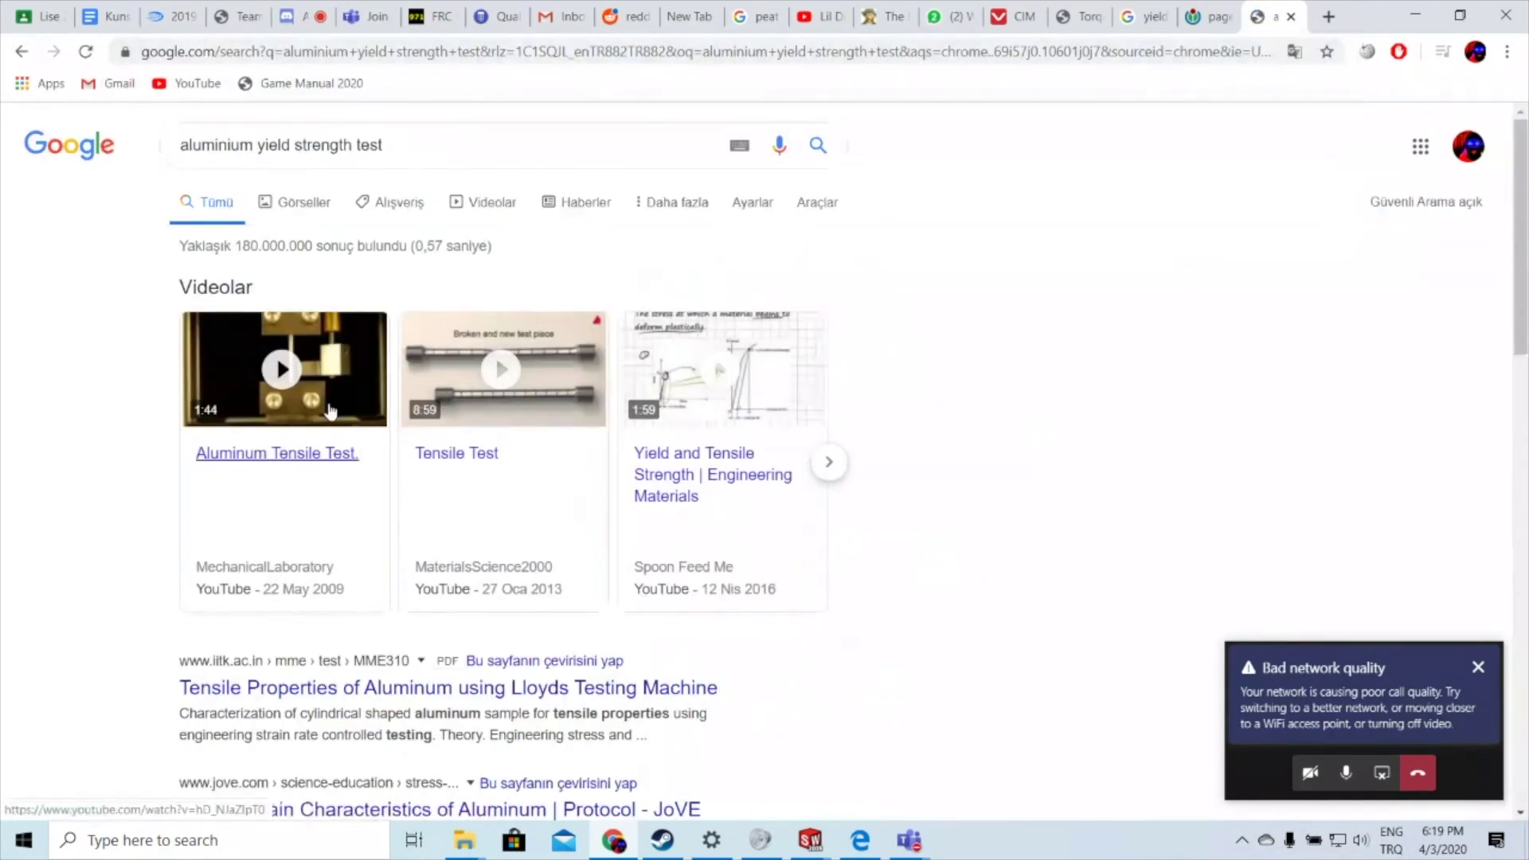
pyautogui.moveTo(504, 369)
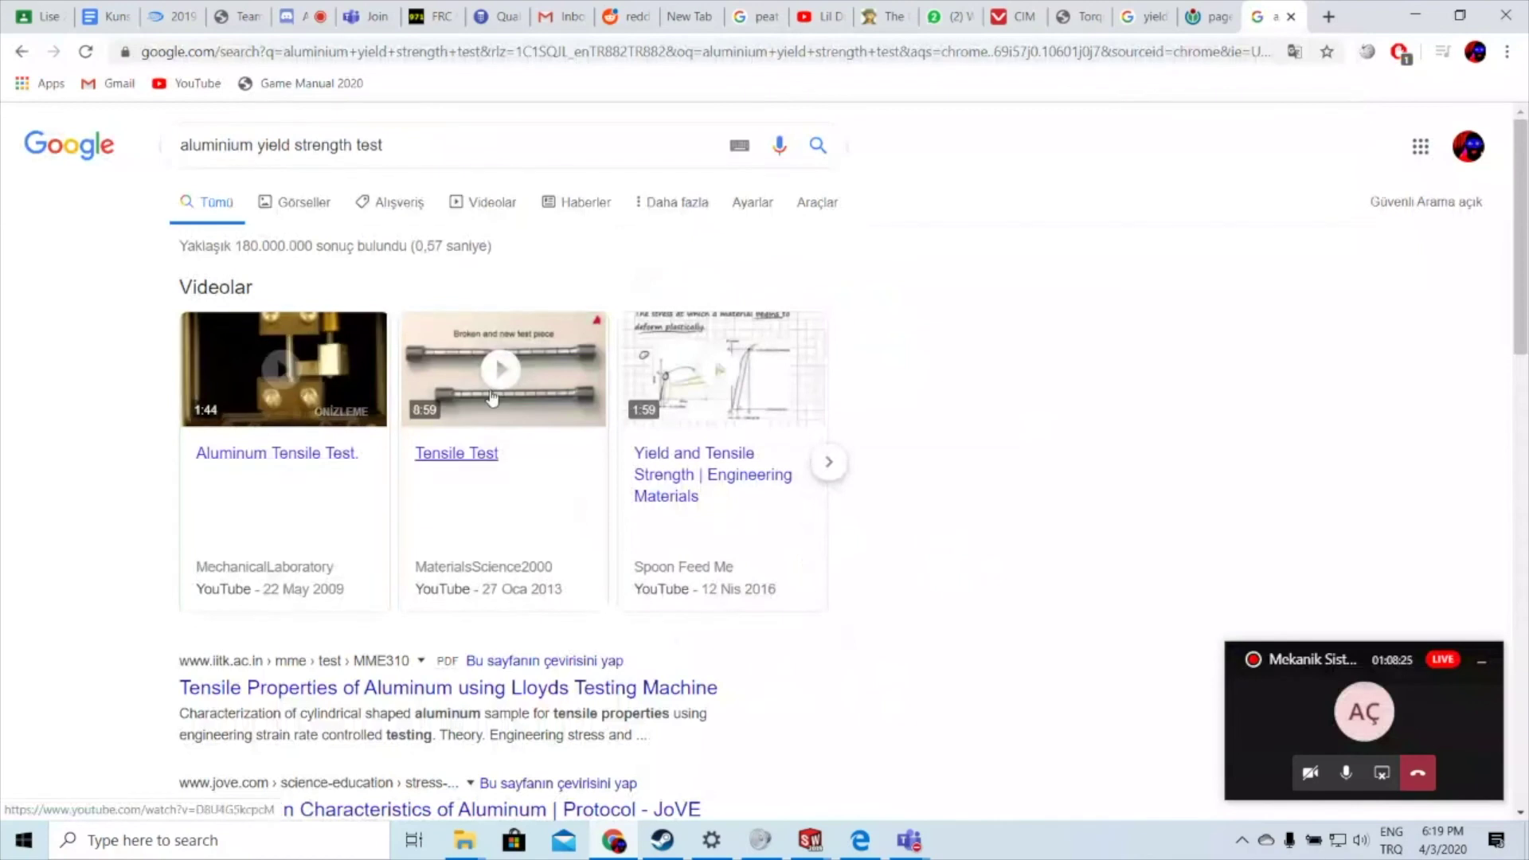
pyautogui.click(492, 368)
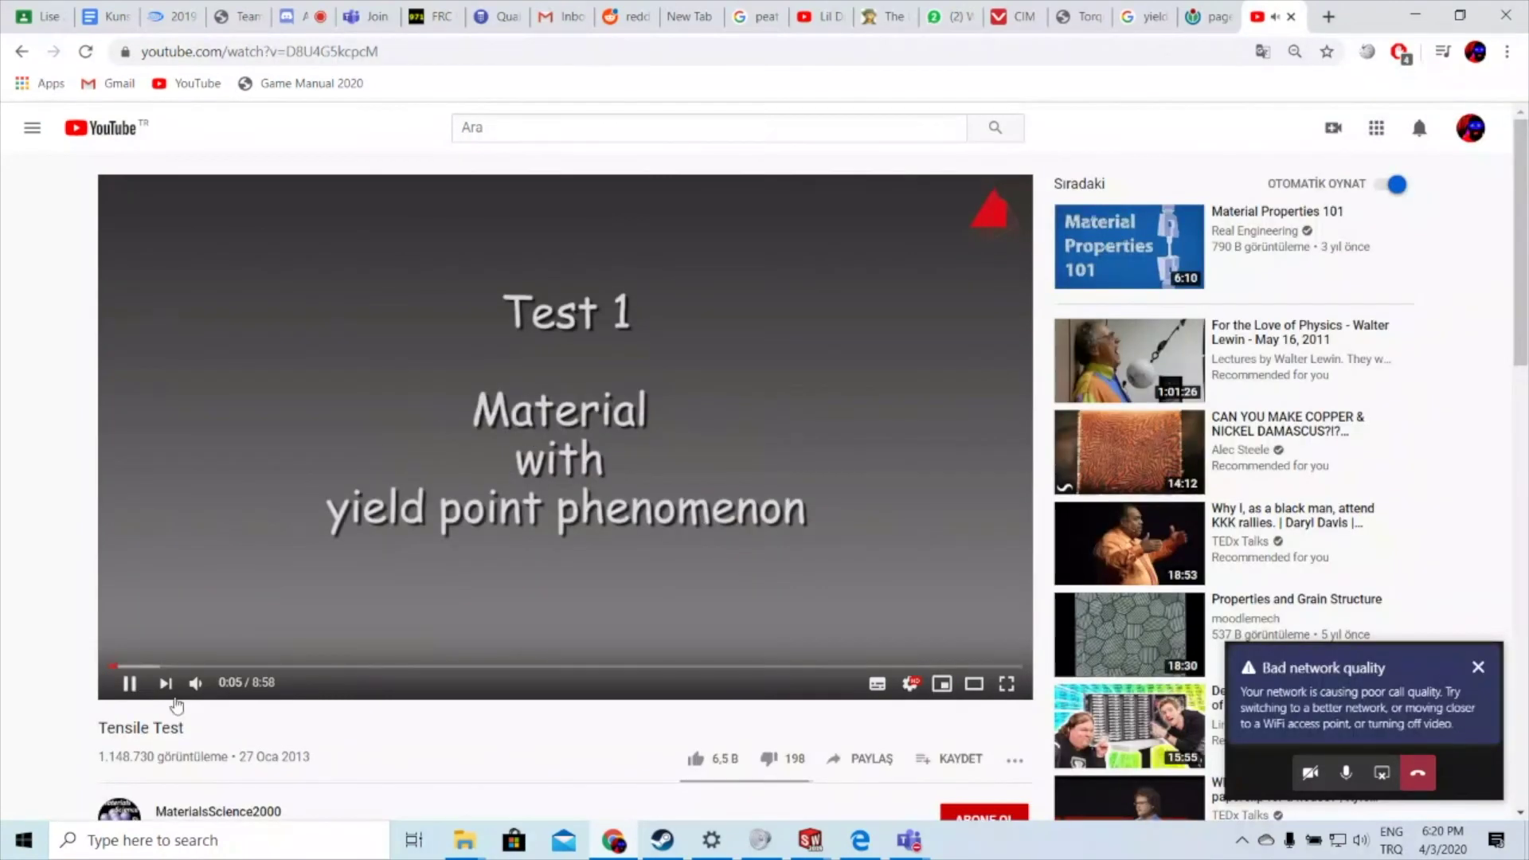
pyautogui.moveTo(194, 682)
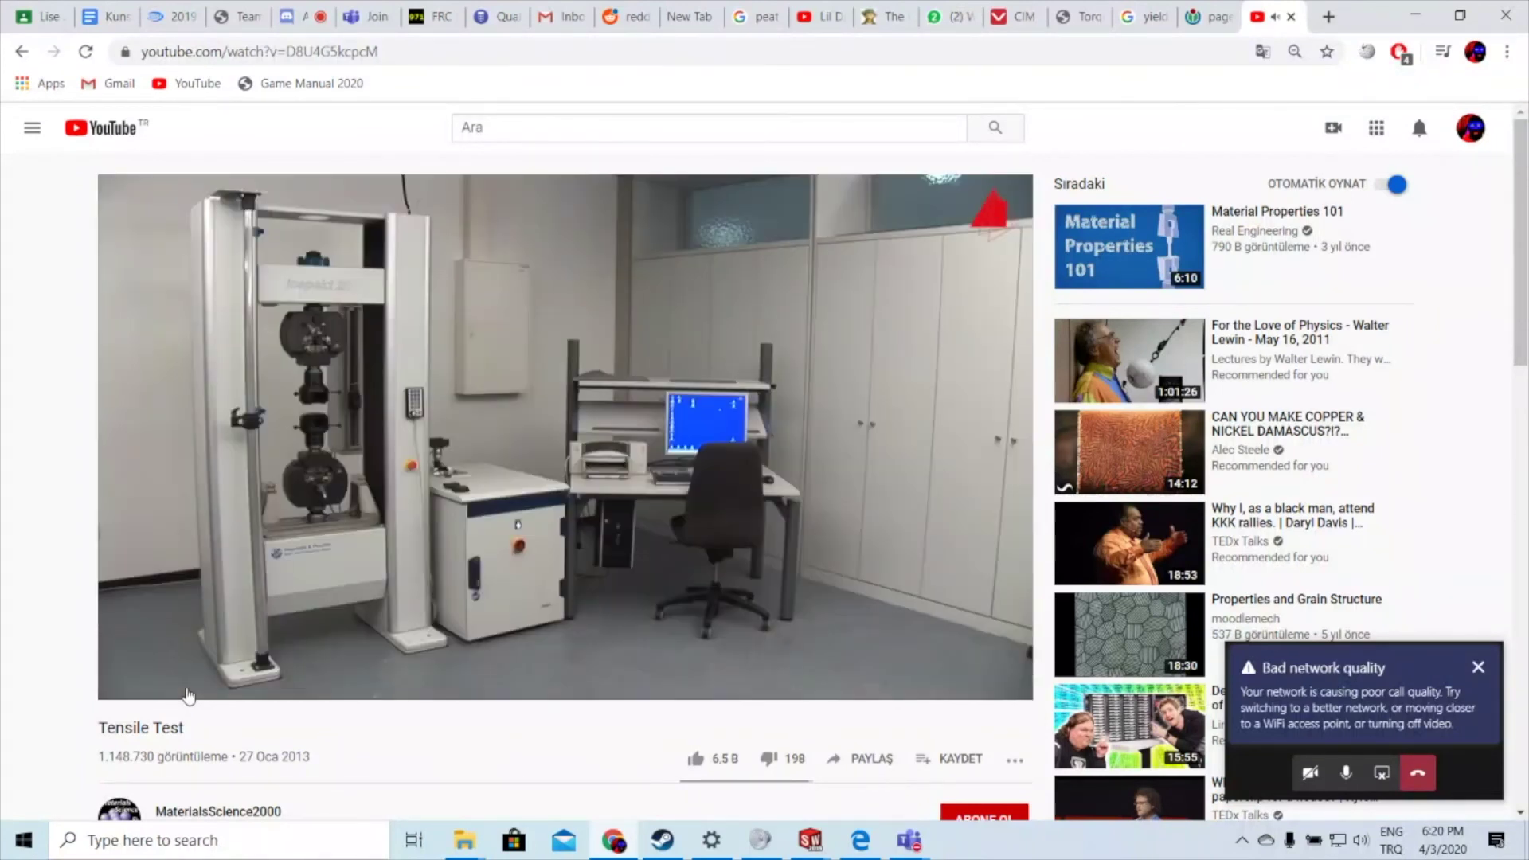
# Step: Mute the Tensile Test video, pause at 2:37 on the 32 kN peak, and go fullscreen
pyautogui.click(190, 686)
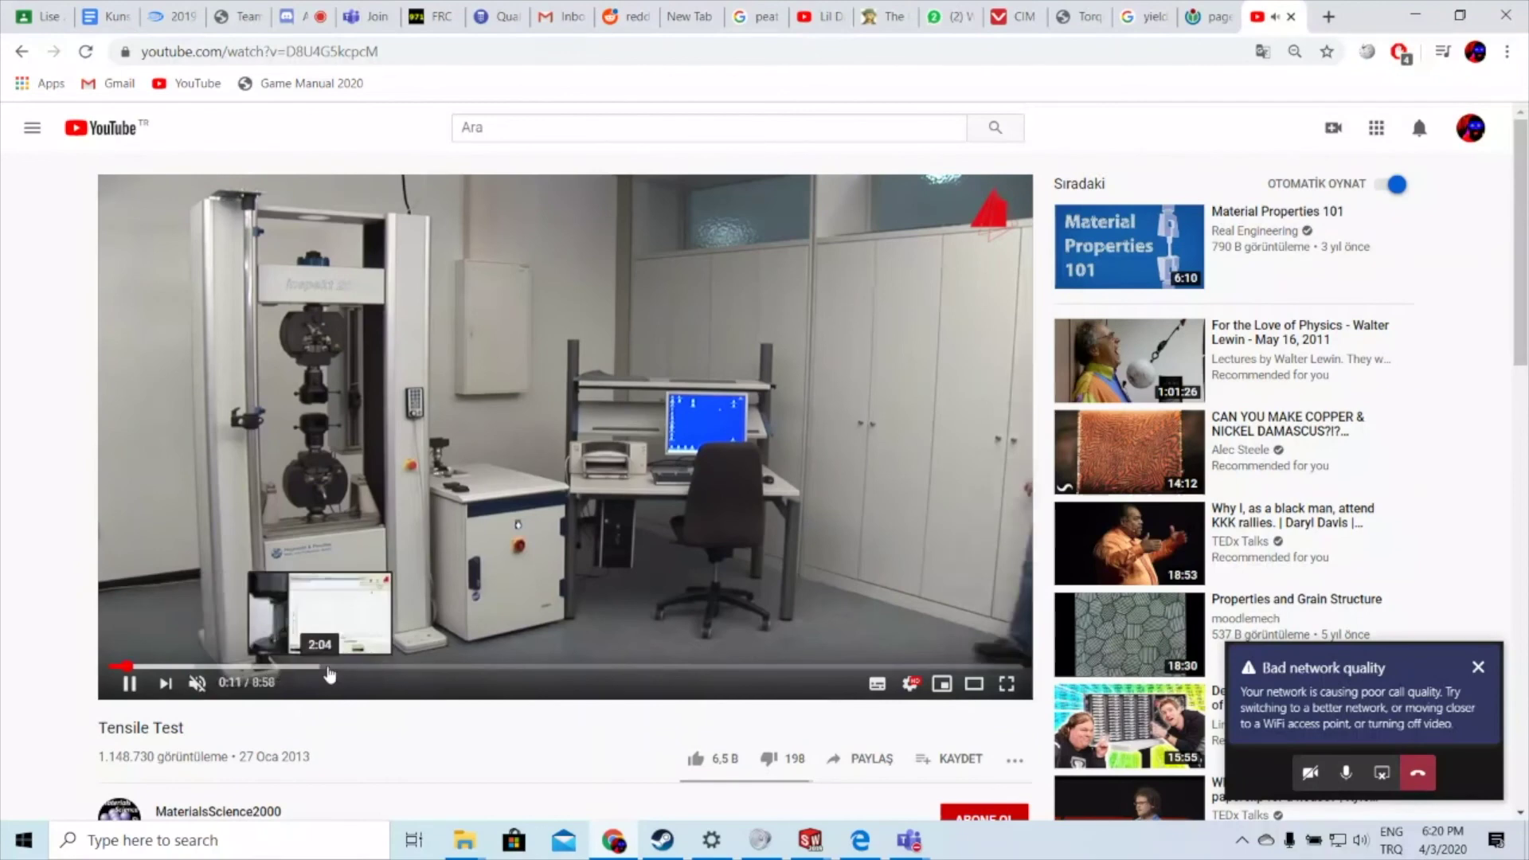
pyautogui.click(460, 677)
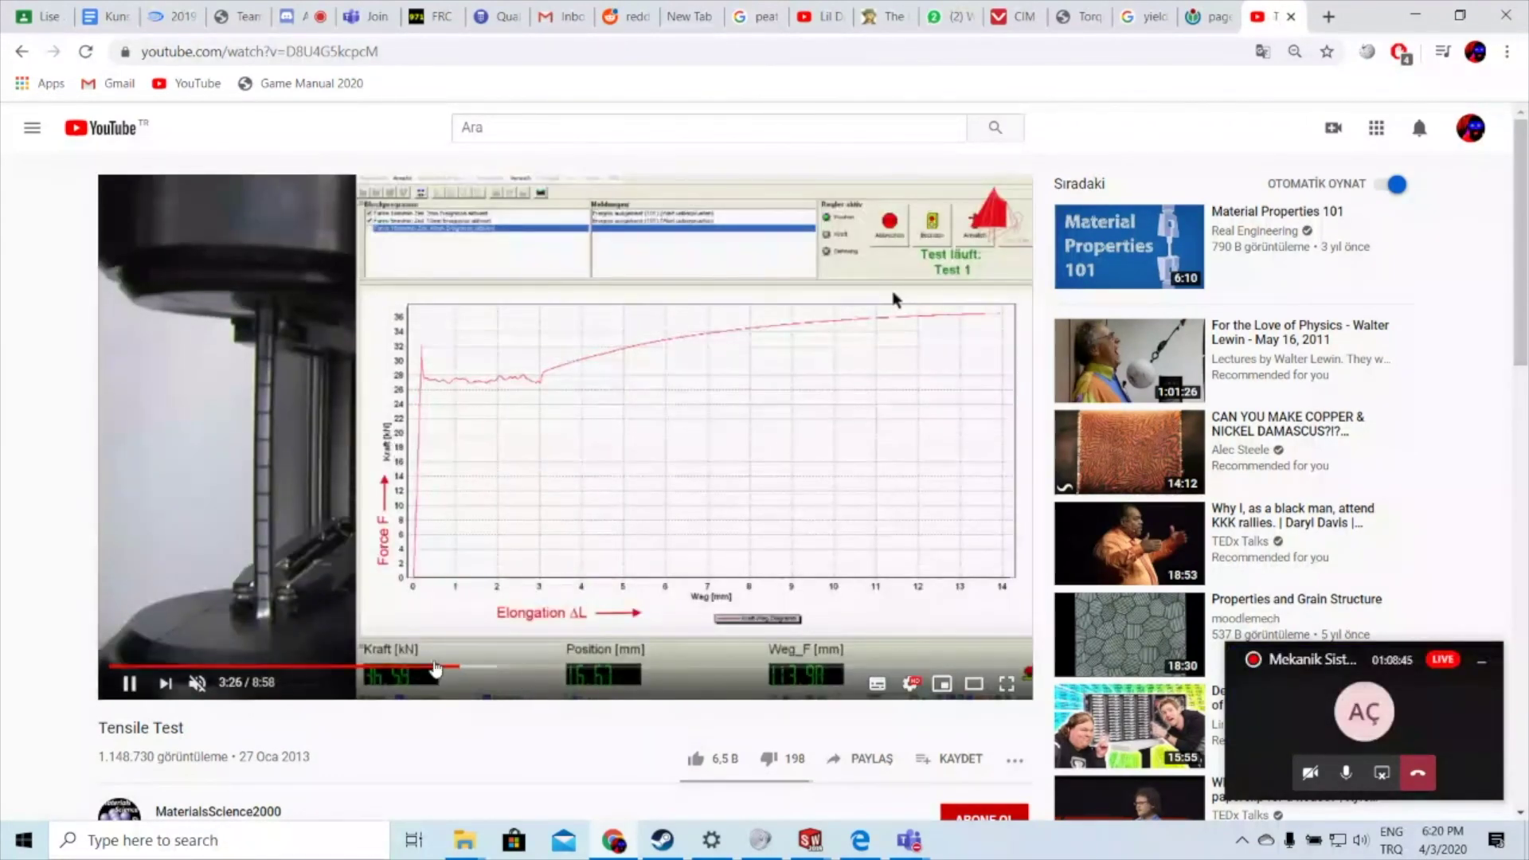
pyautogui.click(345, 667)
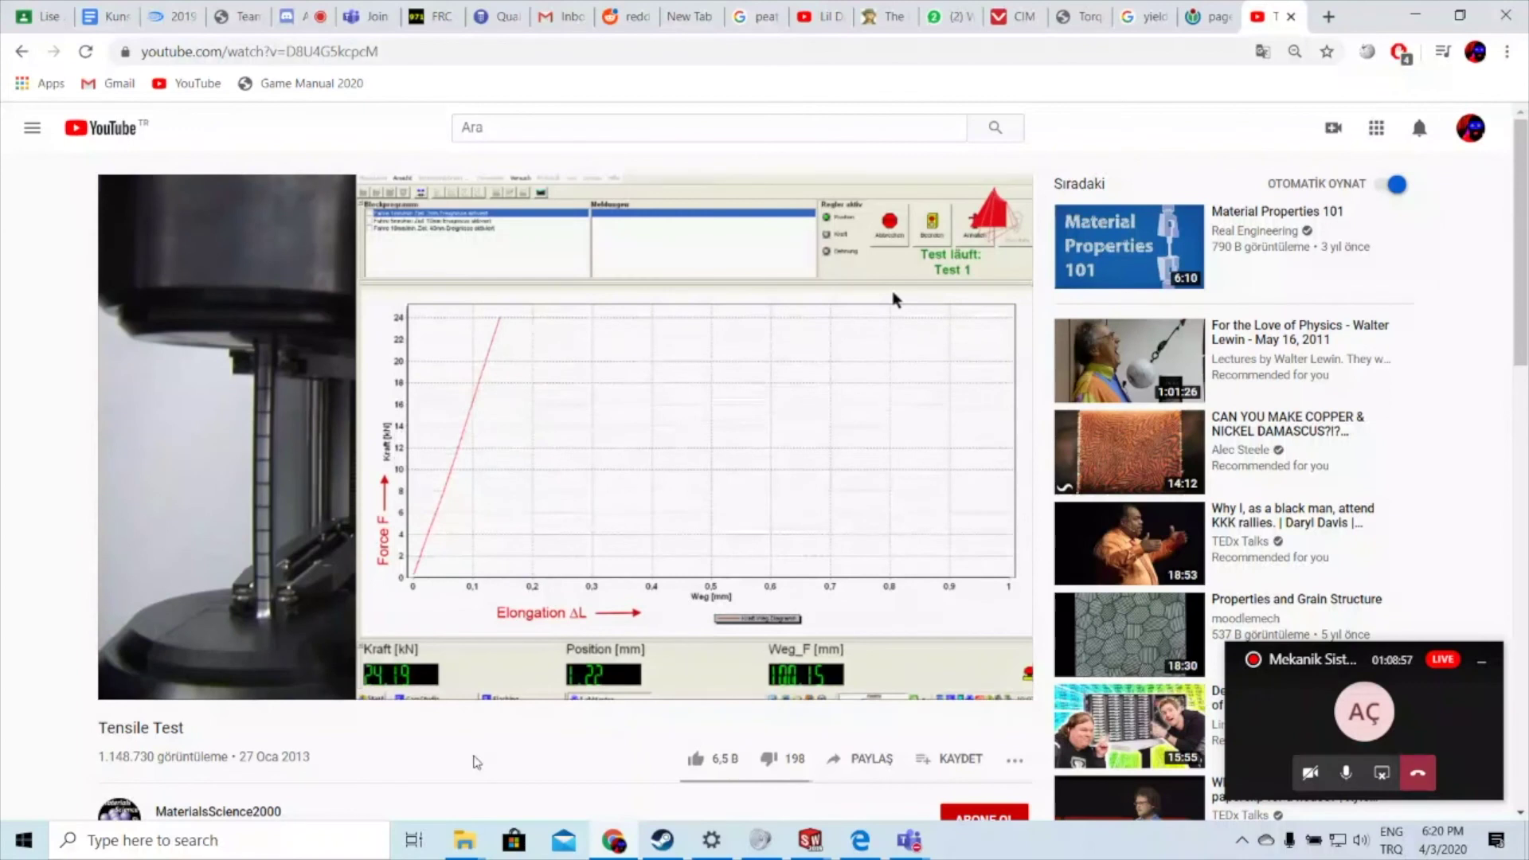
pyautogui.click(829, 558)
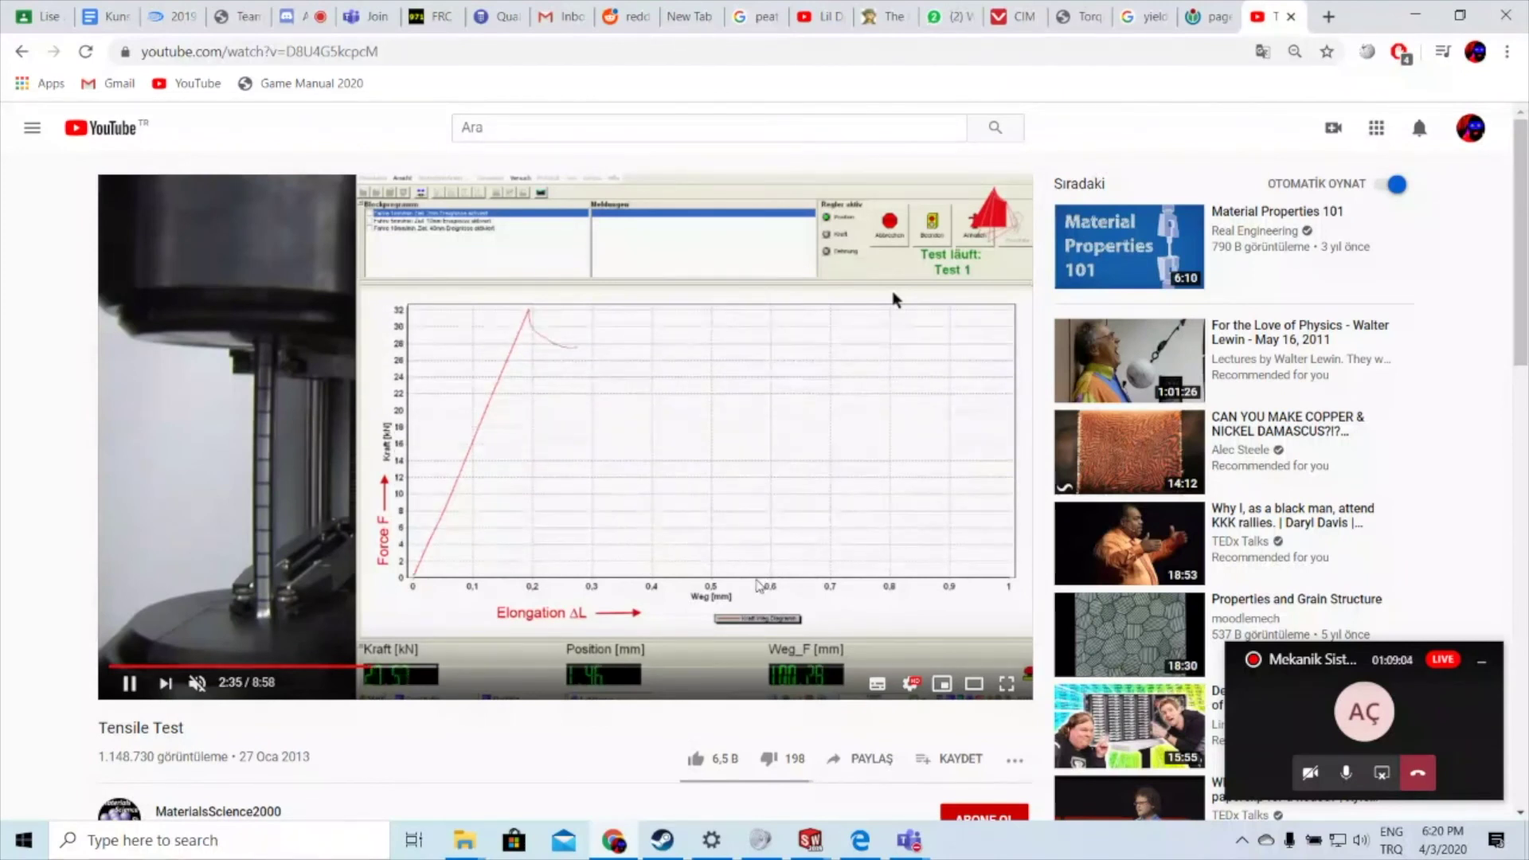
pyautogui.click(687, 506)
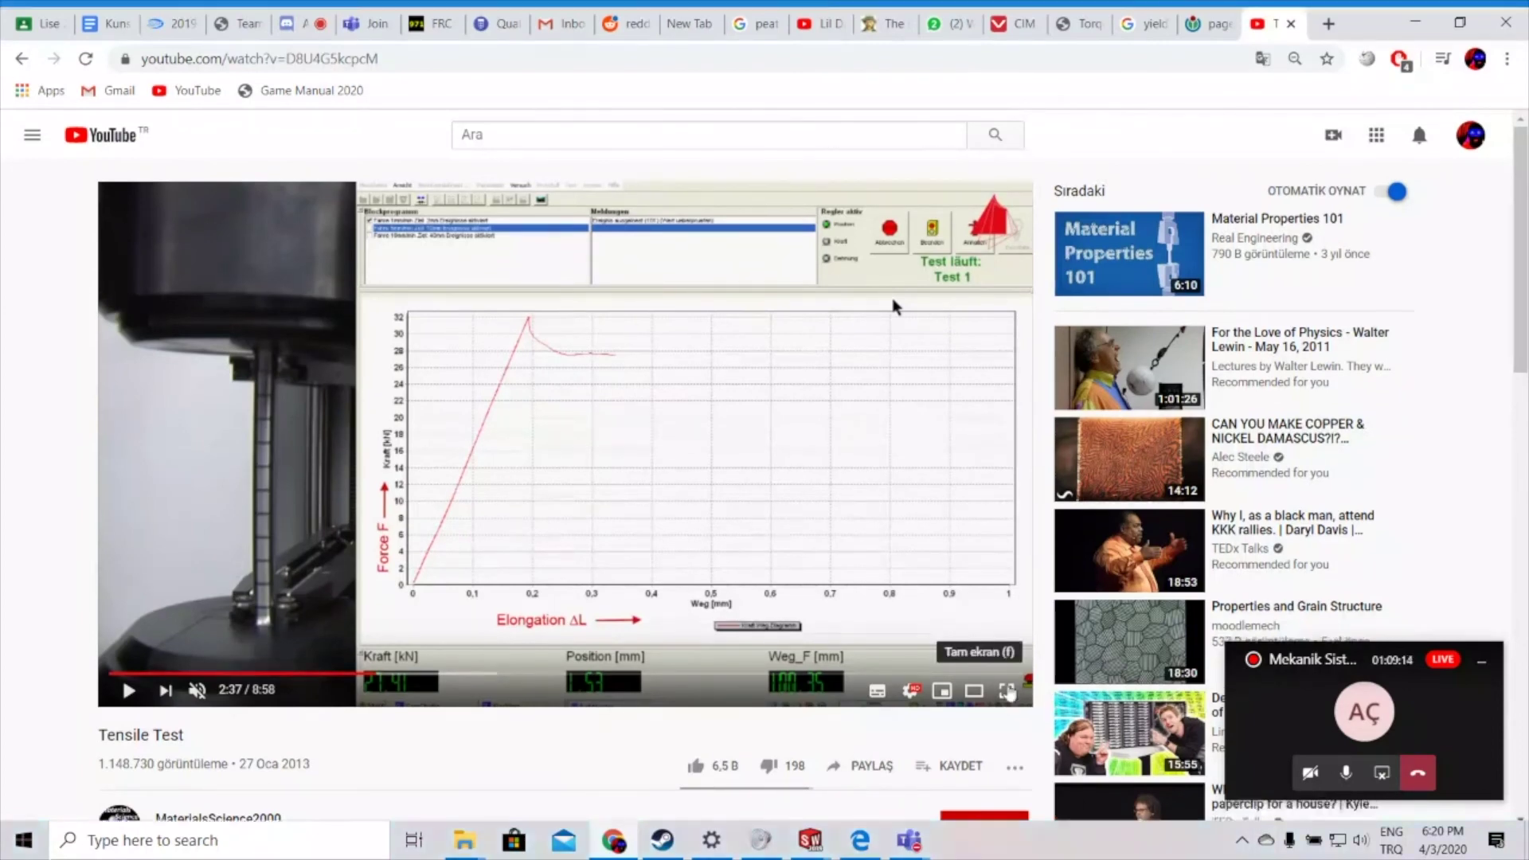
pyautogui.click(1008, 691)
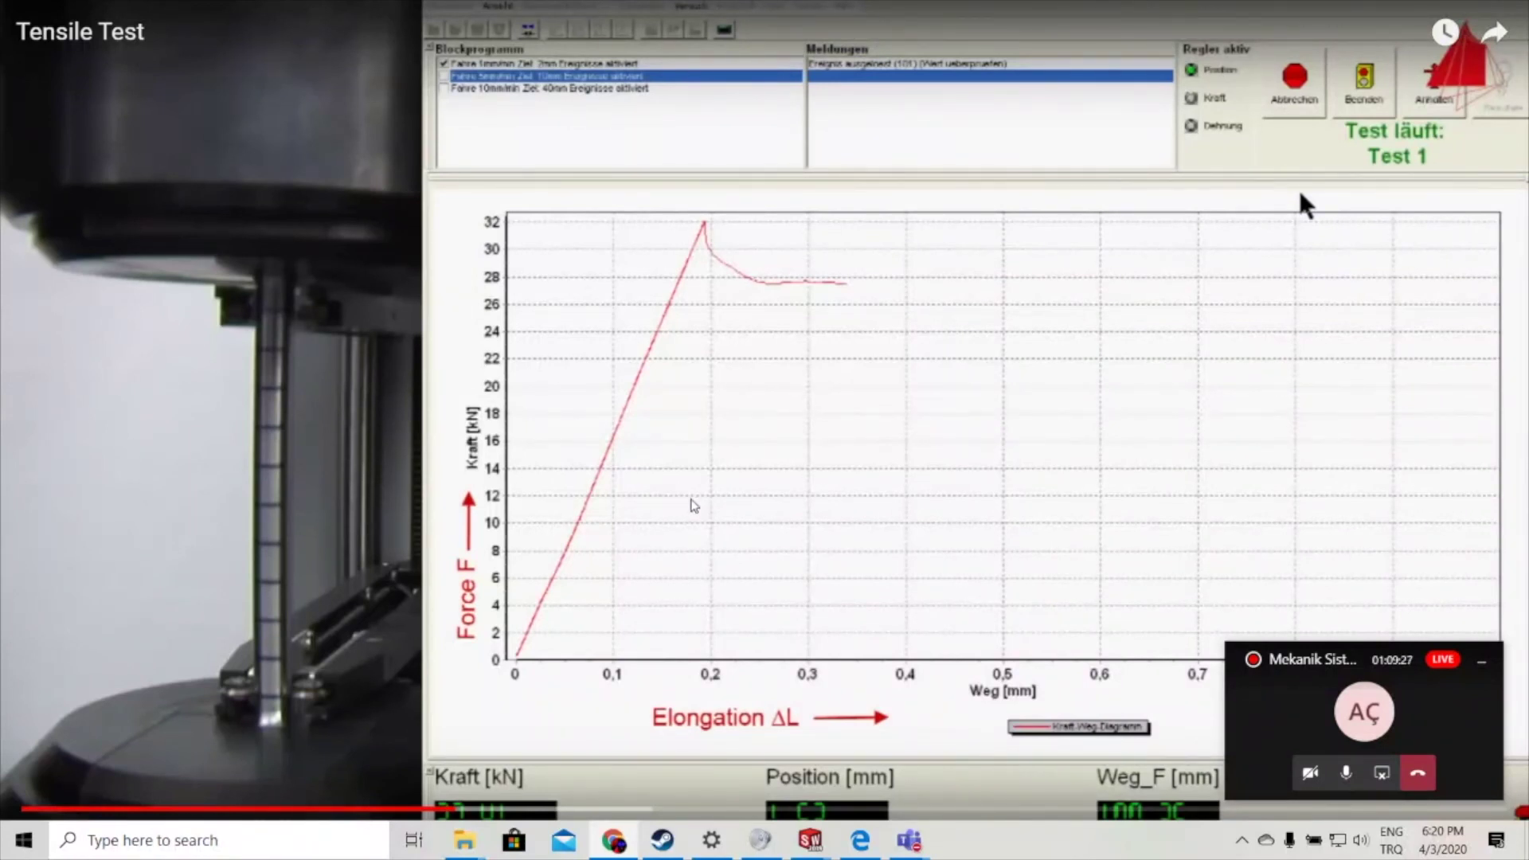
# Step: Resume the video, pause on the 27 kN plateau past 1.3 mm, and exit fullscreen
pyautogui.press('space')
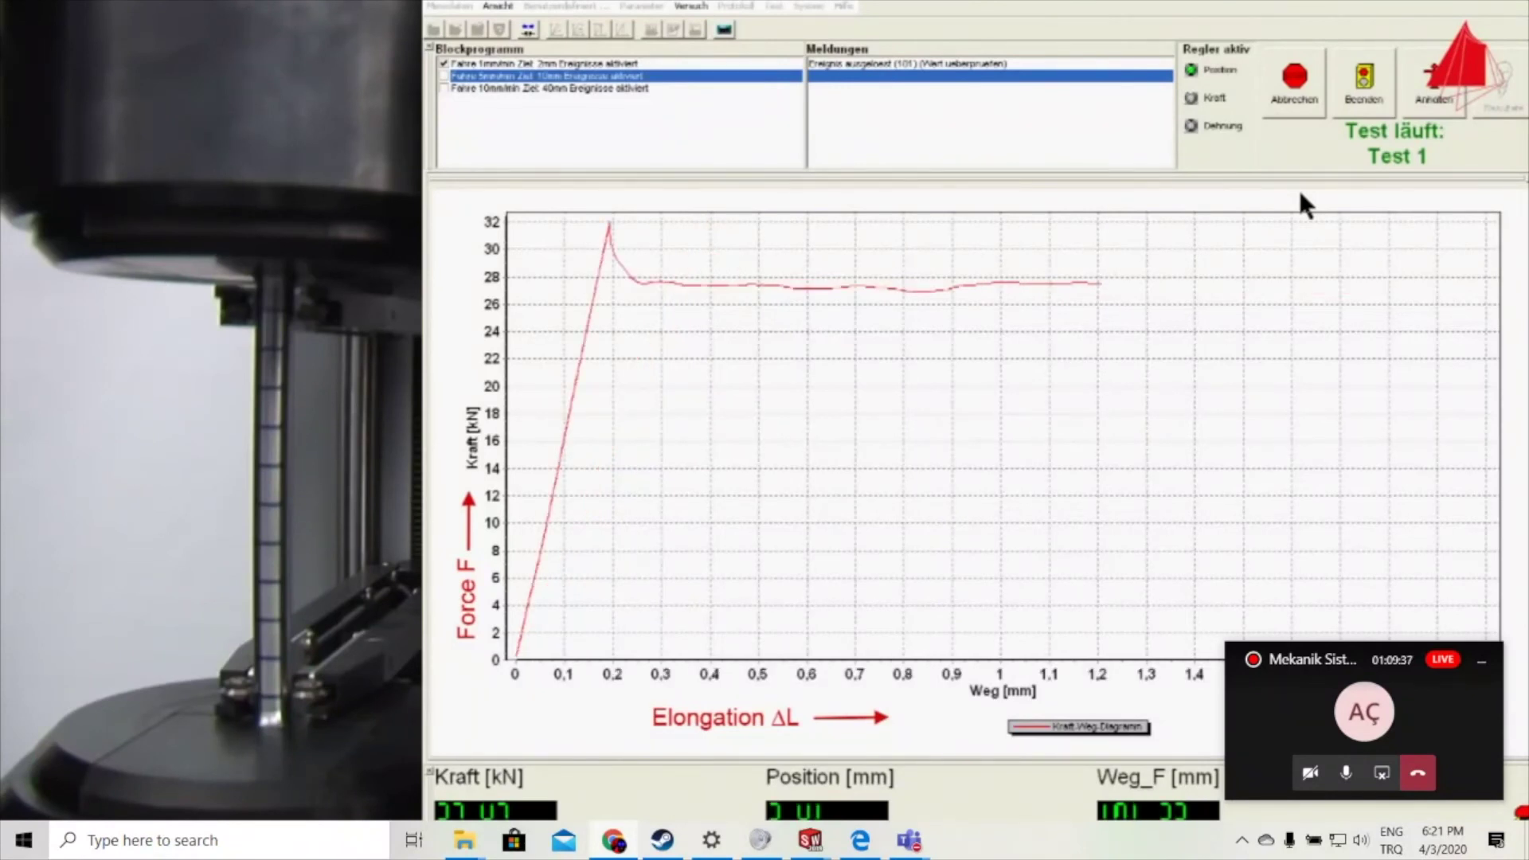
pyautogui.click(694, 506)
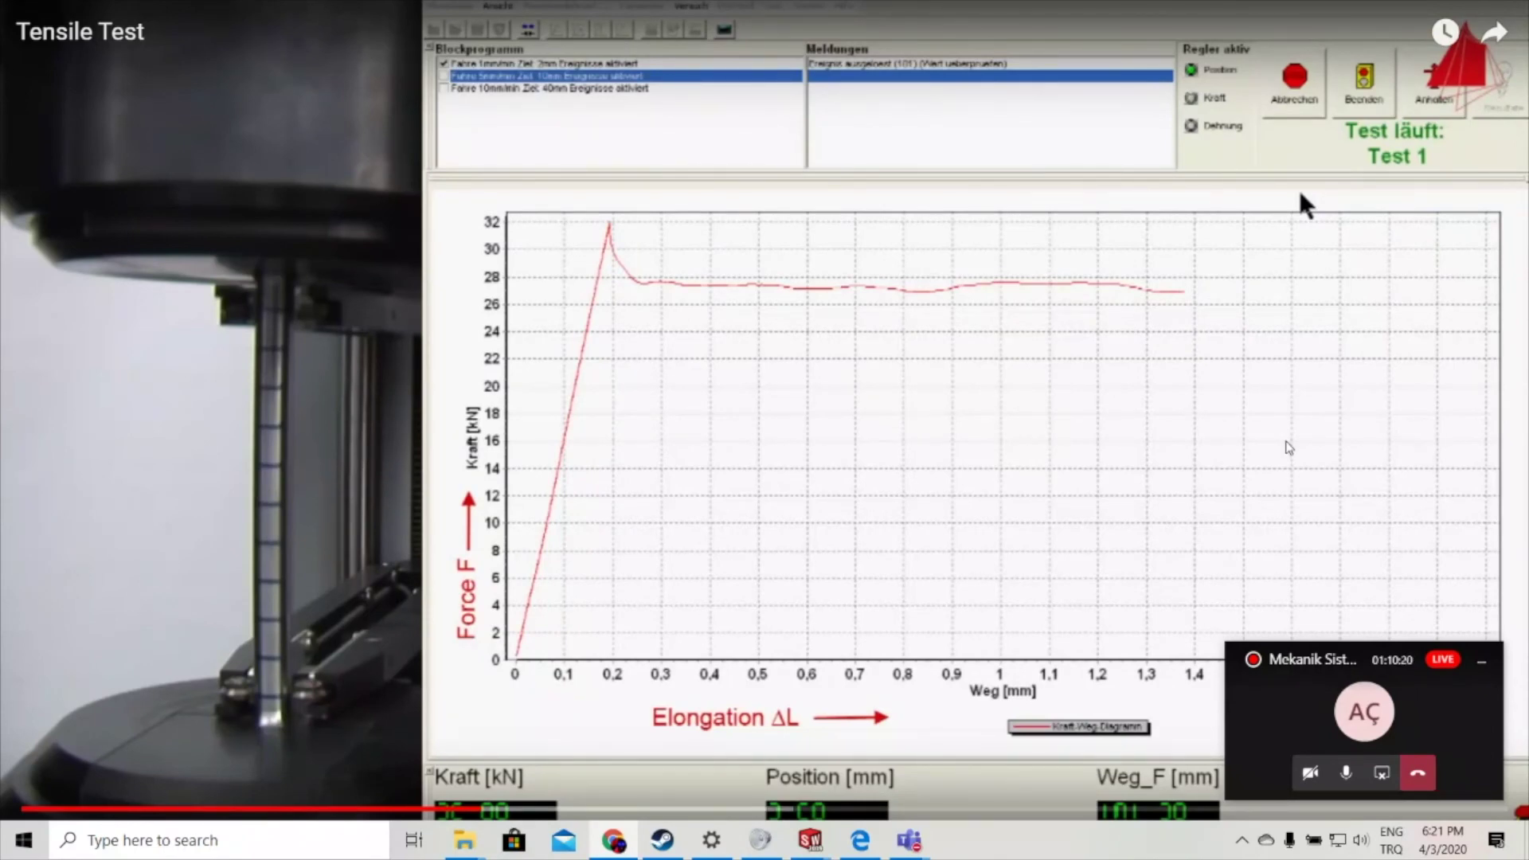
pyautogui.doubleClick(1287, 445)
# Step: Search 'kamyonet arkası' in a new tab, then replace the query with 'f150 pickup'
pyautogui.click(1341, 13)
pyautogui.write('kamyonet arkası')
pyautogui.press('Return')
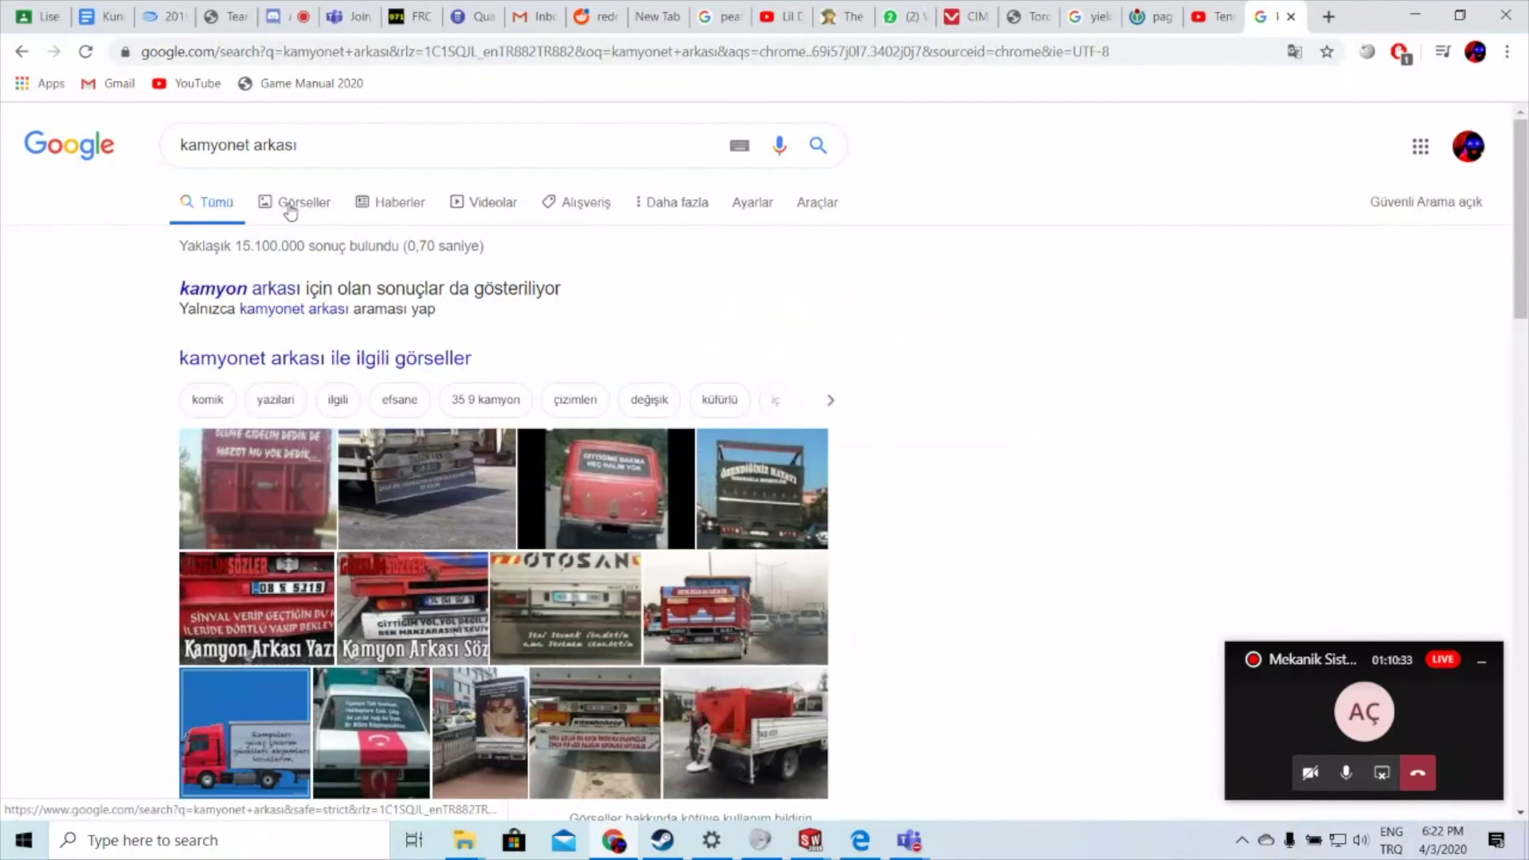
pyautogui.moveTo(301, 147); pyautogui.dragTo(180, 153)
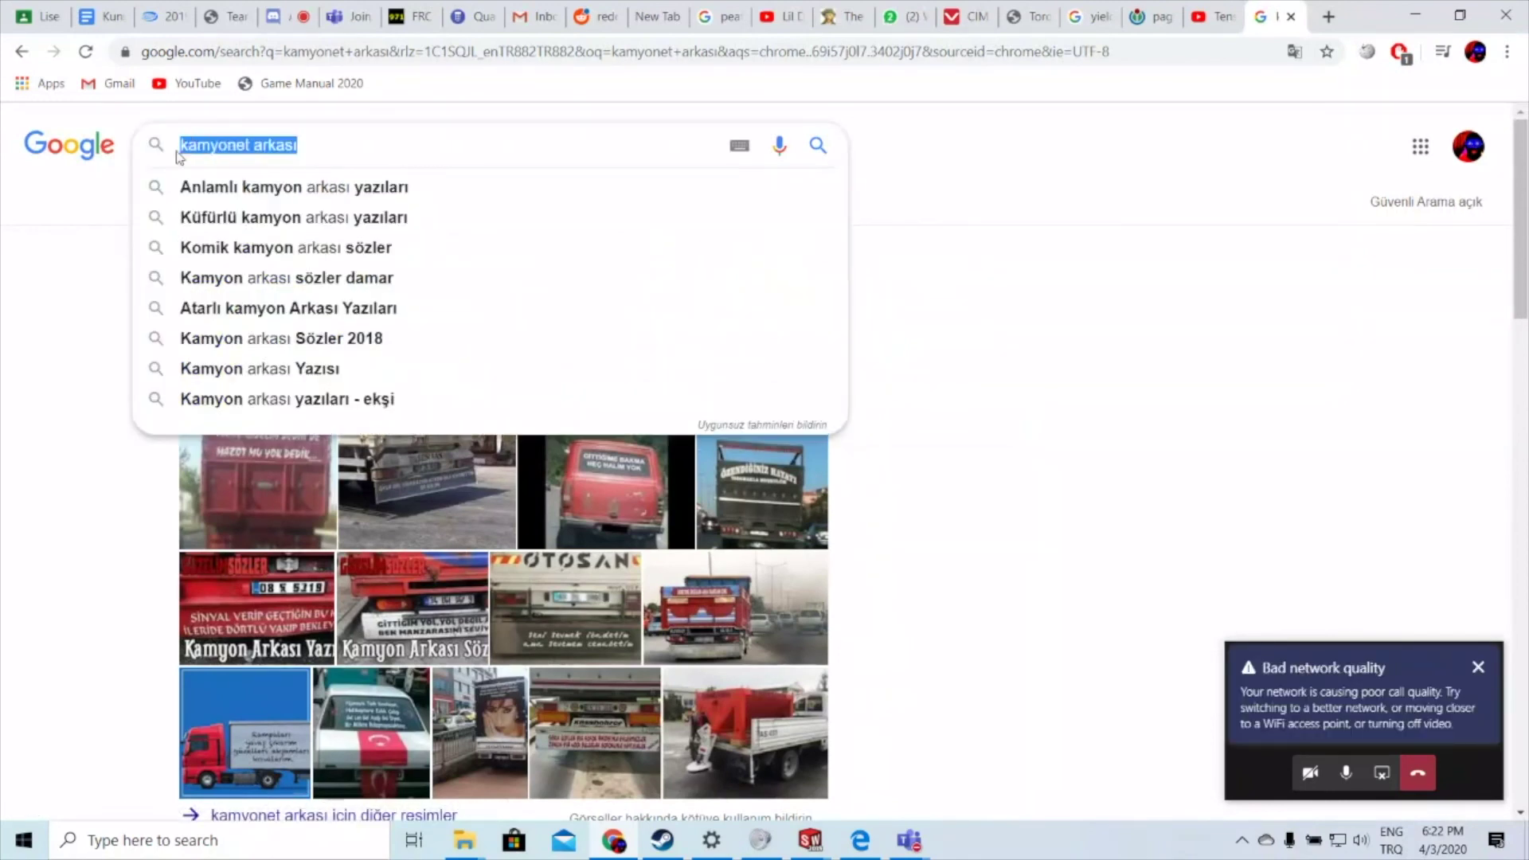
pyautogui.write('f150 ')
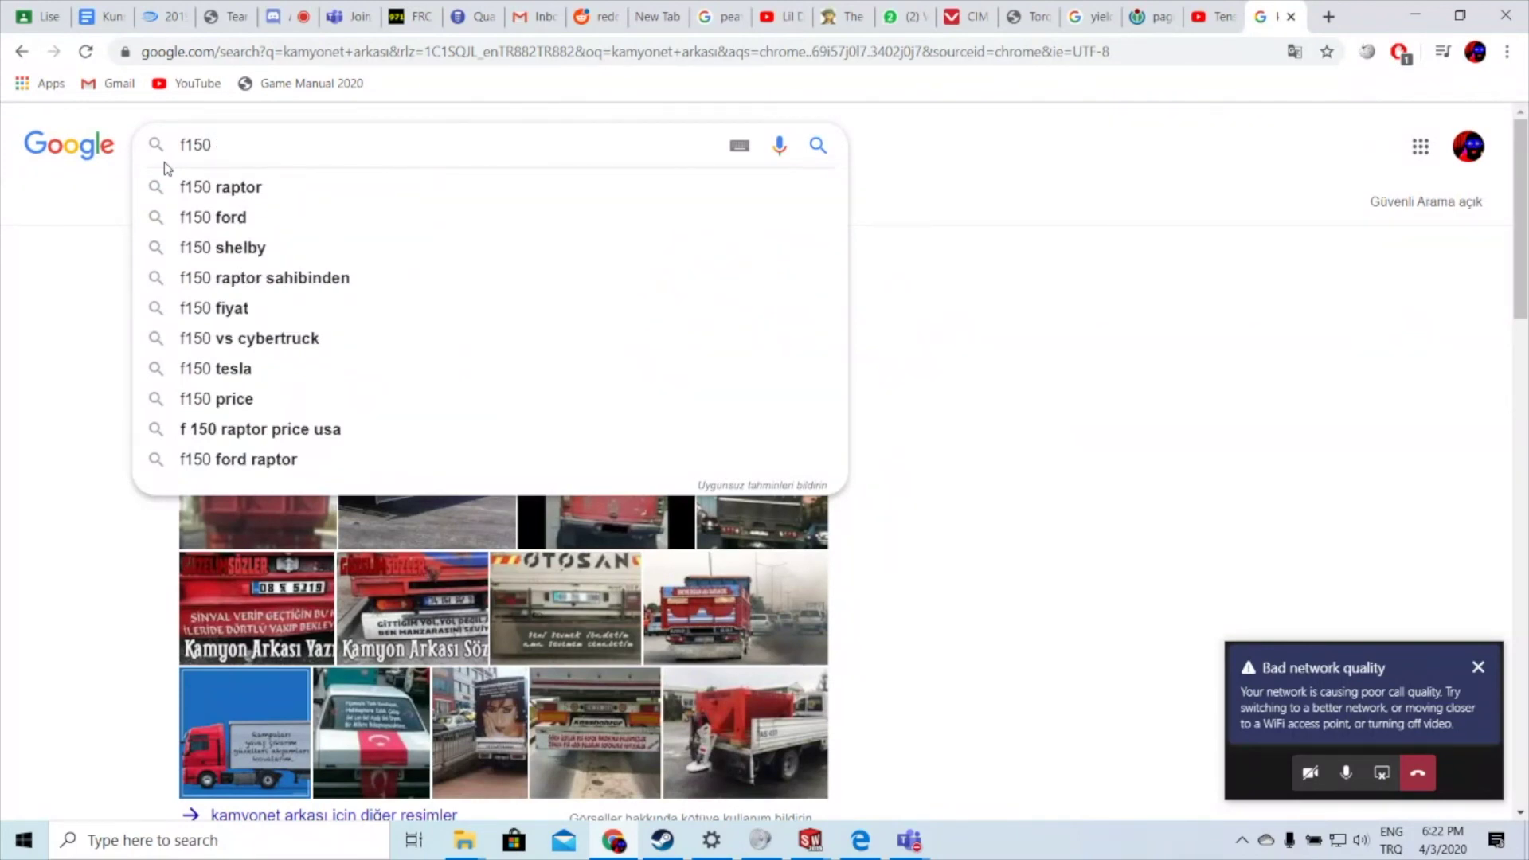
pyautogui.write('p')
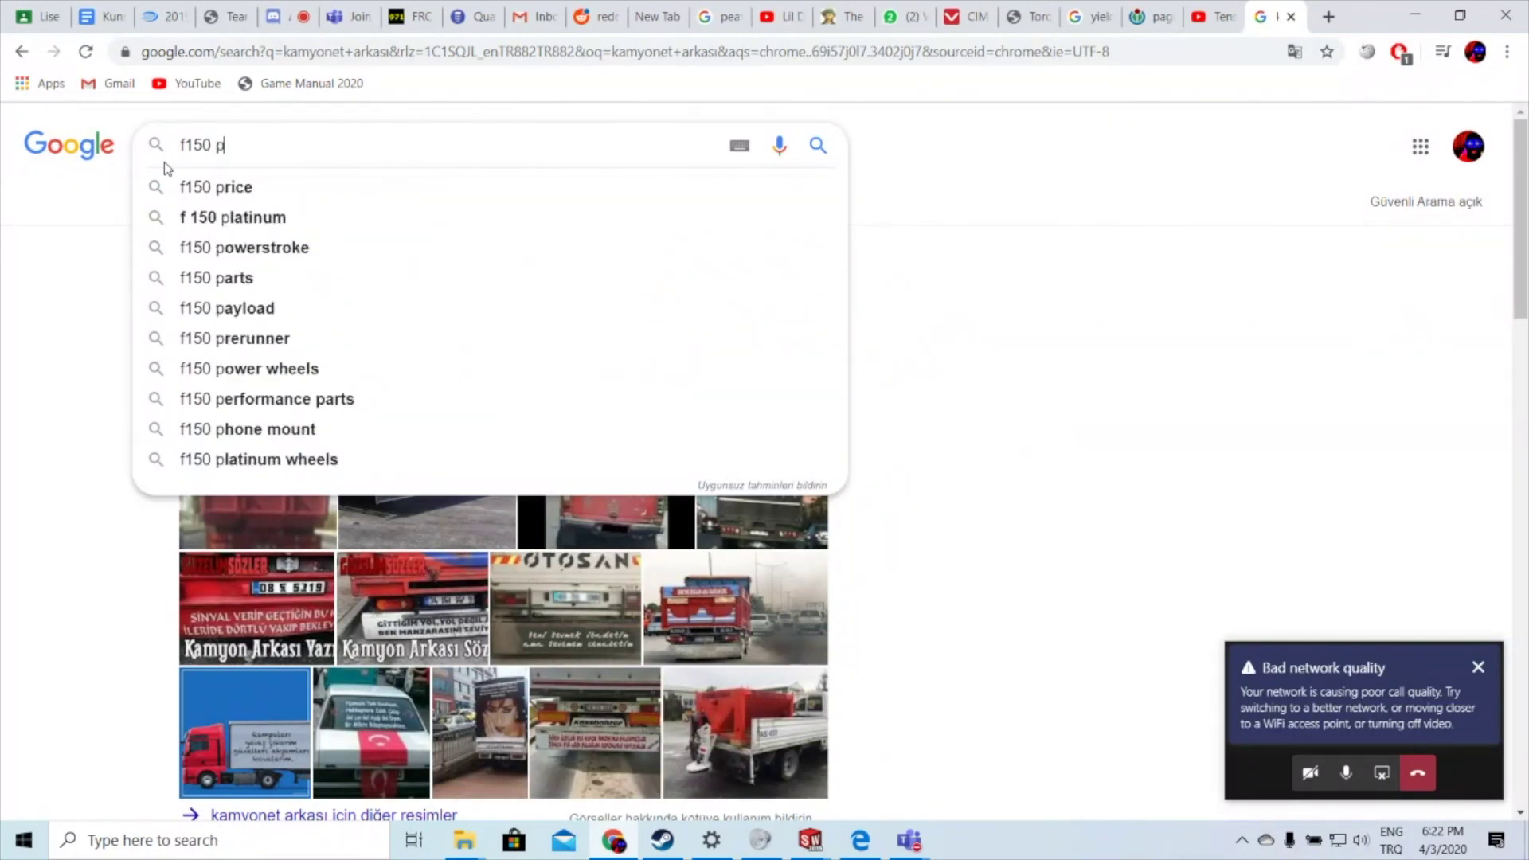
pyautogui.write('ickup')
pyautogui.press('Return')
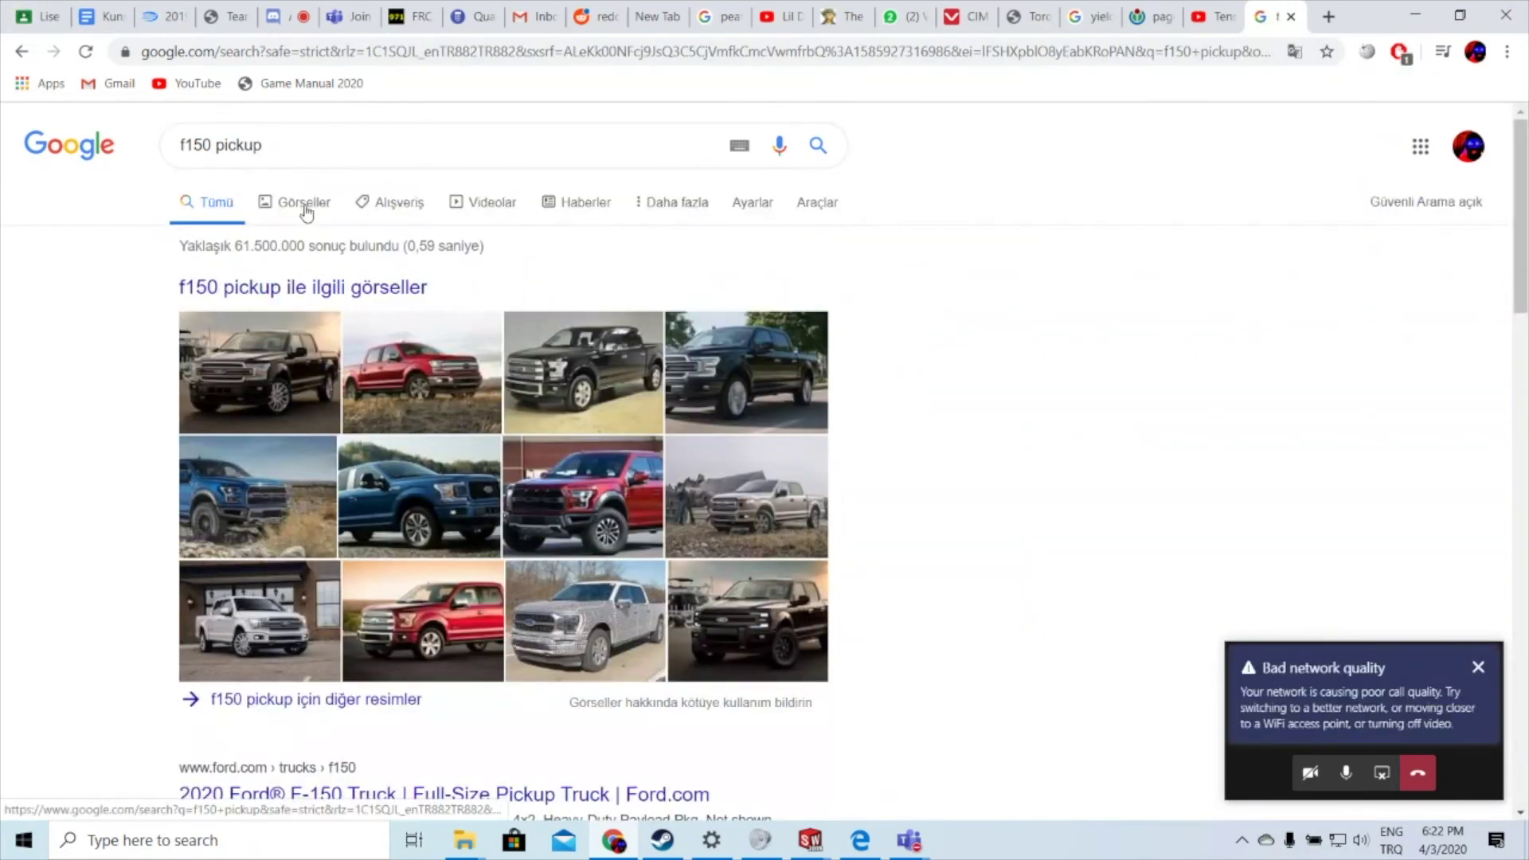
# Step: Show image results for 'f150 pickup rear', preview the F-150 EV spy photo, and return to YouTube
pyautogui.click(364, 148)
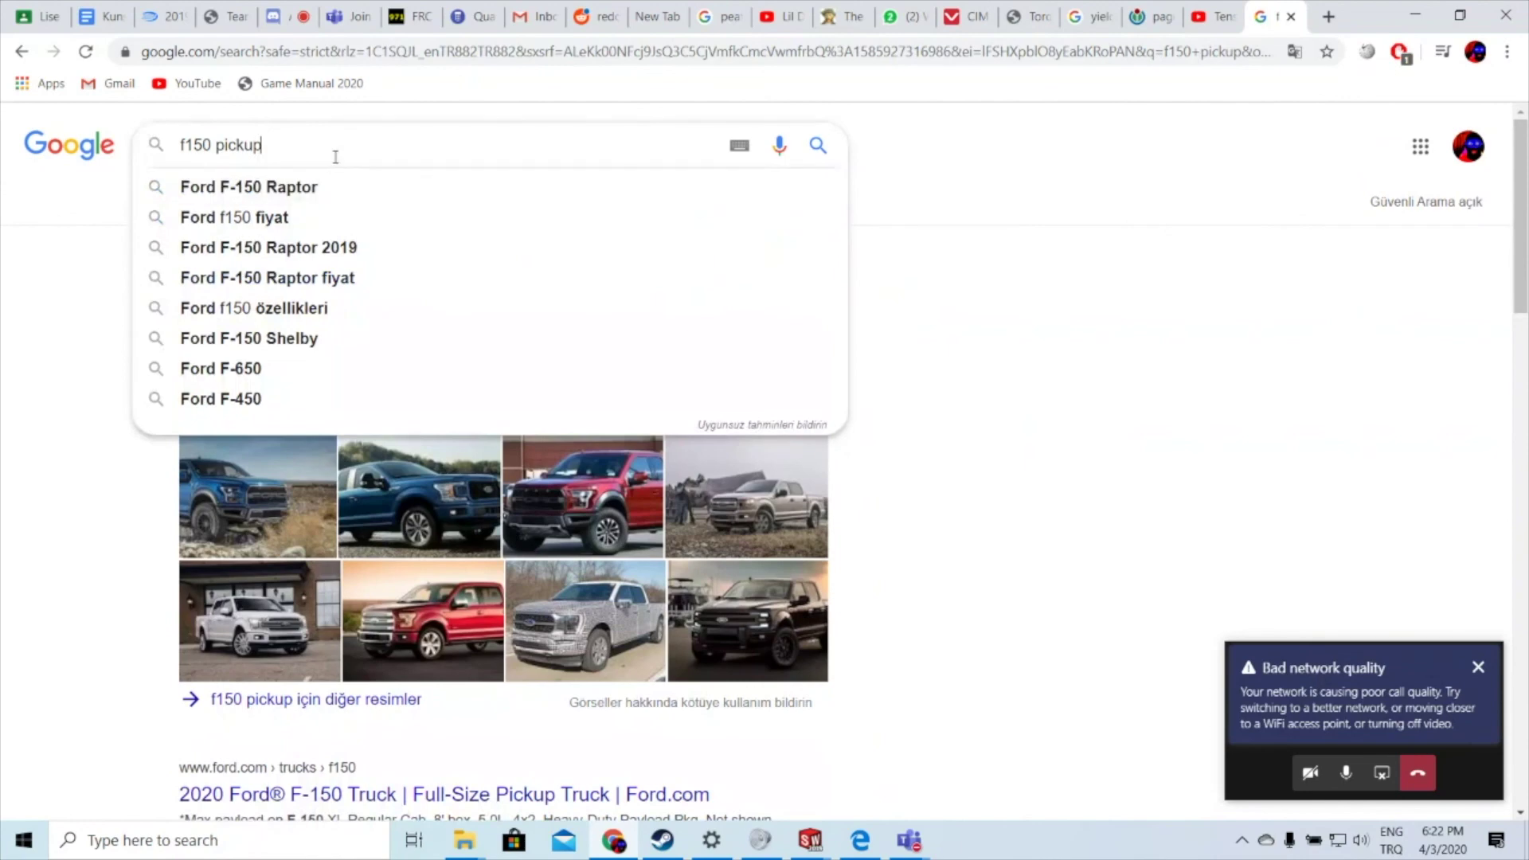
pyautogui.write(' rear')
pyautogui.press('Return')
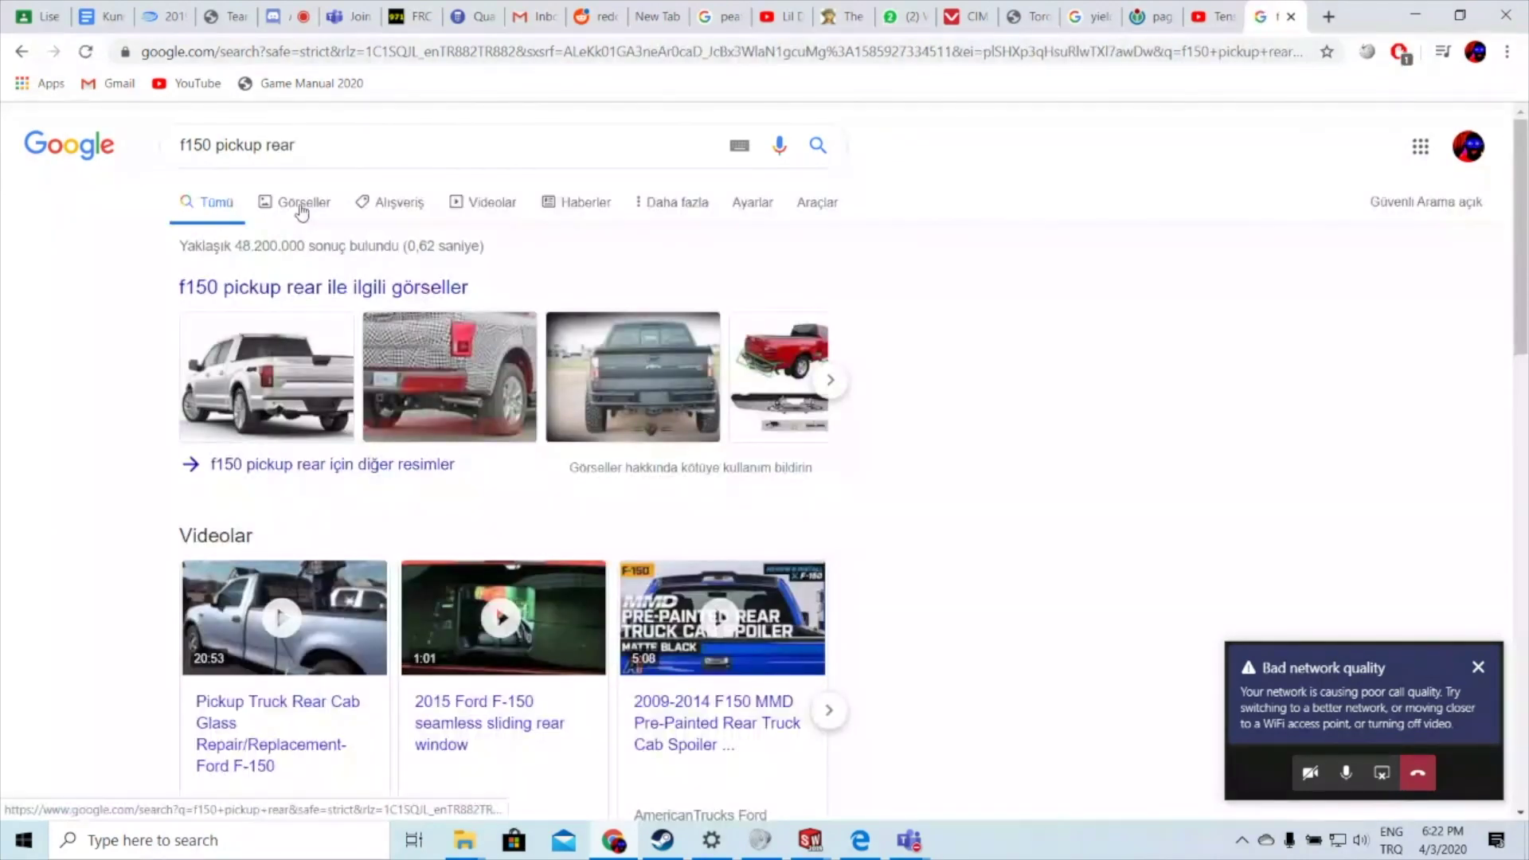
pyautogui.click(323, 229)
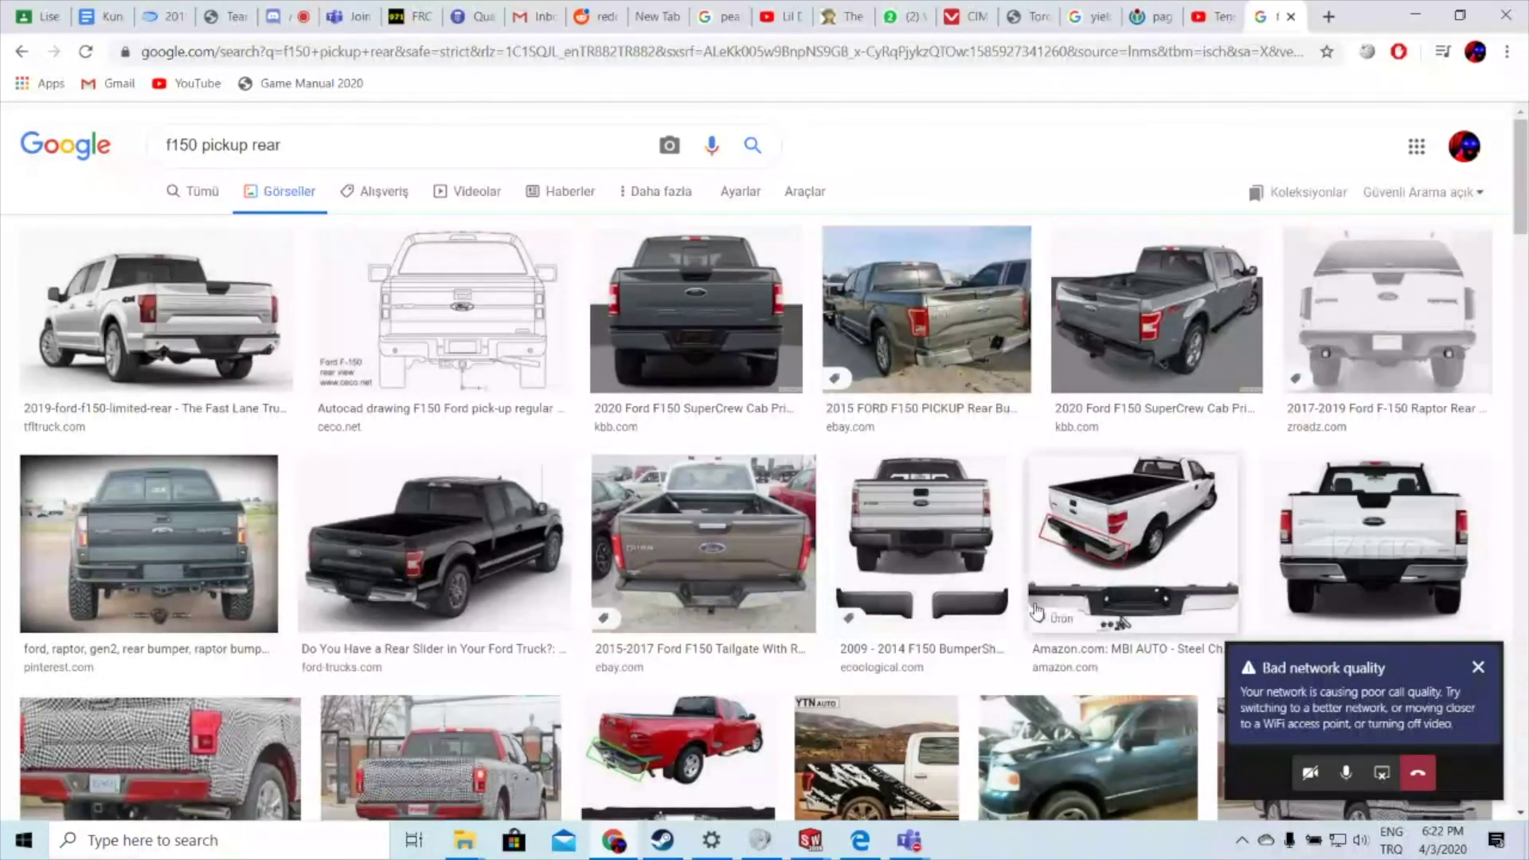
pyautogui.scroll(-3, 1036, 612)
pyautogui.scroll(-1, 1044, 623)
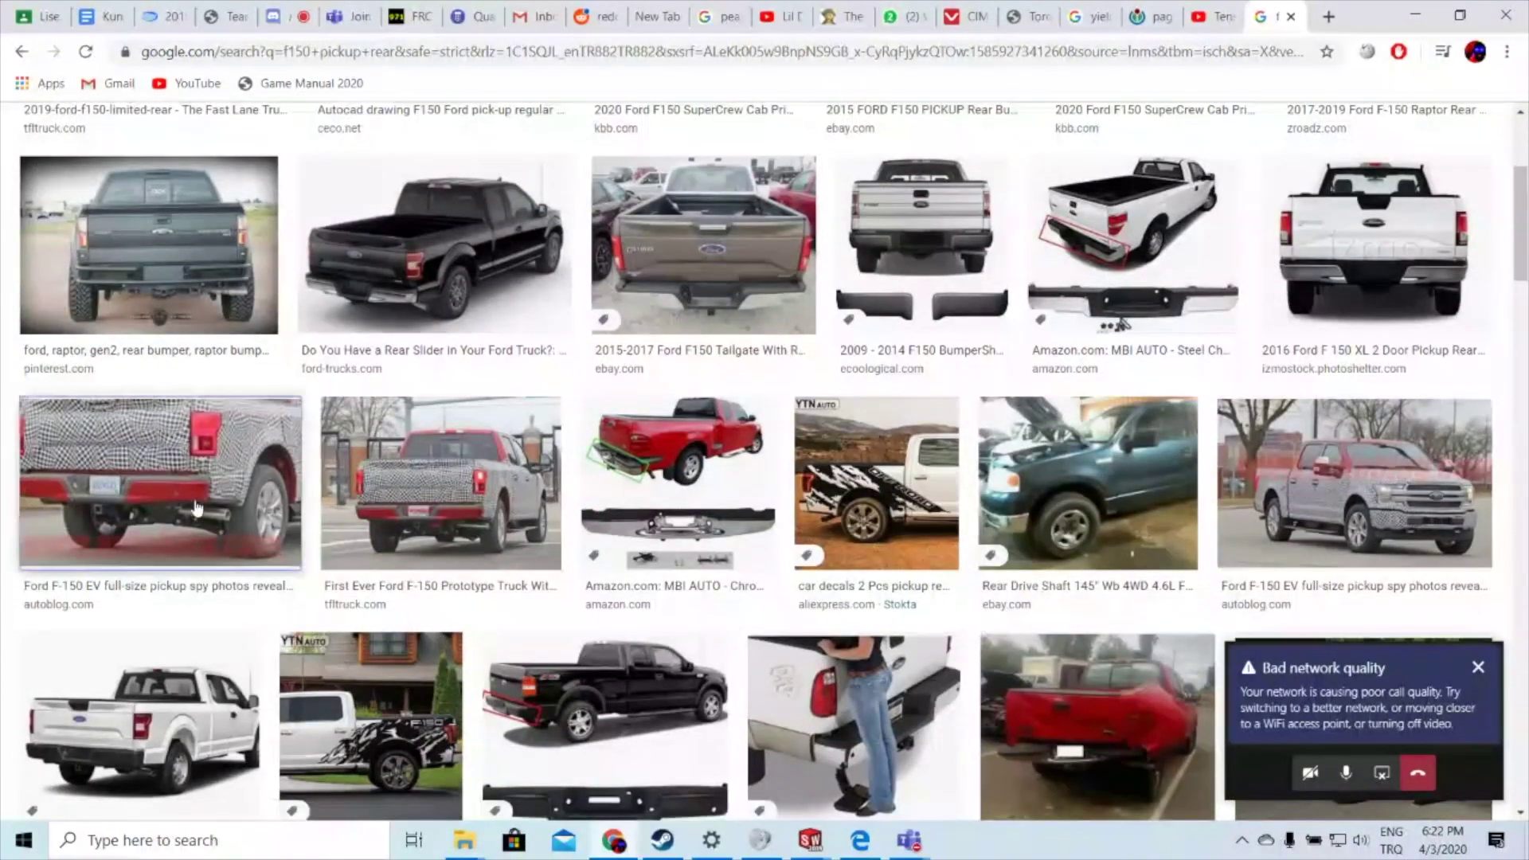
pyautogui.click(197, 509)
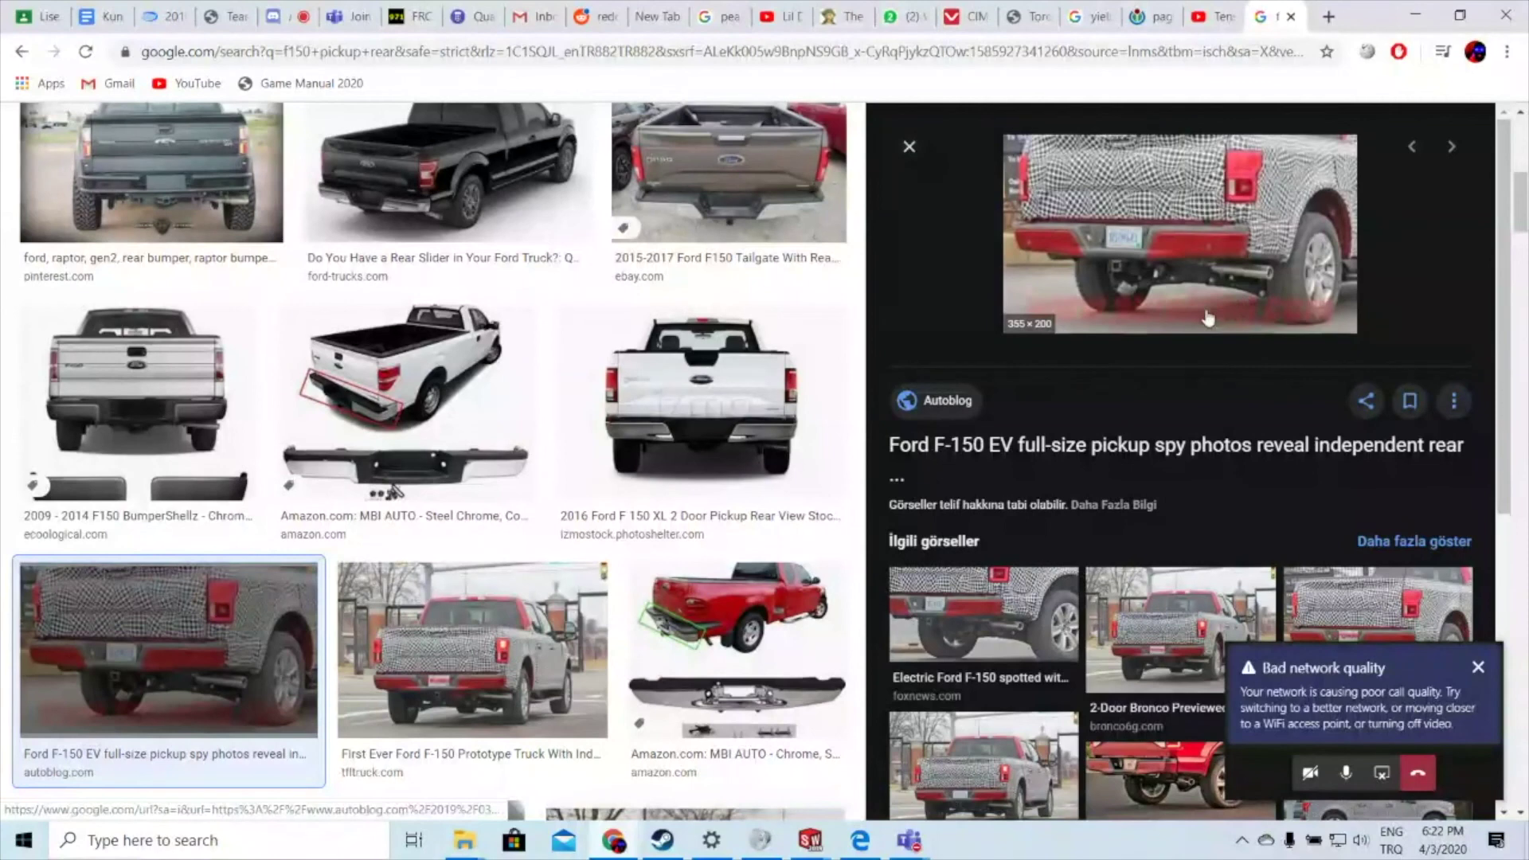
pyautogui.click(1202, 16)
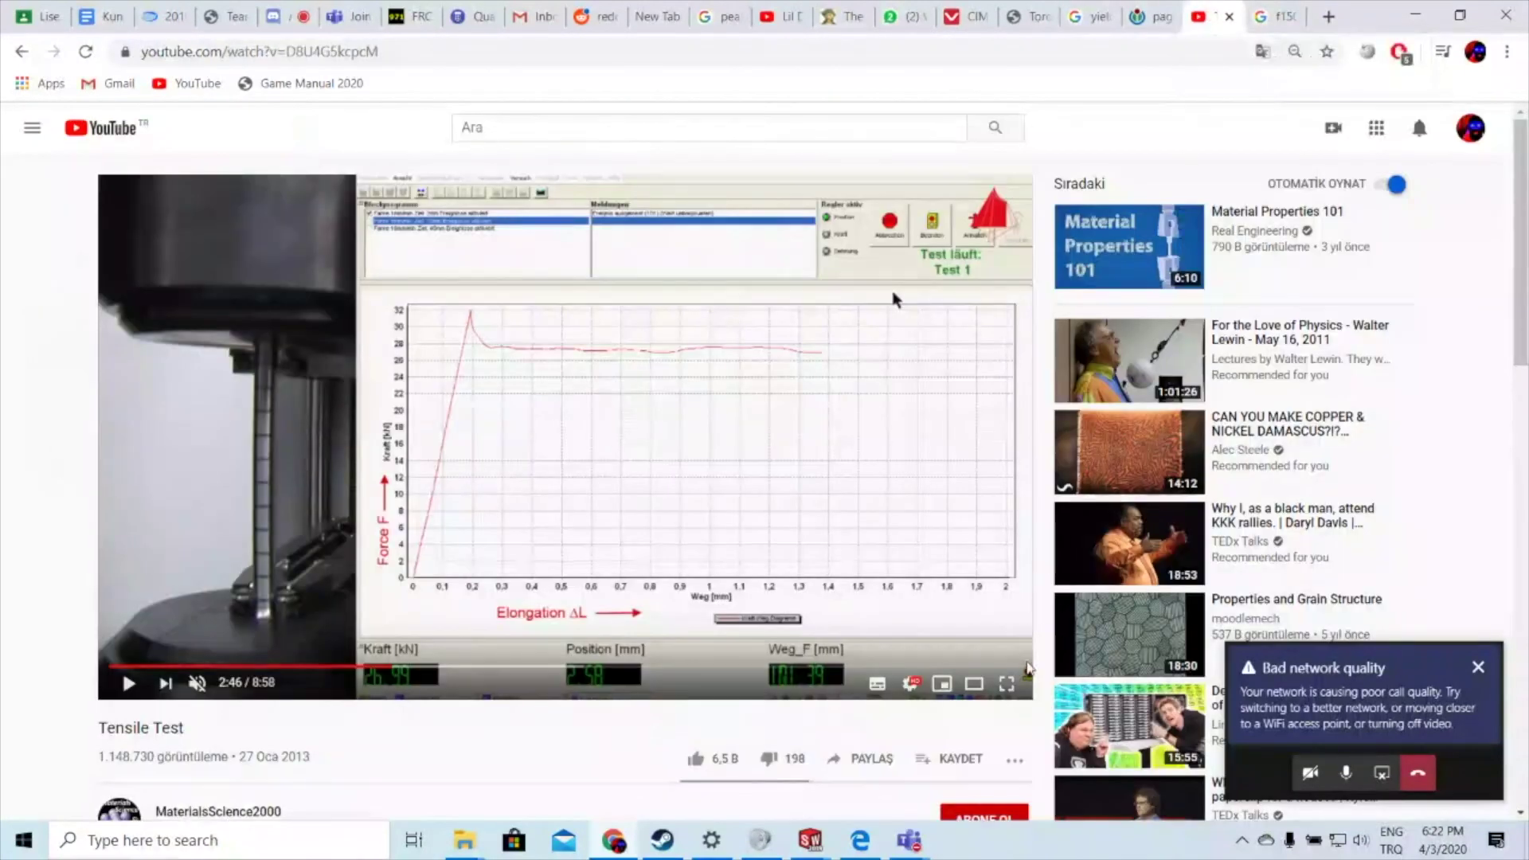
# Step: Resume the Tensile Test video in fullscreen, then leave fullscreen with Esc
pyautogui.click(1008, 698)
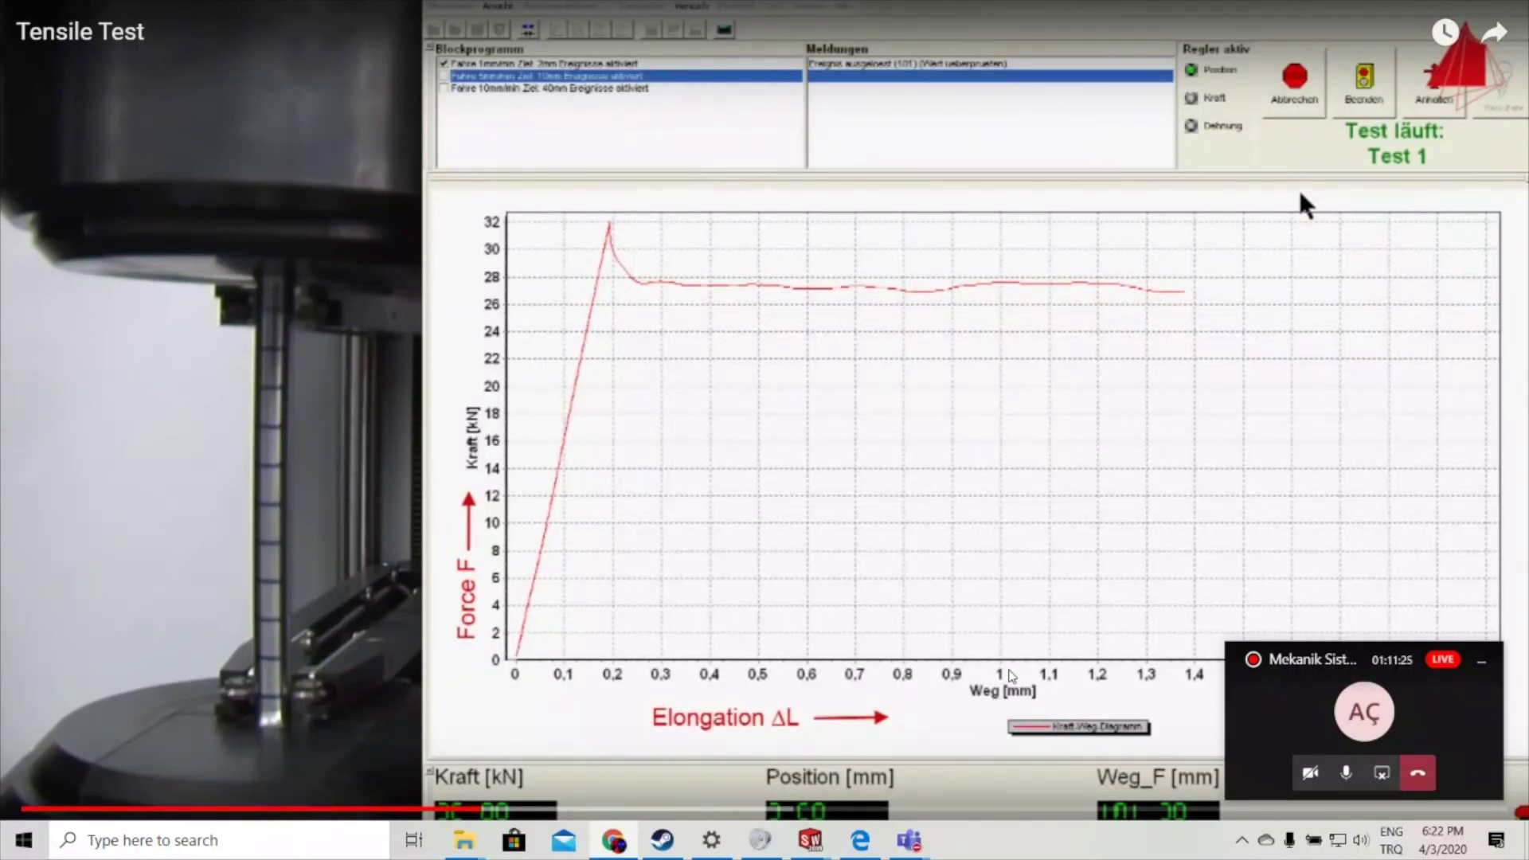
pyautogui.press('space')
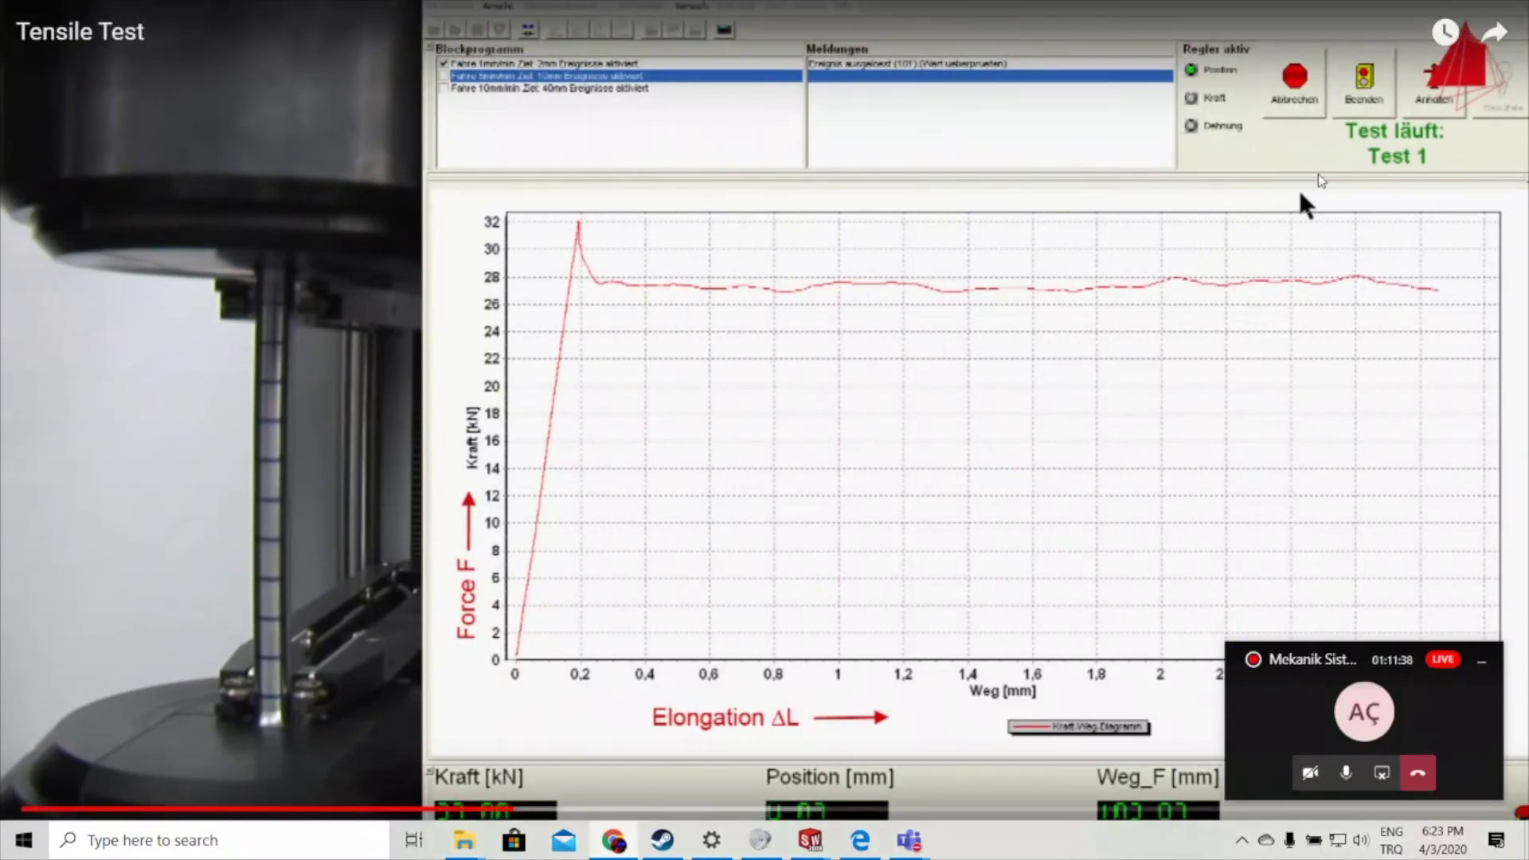
pyautogui.press('Escape')
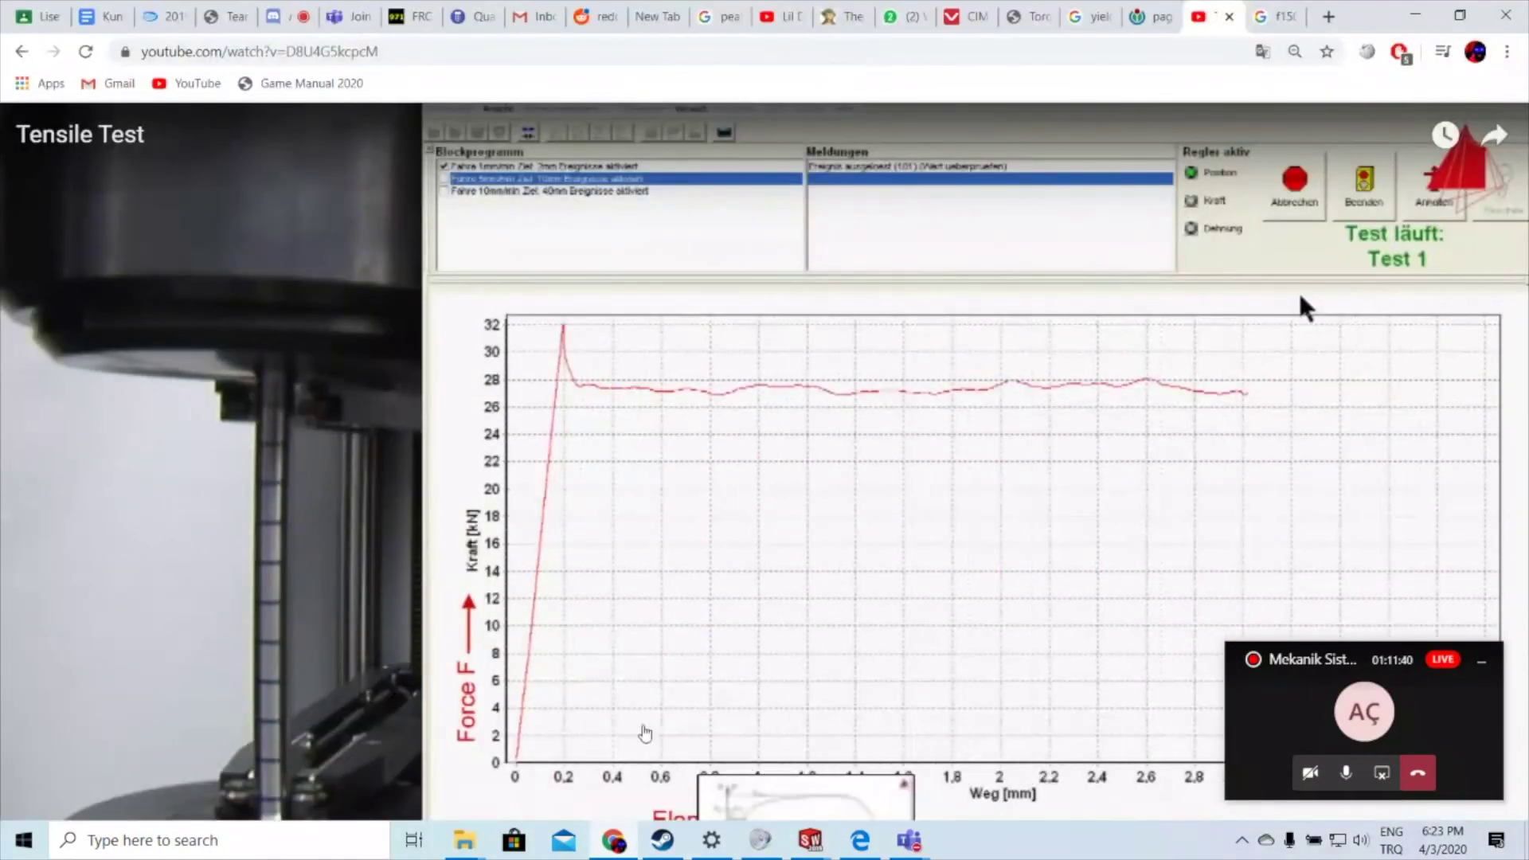
pyautogui.scroll(-10, 571, 660)
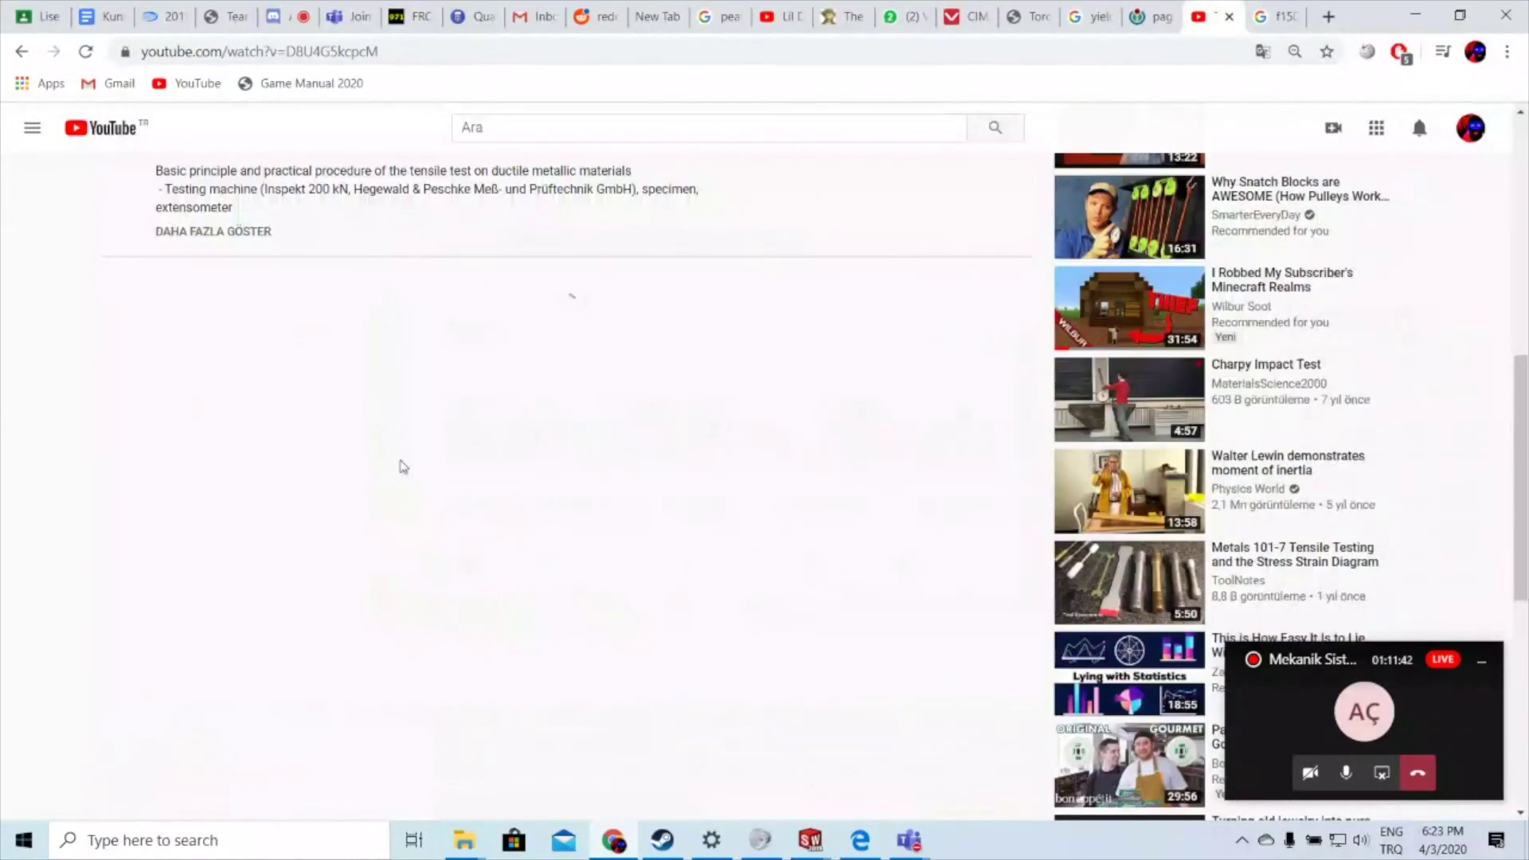
pyautogui.scroll(10, 403, 466)
# Step: Set the playback speed (Çalma hızı) to 1.5 and make the browser fill the screen with F11
pyautogui.click(910, 684)
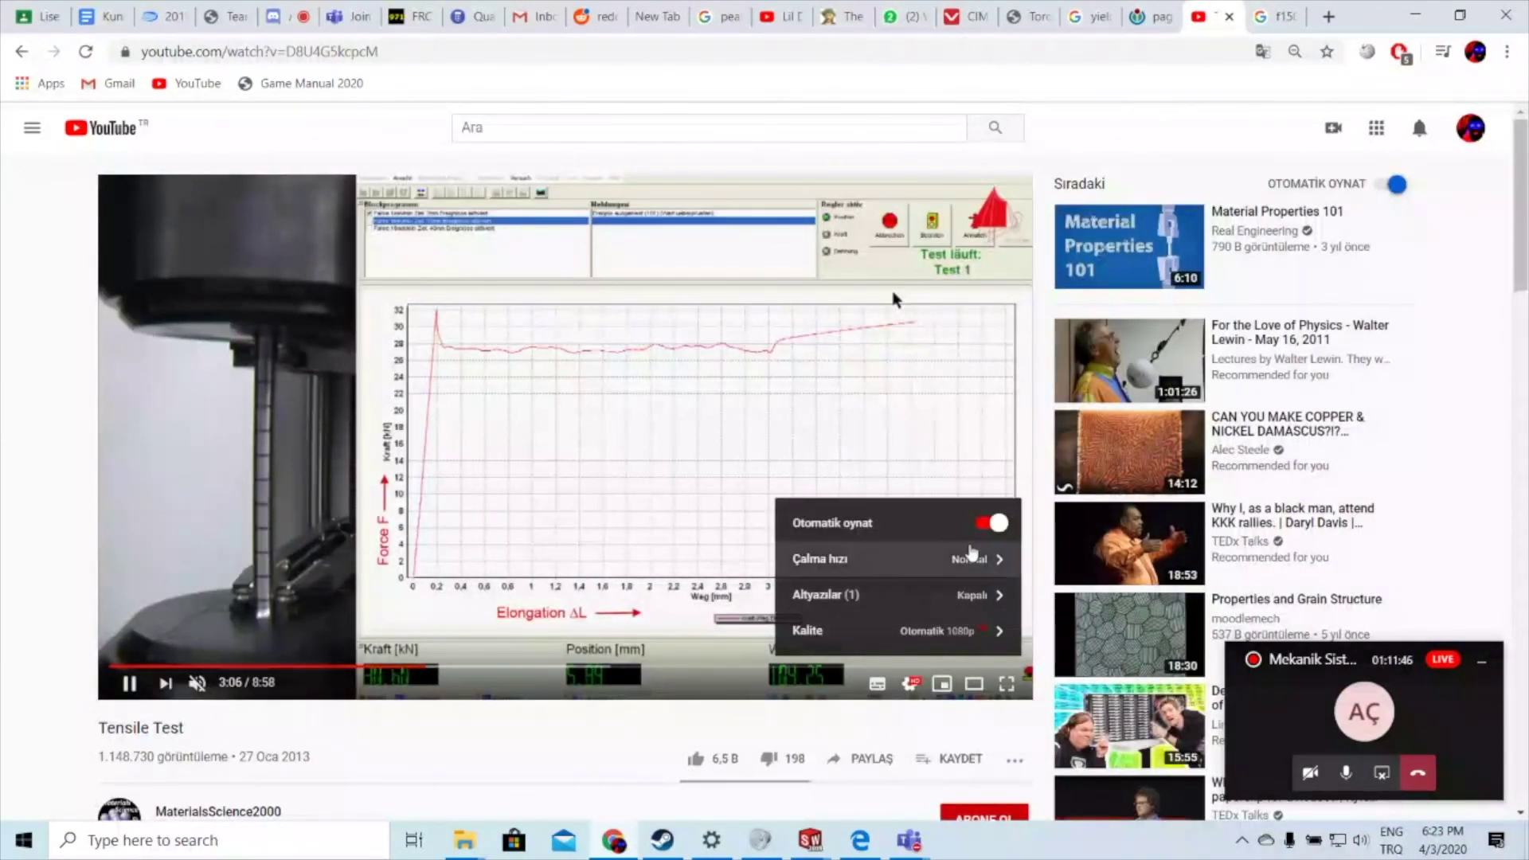
pyautogui.click(974, 558)
pyautogui.click(888, 572)
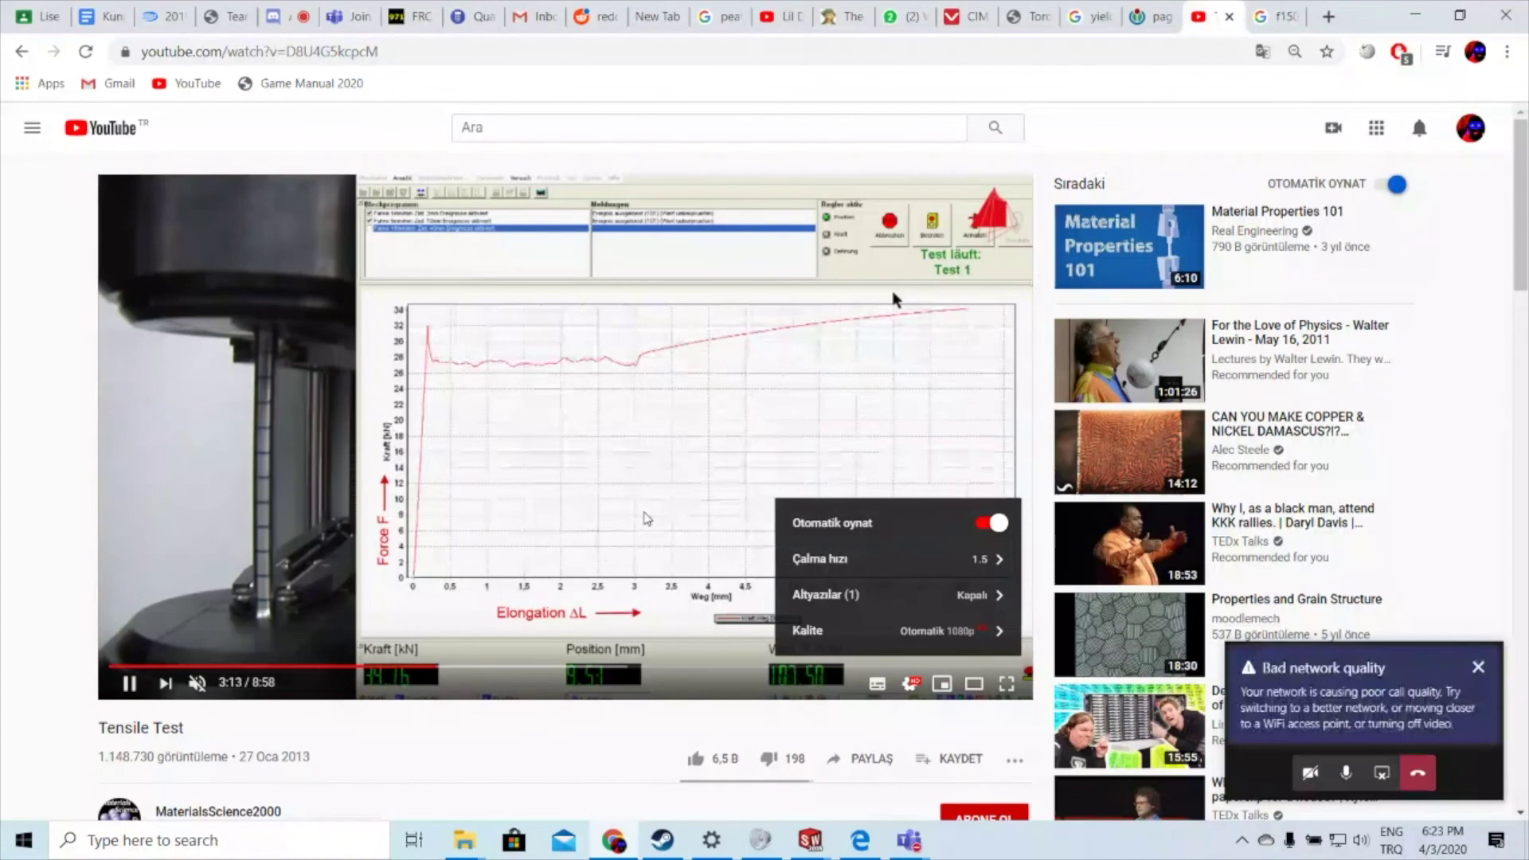
pyautogui.press('F11')
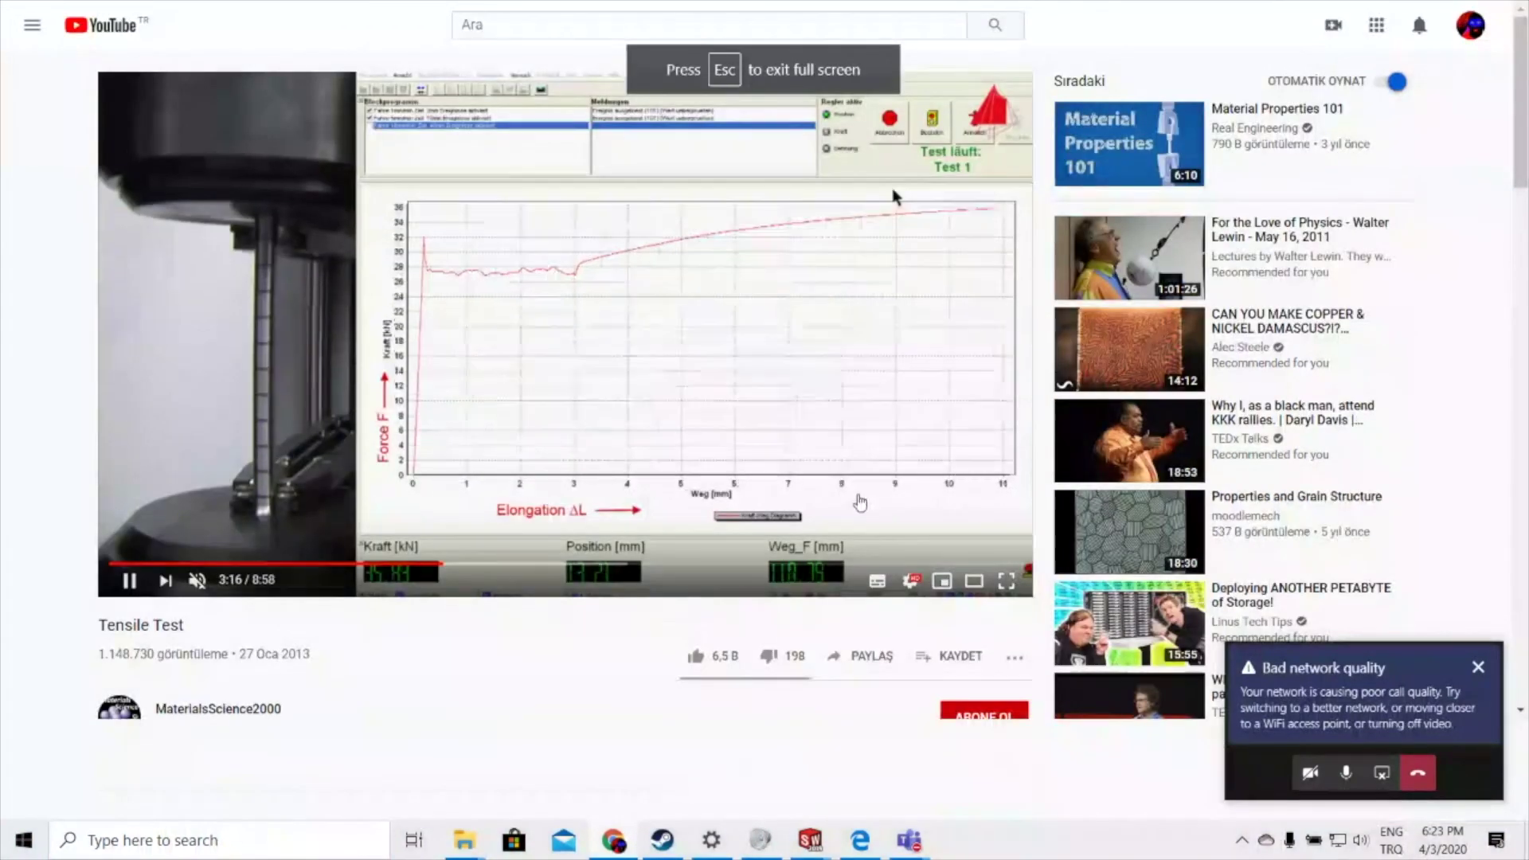
# Step: Watch the video fullscreen, stepping forward through the ReL and Rm formula slides
pyautogui.doubleClick(859, 502)
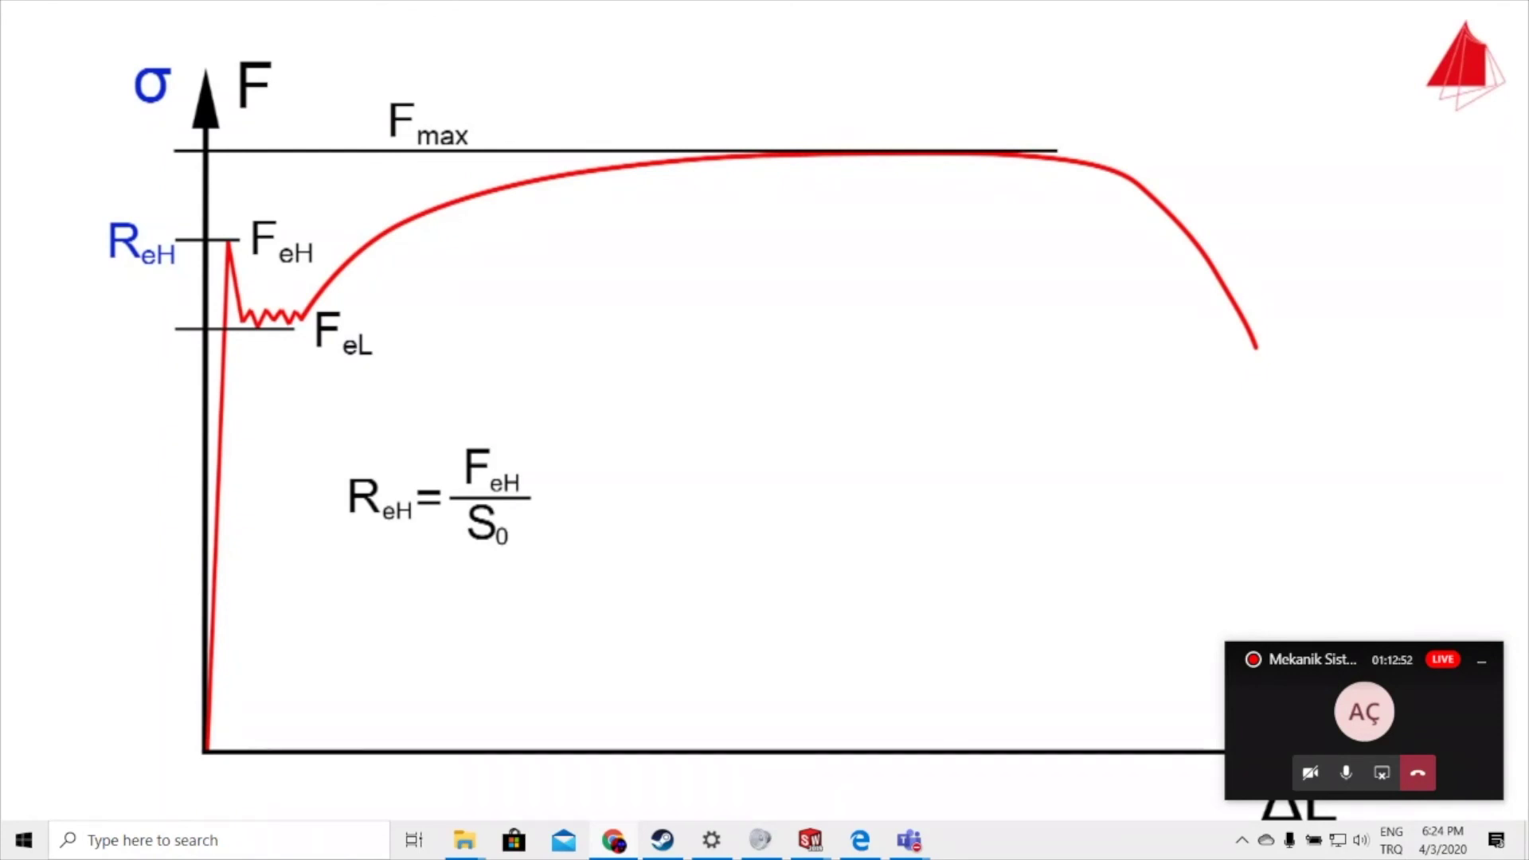
pyautogui.press('Right')
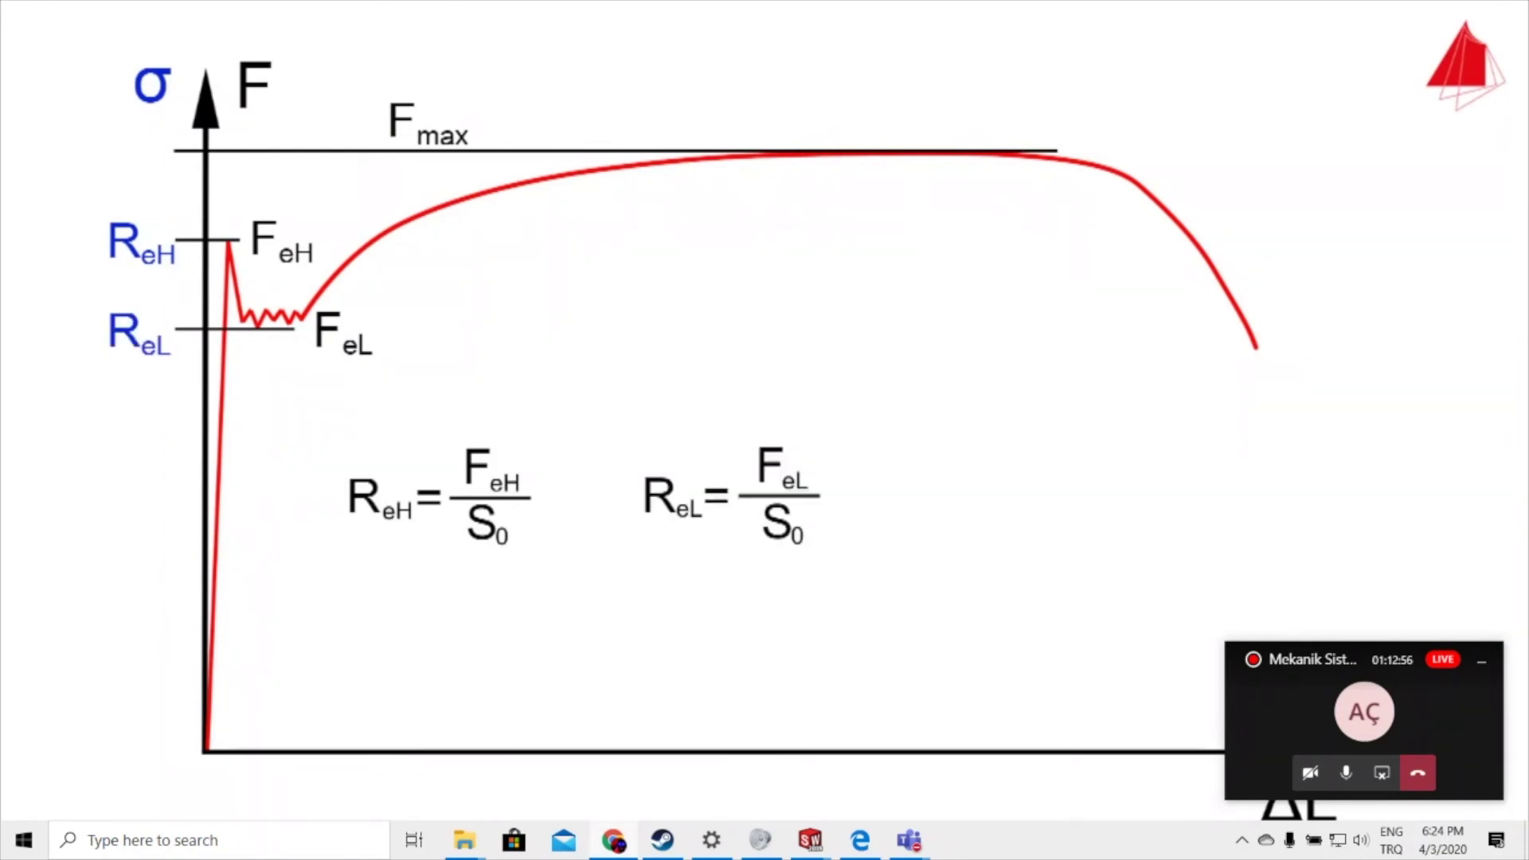
pyautogui.press('Right')
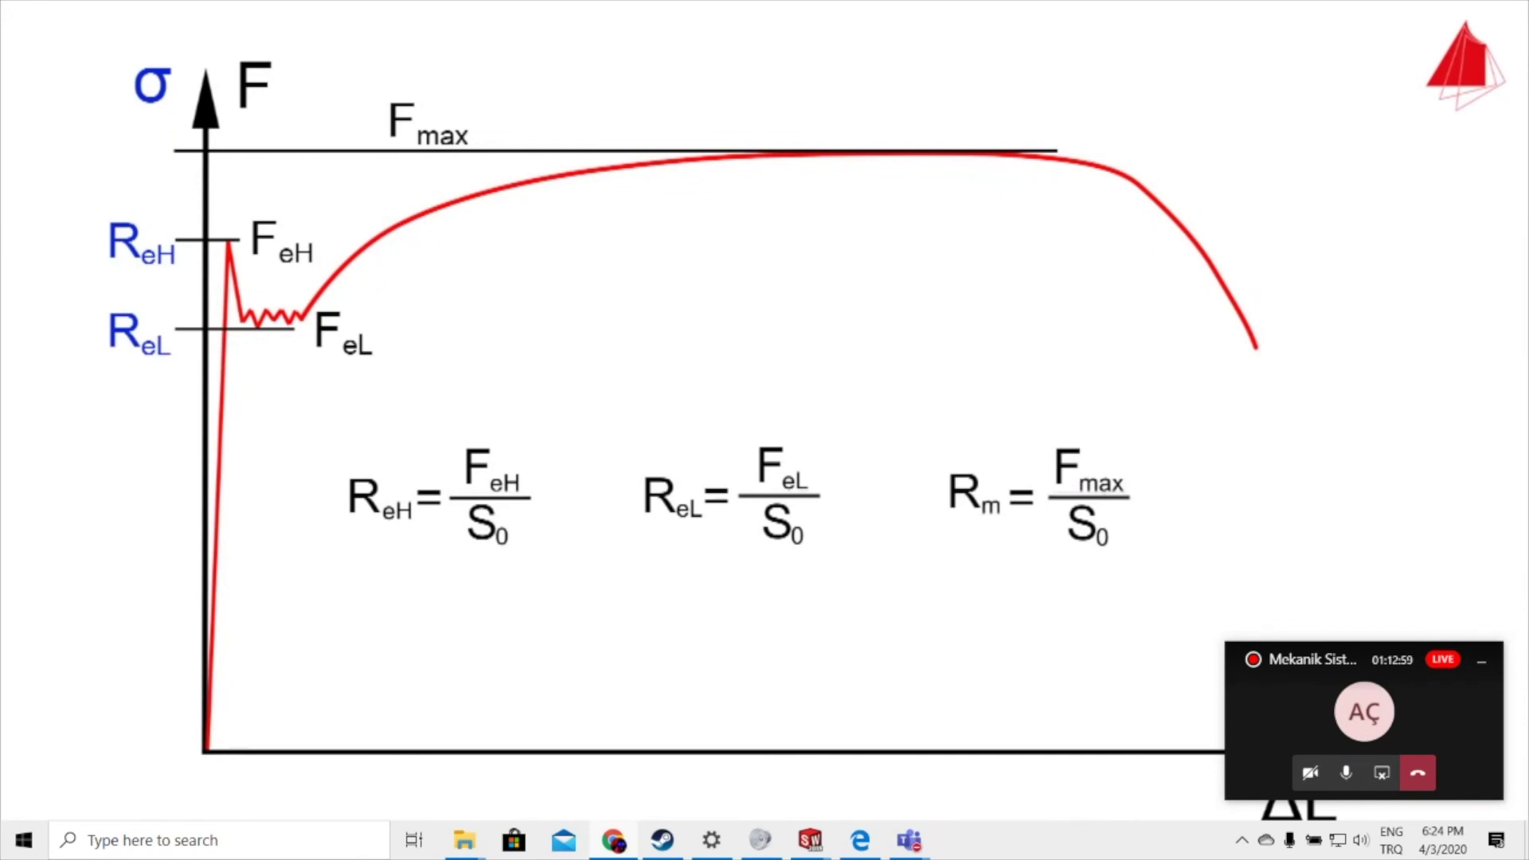
pyautogui.press('Right')
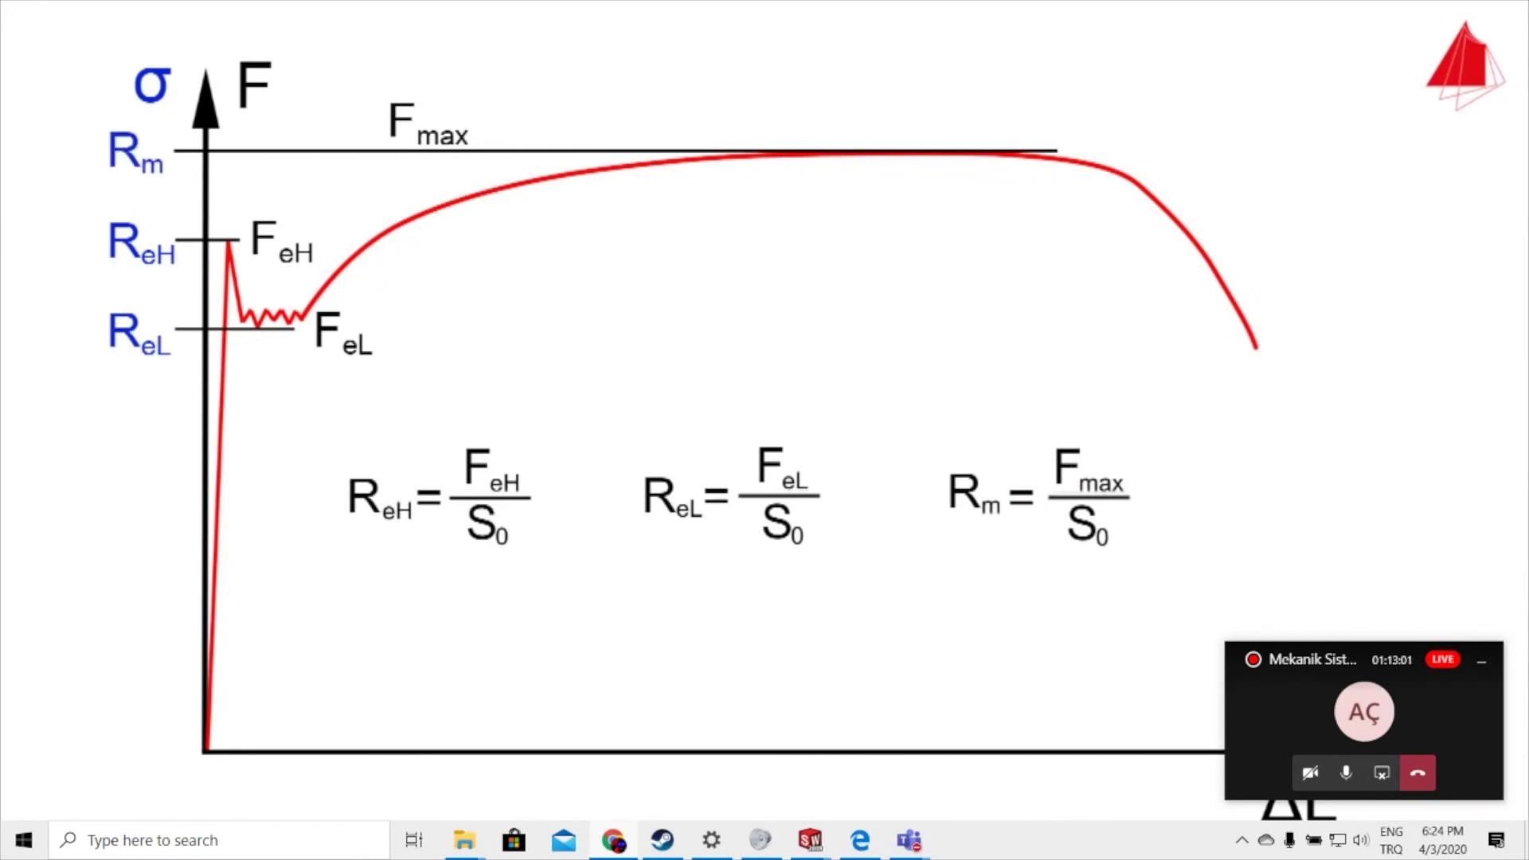
pyautogui.press('Right')
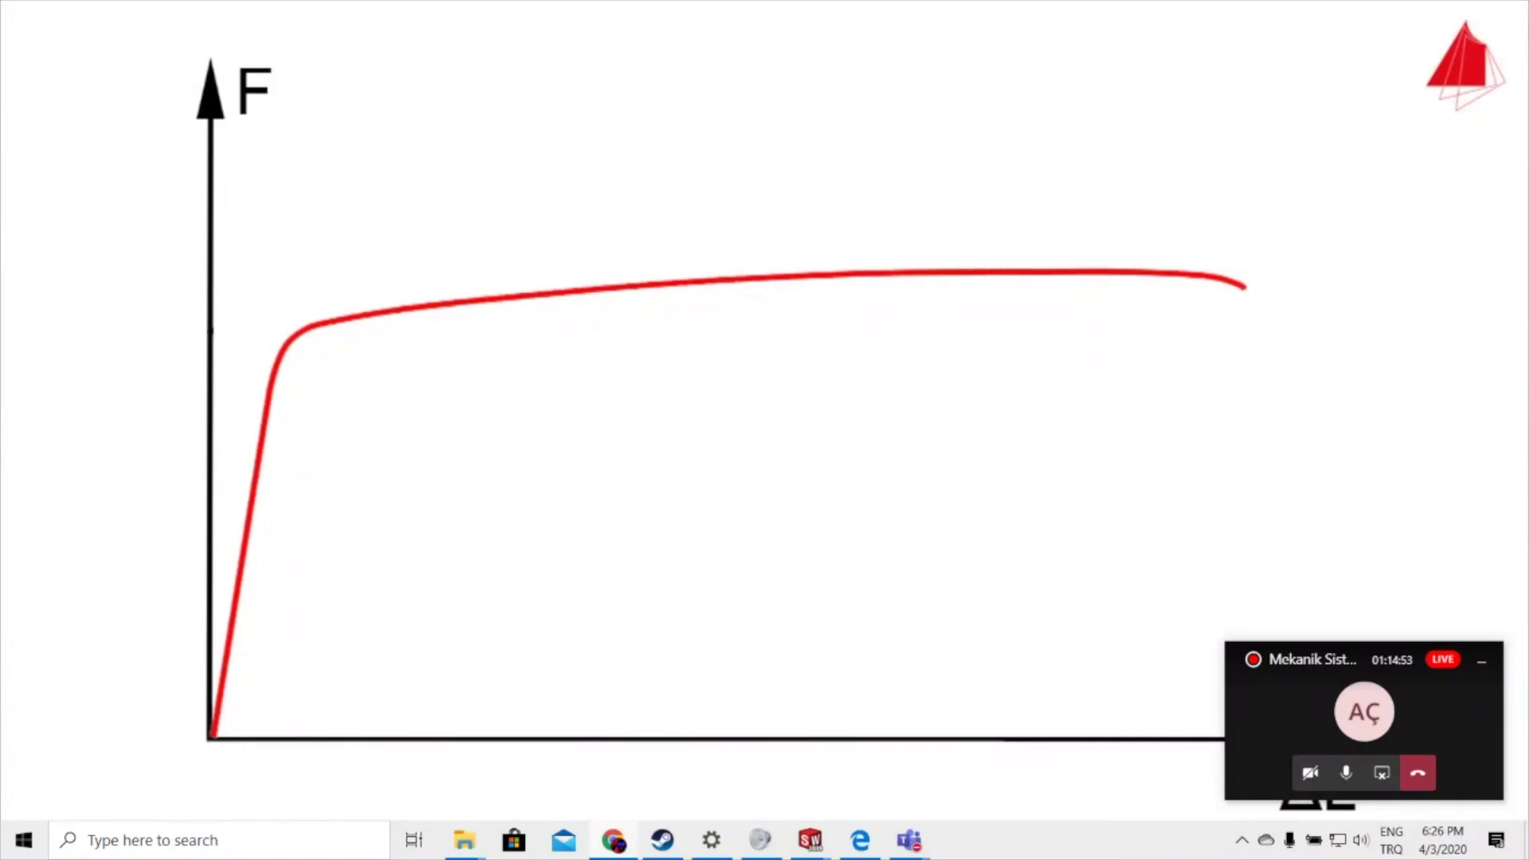
# Step: Exit fullscreen on the Tensile Test video and close the Teams 'Bad network quality' toast
pyautogui.doubleClick(687, 486)
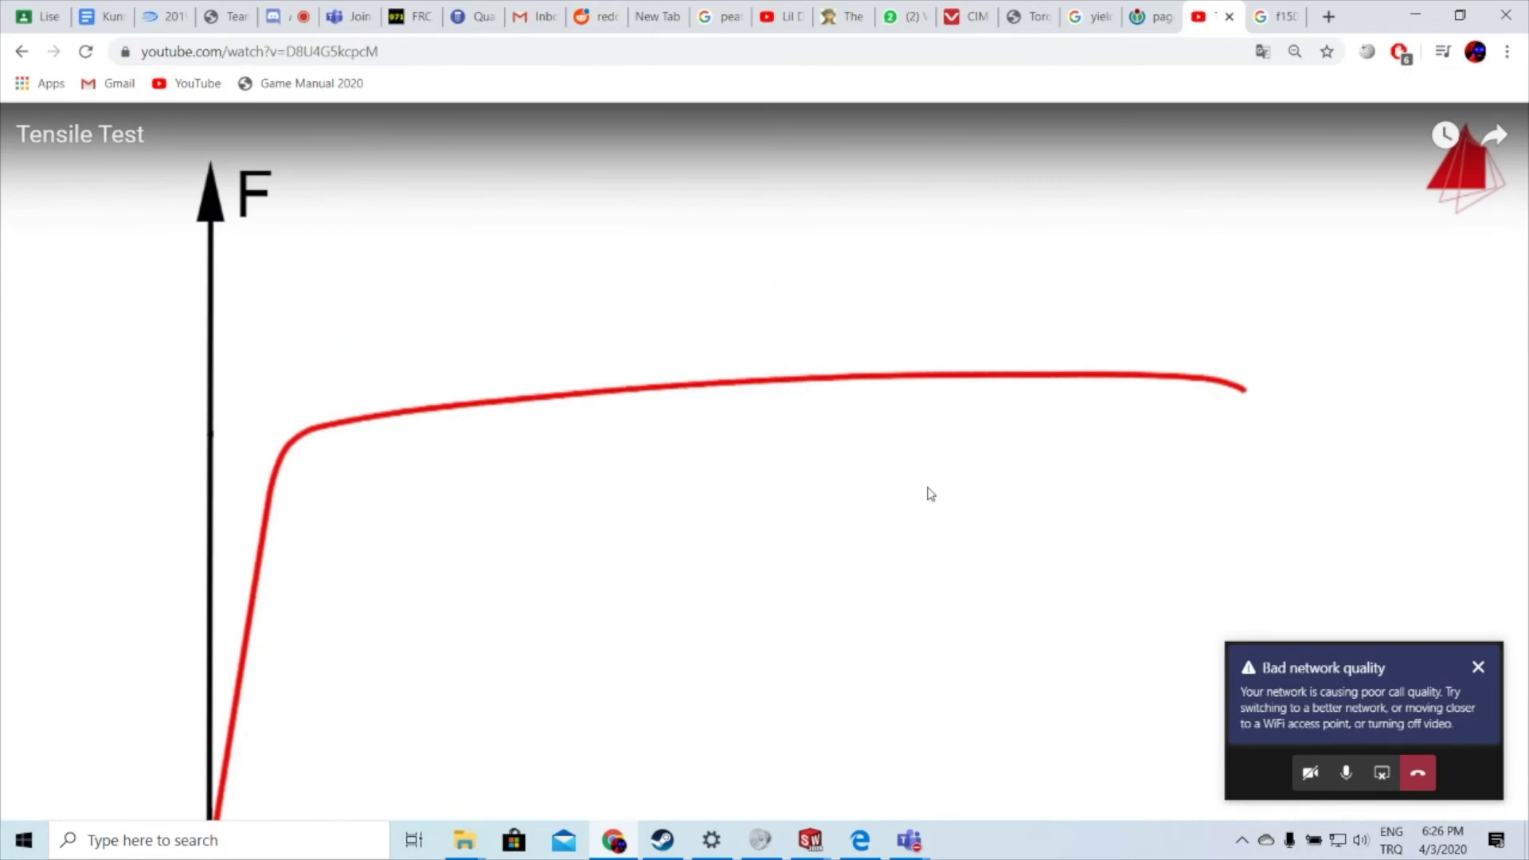
pyautogui.click(1483, 670)
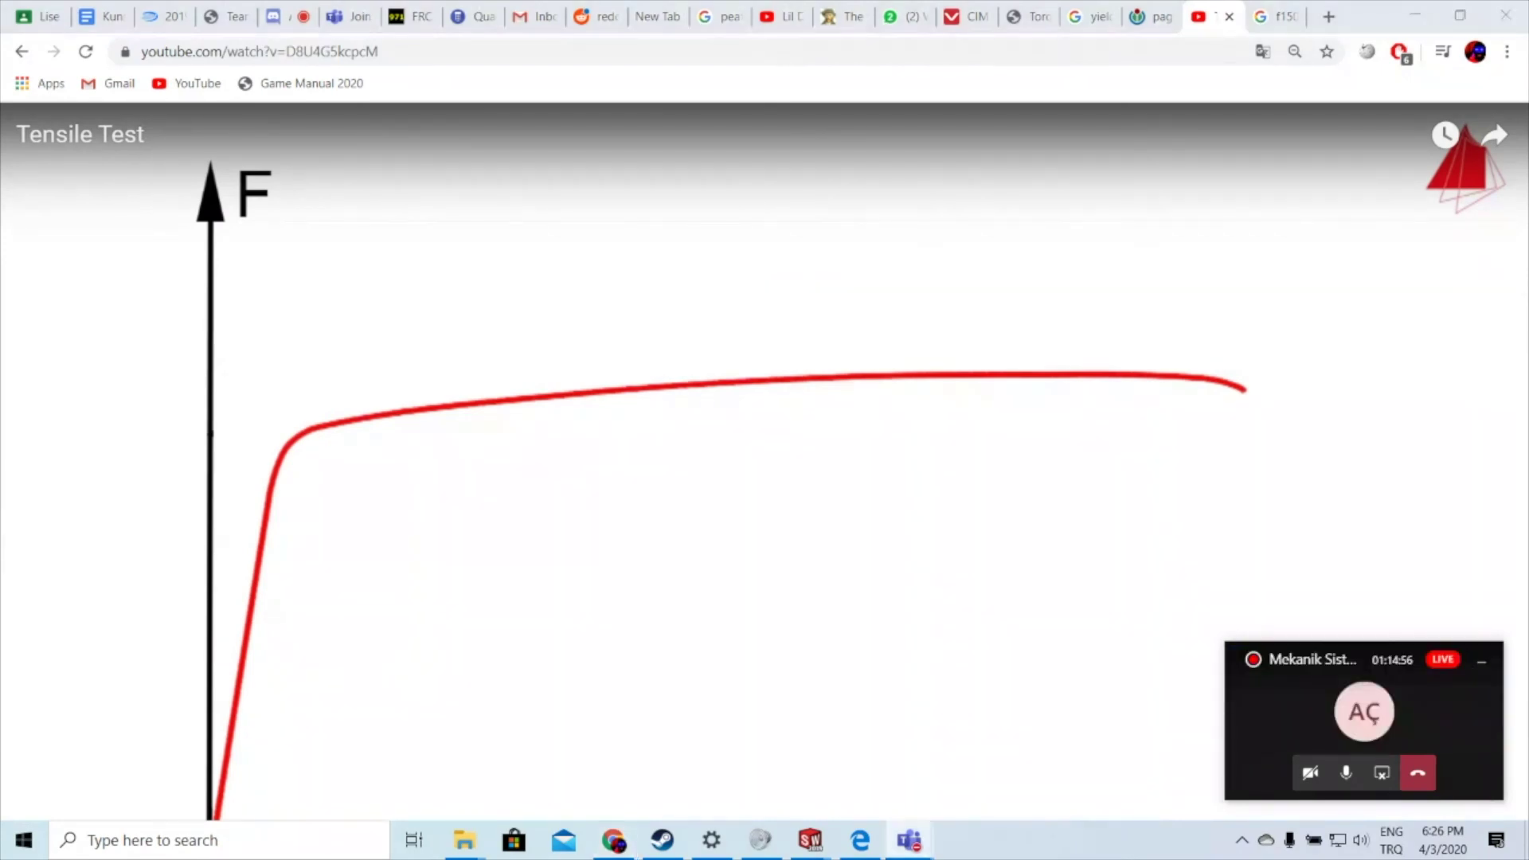
pyautogui.doubleClick(874, 638)
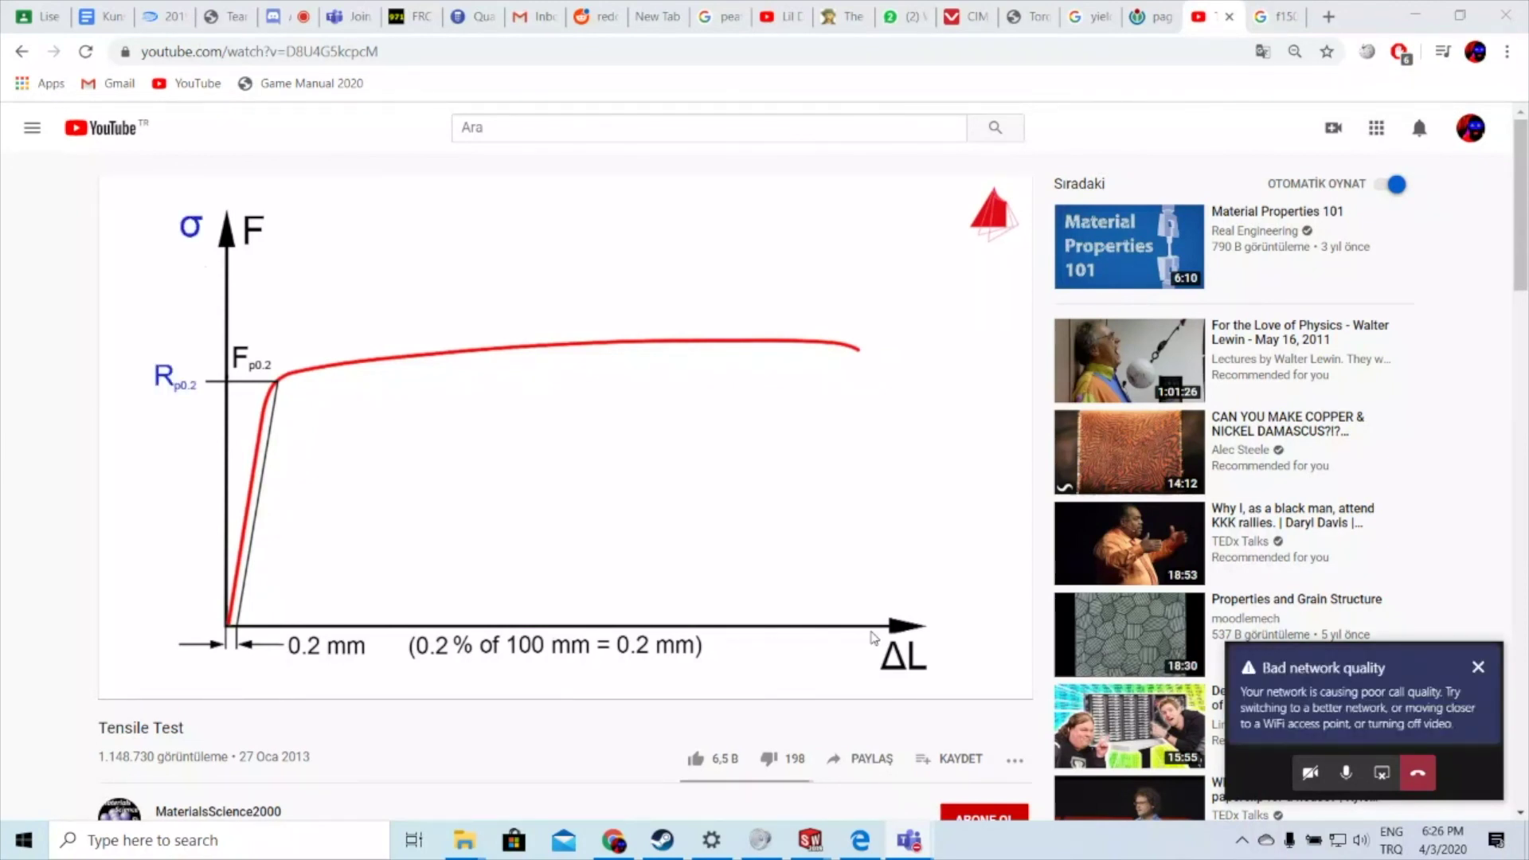
pyautogui.click(1480, 668)
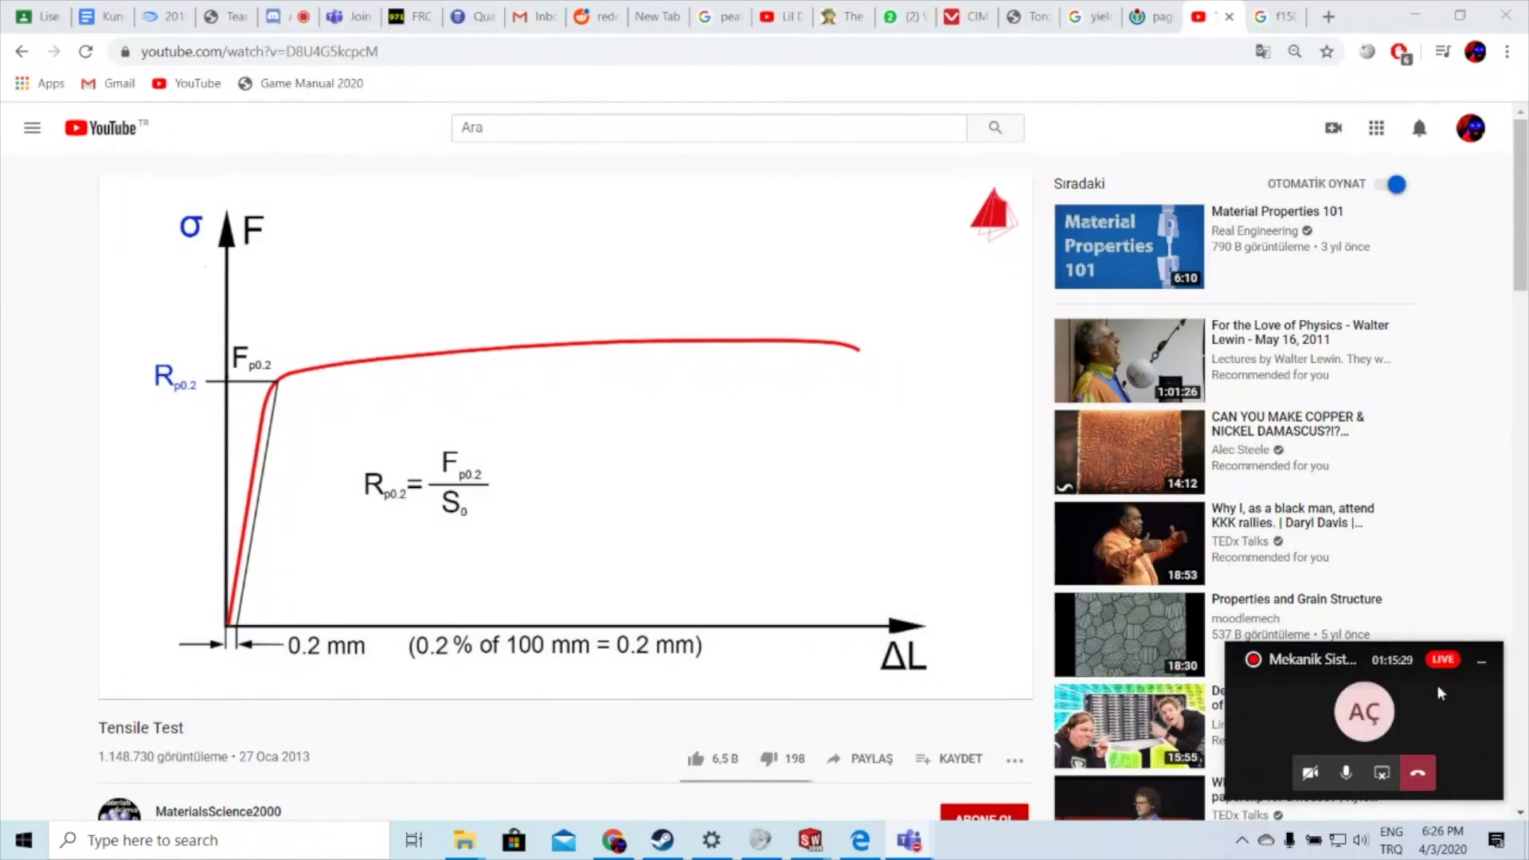